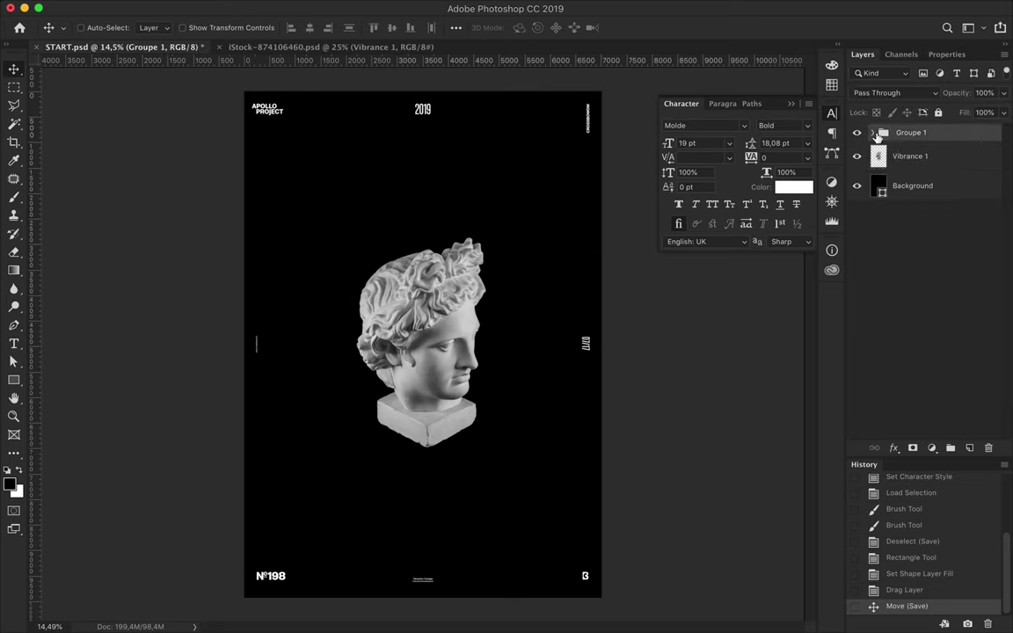
Step: In Liquify, Forward-Warp the statue's head and middle into waves, drips and spikes
{"action": "left_click", "coordinate": [346, 7]}
{"action": "left_click", "coordinate": [361, 120]}
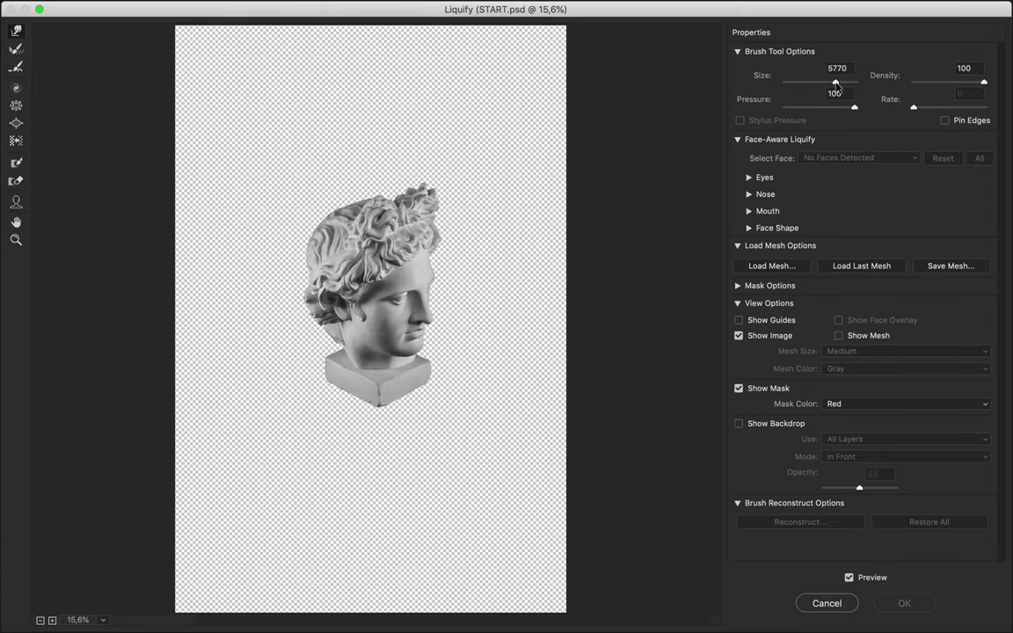
{"action": "left_click_drag", "start_coordinate": [467, 209], "coordinate": [505, 220]}
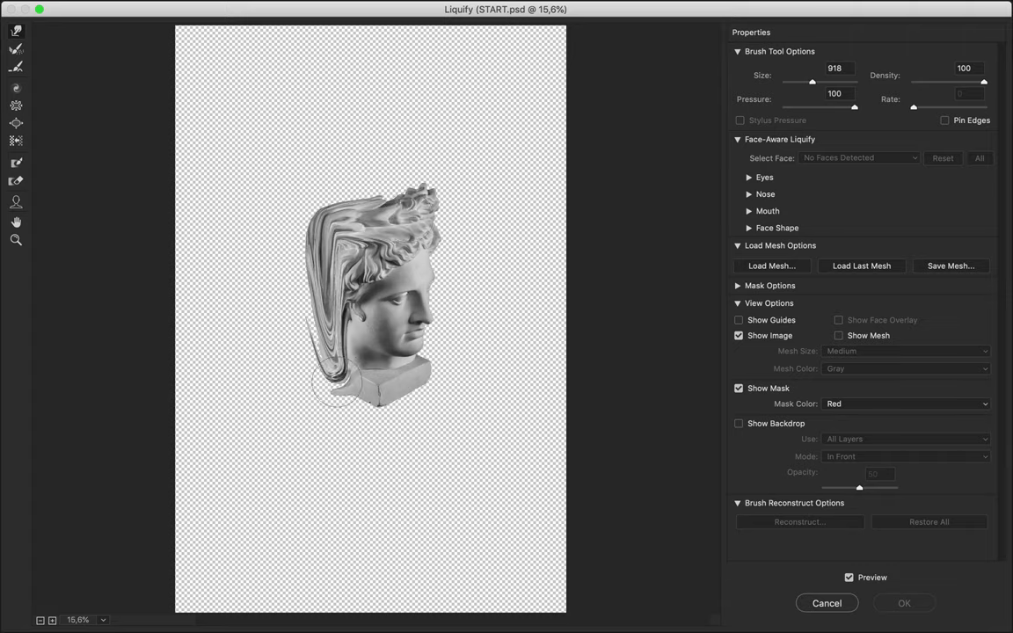
{"action": "left_click_drag", "start_coordinate": [422, 338], "coordinate": [199, 373]}
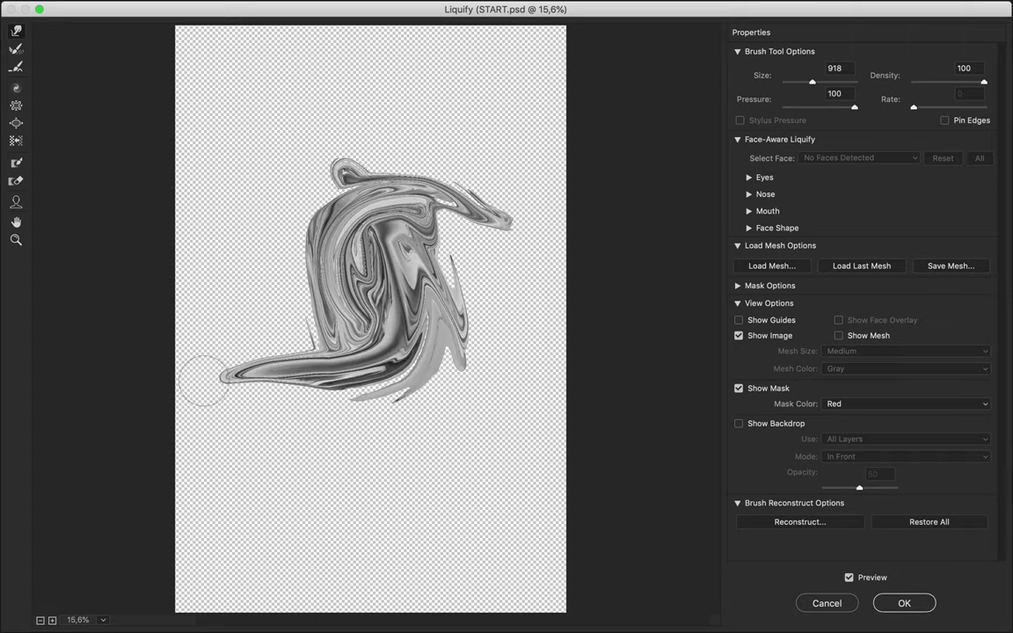
{"action": "left_click_drag", "start_coordinate": [391, 290], "coordinate": [267, 452]}
{"action": "left_click_drag", "start_coordinate": [374, 273], "coordinate": [273, 492]}
{"action": "left_click_drag", "start_coordinate": [343, 369], "coordinate": [216, 541]}
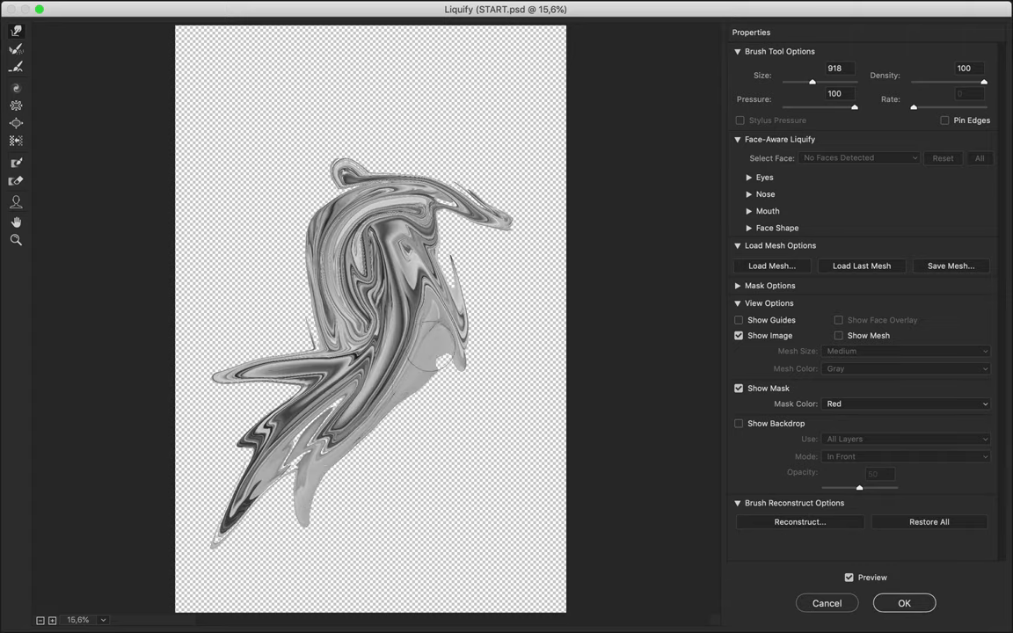
{"action": "left_click_drag", "start_coordinate": [378, 299], "coordinate": [369, 492]}
{"action": "left_click_drag", "start_coordinate": [361, 202], "coordinate": [571, 147]}
{"action": "mouse_move", "coordinate": [299, 250]}
{"action": "left_mouse_down"}
{"action": "mouse_move", "coordinate": [118, 276]}
{"action": "mouse_move", "coordinate": [159, 251]}
{"action": "left_mouse_up"}
{"action": "left_click_drag", "start_coordinate": [343, 299], "coordinate": [135, 305]}
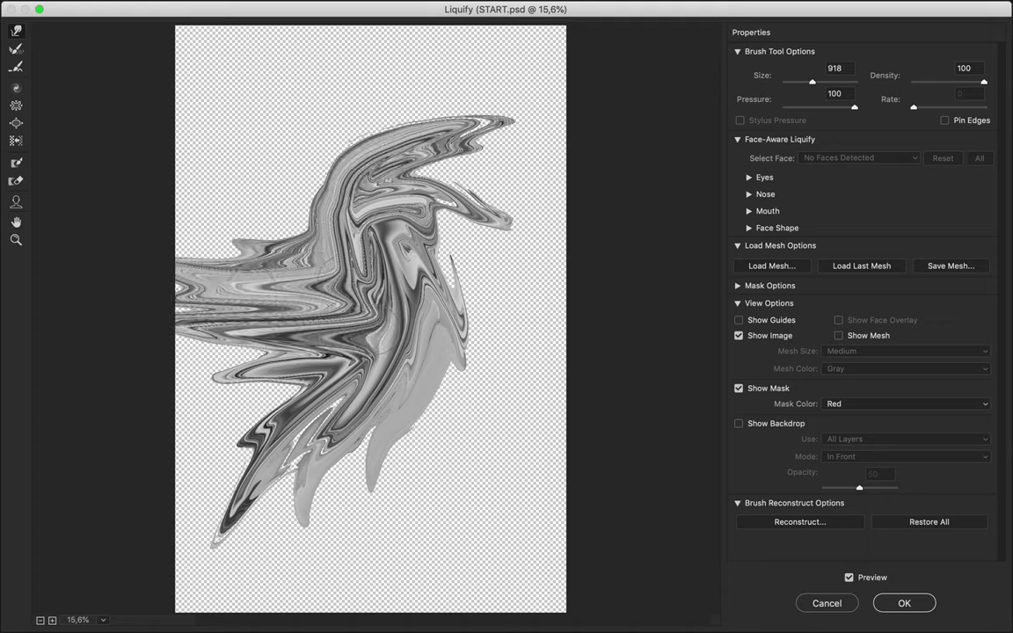
{"action": "left_click_drag", "start_coordinate": [414, 326], "coordinate": [531, 340]}
{"action": "left_click_drag", "start_coordinate": [378, 246], "coordinate": [510, 203]}
{"action": "left_click_drag", "start_coordinate": [378, 202], "coordinate": [563, 176]}
Step: Push the swirl's upper left outward, filling the top-left area with spikes toward the top
{"action": "left_click_drag", "start_coordinate": [316, 184], "coordinate": [205, 164]}
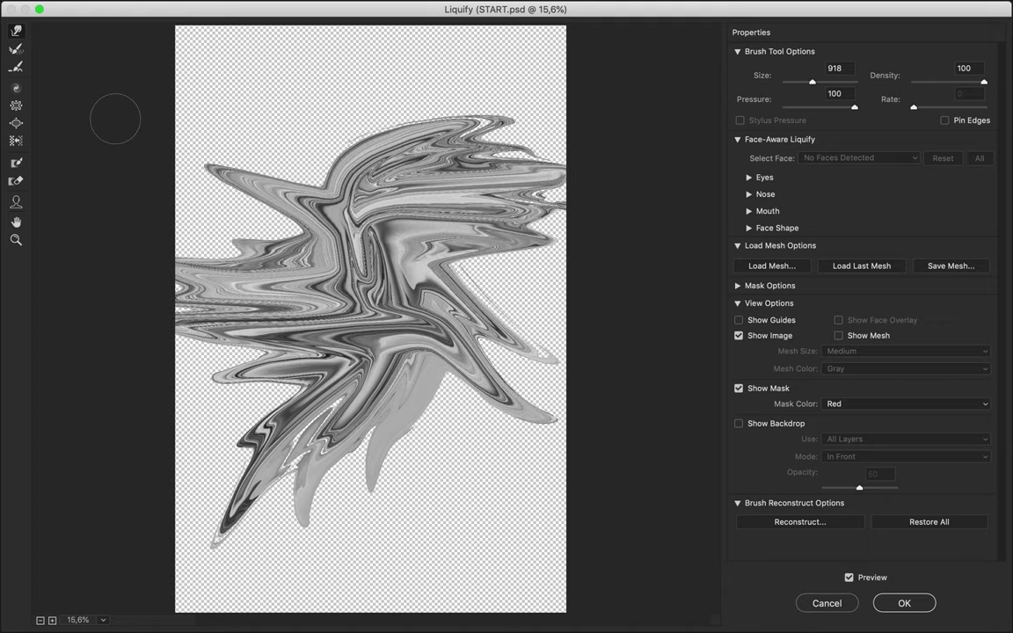
{"action": "left_click_drag", "start_coordinate": [292, 242], "coordinate": [158, 218]}
{"action": "left_click_drag", "start_coordinate": [272, 211], "coordinate": [72, 163]}
{"action": "mouse_move", "coordinate": [273, 185]}
{"action": "left_mouse_down"}
{"action": "mouse_move", "coordinate": [97, 169]}
{"action": "mouse_move", "coordinate": [249, 132]}
{"action": "mouse_move", "coordinate": [176, 44]}
{"action": "left_mouse_up"}
{"action": "left_click_drag", "start_coordinate": [237, 175], "coordinate": [158, 96]}
{"action": "left_click_drag", "start_coordinate": [202, 140], "coordinate": [150, 31]}
{"action": "left_click_drag", "start_coordinate": [325, 176], "coordinate": [334, 25]}
{"action": "mouse_move", "coordinate": [264, 176]}
{"action": "left_mouse_down"}
{"action": "mouse_move", "coordinate": [255, 17]}
{"action": "mouse_move", "coordinate": [228, 27]}
{"action": "left_mouse_up"}
{"action": "left_click_drag", "start_coordinate": [211, 141], "coordinate": [167, 27]}
{"action": "mouse_move", "coordinate": [290, 114]}
{"action": "left_mouse_down"}
{"action": "mouse_move", "coordinate": [242, 66]}
{"action": "mouse_move", "coordinate": [291, 33]}
{"action": "left_mouse_up"}
Step: Spread the swirl down the left edge into the bottom-left corner
{"action": "left_click_drag", "start_coordinate": [255, 304], "coordinate": [176, 330]}
{"action": "left_click_drag", "start_coordinate": [282, 347], "coordinate": [167, 373]}
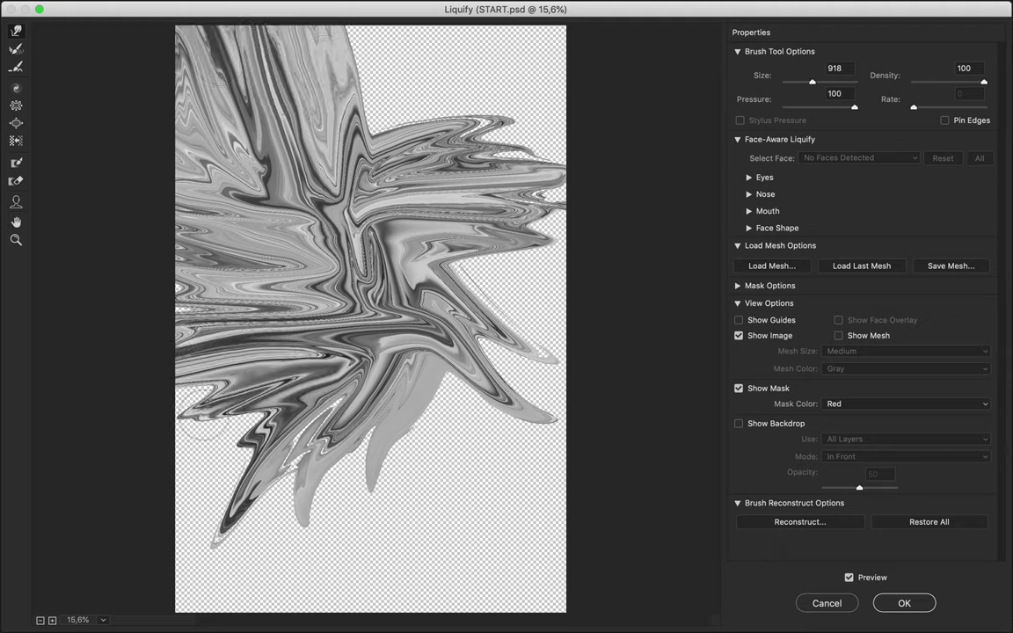
{"action": "left_click_drag", "start_coordinate": [246, 369], "coordinate": [131, 431]}
{"action": "left_click_drag", "start_coordinate": [220, 387], "coordinate": [169, 468]}
{"action": "left_click_drag", "start_coordinate": [255, 378], "coordinate": [175, 457]}
{"action": "mouse_move", "coordinate": [299, 378]}
{"action": "left_mouse_down"}
{"action": "mouse_move", "coordinate": [202, 527]}
{"action": "mouse_move", "coordinate": [175, 545]}
{"action": "mouse_move", "coordinate": [168, 501]}
{"action": "left_mouse_up"}
{"action": "left_click_drag", "start_coordinate": [255, 369], "coordinate": [149, 484]}
{"action": "left_click_drag", "start_coordinate": [281, 387], "coordinate": [171, 523]}
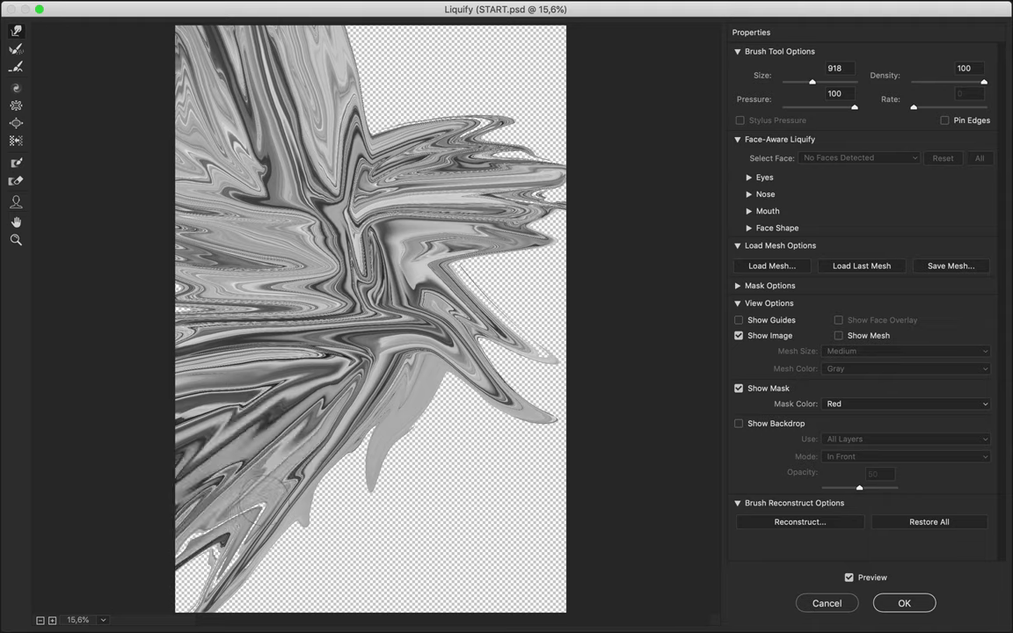
{"action": "left_click_drag", "start_coordinate": [255, 431], "coordinate": [185, 536]}
{"action": "left_click_drag", "start_coordinate": [246, 475], "coordinate": [159, 554]}
Step: Drag the lower middle into long drips and streak the lower right to the edge
{"action": "mouse_move", "coordinate": [334, 369]}
{"action": "left_mouse_down"}
{"action": "mouse_move", "coordinate": [329, 527]}
{"action": "mouse_move", "coordinate": [308, 545]}
{"action": "left_mouse_up"}
{"action": "left_click_drag", "start_coordinate": [281, 378], "coordinate": [281, 554]}
{"action": "left_click_drag", "start_coordinate": [294, 426], "coordinate": [299, 545]}
{"action": "mouse_move", "coordinate": [321, 405]}
{"action": "left_mouse_down"}
{"action": "mouse_move", "coordinate": [325, 545]}
{"action": "mouse_move", "coordinate": [338, 550]}
{"action": "left_mouse_up"}
{"action": "left_click_drag", "start_coordinate": [237, 422], "coordinate": [238, 550]}
{"action": "left_click_drag", "start_coordinate": [211, 457], "coordinate": [202, 550]}
{"action": "left_click_drag", "start_coordinate": [290, 408], "coordinate": [290, 550]}
{"action": "left_click_drag", "start_coordinate": [259, 453], "coordinate": [259, 552]}
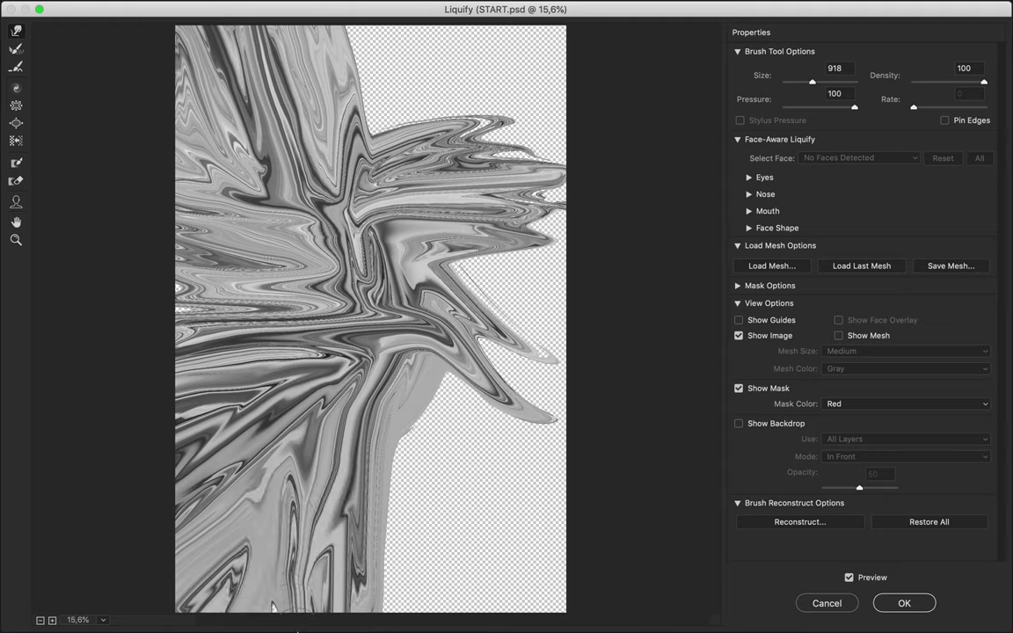
{"action": "left_click_drag", "start_coordinate": [343, 378], "coordinate": [465, 418]}
{"action": "left_click_drag", "start_coordinate": [378, 370], "coordinate": [549, 453]}
{"action": "left_click_drag", "start_coordinate": [417, 352], "coordinate": [549, 440]}
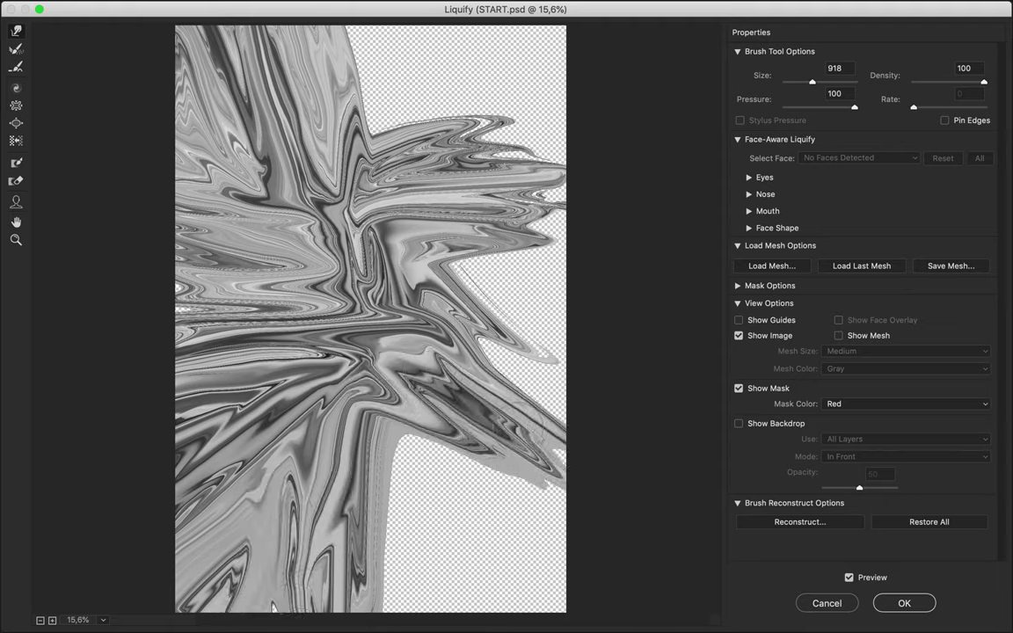
{"action": "left_click_drag", "start_coordinate": [387, 316], "coordinate": [563, 387]}
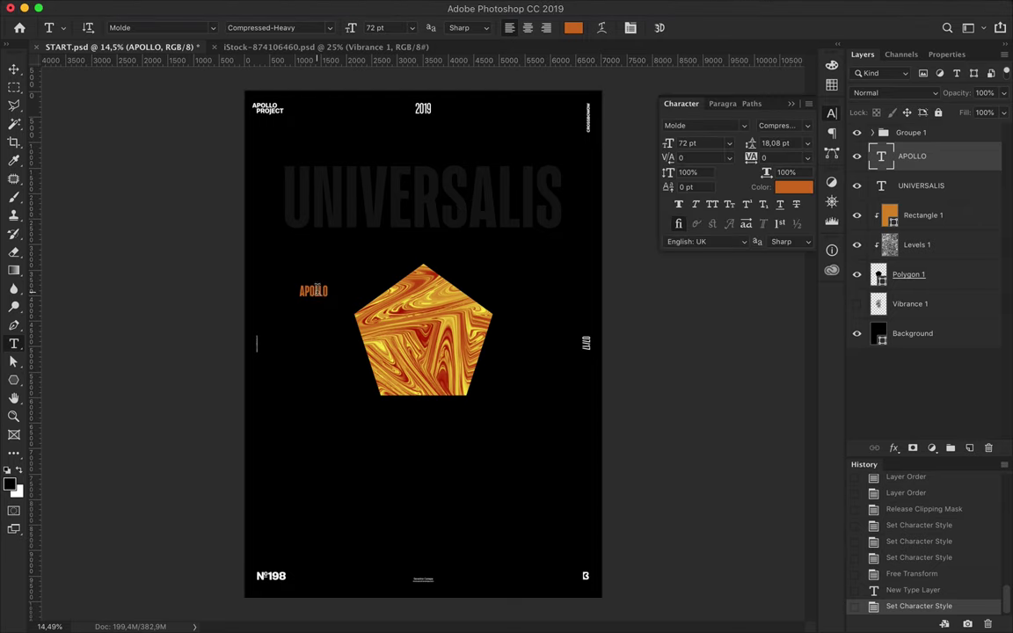
Step: Move APOLLO onto UNIVERSALIS and set it in TT Squares Regular
{"action": "key", "text": "v"}
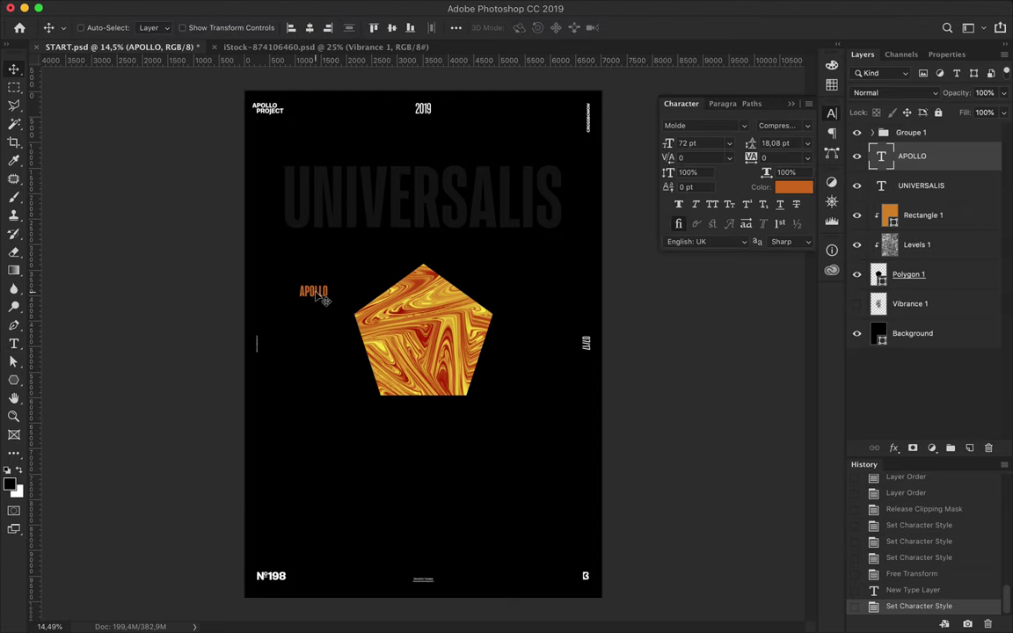
{"action": "left_click_drag", "start_coordinate": [328, 298], "coordinate": [375, 206]}
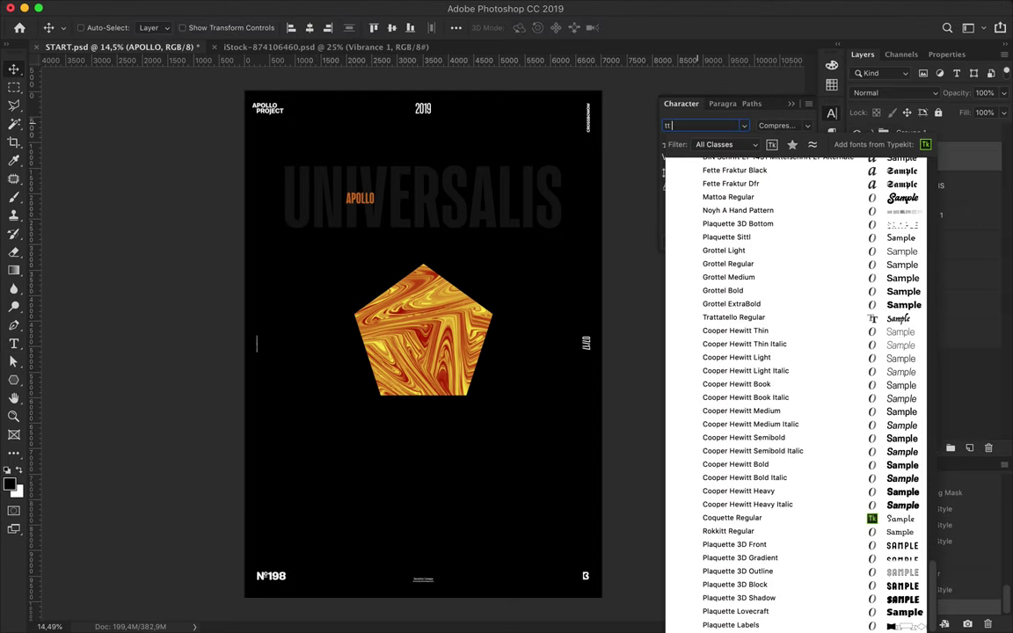
{"action": "type", "text": "TT Squares"}
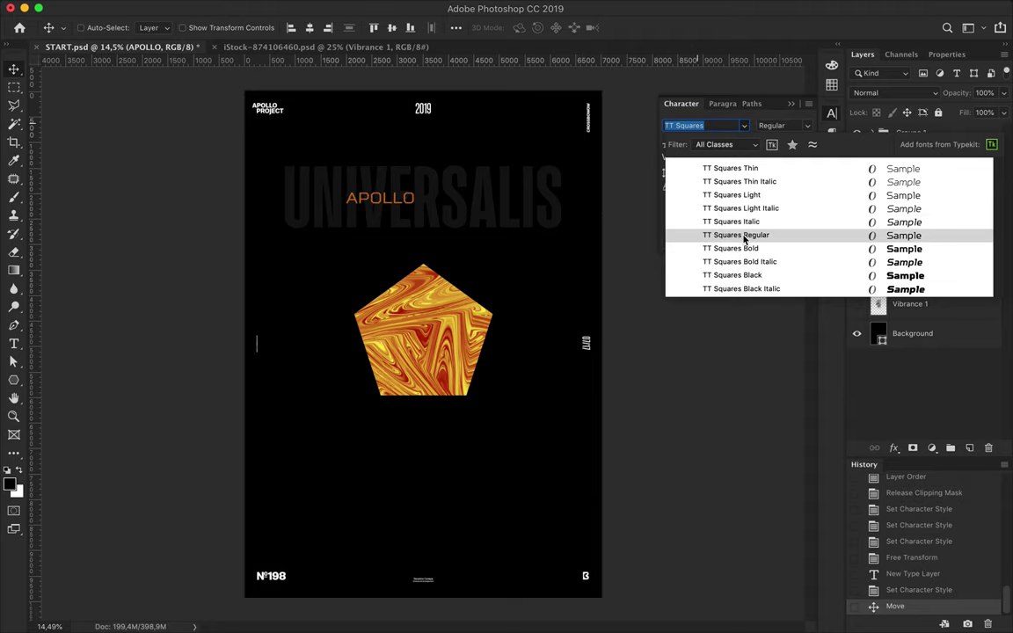
{"action": "left_click", "coordinate": [744, 235]}
{"action": "left_click", "coordinate": [714, 144]}
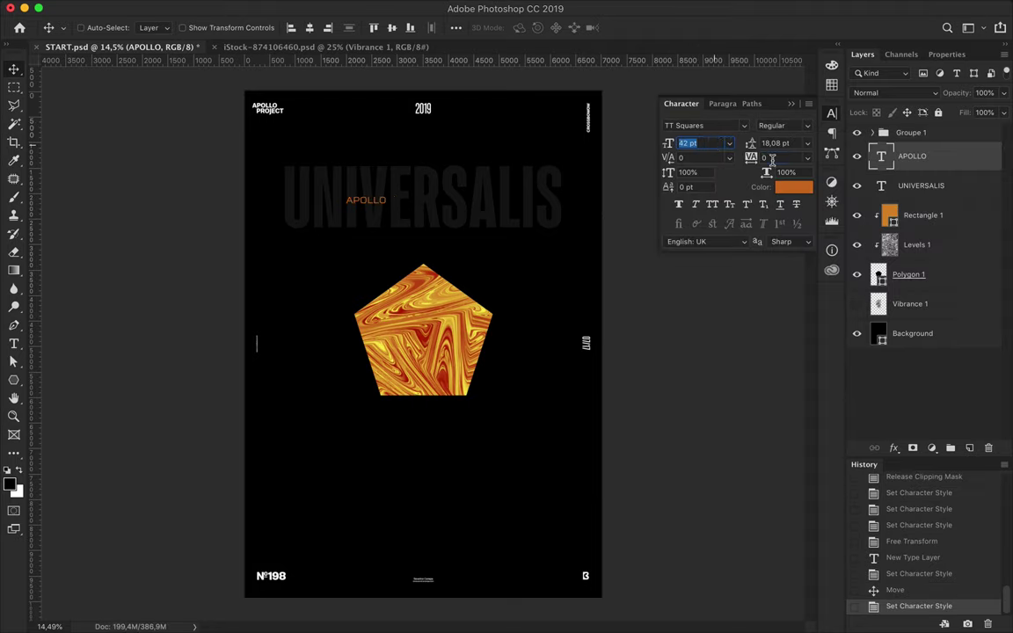
Step: Widen APOLLO's letter tracking to 1600
{"action": "type", "text": "1250"}
{"action": "key", "text": "Return"}
{"action": "type", "text": "1600"}
{"action": "key", "text": "Return"}
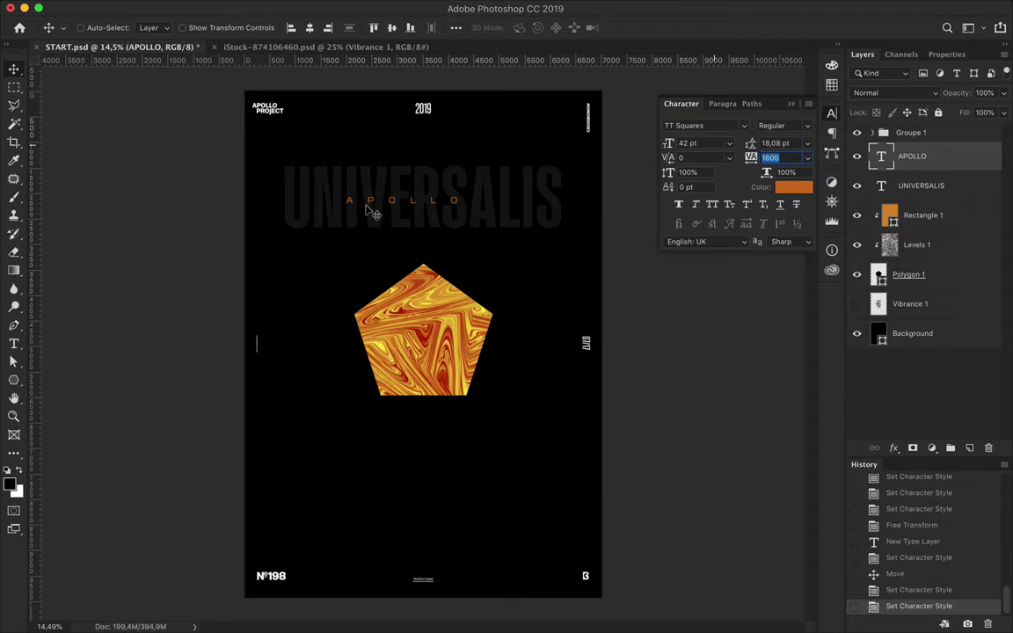
Step: Colour APOLLO's first letter #ffffff, reposition it, and select it with UNIVERSALIS
{"action": "double_click", "coordinate": [400, 208]}
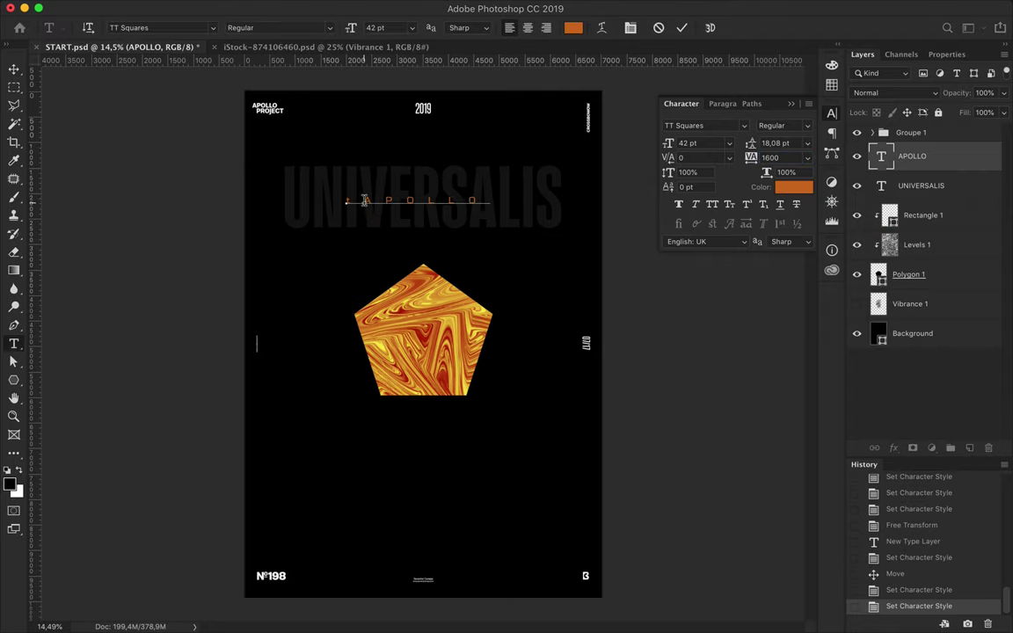
{"action": "left_click", "coordinate": [572, 27]}
{"action": "type", "text": "ffffff"}
{"action": "key", "text": "Return"}
{"action": "left_click", "coordinate": [13, 69]}
{"action": "left_click_drag", "start_coordinate": [435, 204], "coordinate": [447, 207]}
{"action": "left_click", "coordinate": [932, 186], "text": "shift"}
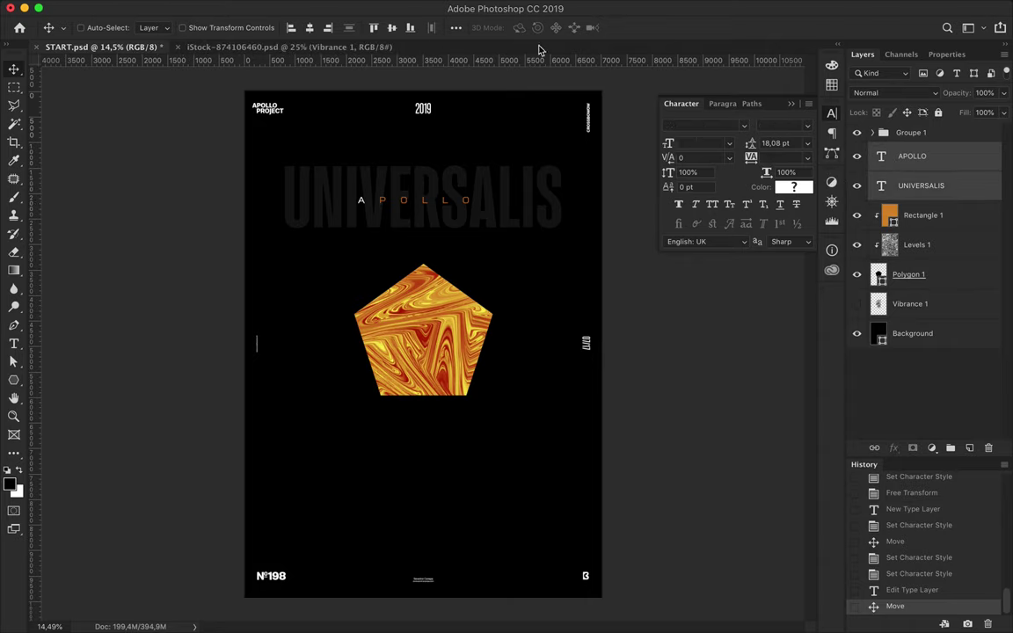
Step: Align APOLLO and UNIVERSALIS on their horizontal and vertical centres
{"action": "left_click", "coordinate": [309, 28]}
{"action": "left_click", "coordinate": [456, 28]}
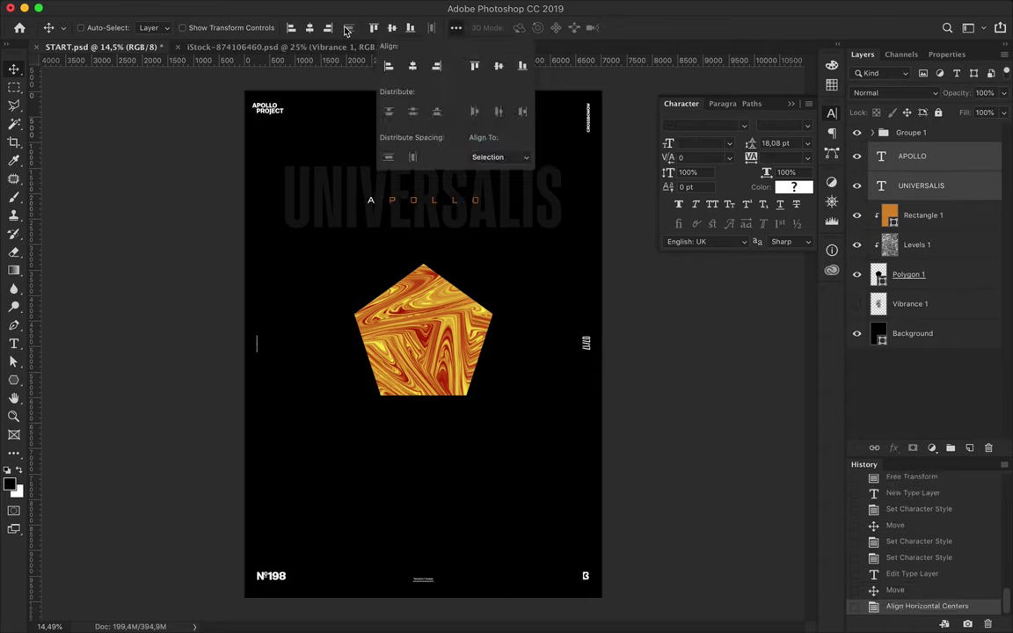
{"action": "left_click", "coordinate": [348, 27]}
{"action": "left_click", "coordinate": [455, 27]}
{"action": "left_click", "coordinate": [499, 157]}
{"action": "left_click", "coordinate": [309, 29]}
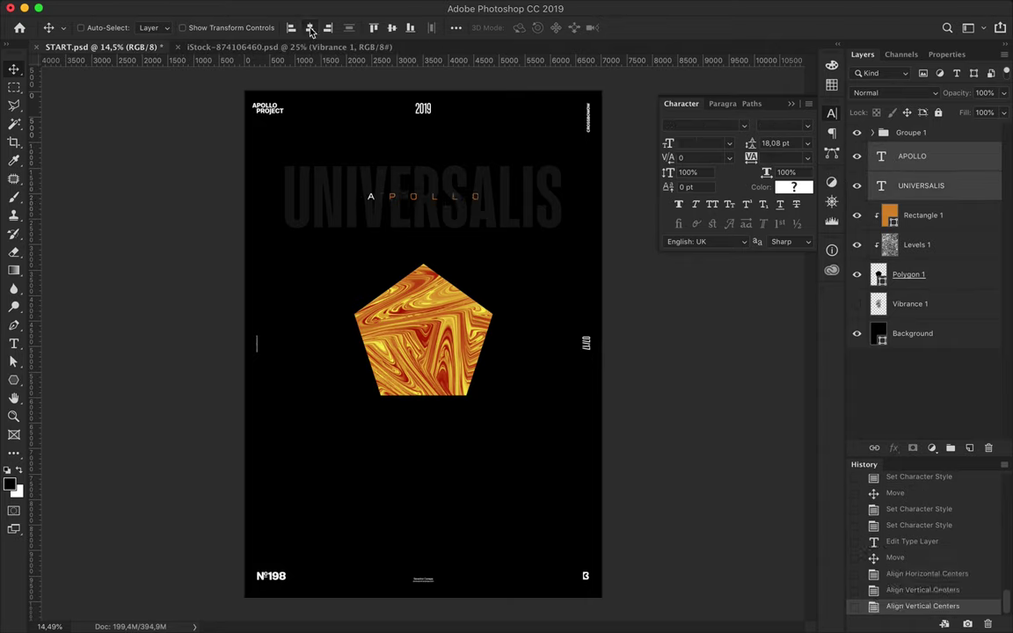
{"action": "left_click_drag", "start_coordinate": [520, 192], "coordinate": [519, 196]}
Step: Duplicate both text layers down to the lower poster and relabel the copy #7
{"action": "left_click_drag", "start_coordinate": [941, 195], "coordinate": [895, 216]}
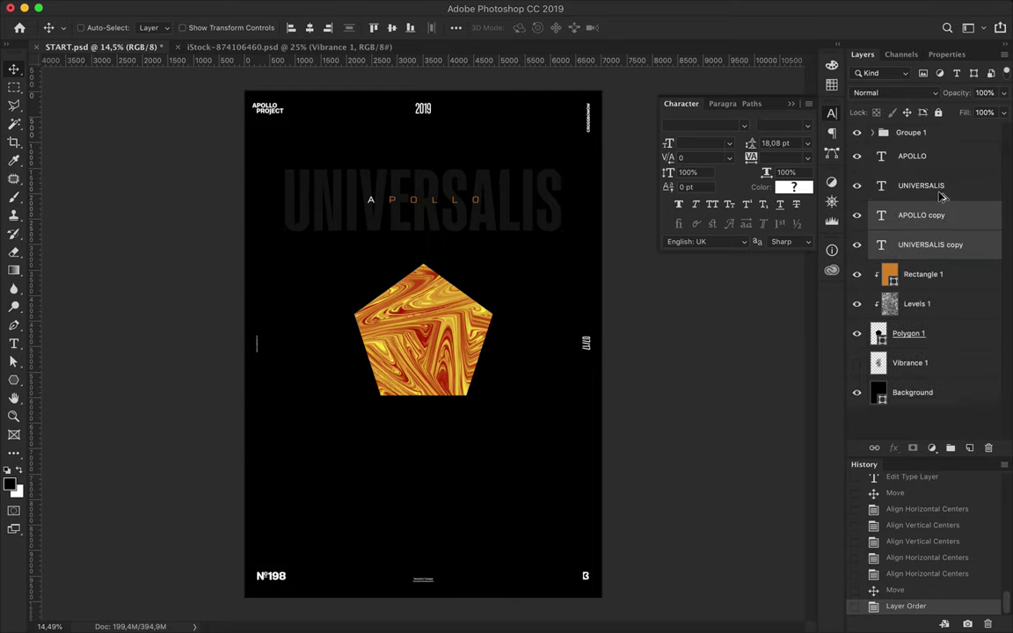
{"action": "left_click_drag", "start_coordinate": [466, 207], "coordinate": [466, 485]}
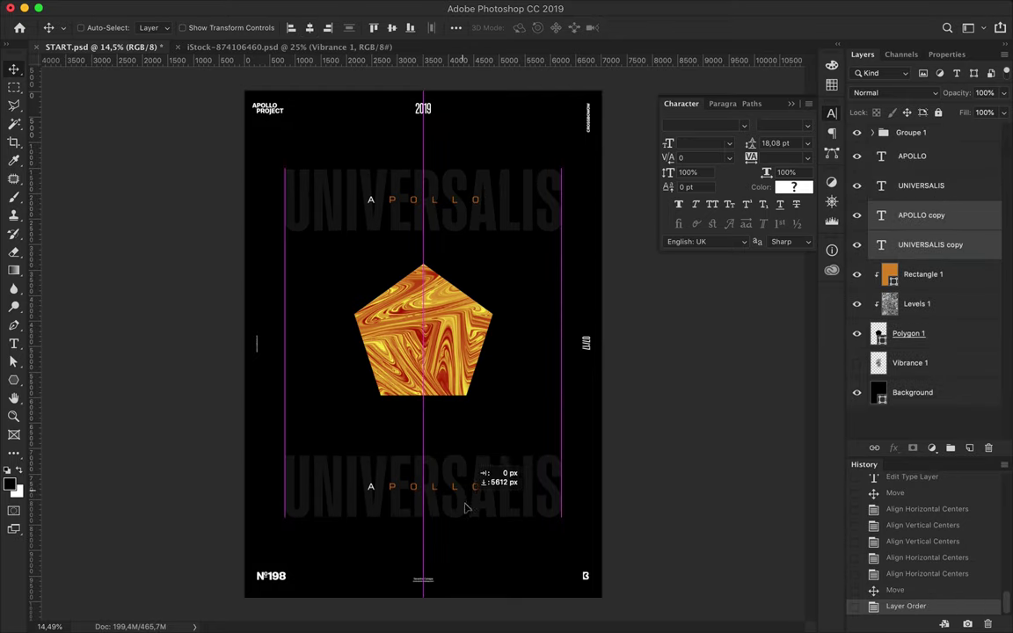
{"action": "double_click", "coordinate": [466, 479]}
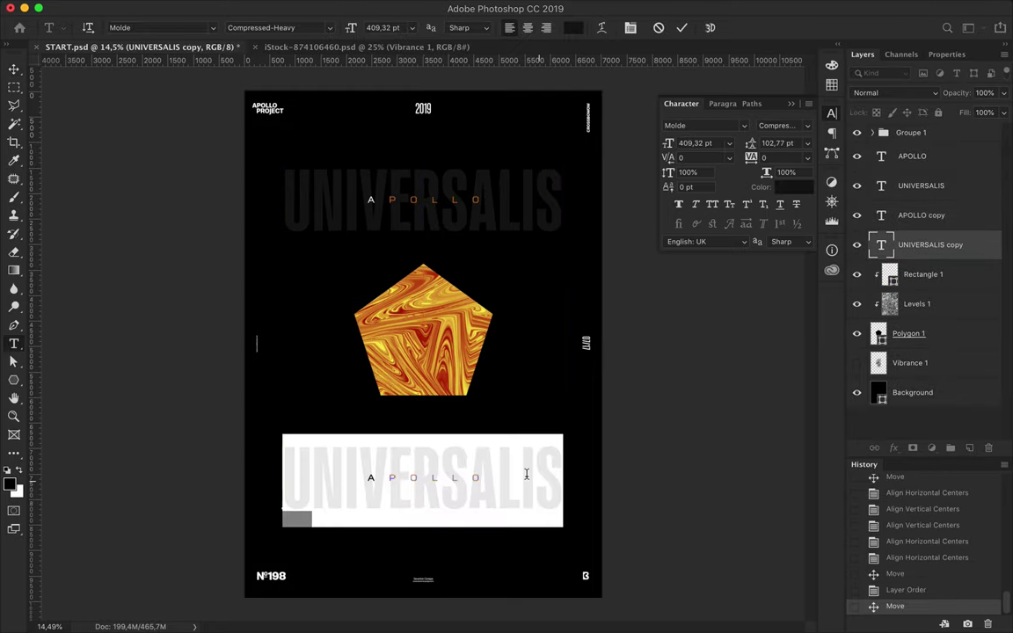
{"action": "type", "text": "#7"}
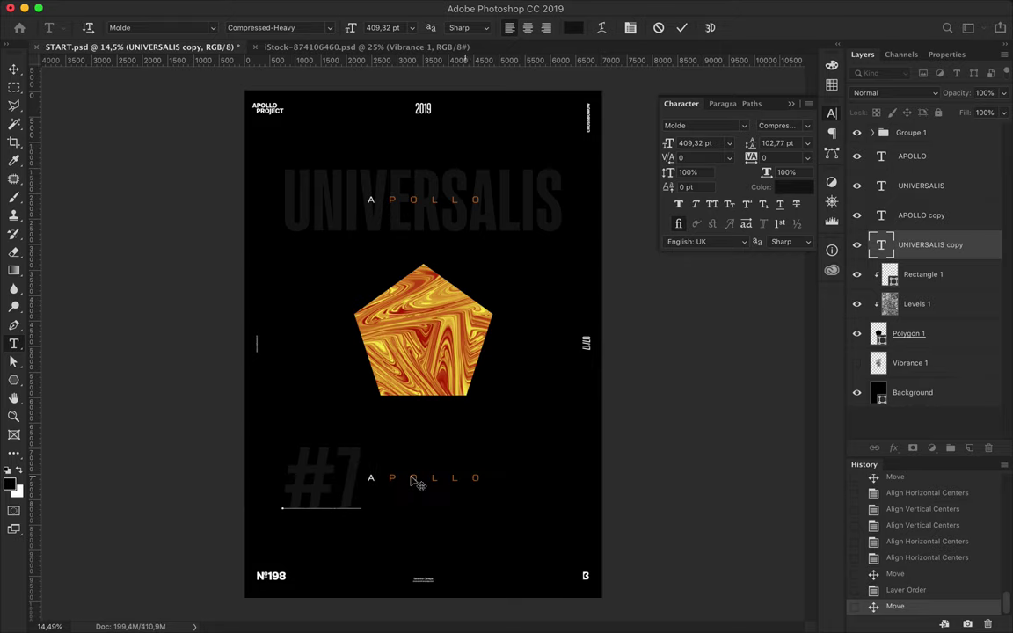
{"action": "left_click", "coordinate": [369, 608]}
Step: Check the 7 July posters folder, change the label to #6, and centre it horizontally
{"action": "left_click", "coordinate": [547, 146]}
{"action": "left_click", "coordinate": [688, 209]}
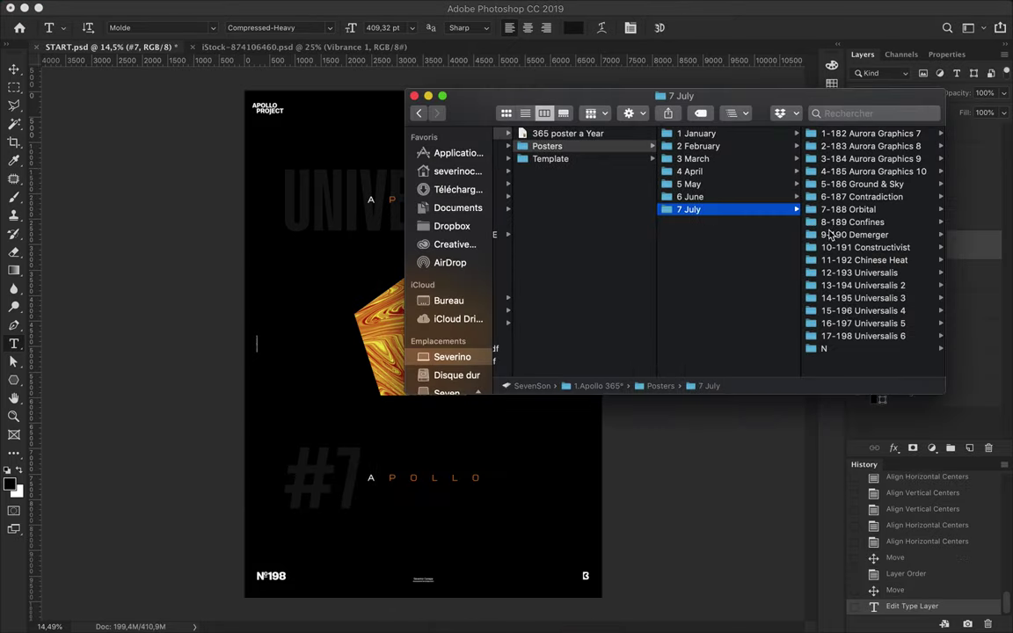
{"action": "left_click", "coordinate": [714, 458]}
{"action": "double_click", "coordinate": [338, 478]}
{"action": "type", "text": "6"}
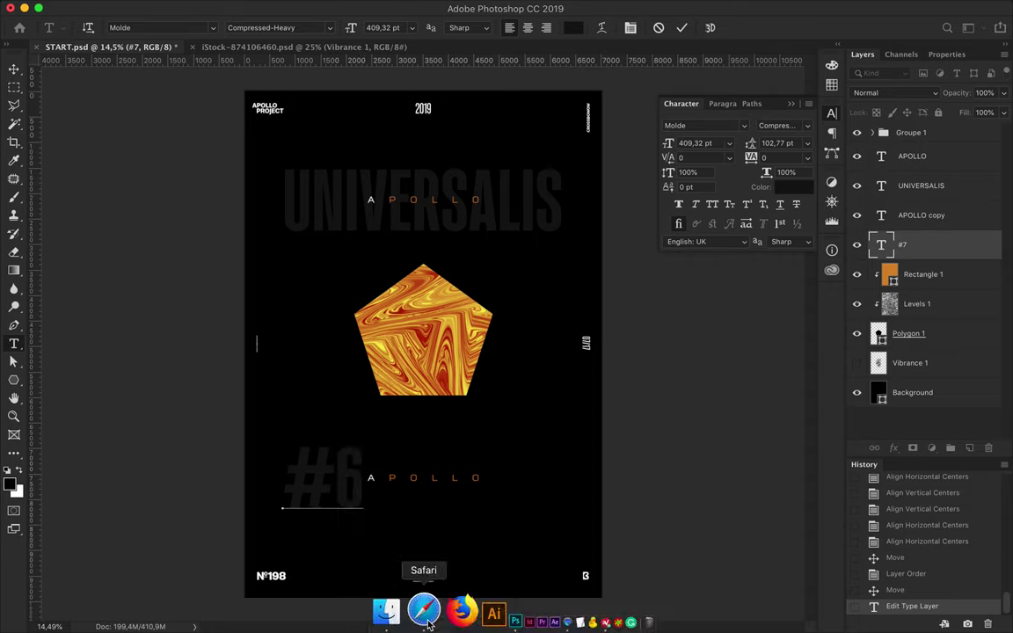
{"action": "left_click", "coordinate": [378, 591]}
{"action": "left_click", "coordinate": [369, 334]}
{"action": "key", "text": "v"}
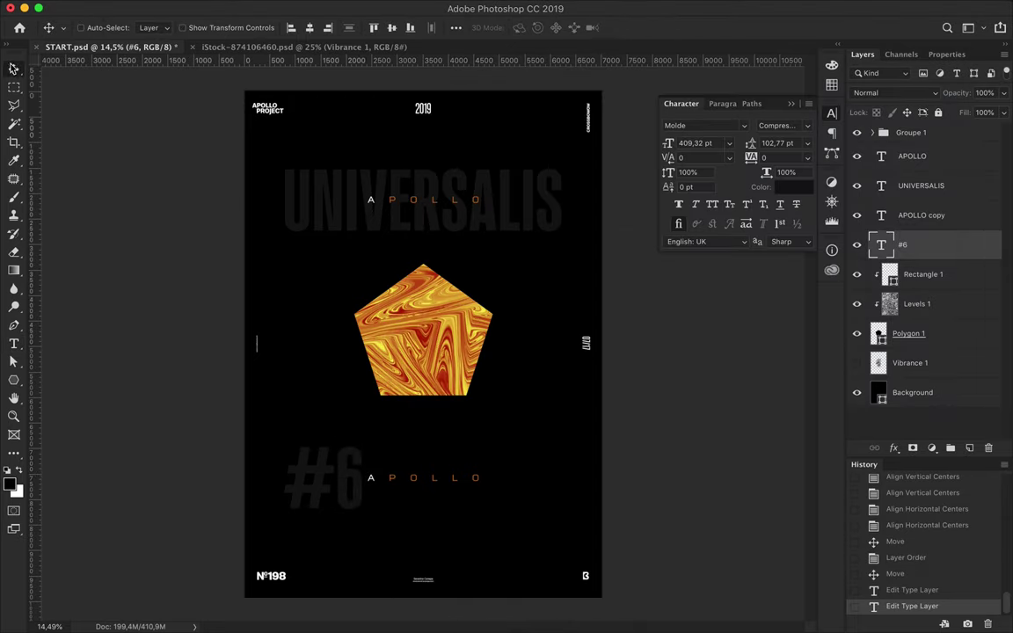
{"action": "left_click_drag", "start_coordinate": [325, 480], "coordinate": [431, 479]}
{"action": "left_click", "coordinate": [309, 28]}
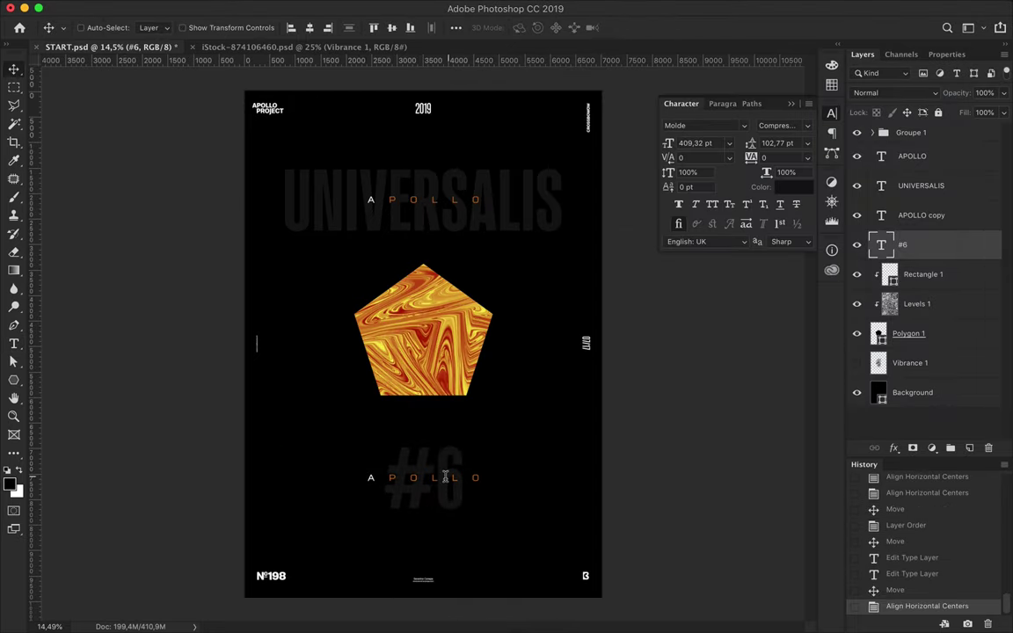
Step: Retype the lower APOLLO copy as a centred 365°, and add a new layer at Polygon 1
{"action": "double_click", "coordinate": [376, 477]}
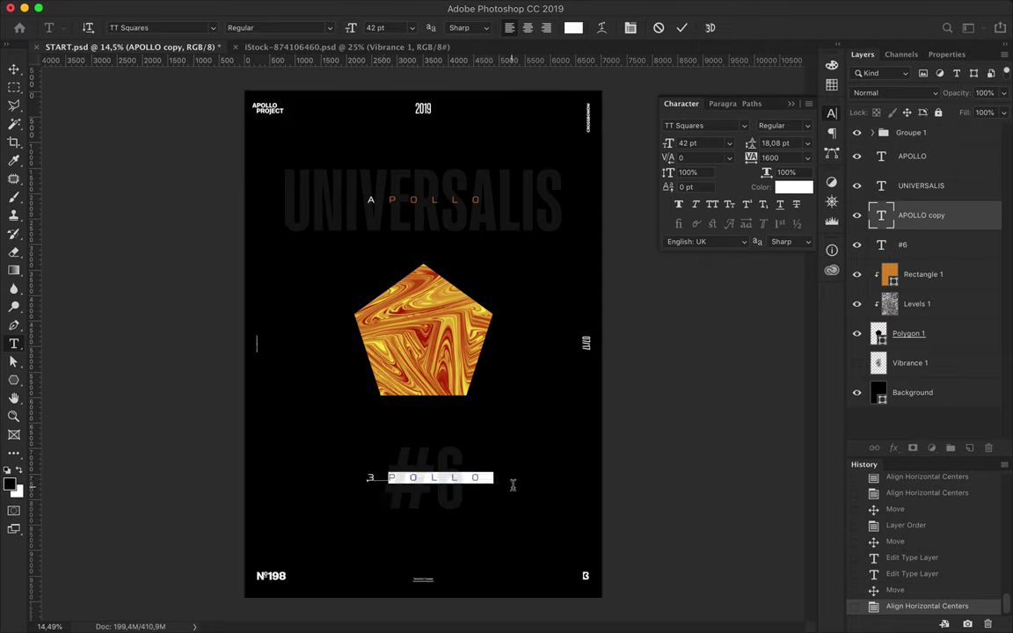
{"action": "type", "text": "6"}
{"action": "key", "text": "ctrl+Return"}
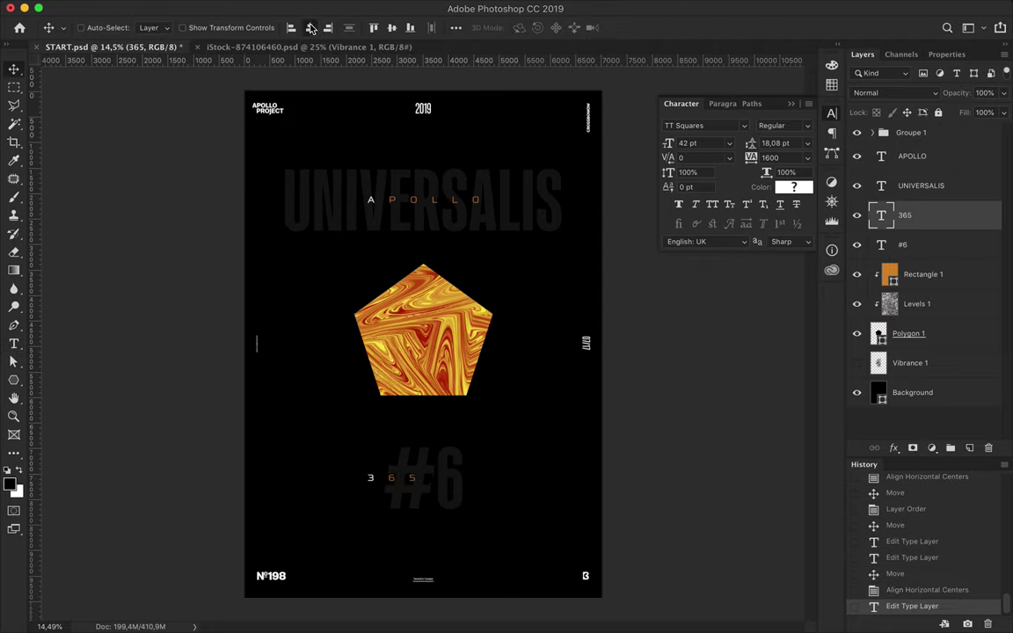
{"action": "left_click", "coordinate": [310, 28]}
{"action": "double_click", "coordinate": [466, 482]}
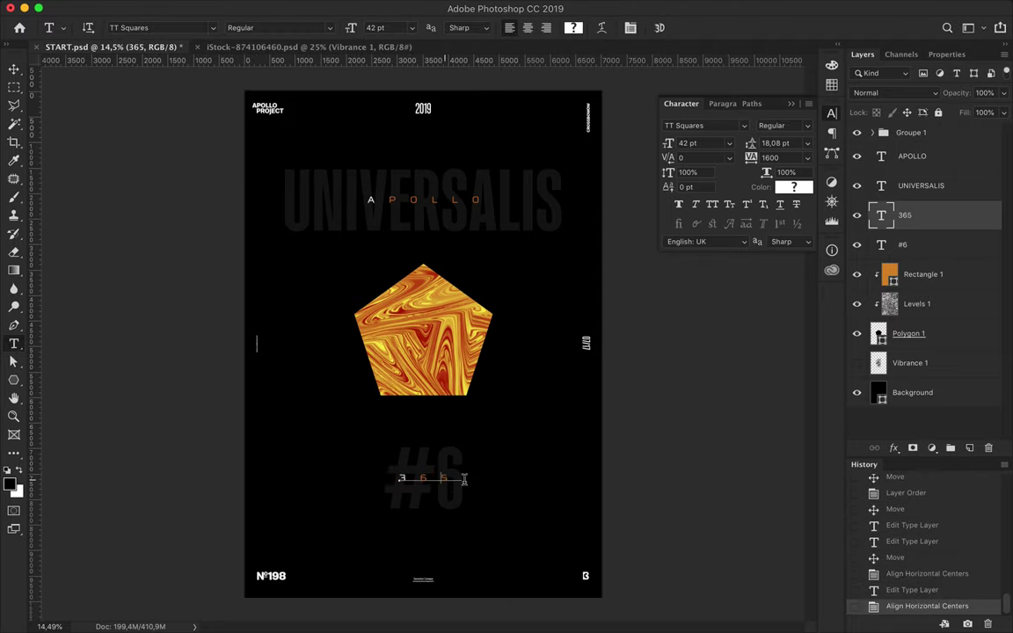
{"action": "left_click", "coordinate": [14, 71]}
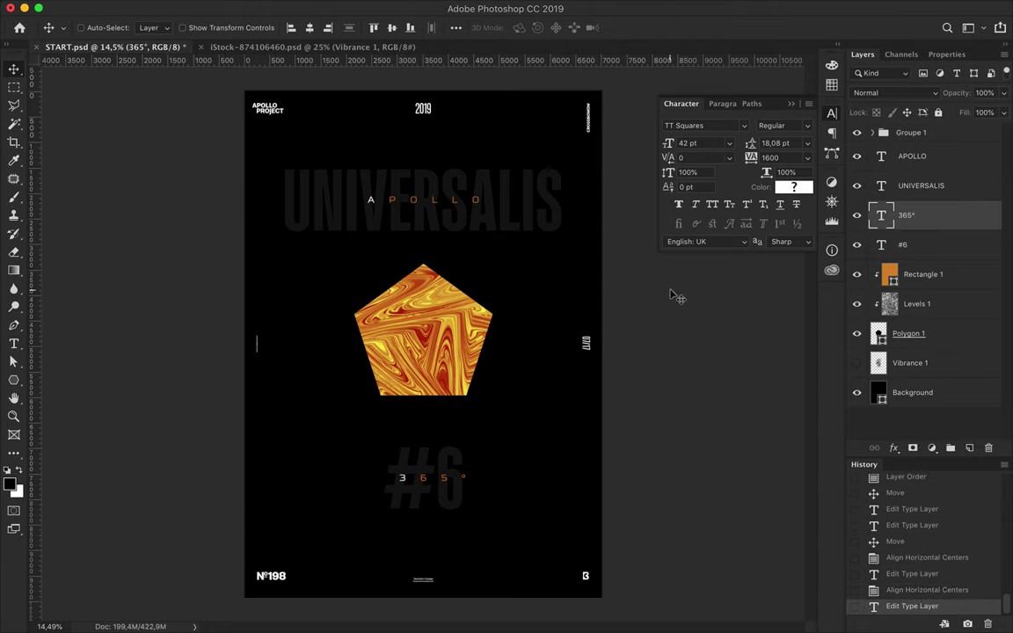
{"action": "left_click", "coordinate": [949, 336]}
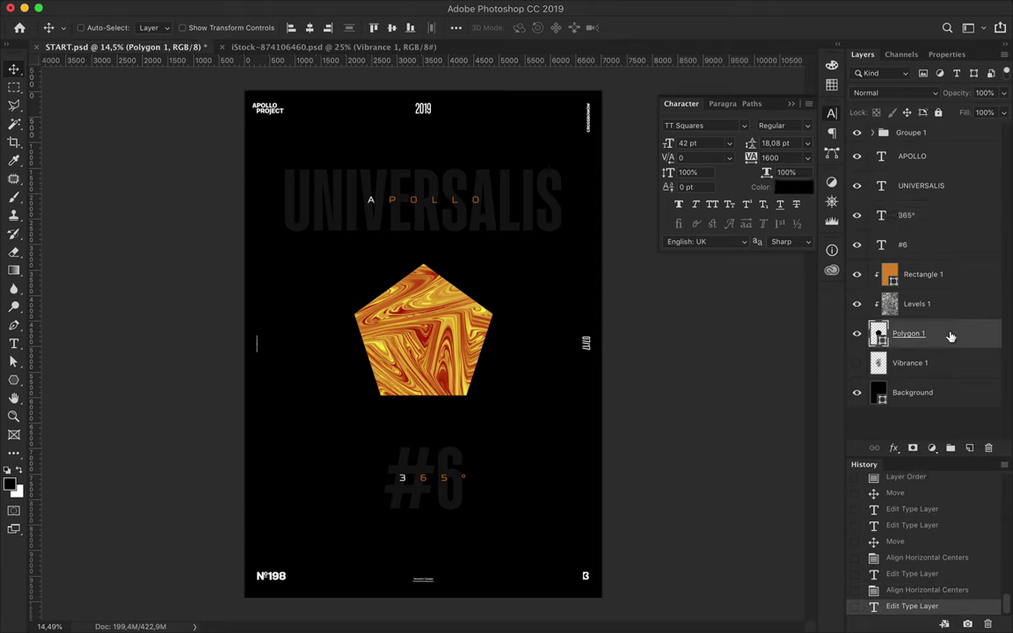
{"action": "left_click", "coordinate": [967, 450]}
Step: Stamp a white grunge brush below Polygon 1, rotated -15° and moved behind the pentagon
{"action": "left_click_drag", "start_coordinate": [914, 334], "coordinate": [915, 387]}
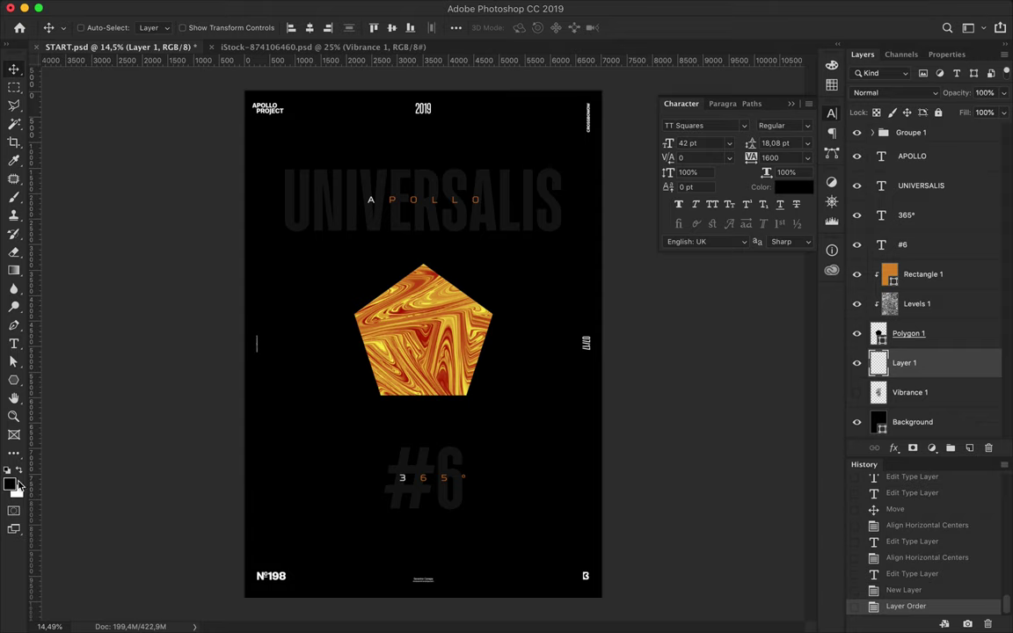
{"action": "key", "text": "x"}
{"action": "key", "text": "b"}
{"action": "left_click", "coordinate": [354, 382]}
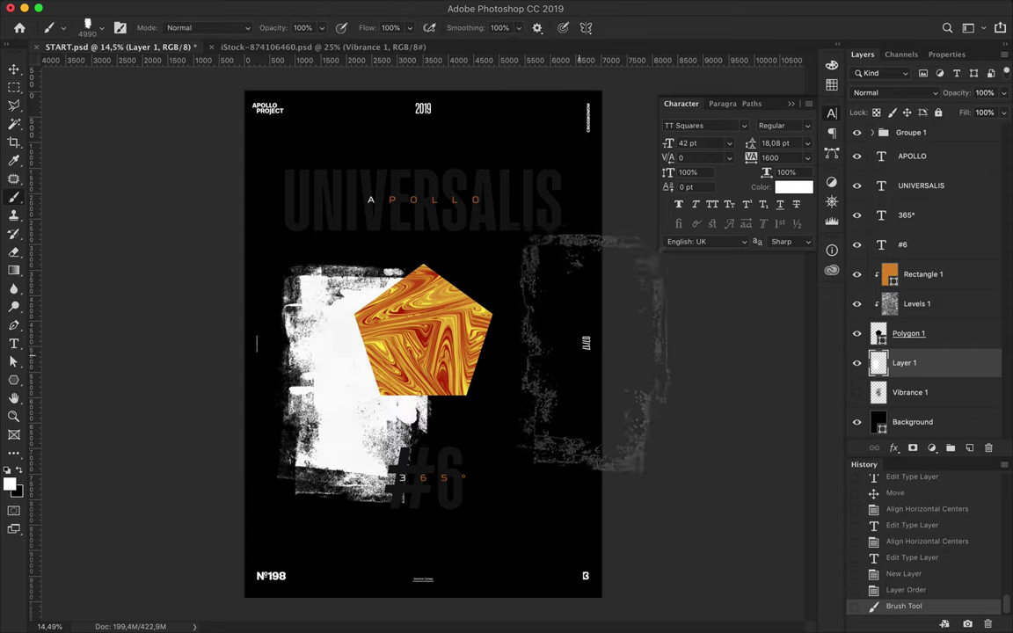
{"action": "key", "text": "ctrl+t"}
{"action": "left_click_drag", "start_coordinate": [440, 248], "coordinate": [400, 237]}
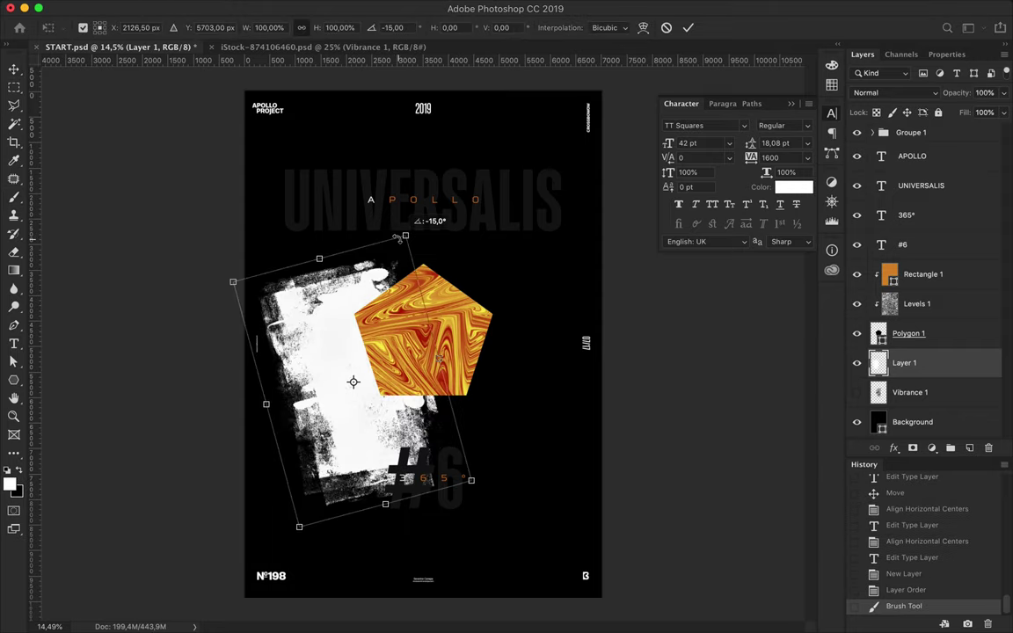
{"action": "left_click_drag", "start_coordinate": [313, 371], "coordinate": [368, 290]}
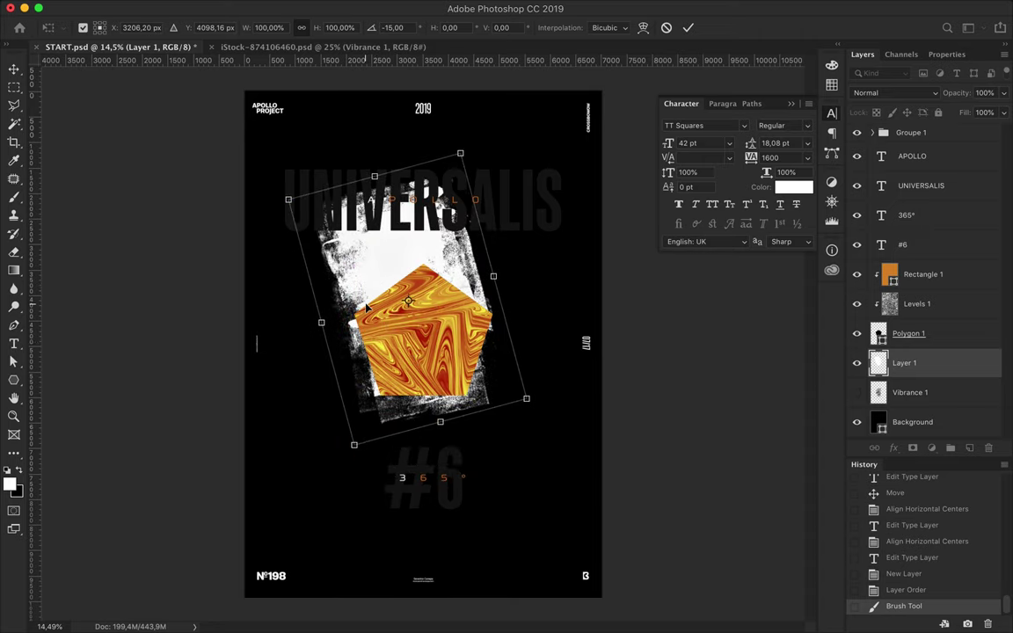
{"action": "key", "text": "Return"}
Step: Load the pentagon's outline as a selection and trial-erase the texture, then undo it
{"action": "left_click", "coordinate": [879, 333], "text": "ctrl"}
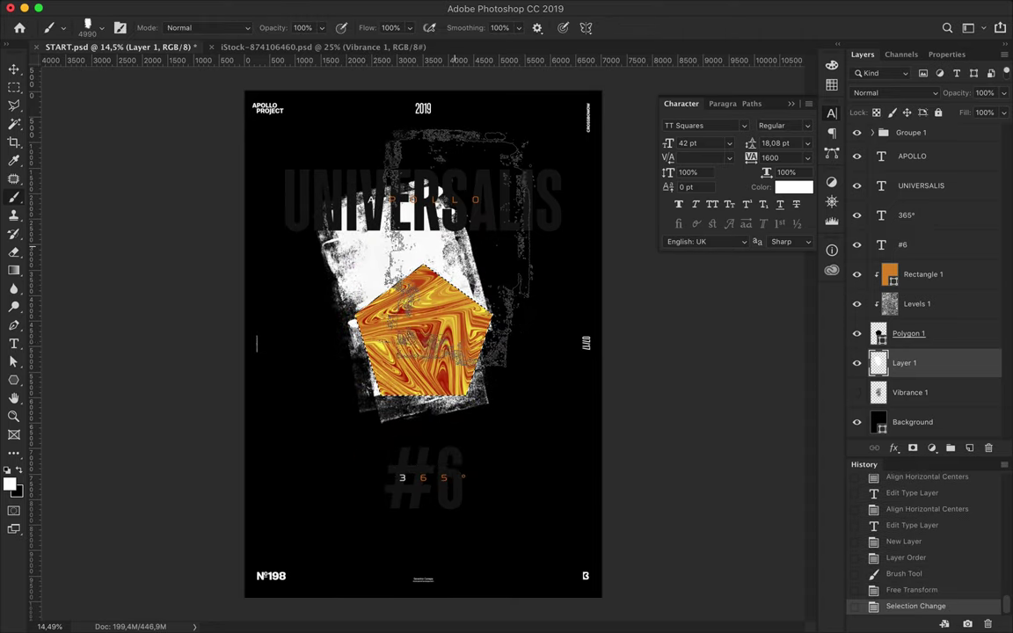
{"action": "left_click", "coordinate": [104, 31]}
{"action": "key", "text": "e"}
{"action": "left_click", "coordinate": [102, 28]}
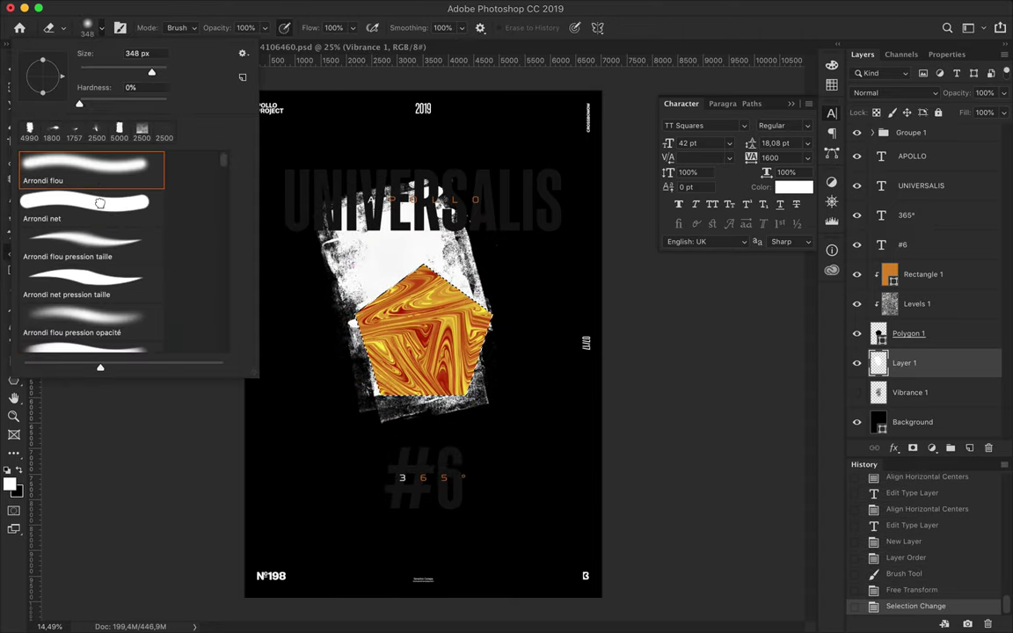
{"action": "key", "text": "Return"}
{"action": "left_click", "coordinate": [327, 211]}
{"action": "left_click_drag", "start_coordinate": [486, 319], "coordinate": [428, 257]}
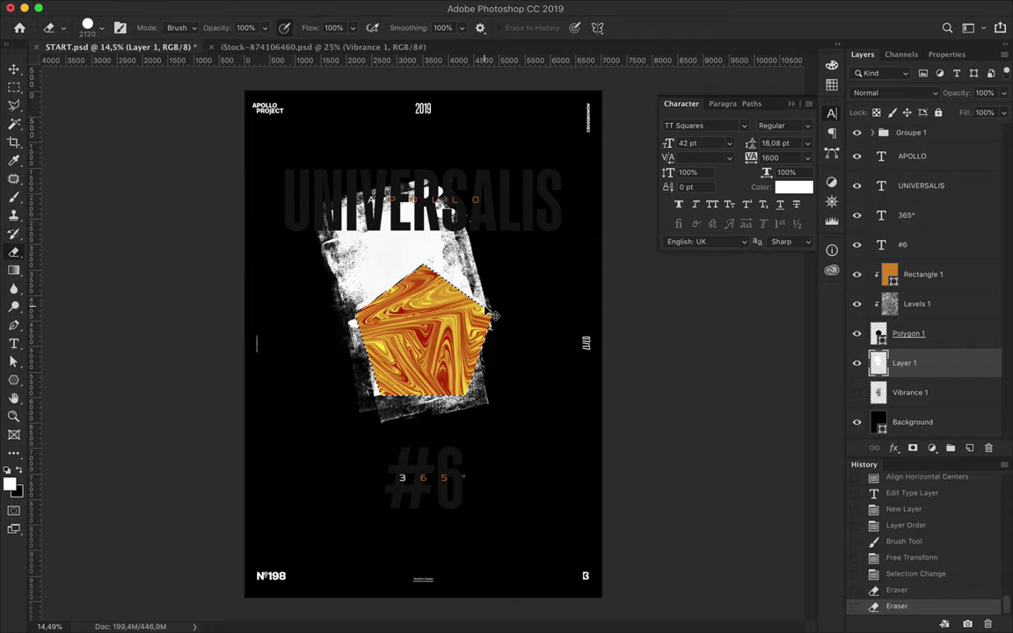
{"action": "key", "text": "ctrl+z"}
{"action": "left_click", "coordinate": [927, 576]}
Step: Invert the selection and erase the excess texture with a 38 px eraser, then fit the view
{"action": "key", "text": "ctrl+shift+i"}
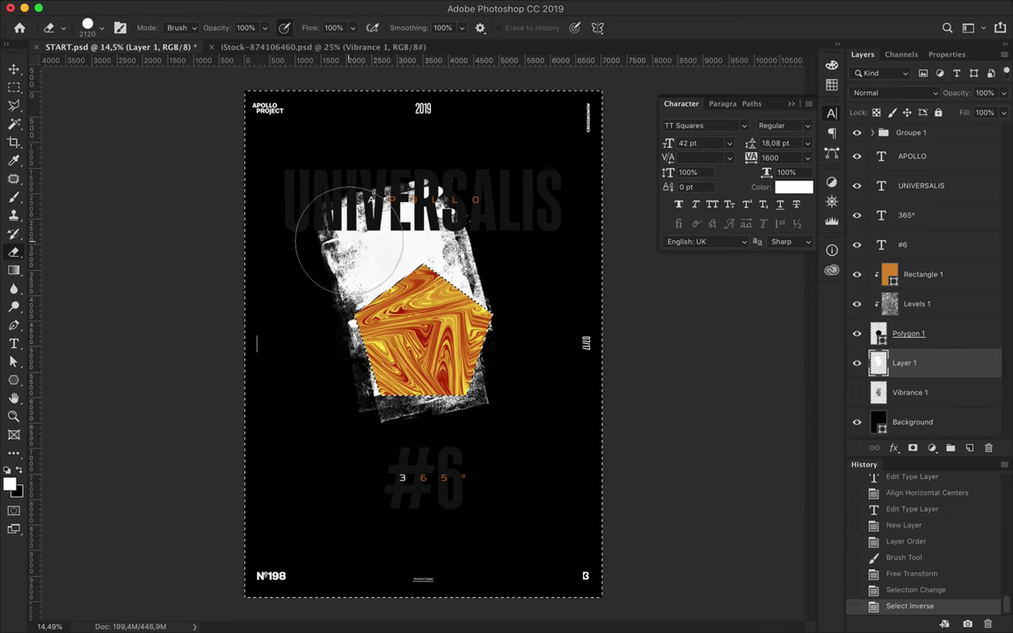
{"action": "mouse_move", "coordinate": [444, 211]}
{"action": "left_mouse_down"}
{"action": "mouse_move", "coordinate": [491, 198]}
{"action": "mouse_move", "coordinate": [422, 229]}
{"action": "left_mouse_up"}
{"action": "scroll", "coordinate": [315, 267], "scroll_direction": "up", "scroll_amount": 5}
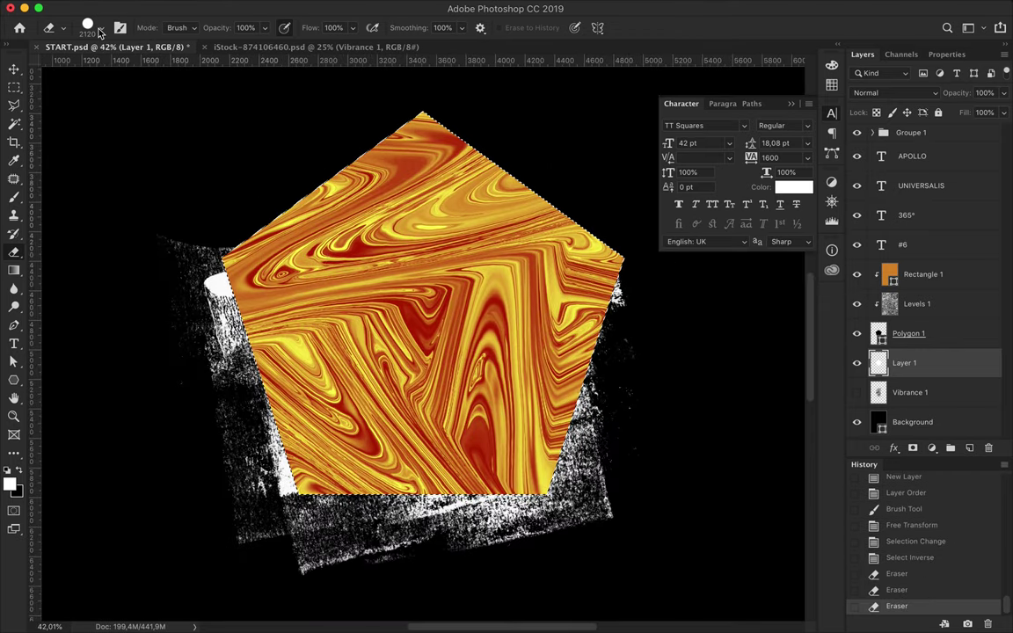
{"action": "left_click", "coordinate": [101, 28]}
{"action": "key", "text": "Return"}
{"action": "mouse_move", "coordinate": [170, 233]}
{"action": "left_mouse_down"}
{"action": "mouse_move", "coordinate": [158, 233]}
{"action": "mouse_move", "coordinate": [197, 242]}
{"action": "left_mouse_up"}
{"action": "scroll", "coordinate": [197, 243], "scroll_direction": "up", "scroll_amount": 1}
{"action": "scroll", "coordinate": [184, 220], "scroll_direction": "up", "scroll_amount": 1}
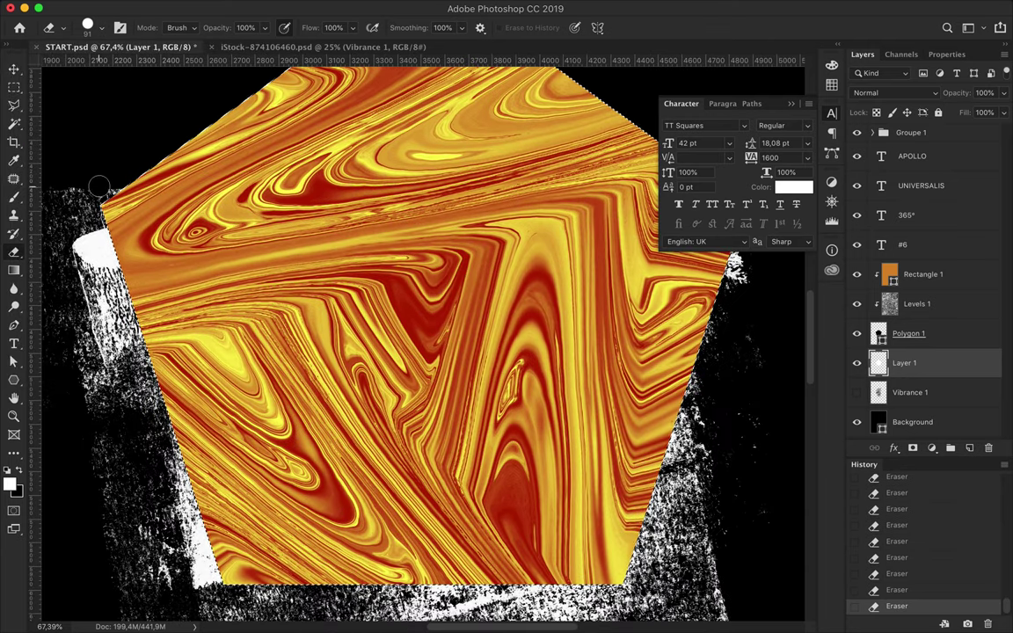
{"action": "scroll", "coordinate": [171, 197], "scroll_direction": "up", "scroll_amount": 2}
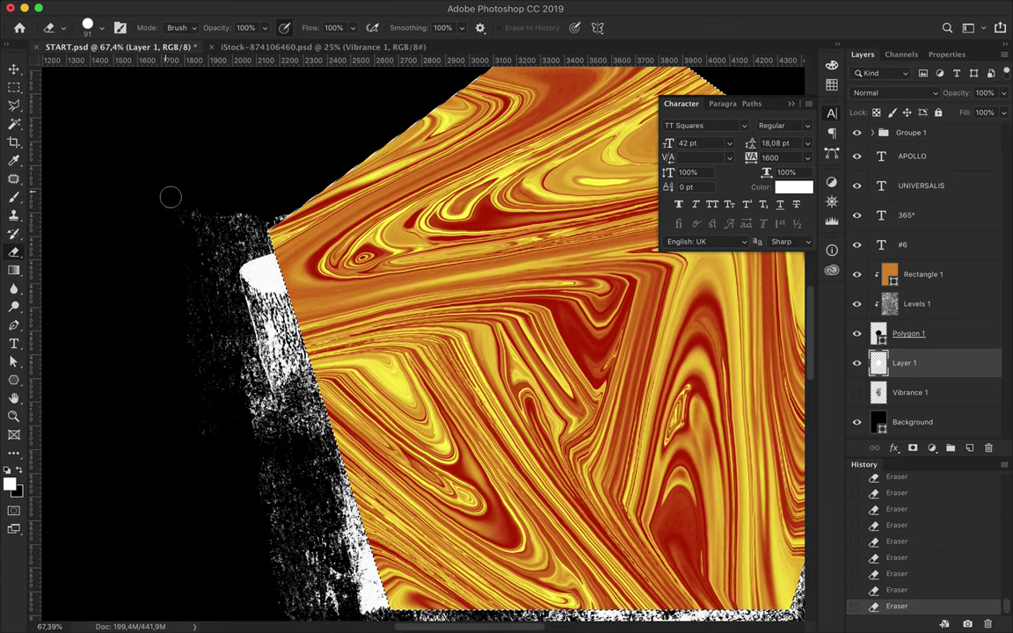
{"action": "right_click", "coordinate": [233, 218]}
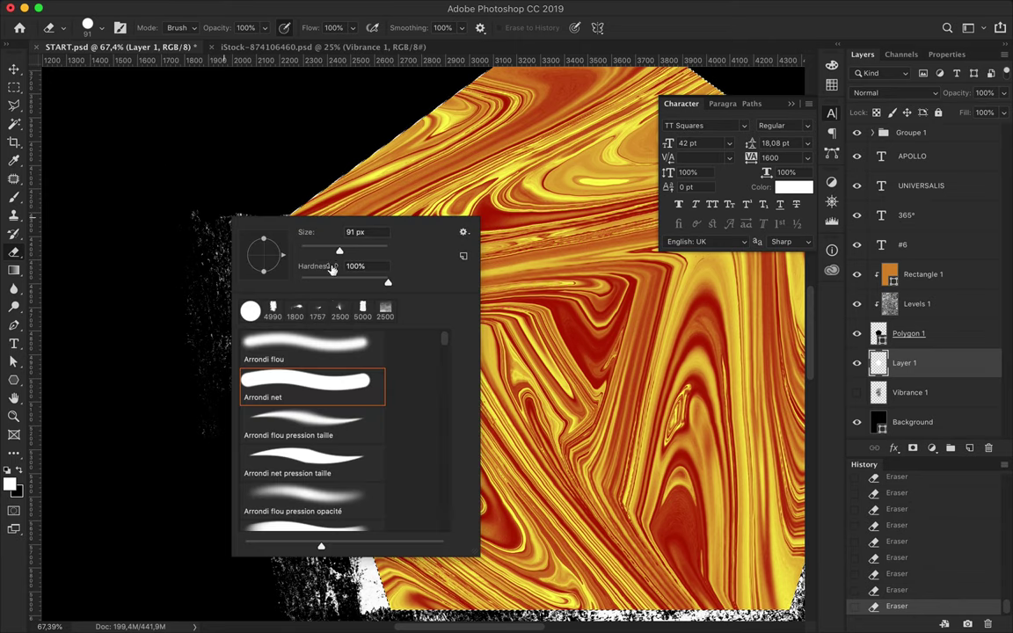
{"action": "key", "text": "Return"}
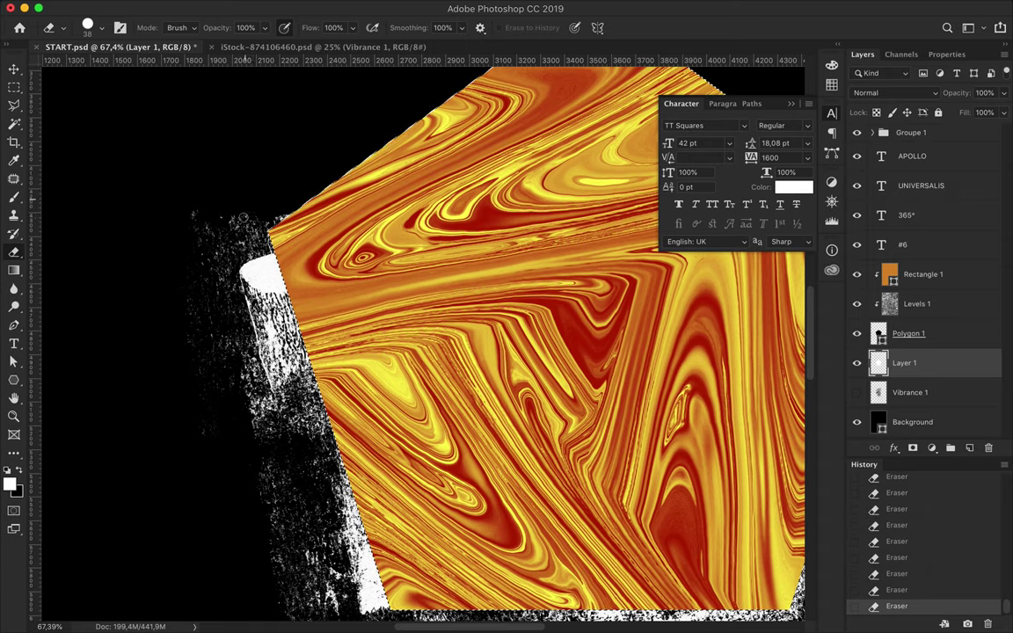
{"action": "key", "text": "ctrl+0"}
Step: Deselect, then merge Polygon 1 and its white texture into one smart object
{"action": "key", "text": "m"}
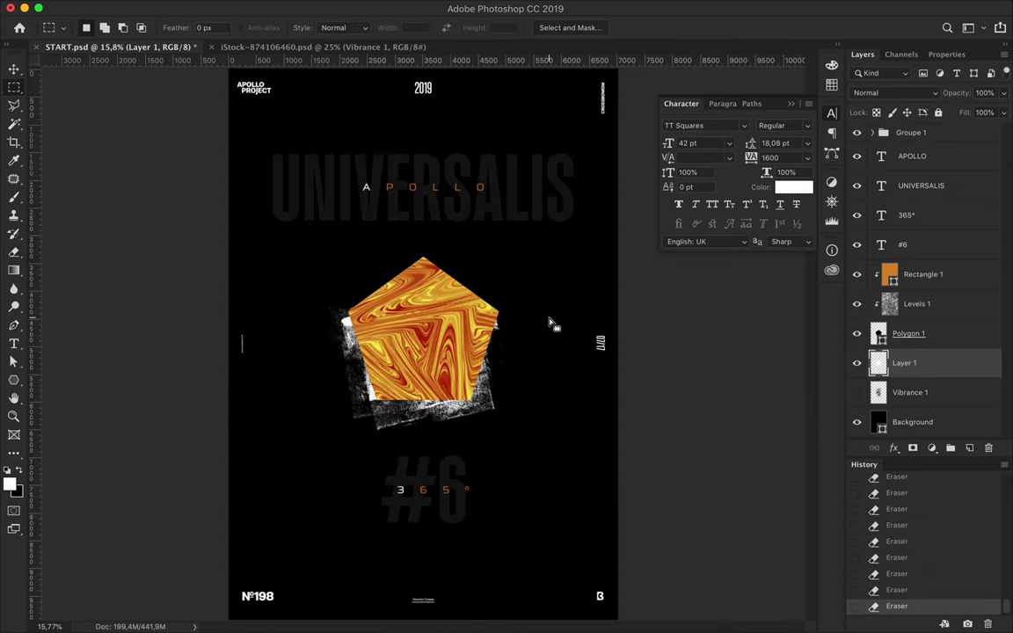
{"action": "left_click", "coordinate": [932, 334], "text": "shift"}
{"action": "right_click", "coordinate": [932, 334]}
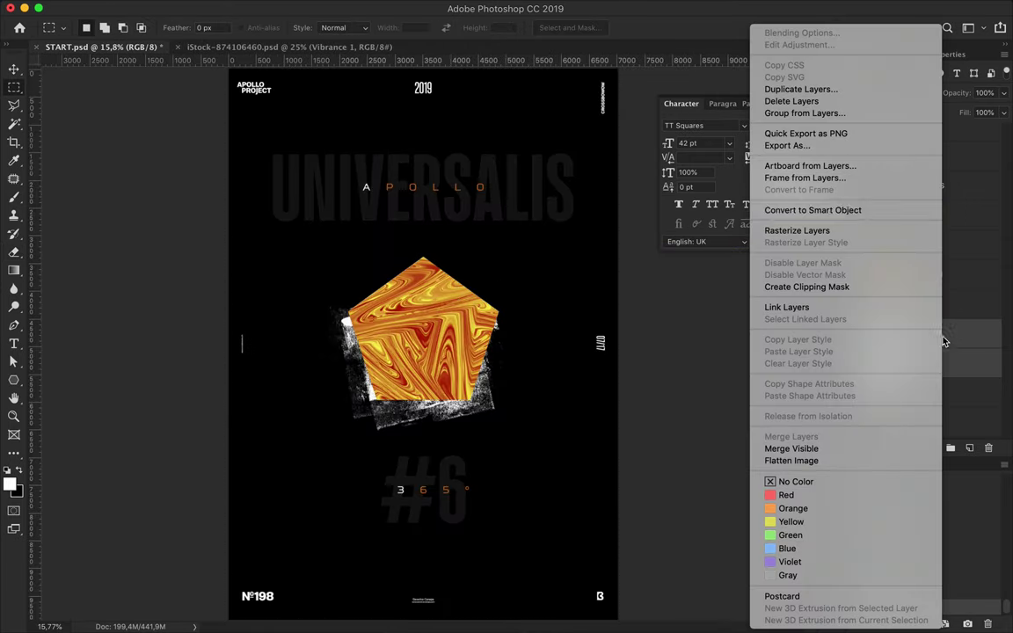
{"action": "left_click", "coordinate": [809, 188]}
{"action": "scroll", "coordinate": [425, 340], "scroll_direction": "up", "scroll_amount": 2}
Step: Add a new empty layer beneath Polygon 1 with the brush tool active
{"action": "key", "text": "b"}
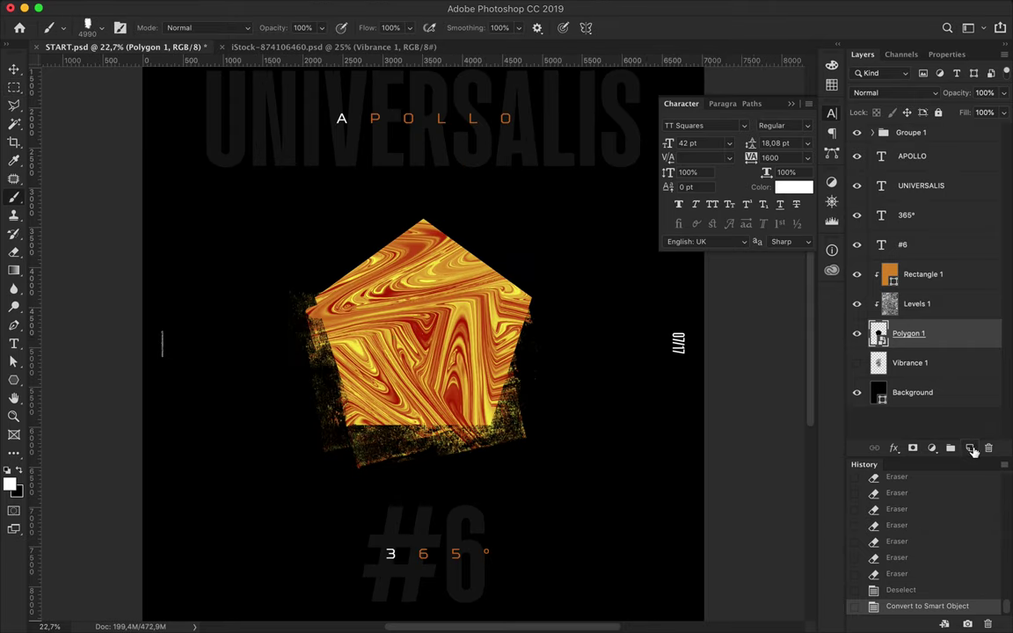
{"action": "left_click", "coordinate": [969, 448]}
{"action": "left_click_drag", "start_coordinate": [923, 333], "coordinate": [936, 378]}
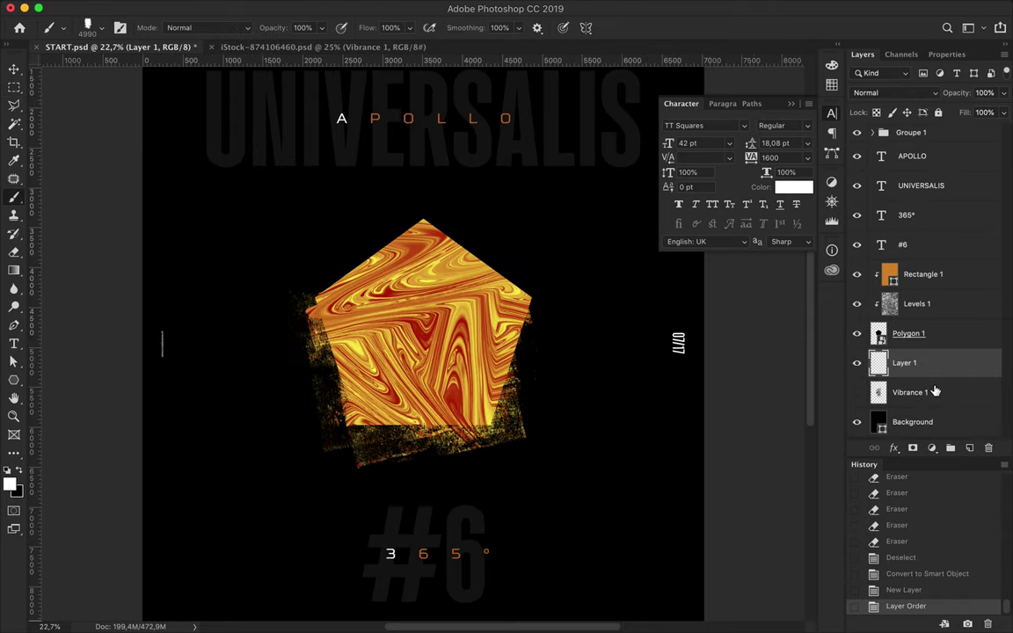
{"action": "left_click", "coordinate": [94, 27]}
Step: Pick a WG Dust Particles brush and stamp white dust around the pentagon
{"action": "scroll", "coordinate": [115, 265], "scroll_direction": "down", "scroll_amount": 5}
{"action": "scroll", "coordinate": [115, 265], "scroll_direction": "down", "scroll_amount": 5}
{"action": "scroll", "coordinate": [116, 265], "scroll_direction": "down", "scroll_amount": 5}
{"action": "scroll", "coordinate": [115, 264], "scroll_direction": "down", "scroll_amount": 5}
{"action": "scroll", "coordinate": [115, 264], "scroll_direction": "up", "scroll_amount": 3}
{"action": "scroll", "coordinate": [116, 264], "scroll_direction": "up", "scroll_amount": 3}
{"action": "scroll", "coordinate": [115, 264], "scroll_direction": "up", "scroll_amount": 3}
{"action": "scroll", "coordinate": [116, 264], "scroll_direction": "up", "scroll_amount": 3}
{"action": "scroll", "coordinate": [115, 264], "scroll_direction": "down", "scroll_amount": 3}
{"action": "scroll", "coordinate": [115, 264], "scroll_direction": "down", "scroll_amount": 3}
{"action": "scroll", "coordinate": [115, 263], "scroll_direction": "down", "scroll_amount": 3}
{"action": "scroll", "coordinate": [115, 264], "scroll_direction": "down", "scroll_amount": 1}
{"action": "left_click", "coordinate": [115, 244]}
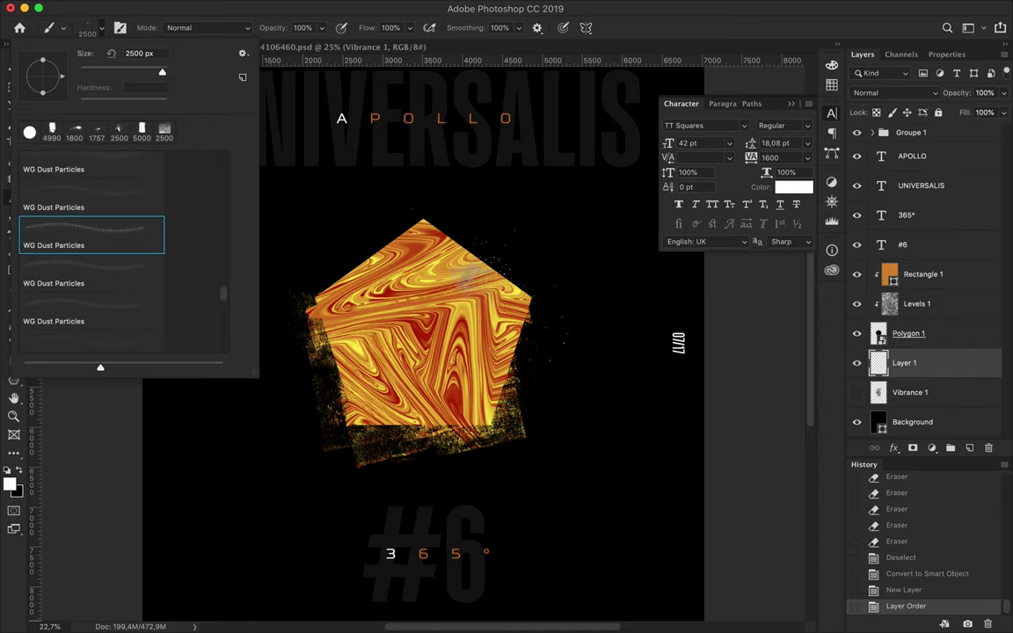
{"action": "left_click", "coordinate": [413, 342]}
{"action": "left_click", "coordinate": [94, 32]}
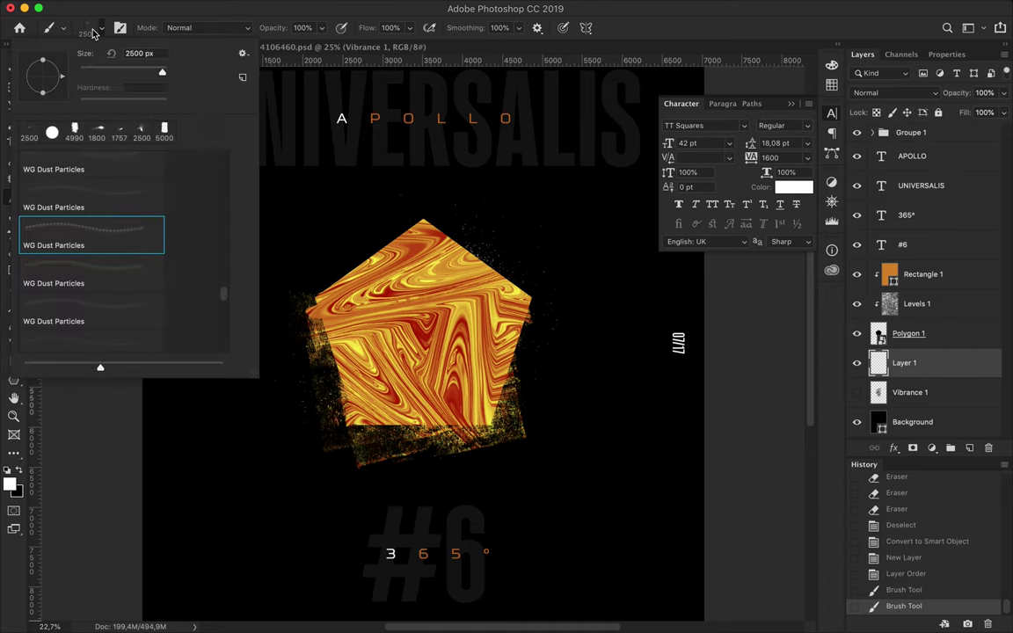
{"action": "left_click", "coordinate": [408, 343]}
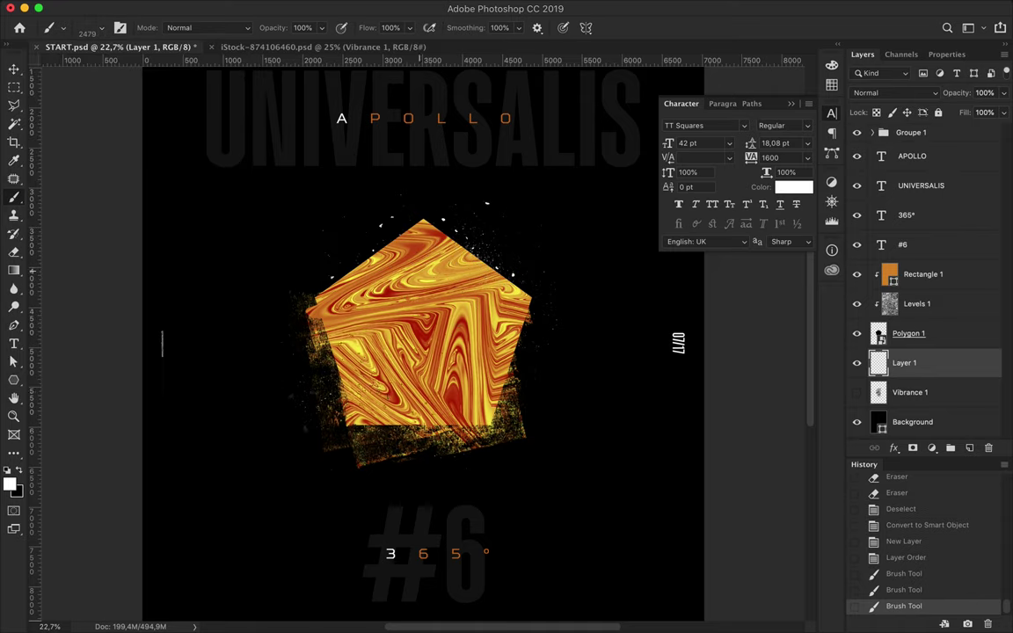
Step: Stamp more dust around the pentagon with the first and third WG Dust Particles brushes
{"action": "left_click", "coordinate": [94, 32]}
{"action": "left_click", "coordinate": [52, 174]}
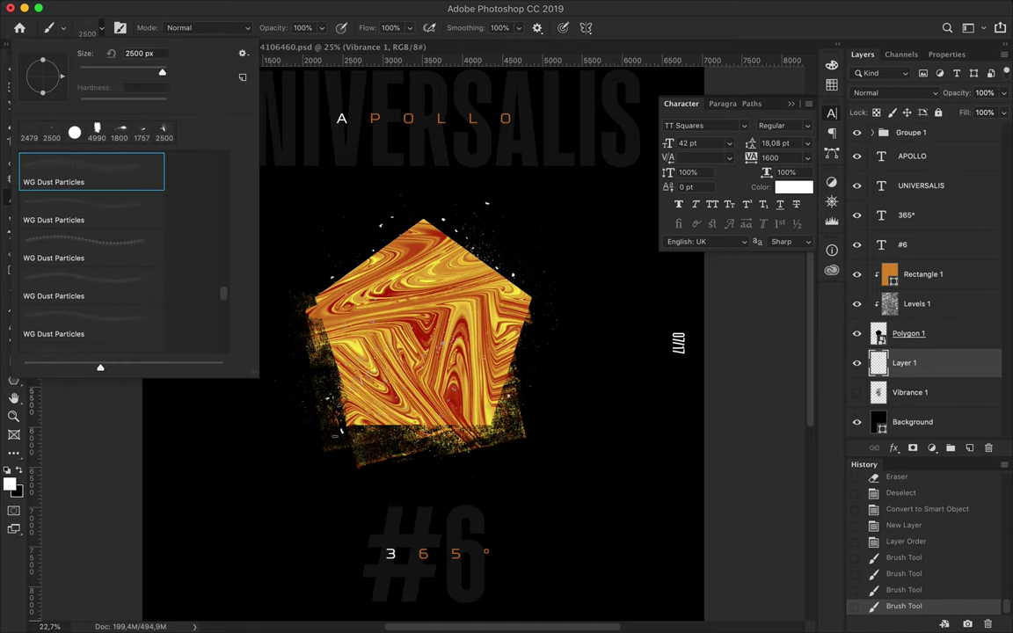
{"action": "left_click", "coordinate": [408, 343]}
{"action": "left_click", "coordinate": [94, 33]}
{"action": "scroll", "coordinate": [78, 263], "scroll_direction": "up", "scroll_amount": 2}
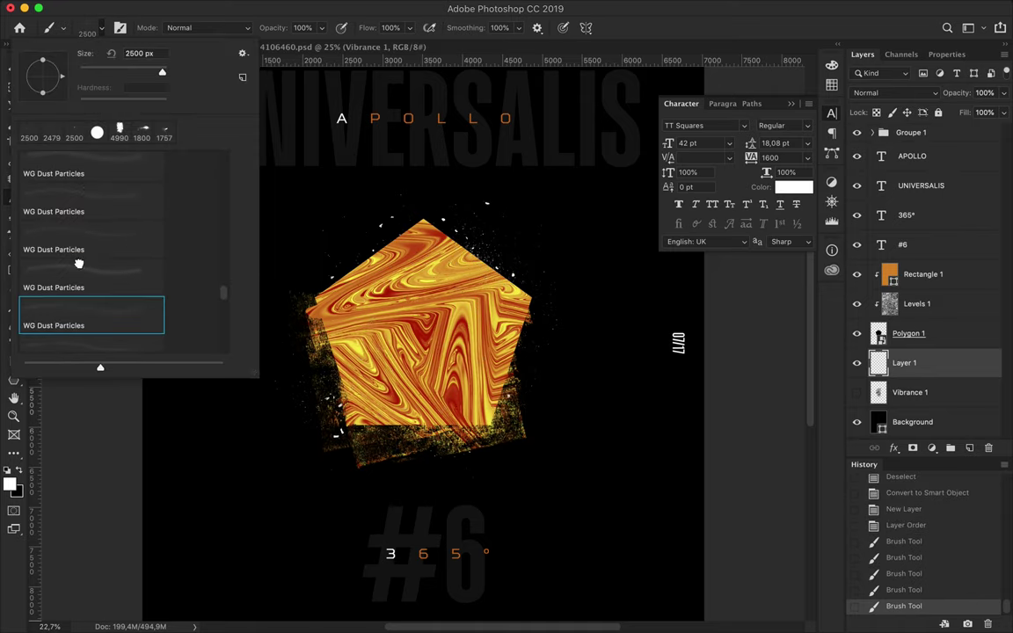
{"action": "left_click", "coordinate": [393, 297]}
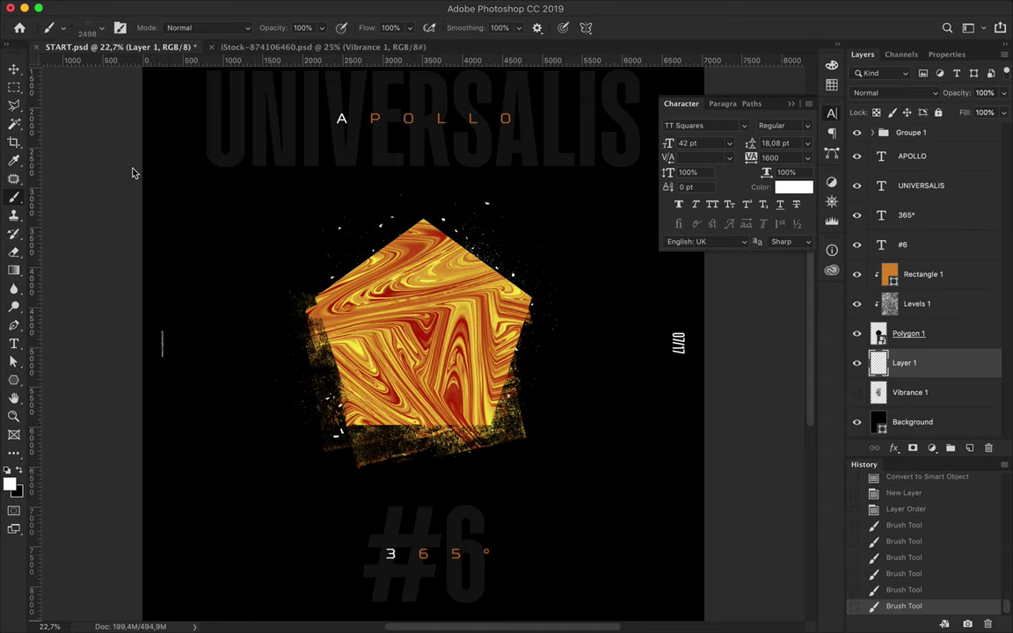
{"action": "left_click", "coordinate": [94, 27]}
{"action": "left_click", "coordinate": [88, 238]}
{"action": "left_click", "coordinate": [397, 421]}
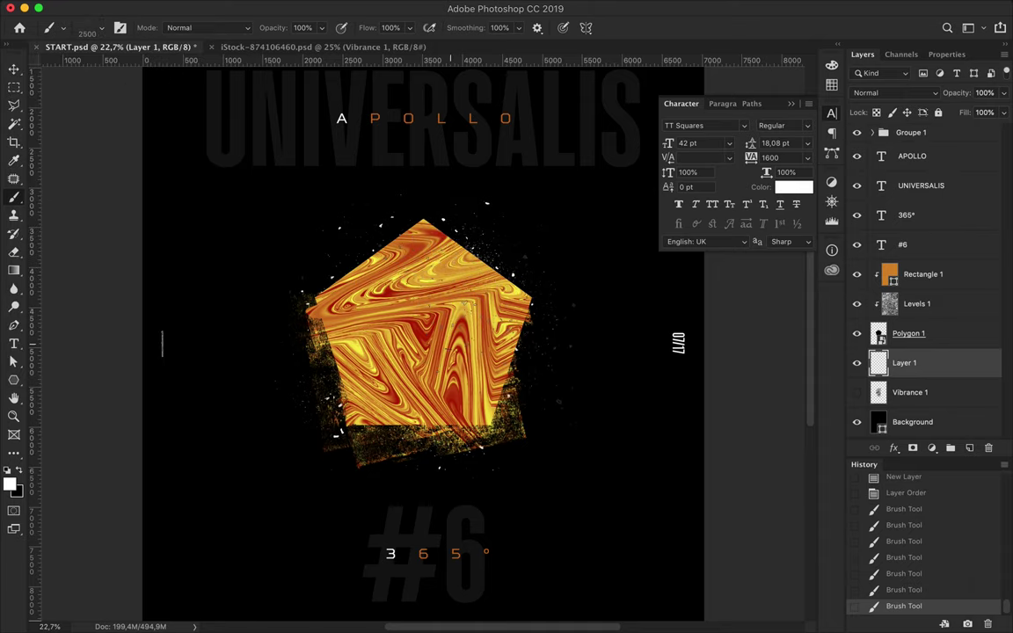
Step: Try the second and first dust brushes, then select Polygon 1 with the dust layer
{"action": "left_click", "coordinate": [89, 34]}
{"action": "left_click", "coordinate": [88, 200]}
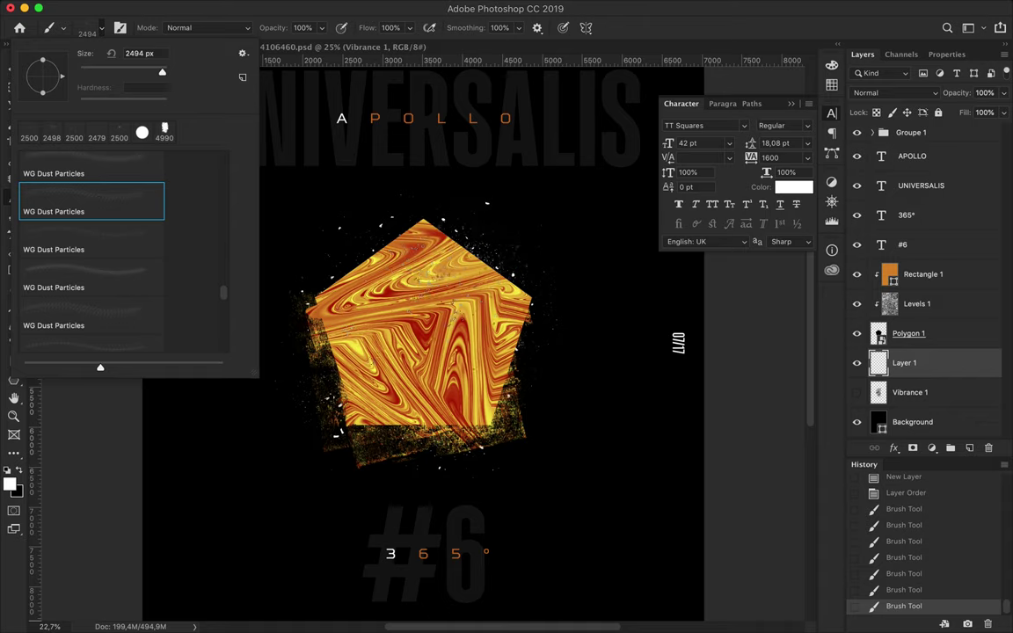
{"action": "left_click", "coordinate": [411, 284]}
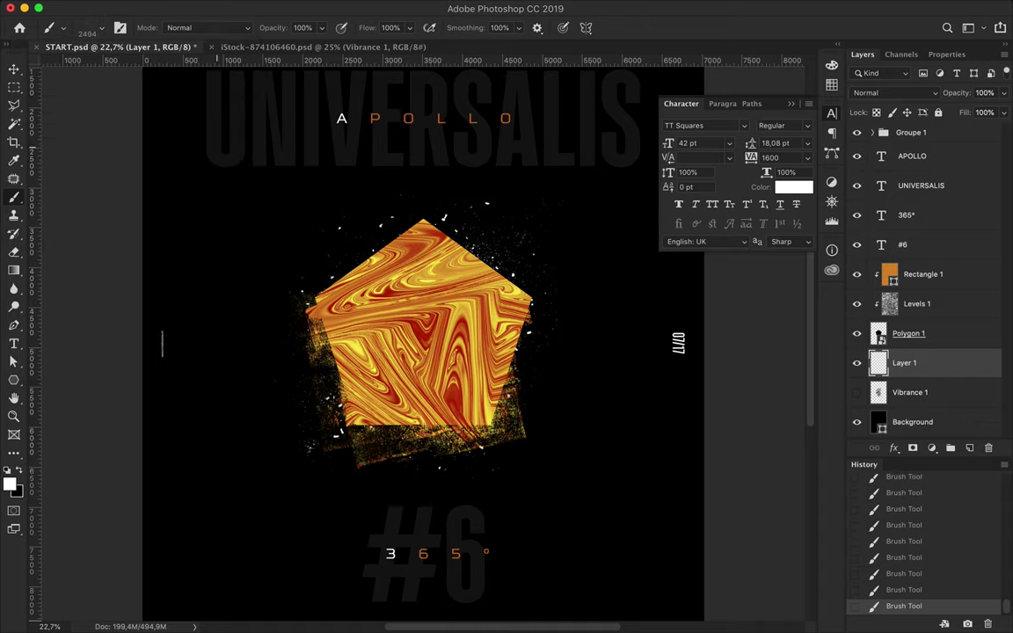
{"action": "left_click", "coordinate": [89, 34]}
{"action": "left_click", "coordinate": [88, 171]}
{"action": "left_click", "coordinate": [403, 287]}
{"action": "left_click", "coordinate": [937, 342], "text": "shift"}
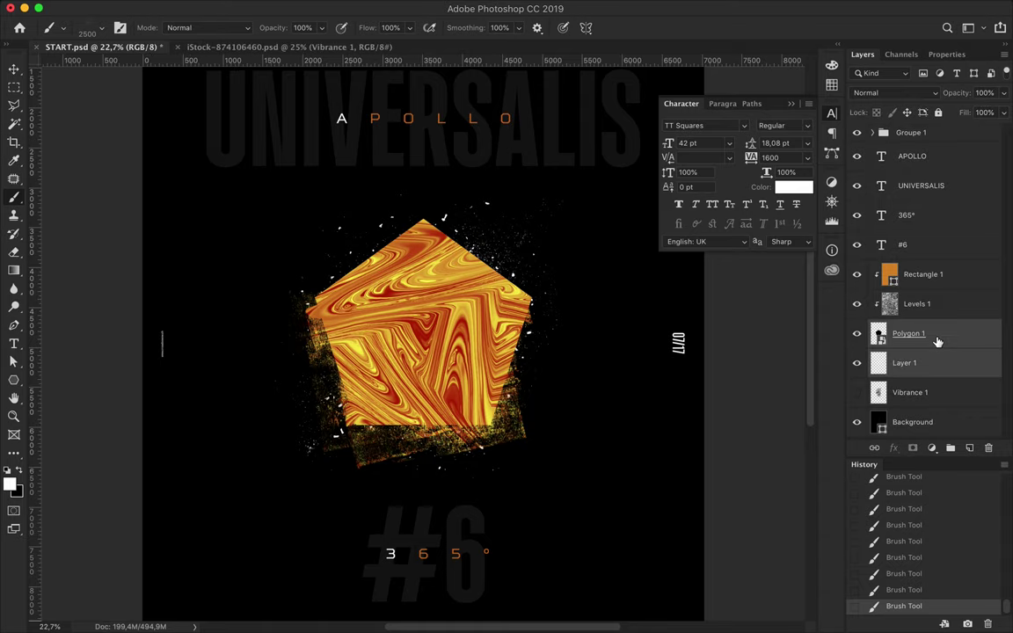
{"action": "right_click", "coordinate": [937, 341]}
Step: Make Polygon 1 and dust a smart object, add a layer, and drag in Scratched-Pop-Can.png
{"action": "left_click", "coordinate": [800, 156]}
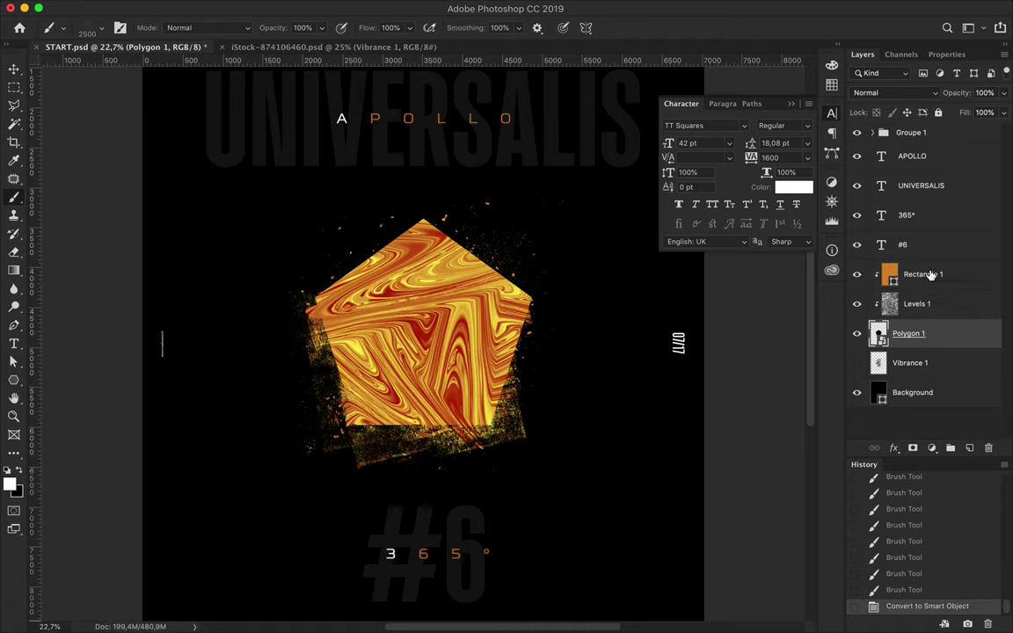
{"action": "left_click", "coordinate": [923, 275]}
{"action": "left_click", "coordinate": [970, 448]}
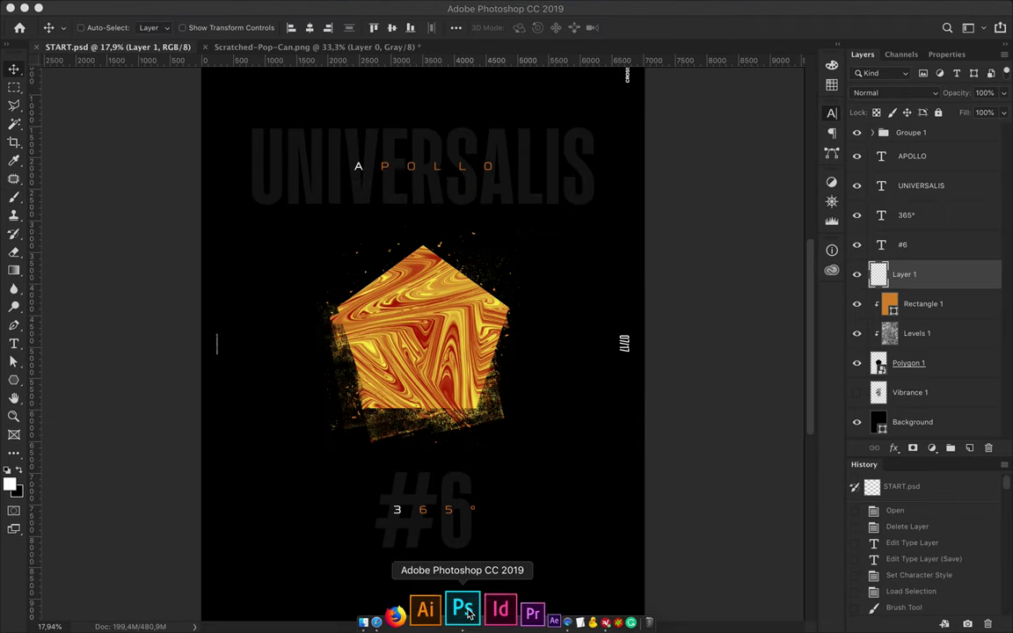
{"action": "left_click", "coordinate": [317, 47]}
{"action": "left_click_drag", "start_coordinate": [183, 50], "coordinate": [519, 350]}
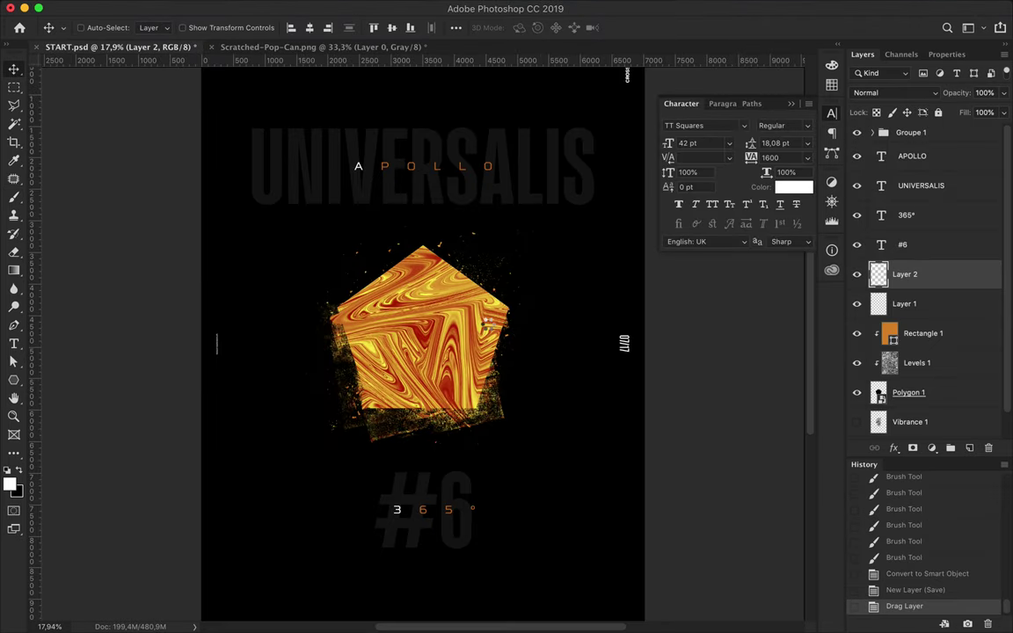
Step: Paint Layer 2's loaded selection dark grey with a 5000 px hard brush, then move it lower-left
{"action": "left_click", "coordinate": [879, 274], "text": "super"}
{"action": "key", "text": "b"}
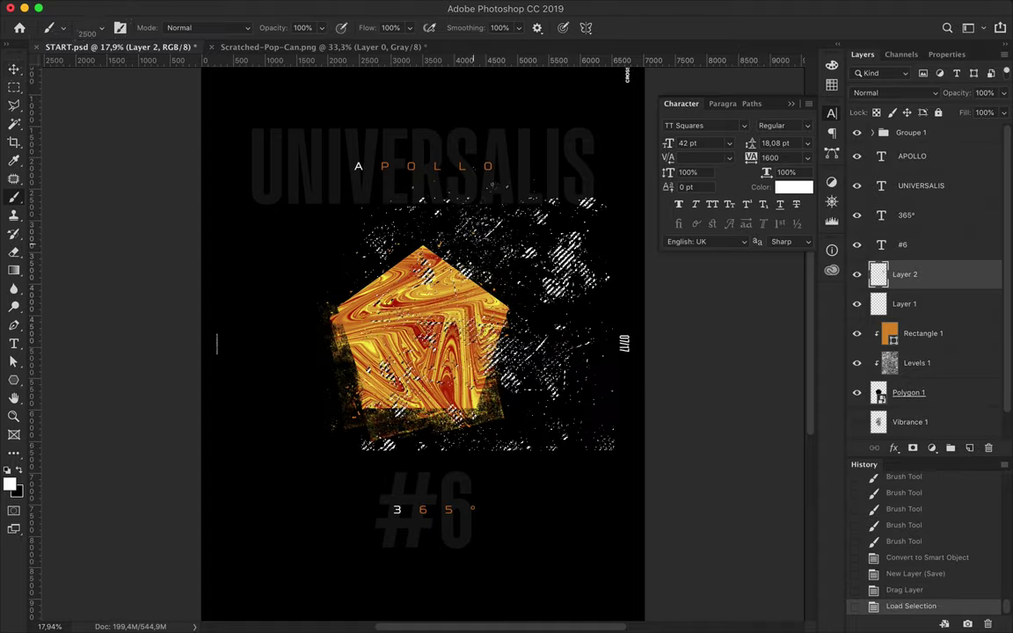
{"action": "left_click", "coordinate": [88, 28]}
{"action": "scroll", "coordinate": [94, 215], "scroll_direction": "up", "scroll_amount": 10}
{"action": "left_click", "coordinate": [101, 202]}
{"action": "key", "text": "Return"}
{"action": "left_click", "coordinate": [10, 482]}
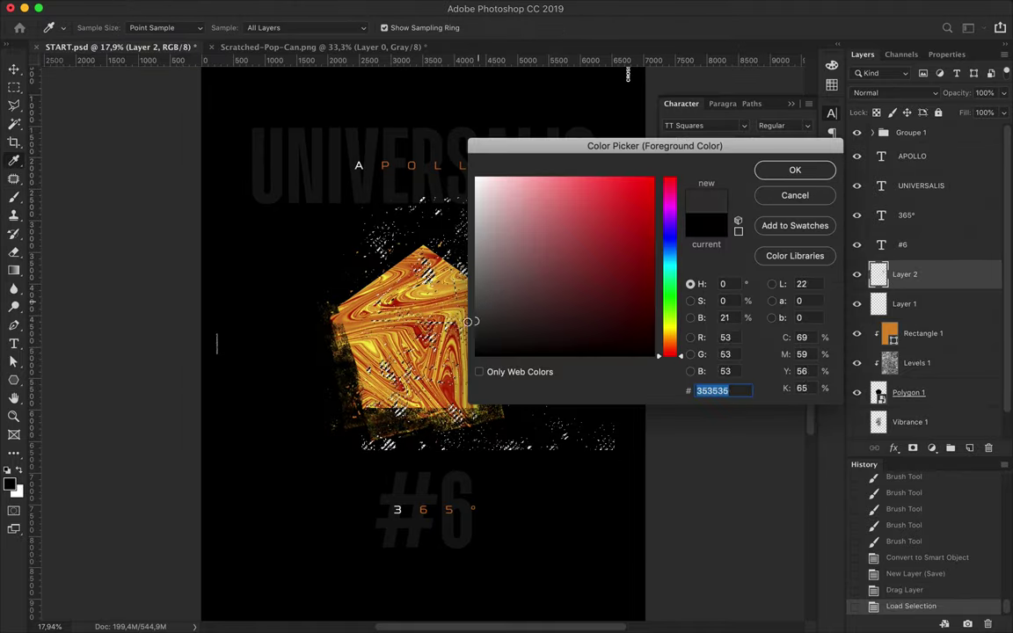
{"action": "left_click", "coordinate": [782, 168]}
{"action": "left_click_drag", "start_coordinate": [552, 366], "coordinate": [441, 466]}
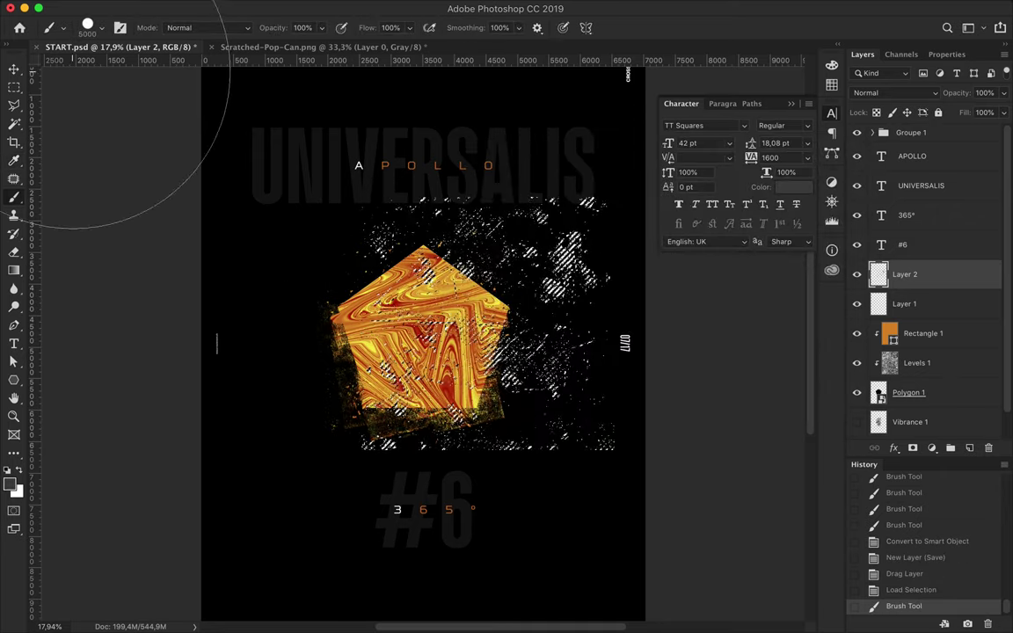
{"action": "key", "text": "v"}
{"action": "key", "text": "ctrl+d"}
{"action": "left_click_drag", "start_coordinate": [569, 262], "coordinate": [327, 510]}
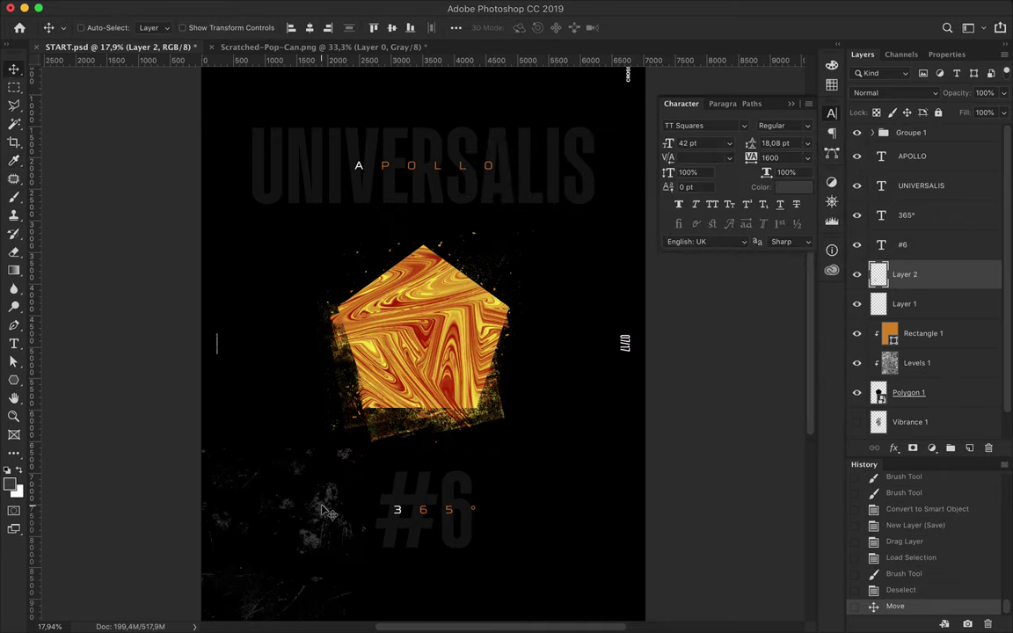
Step: Move the texture back, repaint it white through its selection, and drag it to the lower left
{"action": "left_click", "coordinate": [879, 274], "text": "ctrl"}
{"action": "key", "text": "ctrl+d"}
{"action": "left_click_drag", "start_coordinate": [327, 510], "coordinate": [525, 262]}
{"action": "left_click", "coordinate": [878, 274], "text": "ctrl"}
{"action": "key", "text": "b"}
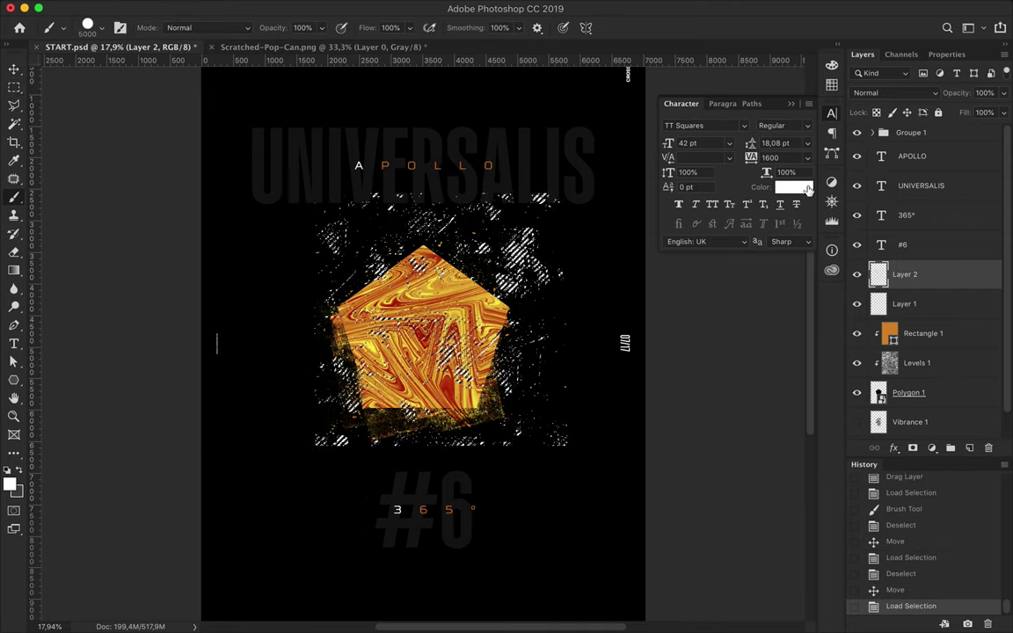
{"action": "left_click", "coordinate": [774, 187]}
{"action": "left_click", "coordinate": [794, 170]}
{"action": "left_click_drag", "start_coordinate": [215, 339], "coordinate": [566, 215]}
{"action": "key", "text": "v"}
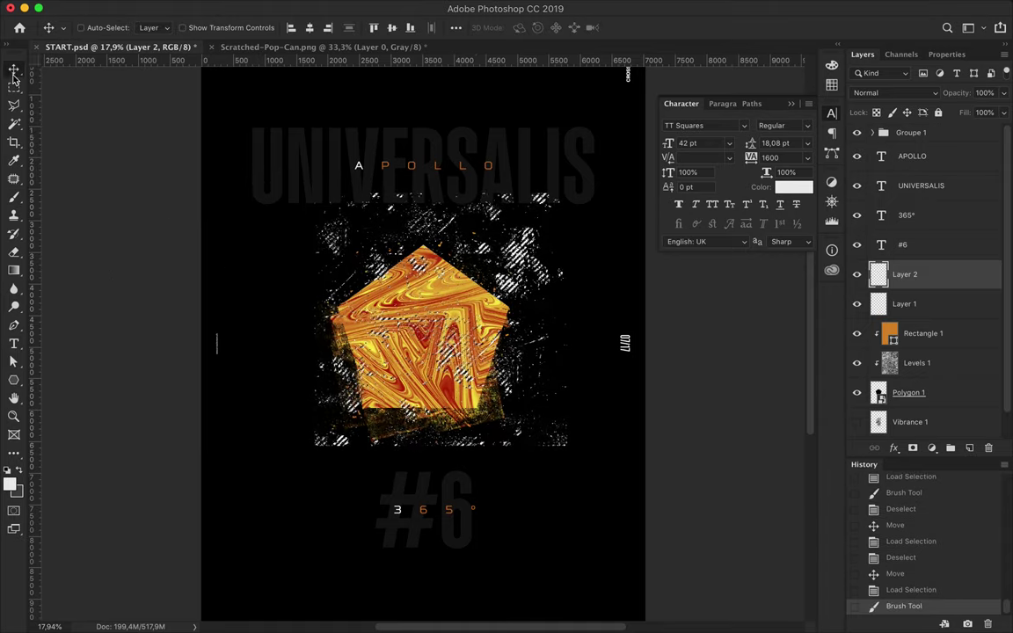
{"action": "key", "text": "ctrl+d"}
{"action": "left_click_drag", "start_coordinate": [534, 220], "coordinate": [362, 415]}
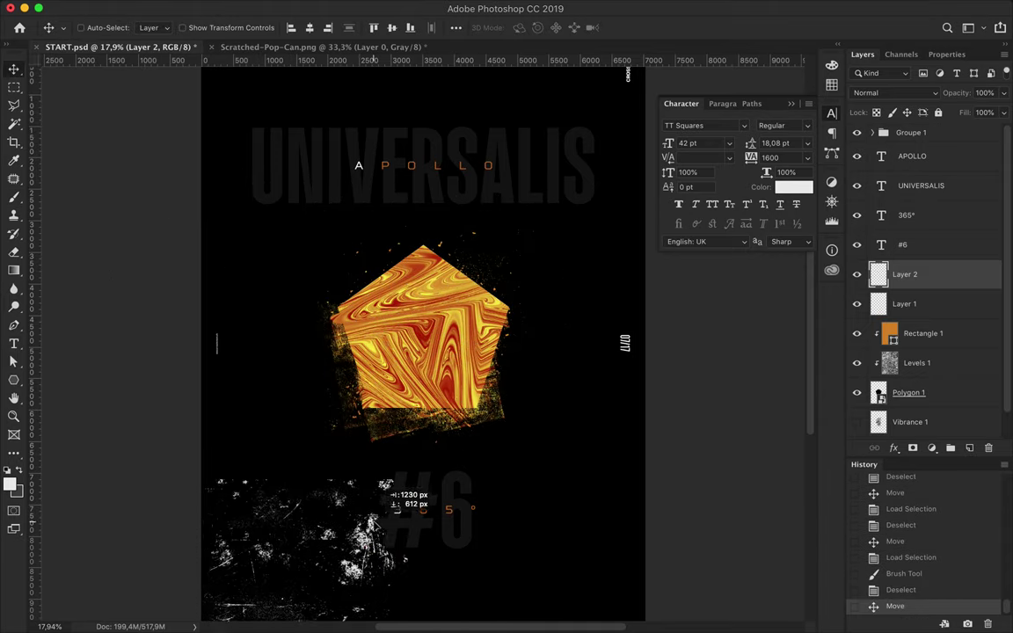
Step: Place the scratch texture lower-left and erase patches of it near the #6 text
{"action": "left_click_drag", "start_coordinate": [302, 466], "coordinate": [350, 503]}
{"action": "key", "text": "e"}
{"action": "scroll", "coordinate": [328, 445], "scroll_direction": "up", "scroll_amount": 5}
{"action": "right_click", "coordinate": [328, 444]}
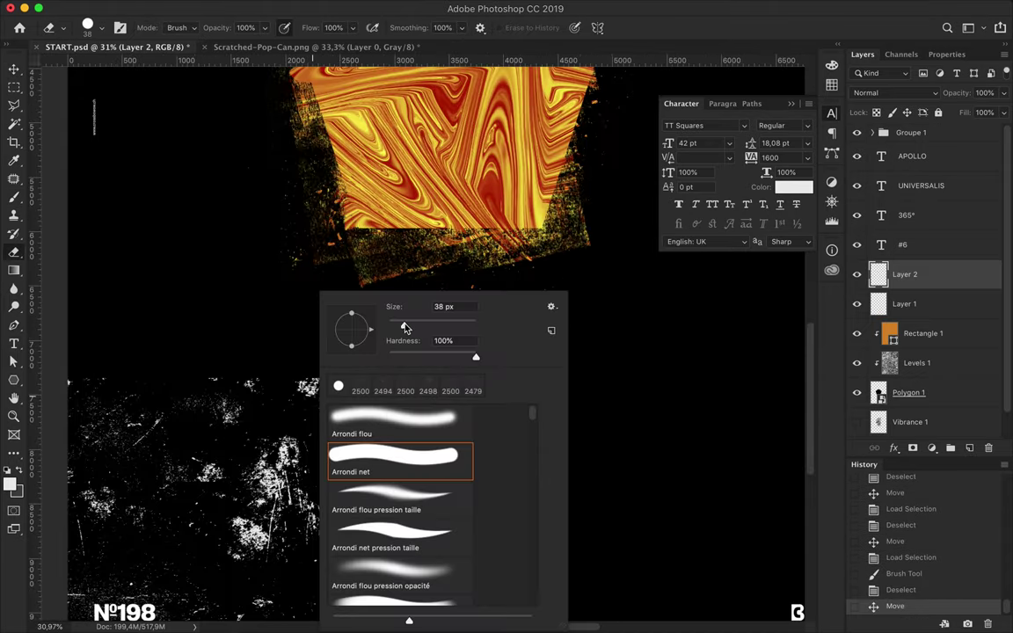
{"action": "left_click", "coordinate": [270, 342]}
{"action": "left_click", "coordinate": [203, 362]}
{"action": "left_click", "coordinate": [102, 370]}
{"action": "left_click", "coordinate": [273, 342]}
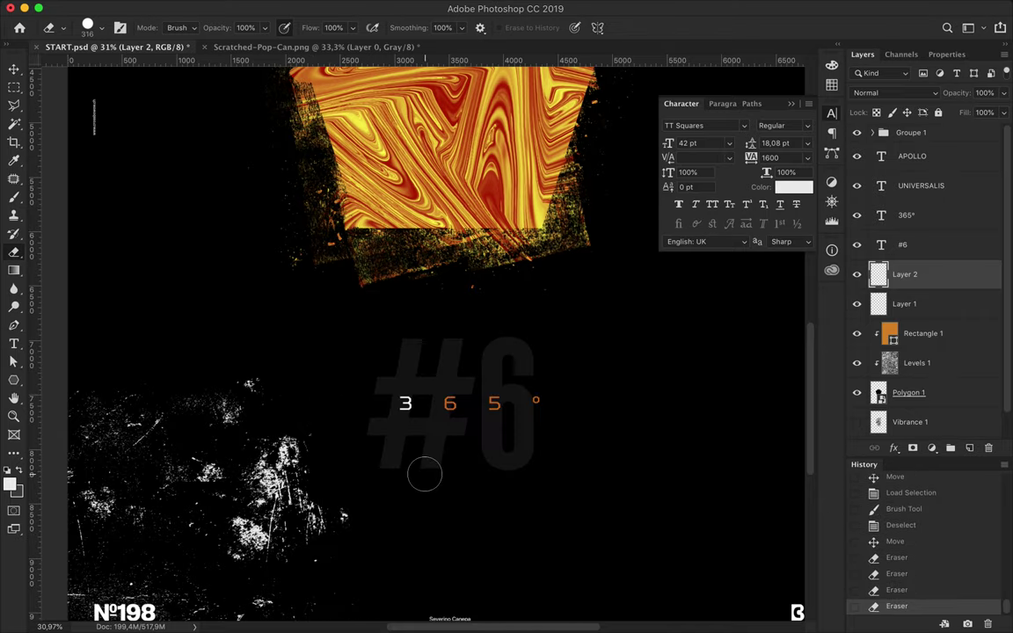
{"action": "scroll", "coordinate": [378, 492], "scroll_direction": "down", "scroll_amount": 2}
{"action": "left_click", "coordinate": [400, 507]}
Step: Reposition the scratch texture layer to fit the lower-left corner
{"action": "key", "text": "v"}
{"action": "scroll", "coordinate": [486, 479], "scroll_direction": "up", "scroll_amount": 4}
{"action": "scroll", "coordinate": [482, 478], "scroll_direction": "down", "scroll_amount": 3}
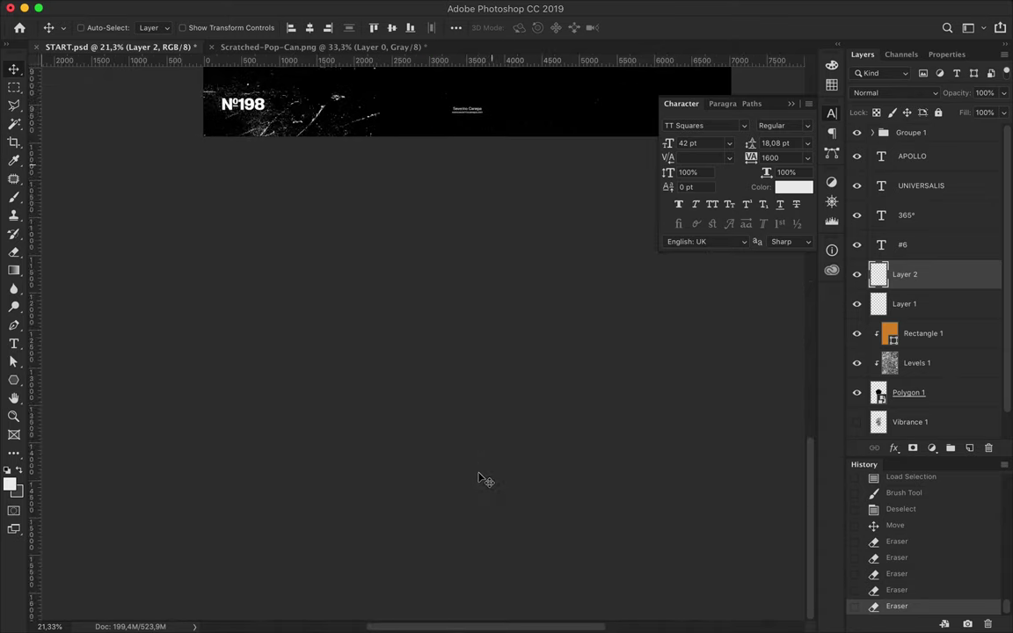
{"action": "scroll", "coordinate": [482, 478], "scroll_direction": "down", "scroll_amount": 3}
{"action": "left_click", "coordinate": [913, 276]}
{"action": "mouse_move", "coordinate": [267, 429]}
{"action": "left_mouse_down"}
{"action": "mouse_move", "coordinate": [314, 508]}
{"action": "mouse_move", "coordinate": [305, 540]}
{"action": "left_mouse_up"}
{"action": "scroll", "coordinate": [305, 540], "scroll_direction": "down", "scroll_amount": 2}
{"action": "left_click_drag", "start_coordinate": [288, 464], "coordinate": [322, 360]}
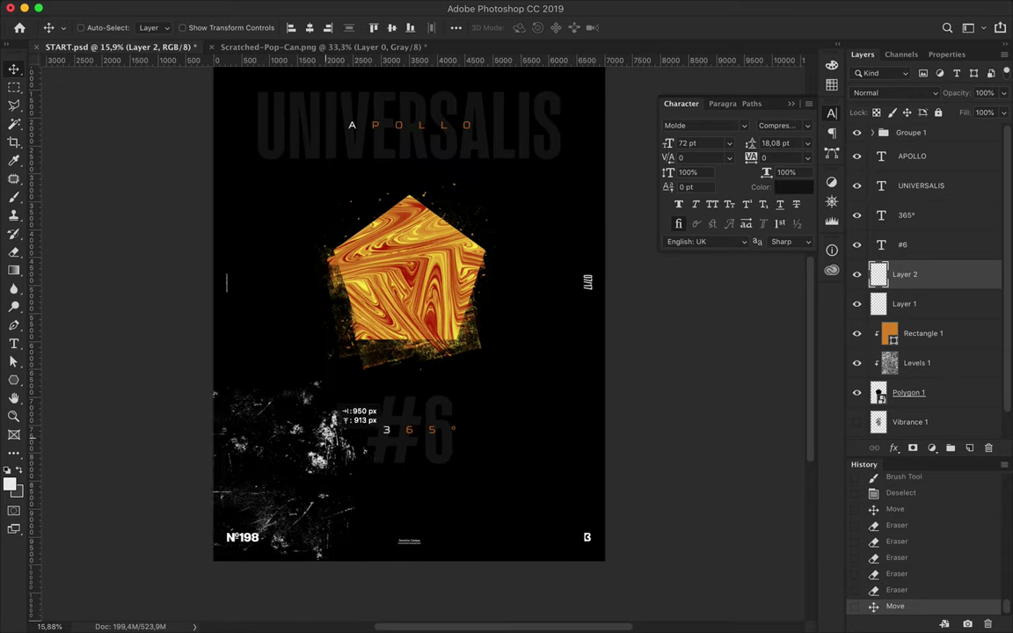
Step: Erase more of the texture's edges near the #6 text
{"action": "key", "text": "e"}
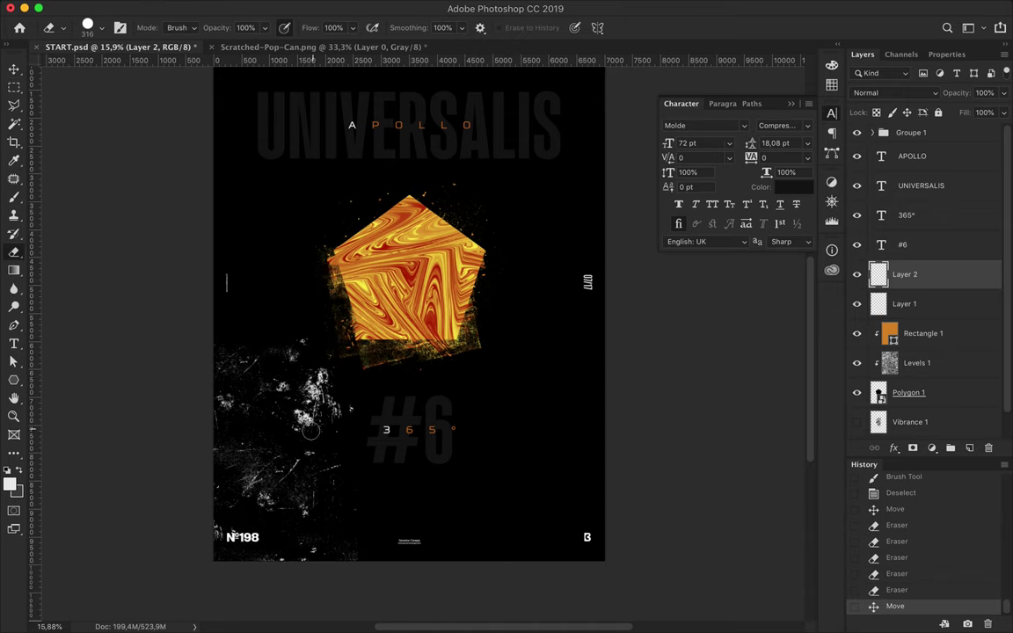
{"action": "scroll", "coordinate": [299, 416], "scroll_direction": "up", "scroll_amount": 3}
{"action": "left_click", "coordinate": [248, 385]}
{"action": "left_click_drag", "start_coordinate": [223, 429], "coordinate": [210, 461]}
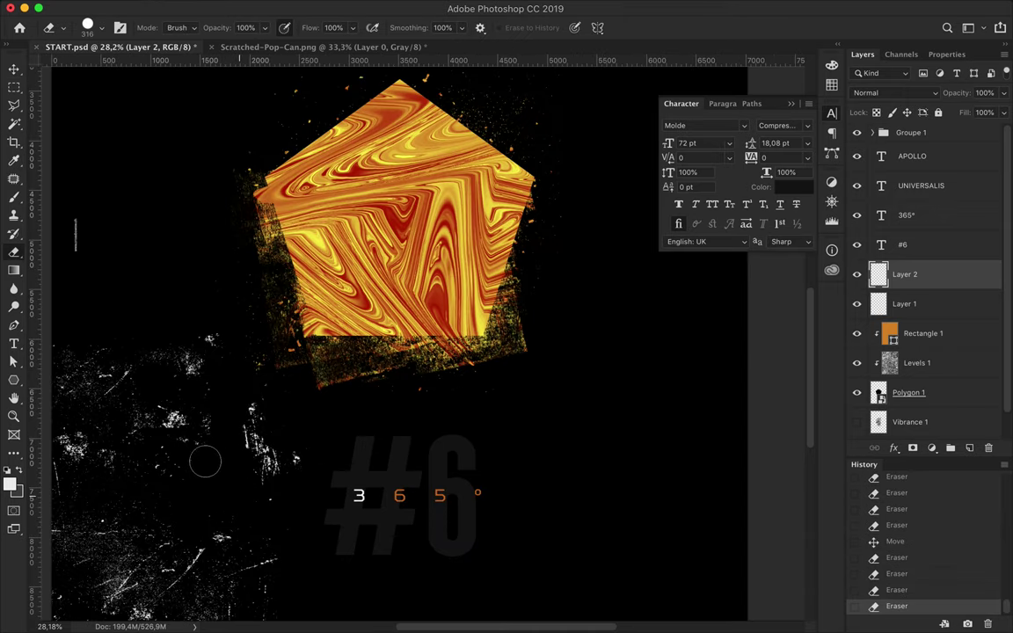
{"action": "scroll", "coordinate": [205, 461], "scroll_direction": "up", "scroll_amount": 2}
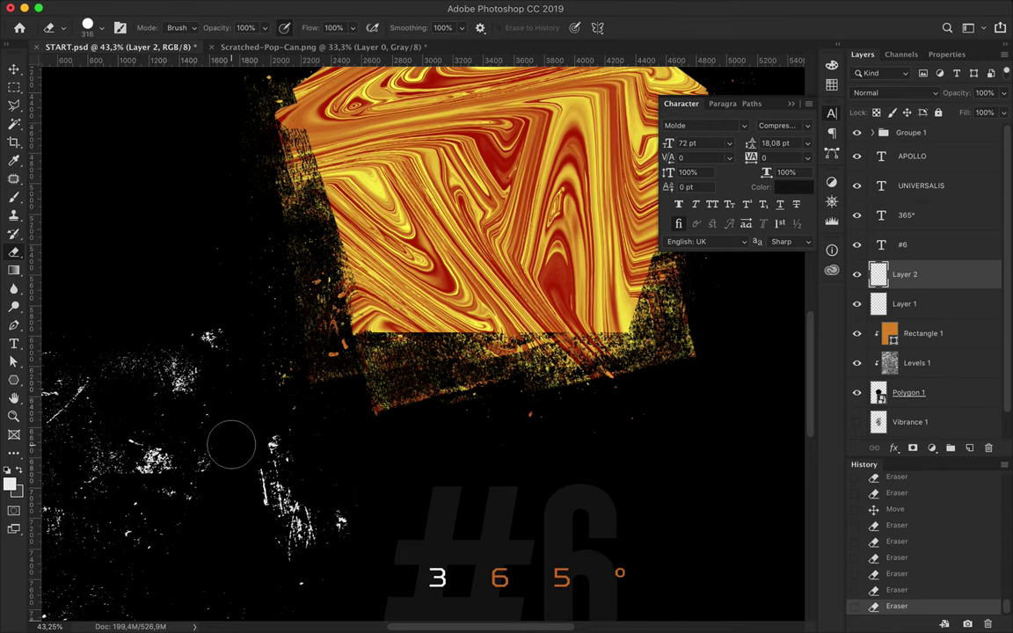
{"action": "scroll", "coordinate": [351, 482], "scroll_direction": "down", "scroll_amount": 3}
Step: Drag a duplicate of the scratch texture to the upper right
{"action": "key", "text": "v"}
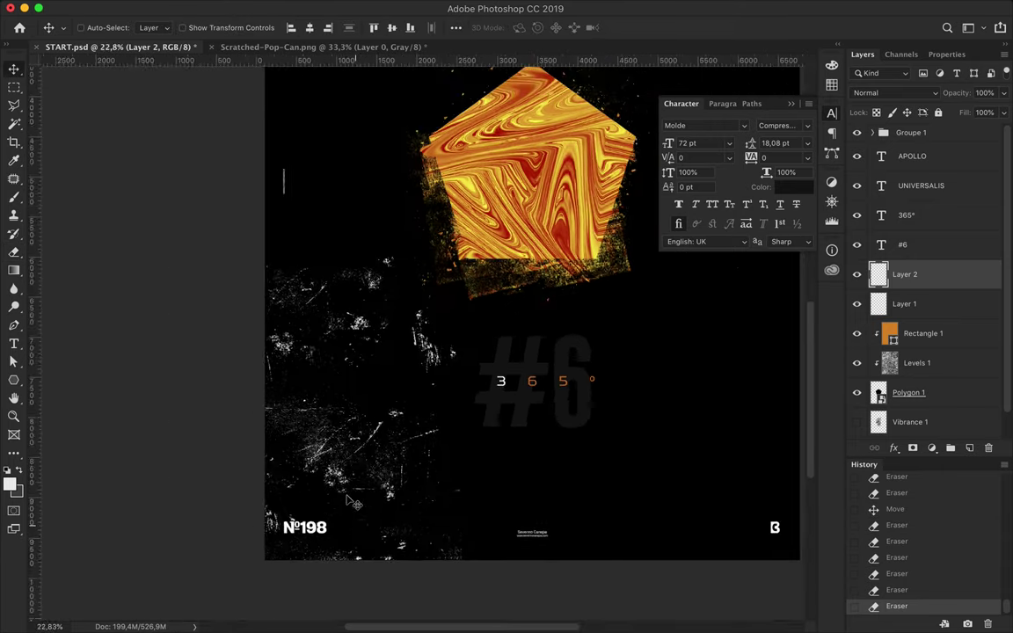
{"action": "scroll", "coordinate": [351, 502], "scroll_direction": "down", "scroll_amount": 2}
{"action": "left_click_drag", "start_coordinate": [387, 440], "coordinate": [633, 145]}
Step: Select both scratch layers and move them down behind the artwork
{"action": "left_click", "coordinate": [904, 303], "text": "shift"}
{"action": "left_click_drag", "start_coordinate": [905, 304], "coordinate": [924, 395]}
{"action": "scroll", "coordinate": [570, 358], "scroll_direction": "up", "scroll_amount": 3}
Step: Erase parts of the upper-right scratch copy and fit the whole poster in the window
{"action": "key", "text": "e"}
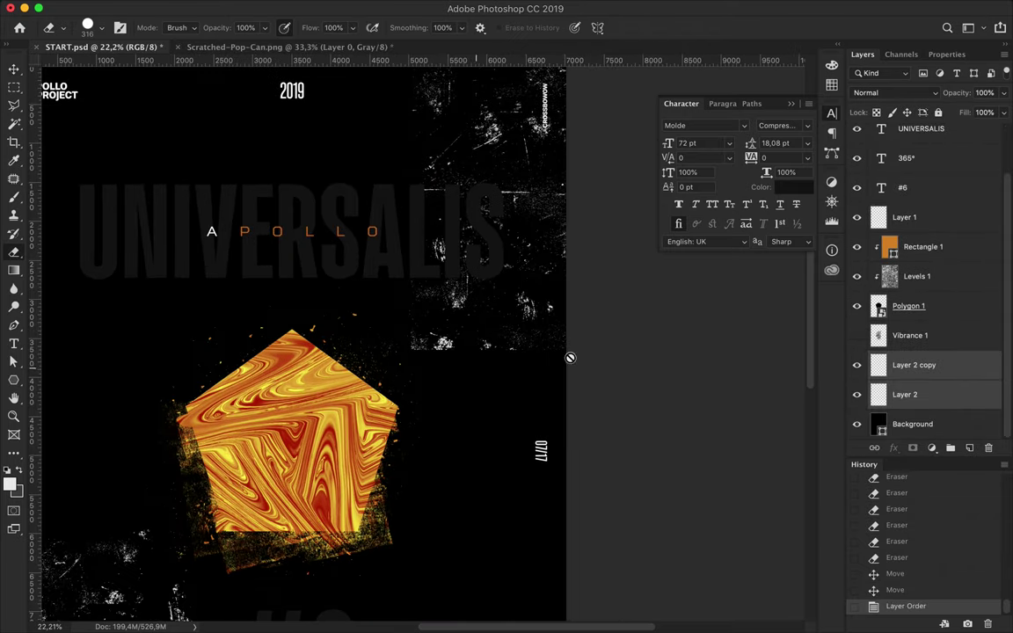
{"action": "left_click", "coordinate": [445, 343], "text": "ctrl"}
{"action": "left_click", "coordinate": [432, 356]}
{"action": "scroll", "coordinate": [422, 343], "scroll_direction": "up", "scroll_amount": 2}
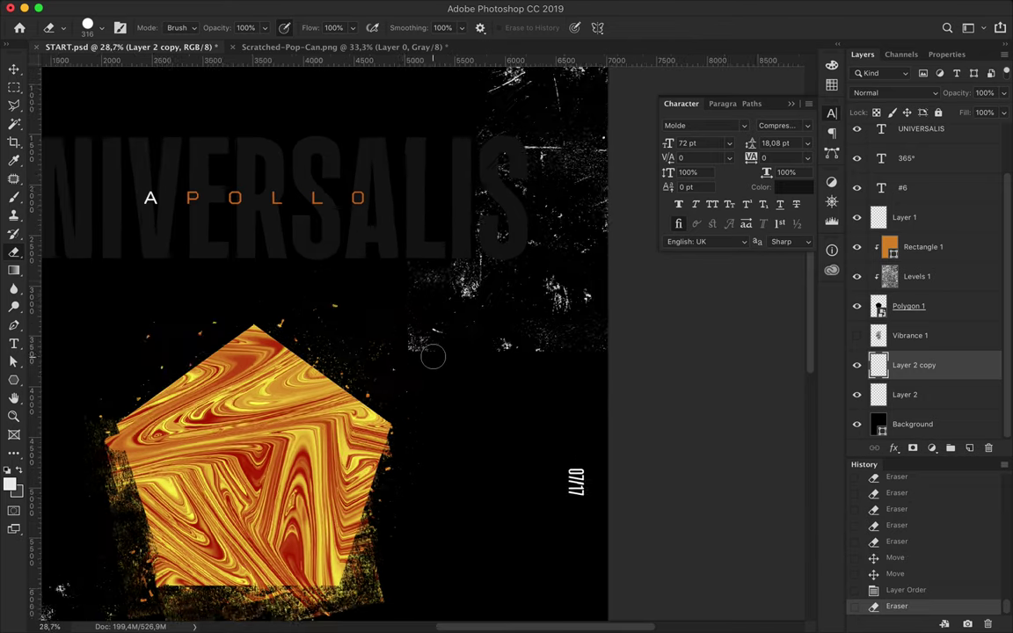
{"action": "scroll", "coordinate": [407, 328], "scroll_direction": "up", "scroll_amount": 2}
{"action": "scroll", "coordinate": [385, 328], "scroll_direction": "up", "scroll_amount": 2}
{"action": "mouse_move", "coordinate": [369, 321]}
{"action": "left_mouse_down"}
{"action": "mouse_move", "coordinate": [361, 335]}
{"action": "mouse_move", "coordinate": [373, 361]}
{"action": "mouse_move", "coordinate": [404, 389]}
{"action": "mouse_move", "coordinate": [741, 377]}
{"action": "left_mouse_up"}
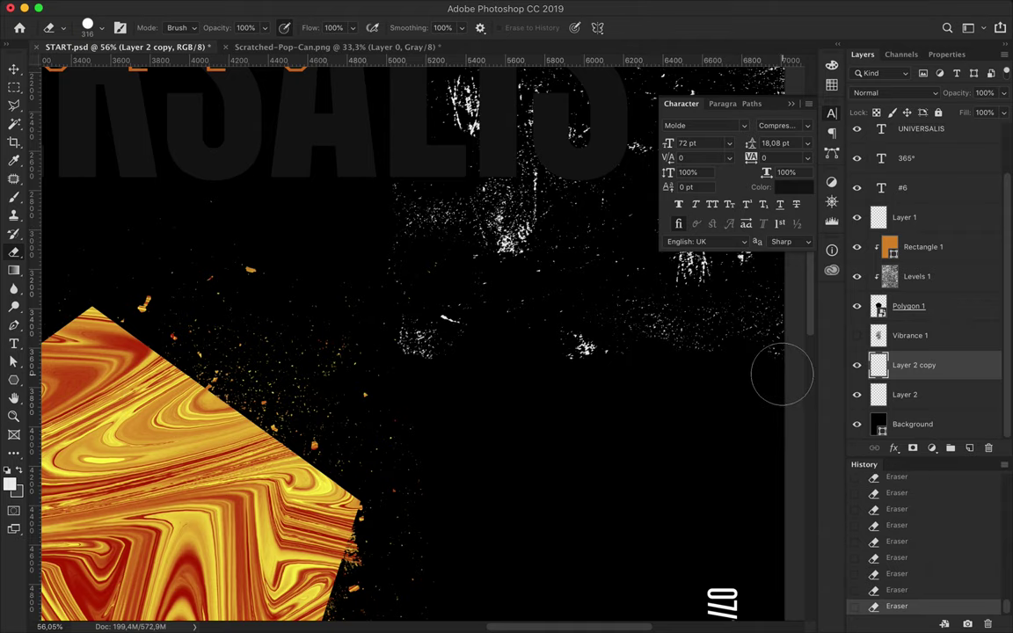
{"action": "key", "text": "super+0"}
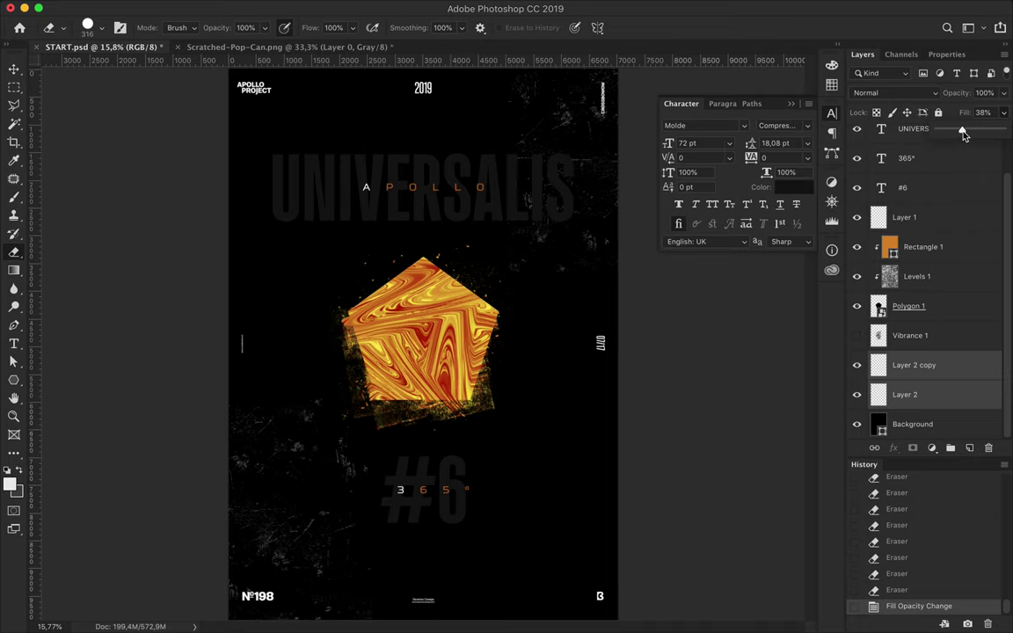
Step: Duplicate Rectangle 1 and Levels 1 above Layer 1, hide the copies, and add an empty layer
{"action": "left_click_drag", "start_coordinate": [938, 291], "coordinate": [920, 203]}
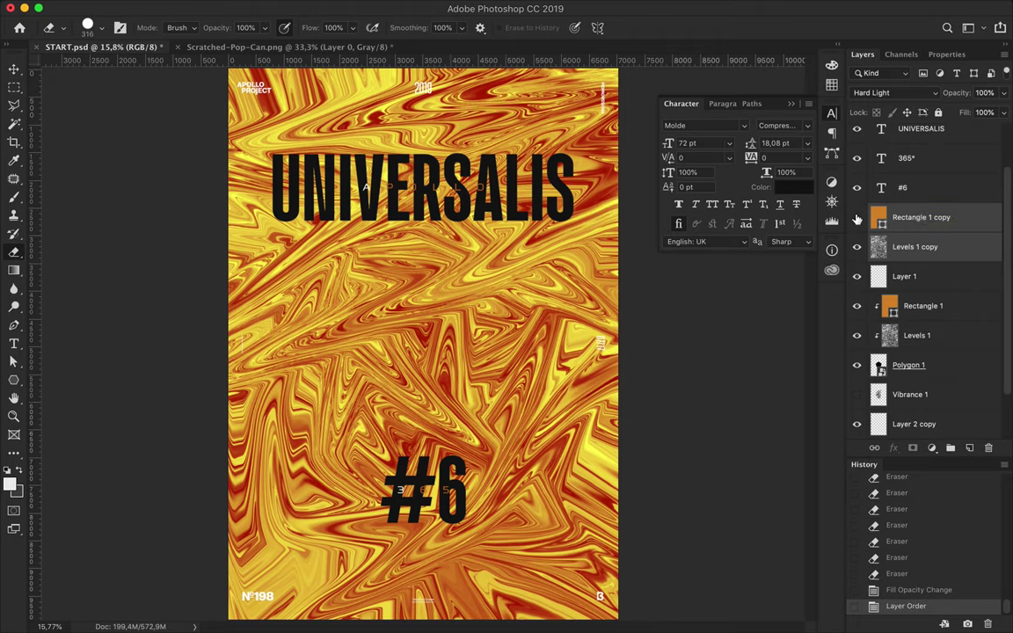
{"action": "left_click_drag", "start_coordinate": [857, 219], "coordinate": [857, 247]}
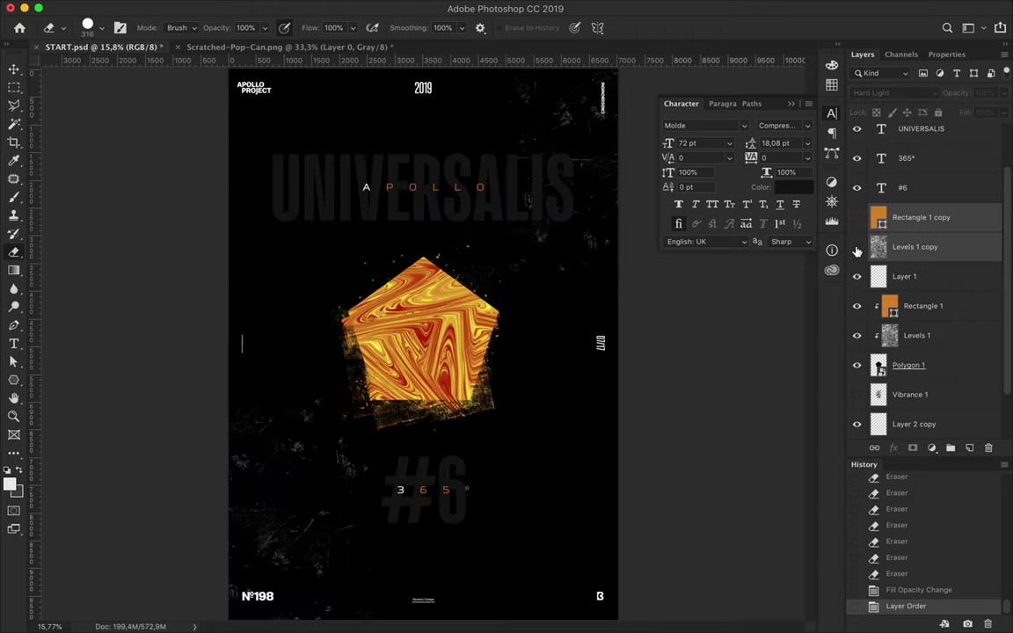
{"action": "key", "text": "b"}
{"action": "left_click", "coordinate": [967, 448]}
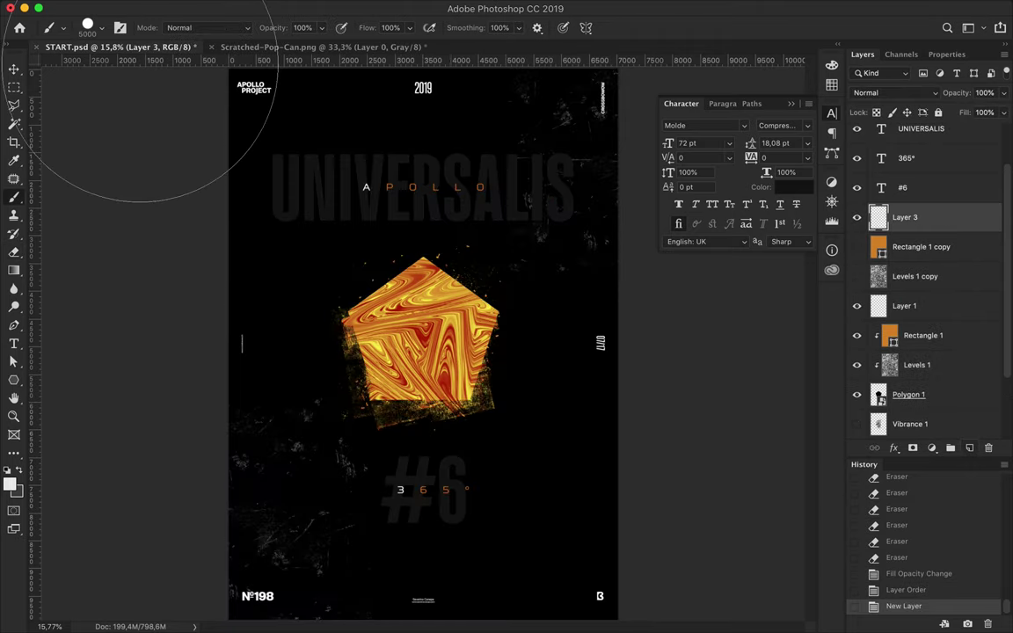
{"action": "left_click", "coordinate": [102, 28]}
{"action": "scroll", "coordinate": [125, 216], "scroll_direction": "down", "scroll_amount": 5}
Step: Stamp white rough grunge strokes on Layer 3 along the poster's left and right edges
{"action": "scroll", "coordinate": [126, 217], "scroll_direction": "down", "scroll_amount": 5}
{"action": "scroll", "coordinate": [126, 216], "scroll_direction": "down", "scroll_amount": 5}
{"action": "scroll", "coordinate": [108, 193], "scroll_direction": "down", "scroll_amount": 3}
{"action": "left_click", "coordinate": [108, 189]}
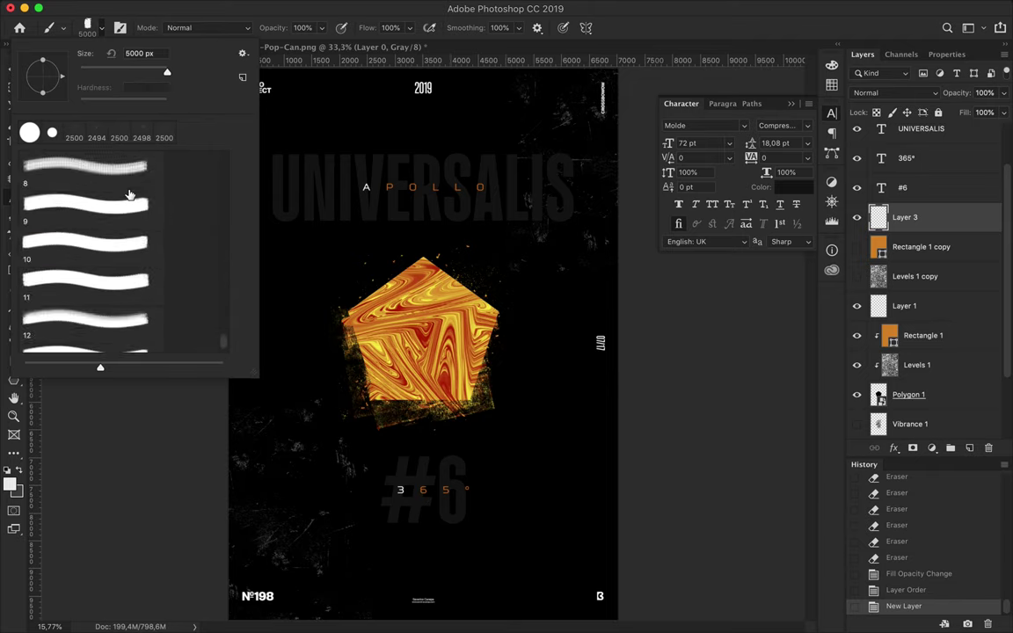
{"action": "left_click", "coordinate": [914, 229]}
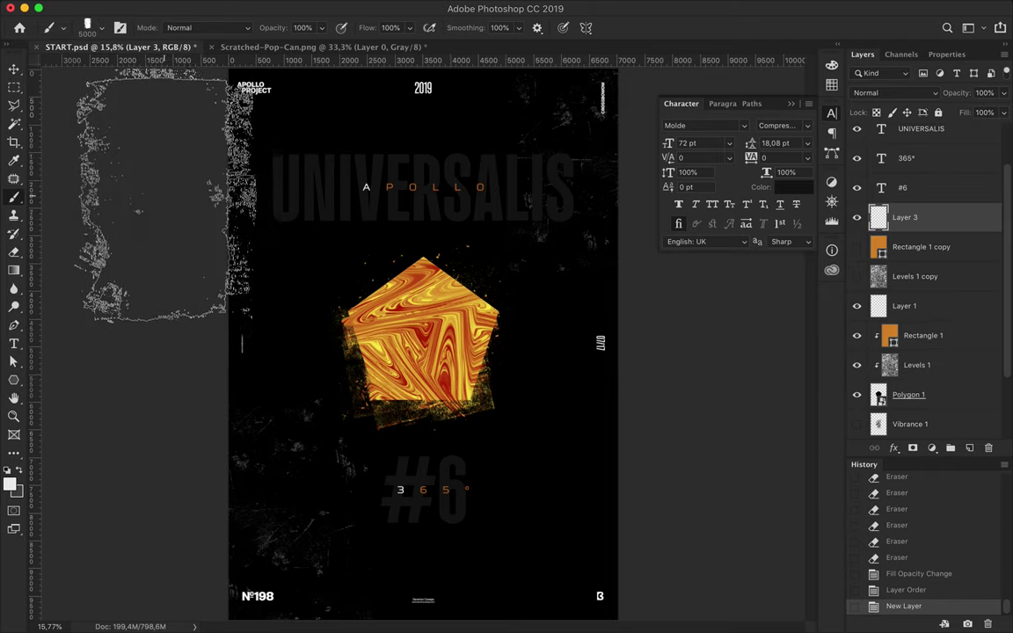
{"action": "left_click", "coordinate": [159, 206]}
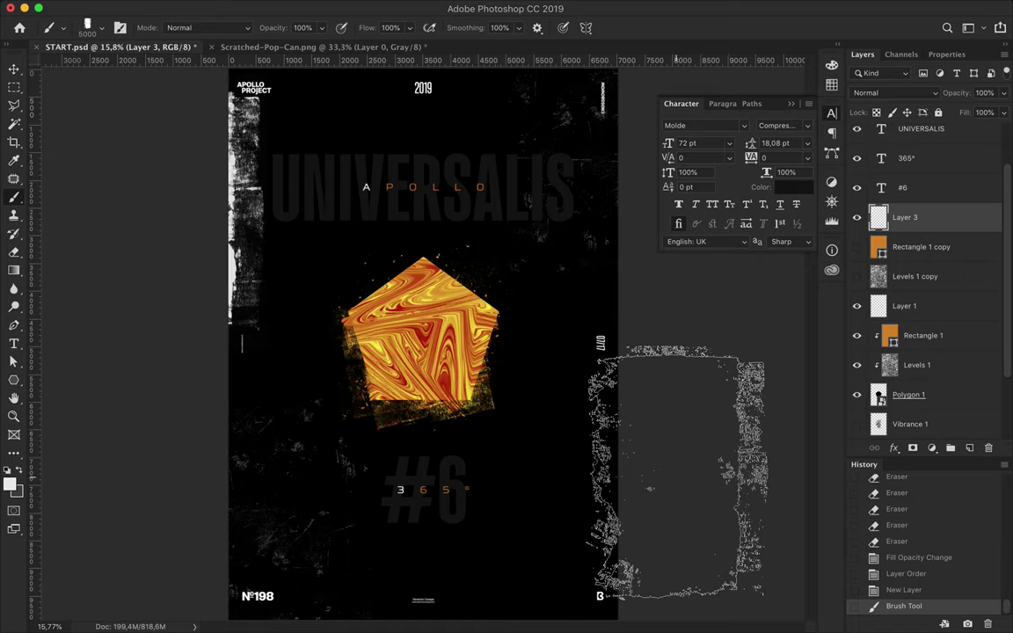
{"action": "left_click", "coordinate": [665, 462]}
Step: Put Layer 3 below the marble copies and clip Levels 1 copy and Rectangle 1 copy to it
{"action": "left_click_drag", "start_coordinate": [905, 217], "coordinate": [879, 291]}
{"action": "key", "text": "ctrl+alt+g"}
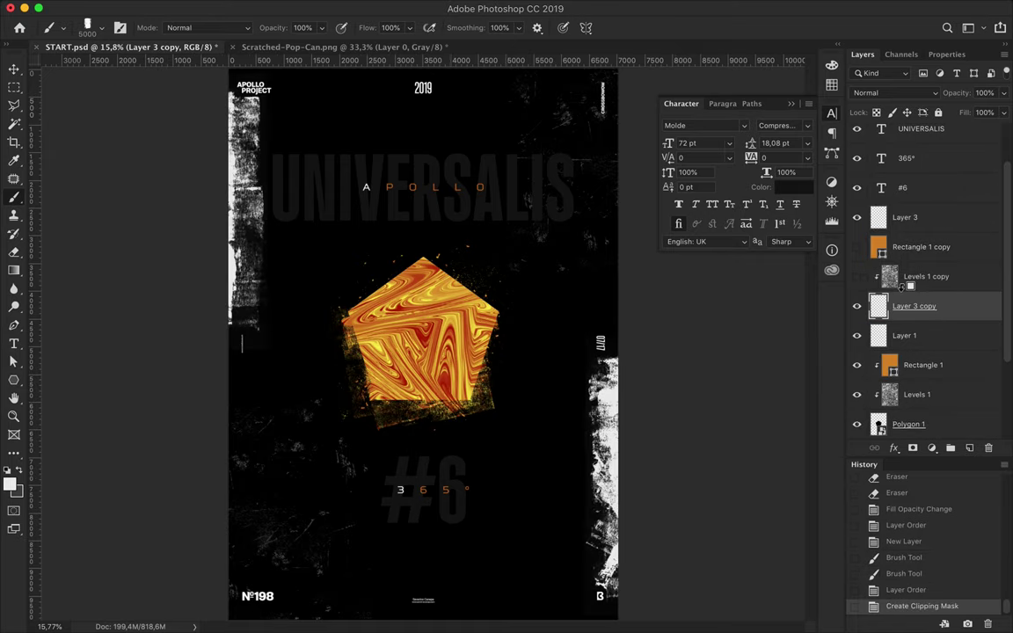
{"action": "key", "text": "ctrl+z"}
{"action": "key", "text": "ctrl+alt+z"}
{"action": "left_click_drag", "start_coordinate": [931, 218], "coordinate": [922, 282]}
{"action": "left_click", "coordinate": [883, 261], "text": "alt"}
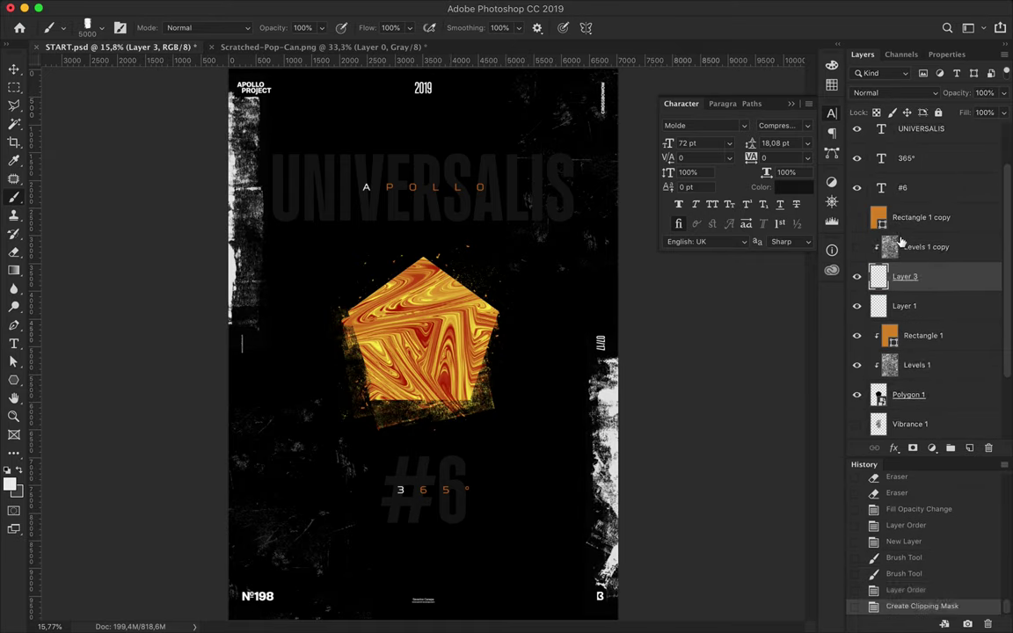
{"action": "left_click", "coordinate": [866, 232], "text": "alt"}
Step: Shift the marble-filled edge strokes, step back, and drag the Layer 3 strokes sideways
{"action": "key", "text": "v"}
{"action": "left_click_drag", "start_coordinate": [537, 392], "coordinate": [613, 403]}
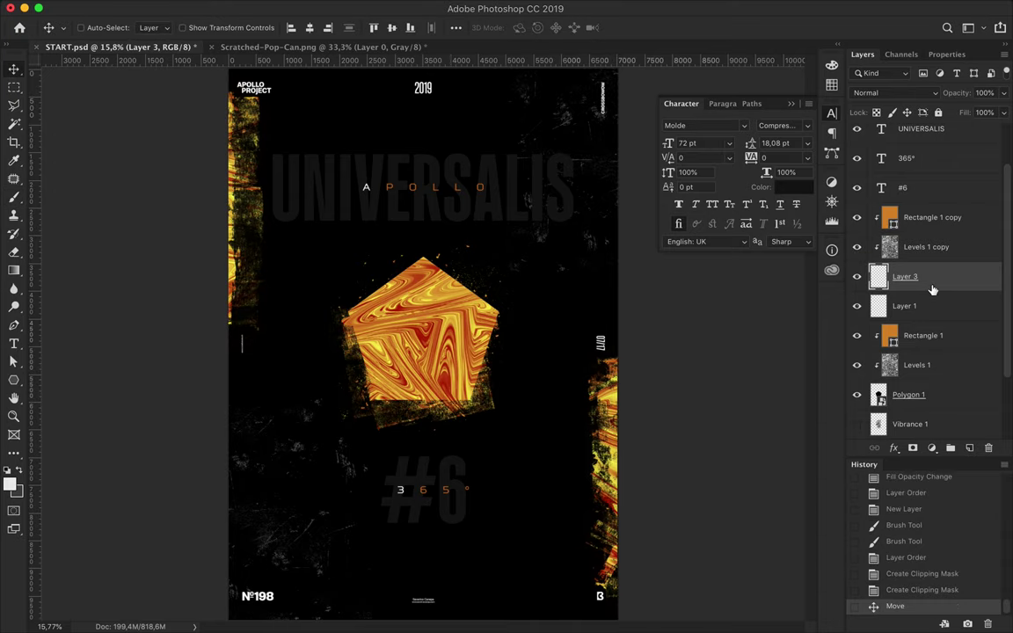
{"action": "key", "text": "ctrl+alt+z"}
{"action": "key", "text": "ctrl+alt+z"}
{"action": "key", "text": "ctrl+alt+z"}
{"action": "key", "text": "ctrl+alt+z"}
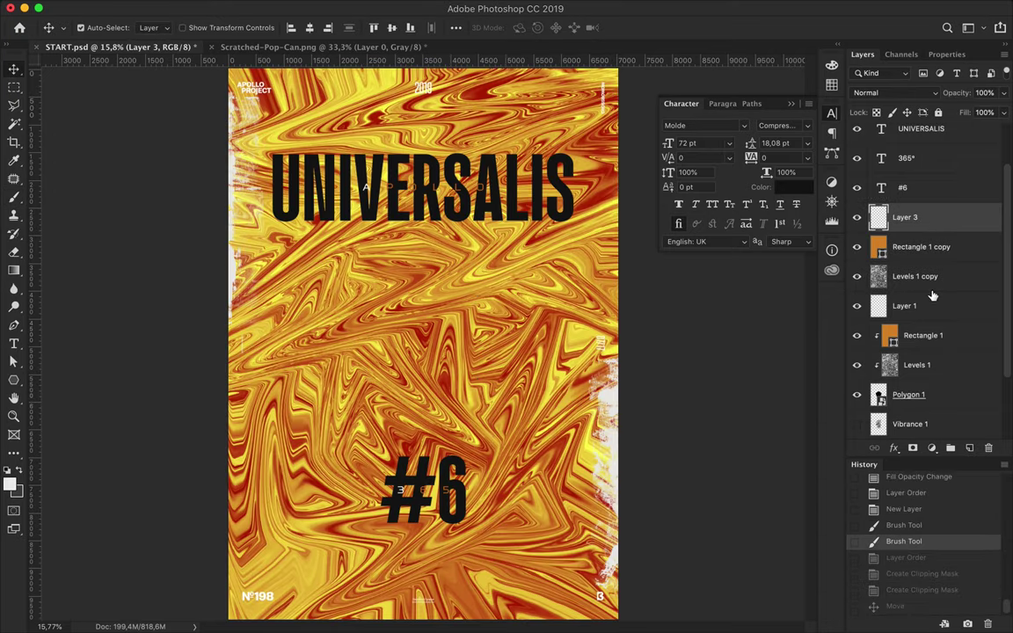
{"action": "key", "text": "ctrl+alt+z"}
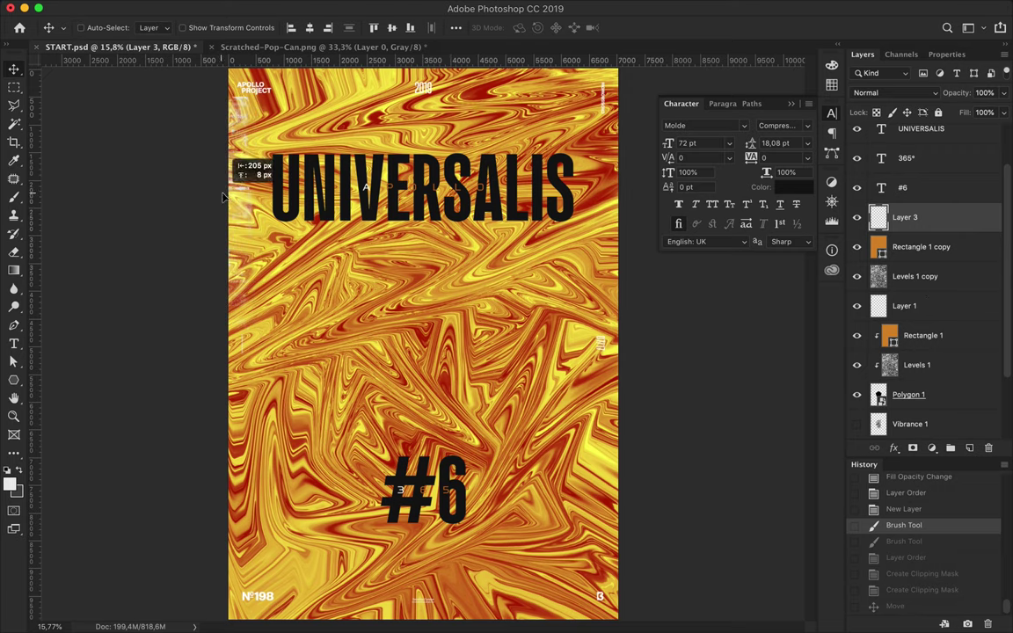
{"action": "key", "text": "b"}
{"action": "left_click_drag", "start_coordinate": [237, 200], "coordinate": [657, 505]}
Step: Redo the clipping: Layer 3 under Levels 1 copy, with both marble copies clipped to it
{"action": "left_click_drag", "start_coordinate": [904, 217], "coordinate": [897, 276]}
{"action": "left_click", "coordinate": [899, 261], "text": "alt"}
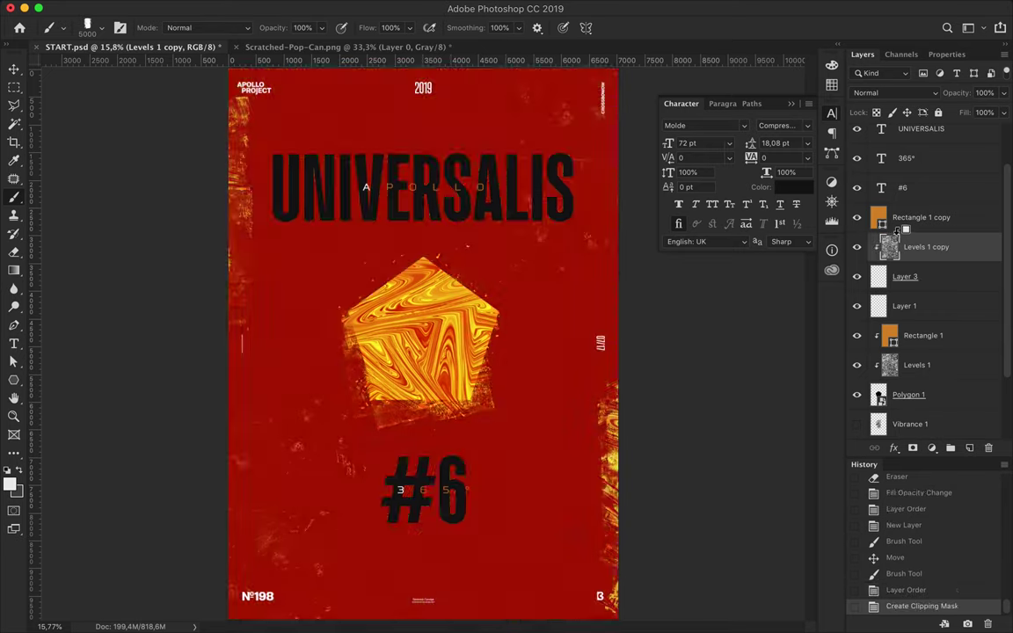
{"action": "left_click", "coordinate": [889, 231], "text": "alt"}
{"action": "key", "text": "v"}
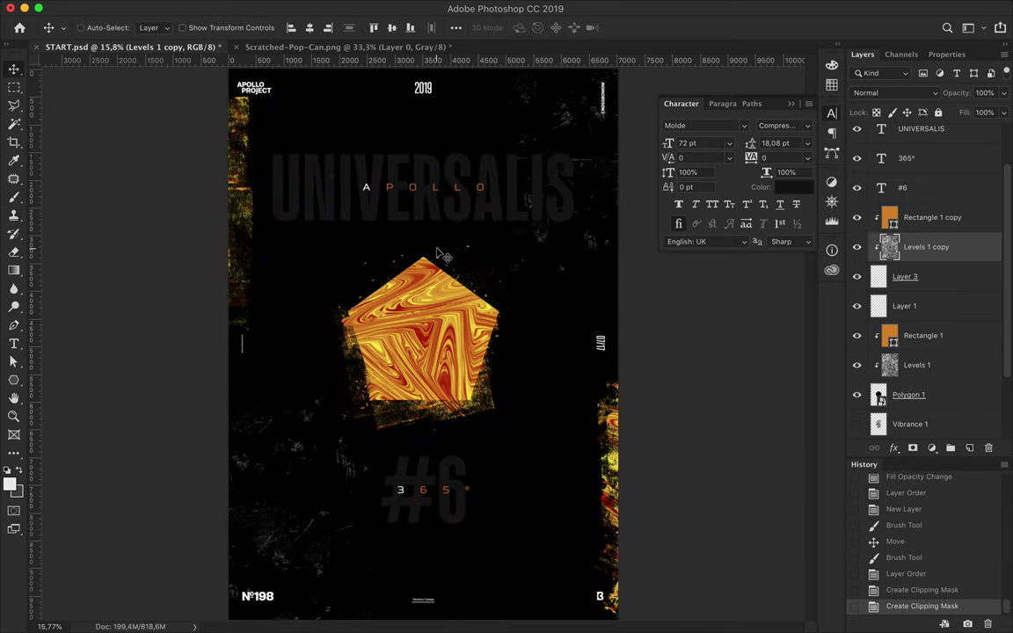
{"action": "key", "text": "m"}
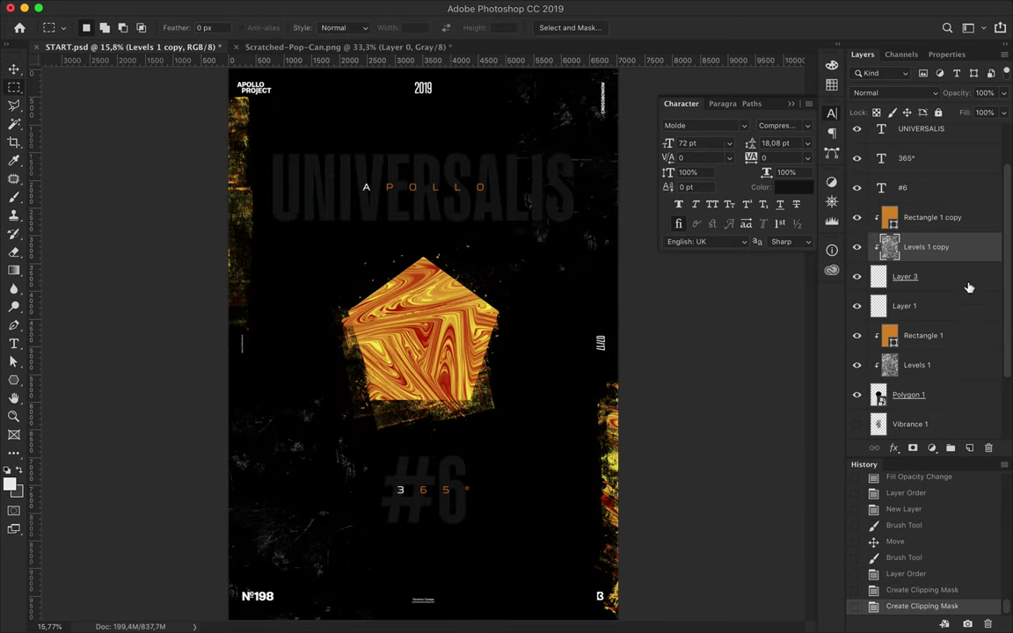
{"action": "left_click", "coordinate": [953, 275]}
Step: Draw a wide rectangle across the bottom of the poster with the Rectangle Tool
{"action": "key", "text": "u"}
{"action": "scroll", "coordinate": [396, 429], "scroll_direction": "down", "scroll_amount": 1}
{"action": "left_click_drag", "start_coordinate": [396, 429], "coordinate": [607, 616]}
{"action": "key", "text": "ctrl+z"}
{"action": "right_click", "coordinate": [14, 380]}
{"action": "left_click", "coordinate": [61, 343]}
{"action": "left_click_drag", "start_coordinate": [250, 538], "coordinate": [610, 595]}
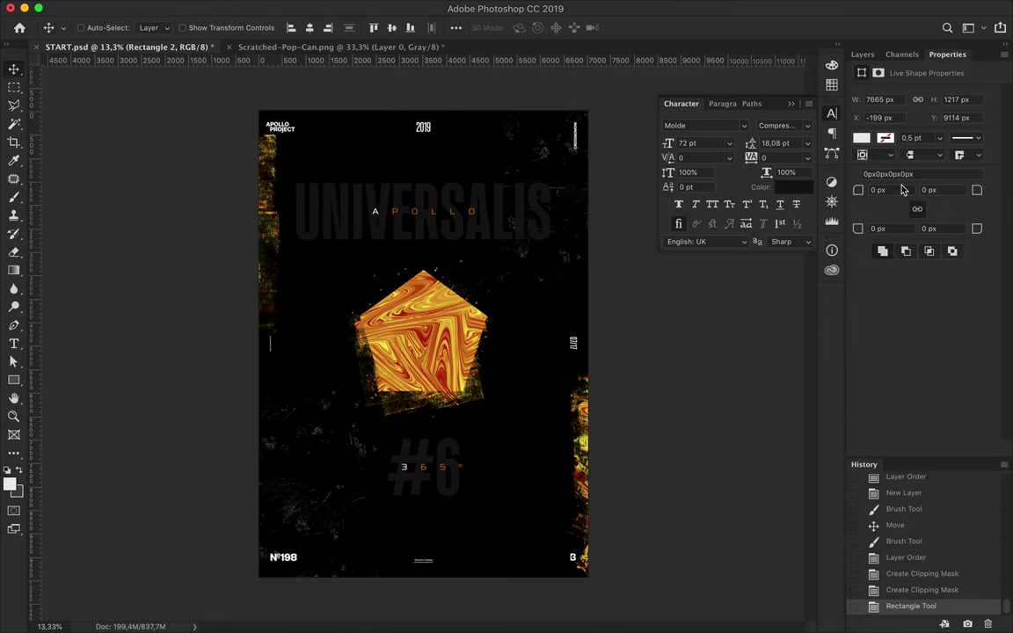
Step: Release the marble texture layers from their clipping to Layer 3
{"action": "key", "text": "F7"}
{"action": "key", "text": "alt+["}
{"action": "key", "text": "alt+]"}
{"action": "key", "text": "alt+["}
{"action": "left_click", "coordinate": [942, 278]}
{"action": "key", "text": "ctrl+alt+g"}
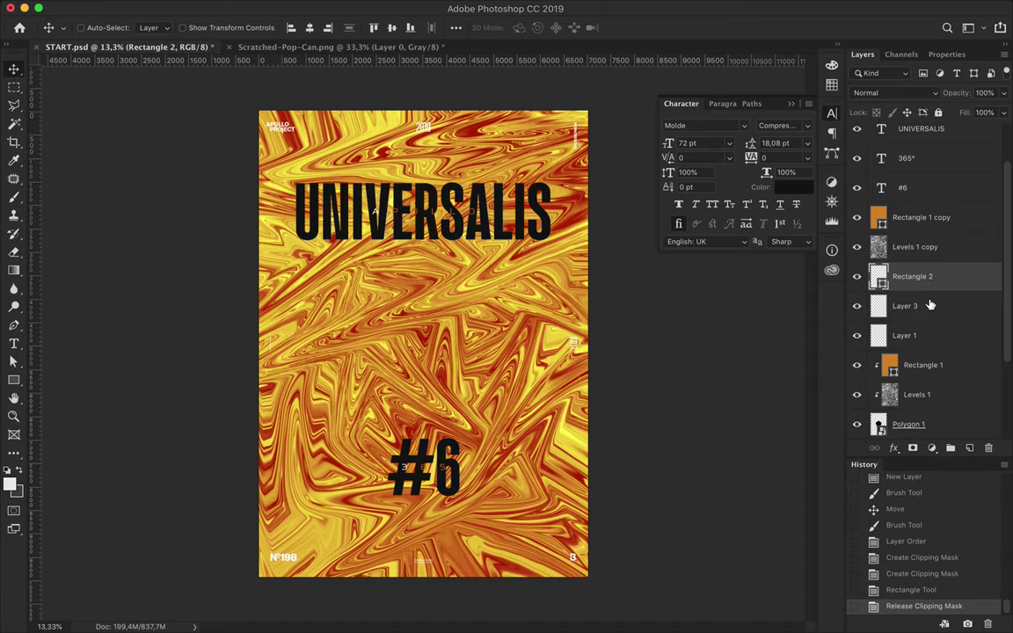
Step: Convert Rectangle 2 and Layer 3 into one smart object and re-clip the marble texture to it
{"action": "left_click", "coordinate": [930, 304]}
{"action": "left_click", "coordinate": [921, 281], "text": "shift"}
{"action": "key", "text": "alt+["}
{"action": "key", "text": "alt+]"}
{"action": "left_click", "coordinate": [929, 305], "text": "shift"}
{"action": "right_click", "coordinate": [929, 305]}
{"action": "key", "text": "Escape"}
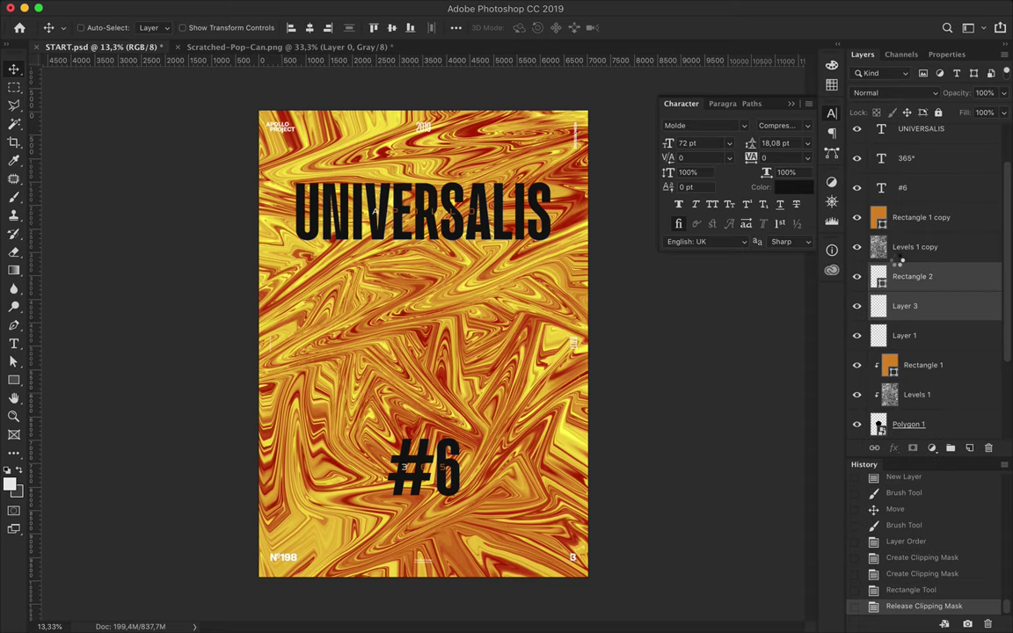
{"action": "left_click", "coordinate": [894, 261], "text": "alt"}
{"action": "left_click", "coordinate": [894, 234], "text": "alt"}
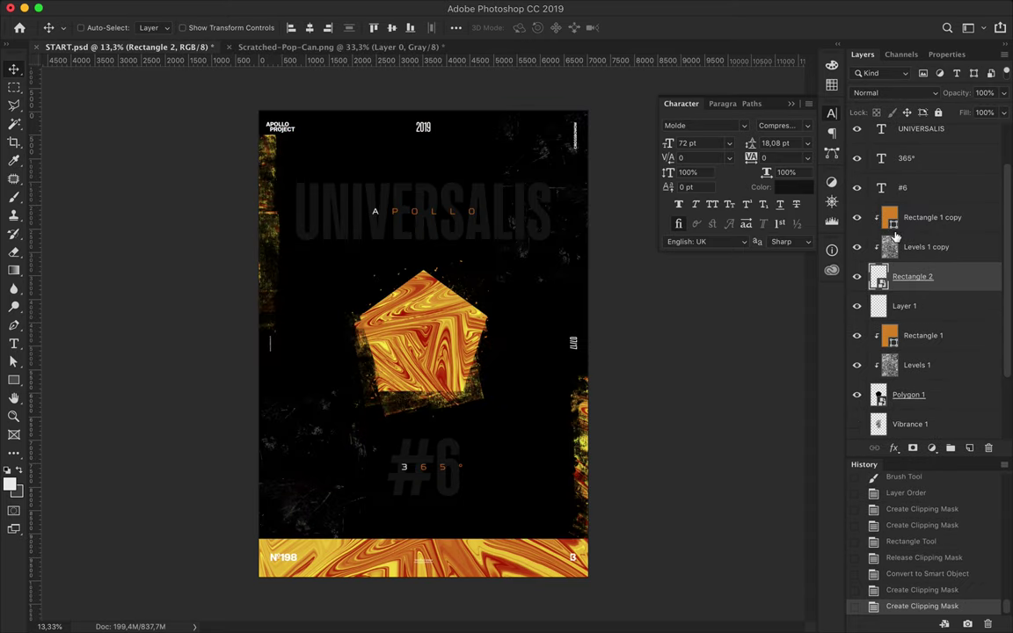
{"action": "scroll", "coordinate": [492, 484], "scroll_direction": "up", "scroll_amount": 2}
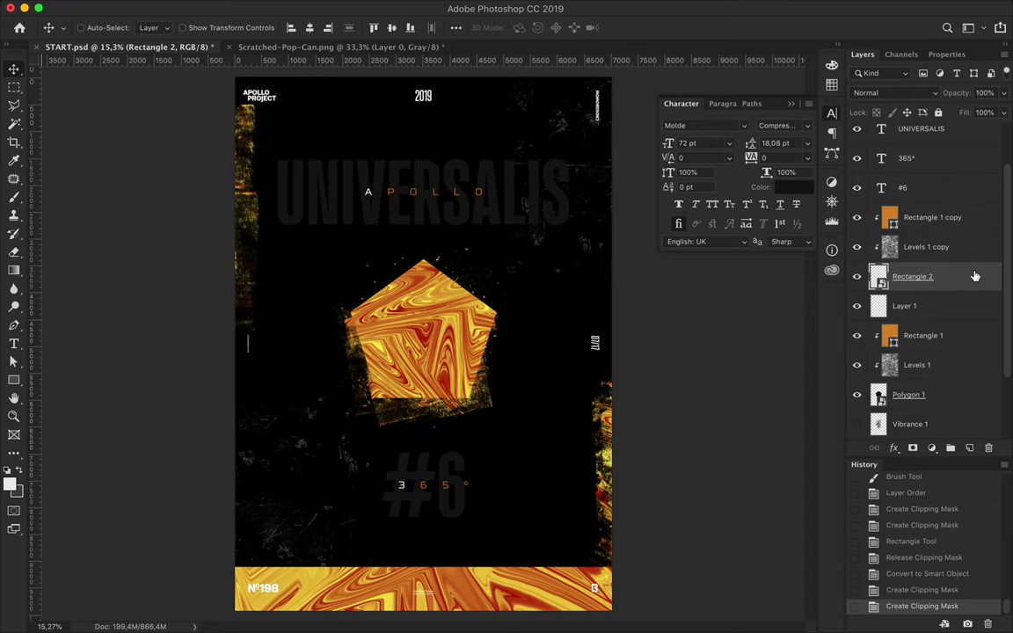
Step: On a new layer, draw a transparent-to-white gradient rectangle over the bottom marble band
{"action": "left_click", "coordinate": [925, 217]}
{"action": "left_click", "coordinate": [969, 448]}
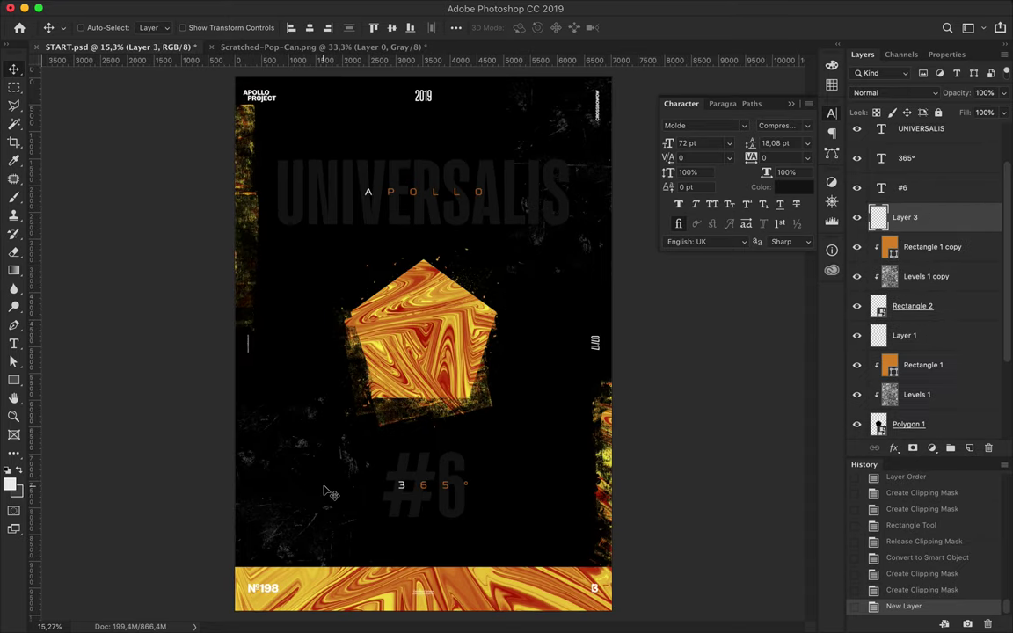
{"action": "key", "text": "u"}
{"action": "left_click", "coordinate": [156, 27]}
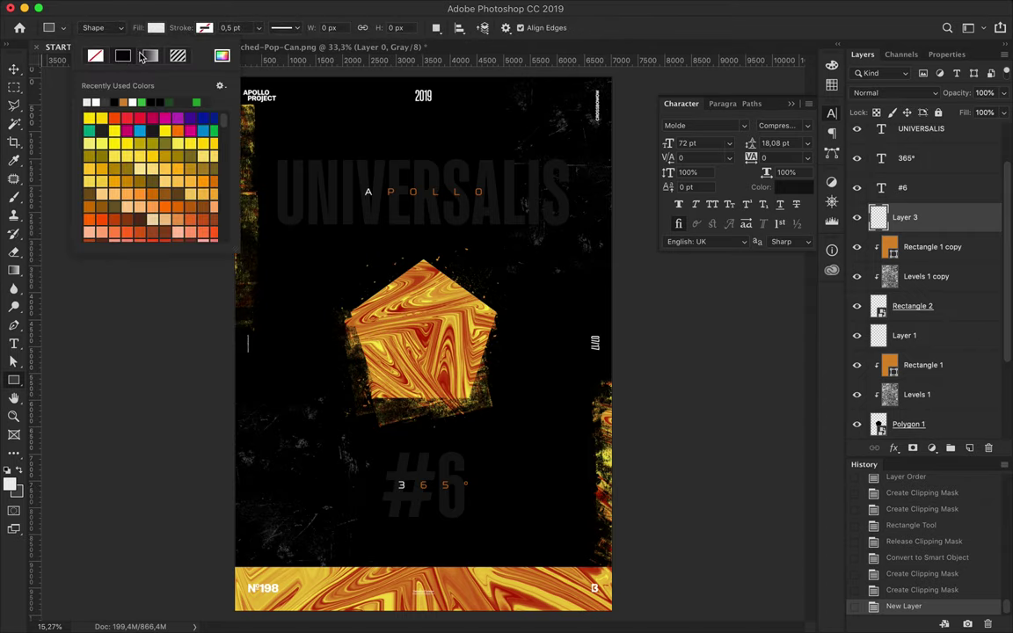
{"action": "left_click", "coordinate": [145, 56]}
{"action": "left_click", "coordinate": [141, 113]}
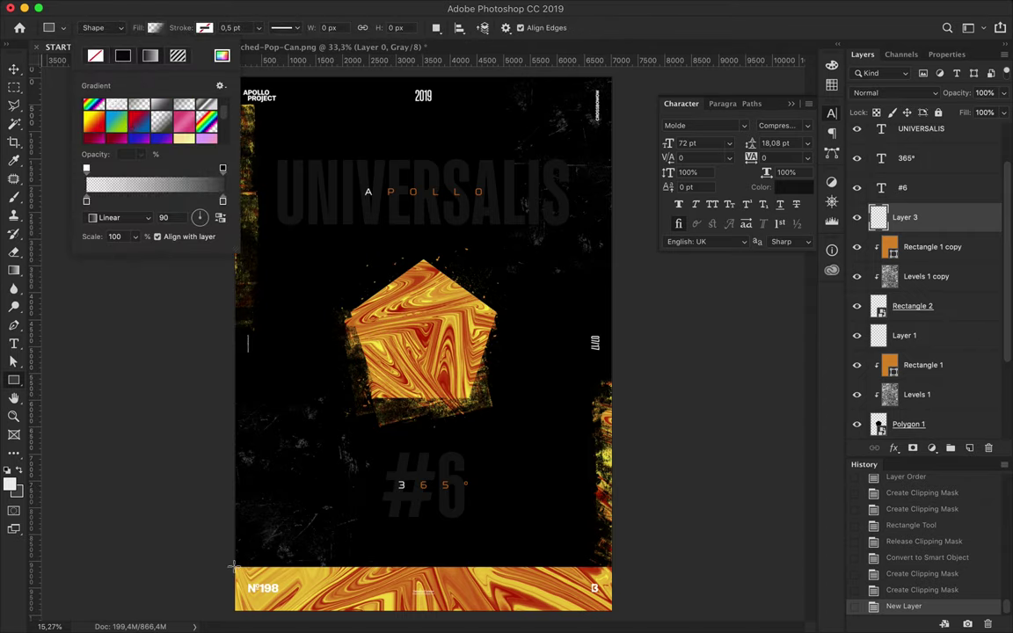
{"action": "left_click_drag", "start_coordinate": [233, 567], "coordinate": [621, 597]}
Step: Set Rectangle 3 to Linear Burn blending with 68% opacity and 66% fill
{"action": "left_click", "coordinate": [863, 55]}
{"action": "left_click", "coordinate": [901, 54]}
{"action": "left_click", "coordinate": [947, 54]}
{"action": "left_click", "coordinate": [862, 54]}
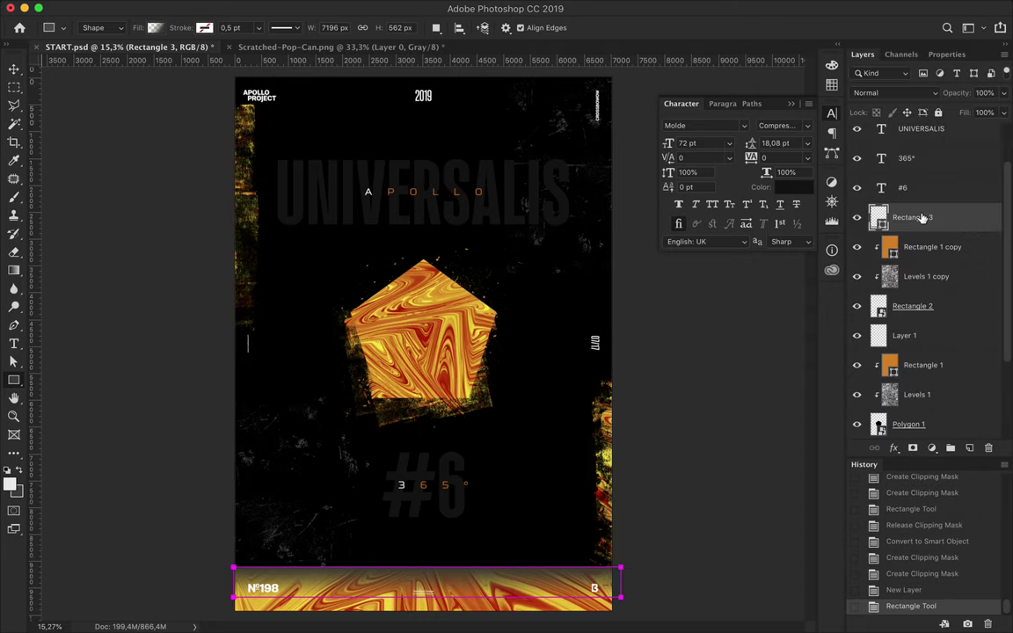
{"action": "left_click", "coordinate": [895, 93]}
{"action": "left_click", "coordinate": [893, 150]}
{"action": "left_click", "coordinate": [1003, 92]}
{"action": "left_click_drag", "start_coordinate": [1005, 113], "coordinate": [1000, 130]}
{"action": "left_click", "coordinate": [1003, 112]}
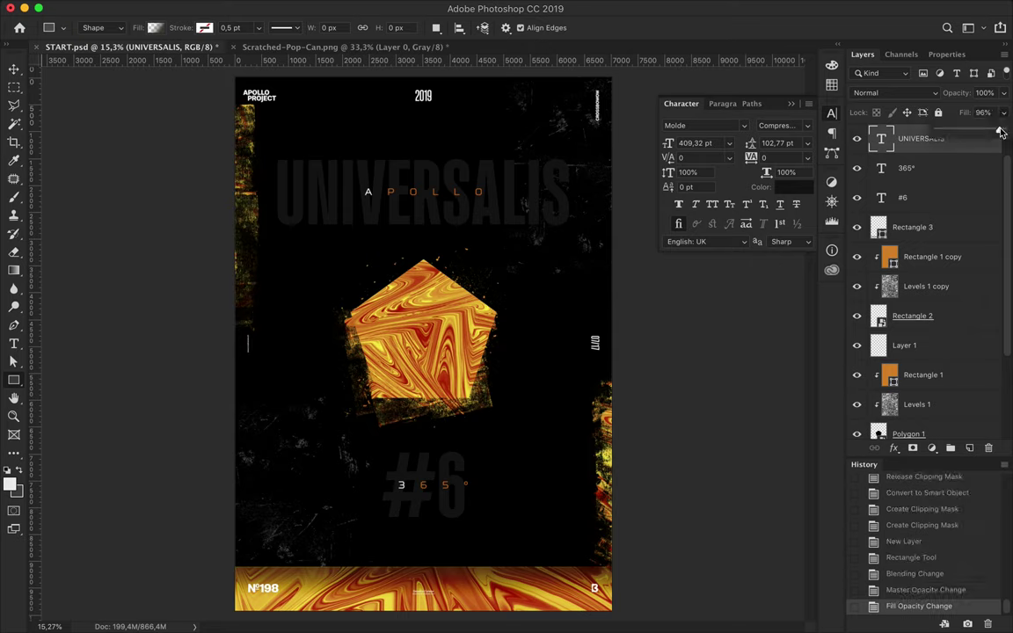
{"action": "left_click", "coordinate": [960, 190]}
{"action": "left_click", "coordinate": [926, 240]}
{"action": "left_click_drag", "start_coordinate": [1001, 130], "coordinate": [987, 132]}
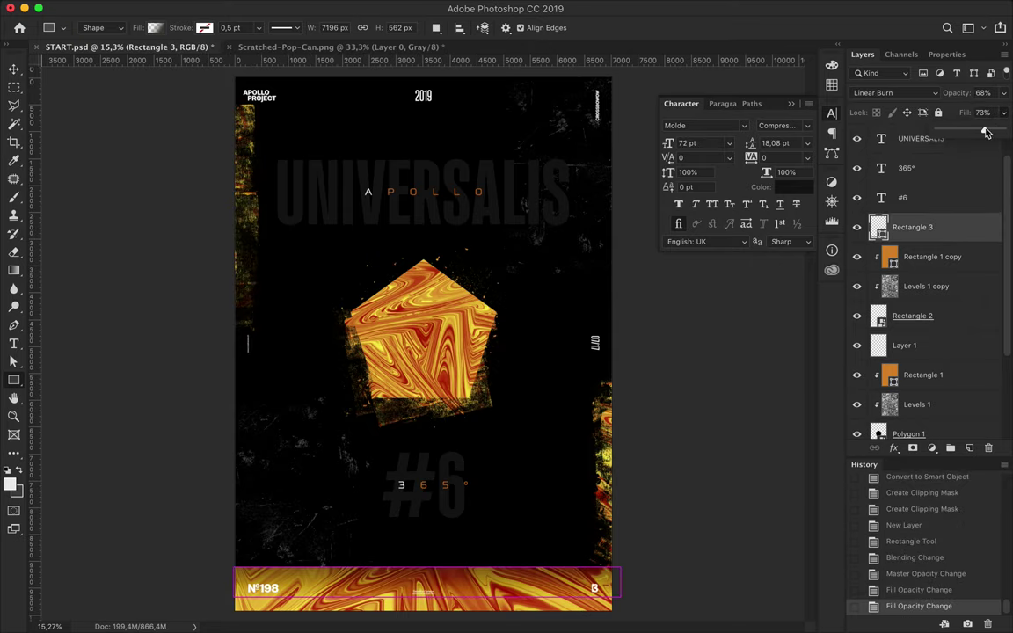
{"action": "scroll", "coordinate": [387, 568], "scroll_direction": "up", "scroll_amount": 2}
Step: Shorten the gradient rectangle's height and nudge it into place over the band
{"action": "key", "text": "ctrl+t"}
{"action": "left_click_drag", "start_coordinate": [427, 456], "coordinate": [397, 422]}
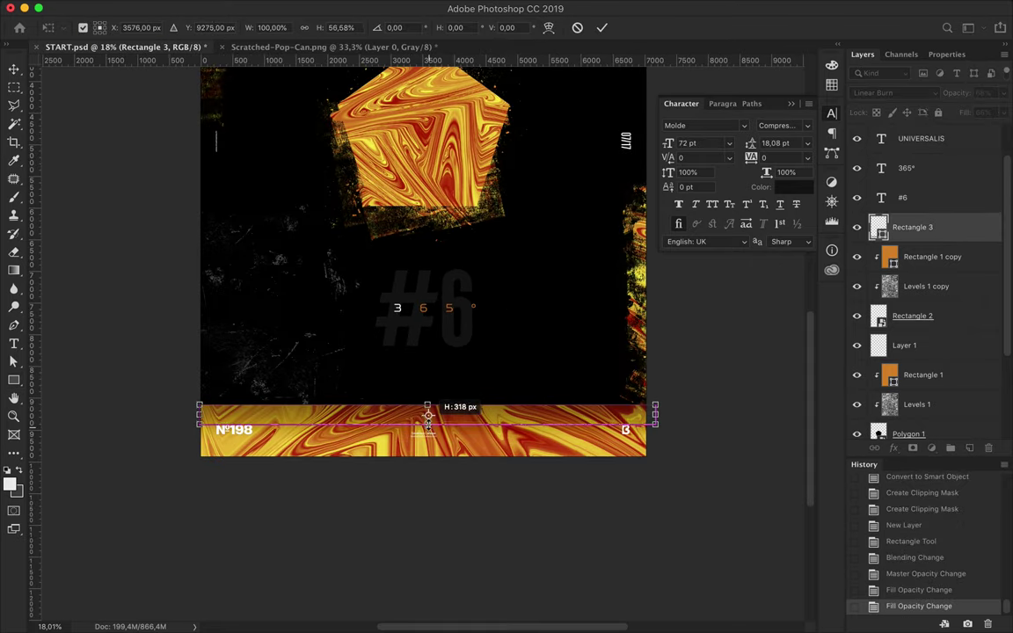
{"action": "key", "text": "Return"}
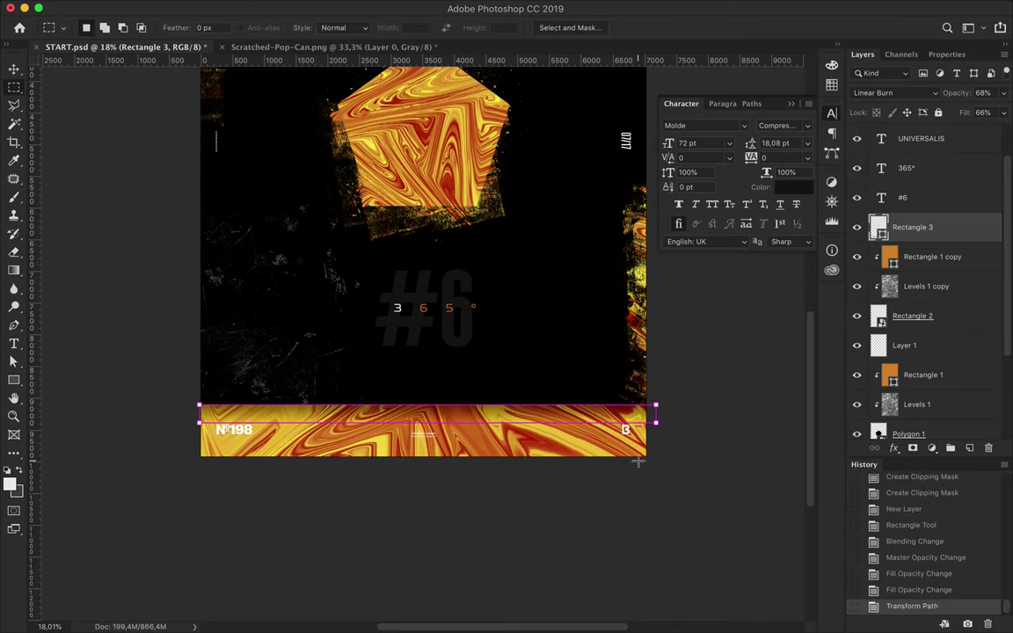
{"action": "key", "text": "alt+bracketleft"}
{"action": "scroll", "coordinate": [312, 486], "scroll_direction": "up", "scroll_amount": 3}
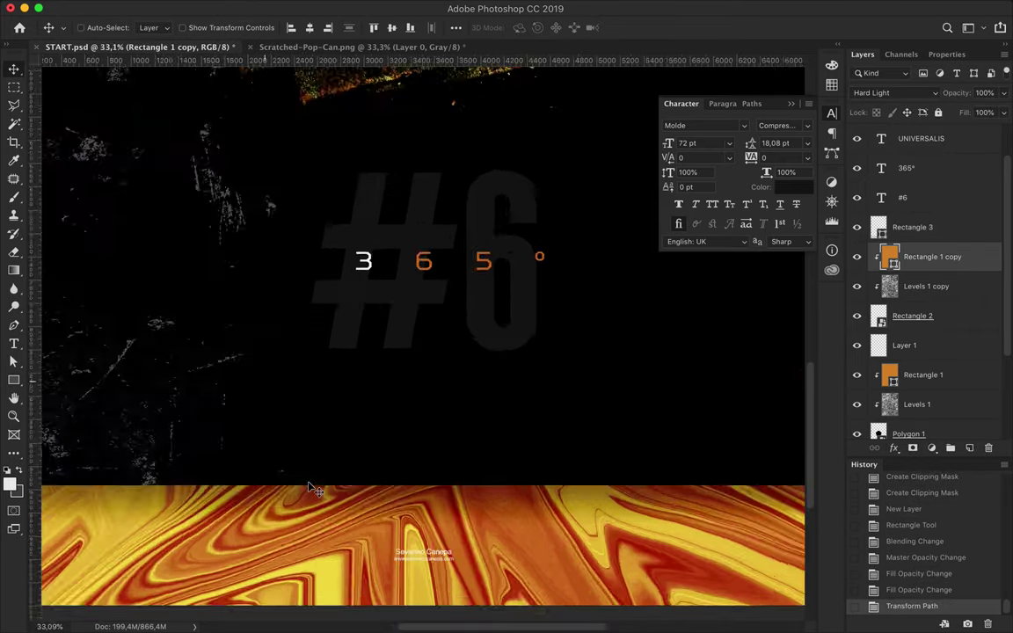
{"action": "scroll", "coordinate": [312, 488], "scroll_direction": "up", "scroll_amount": 2}
{"action": "left_click", "coordinate": [915, 227]}
{"action": "key", "text": "Up"}
{"action": "key", "text": "ctrl+0"}
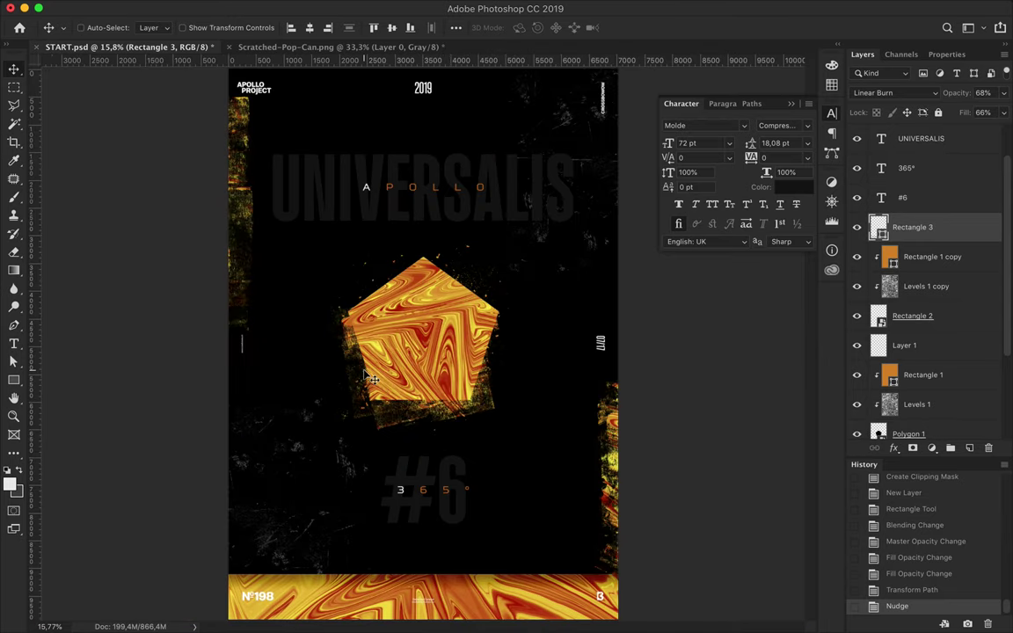
{"action": "scroll", "coordinate": [368, 377], "scroll_direction": "up", "scroll_amount": 2}
Step: Draw a vertical line through the pentagon with no fill and a 13.5 pt white stroke
{"action": "key", "text": "p"}
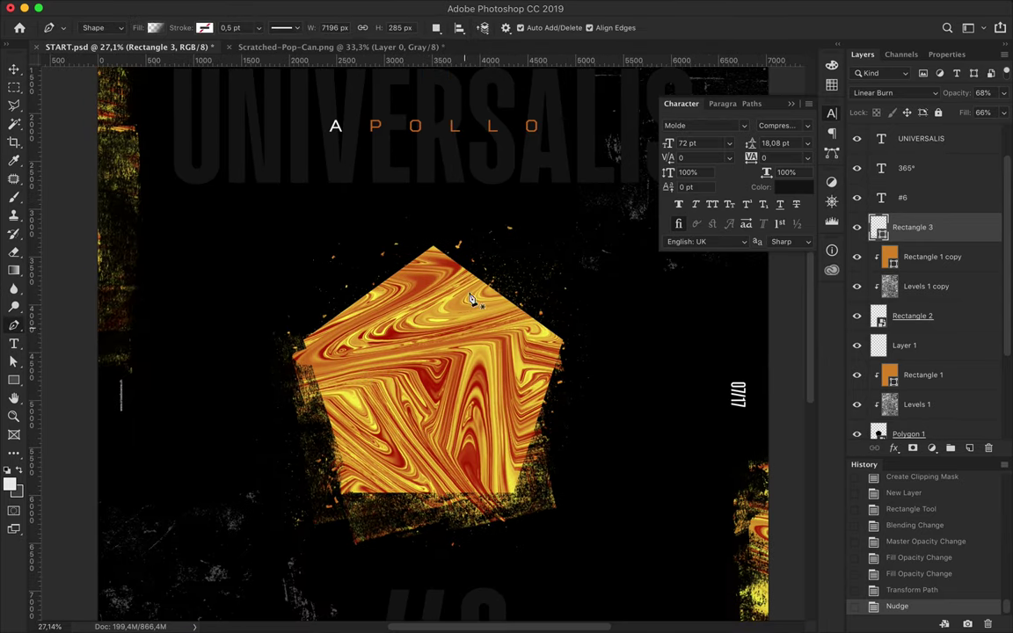
{"action": "left_click", "coordinate": [431, 212]}
{"action": "left_click", "coordinate": [431, 550]}
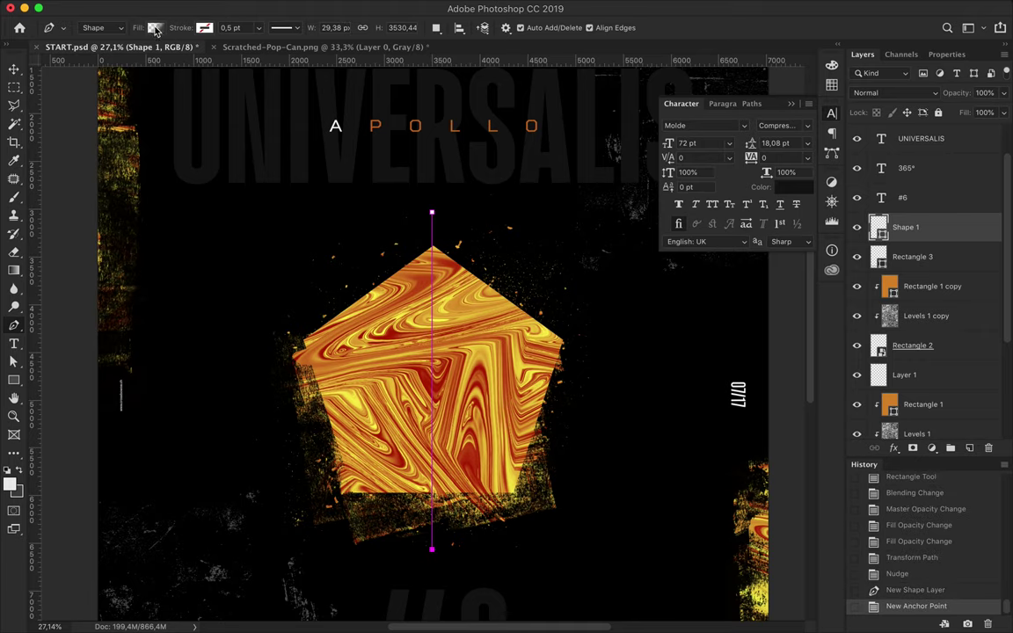
{"action": "left_click", "coordinate": [155, 27]}
{"action": "left_click", "coordinate": [143, 56]}
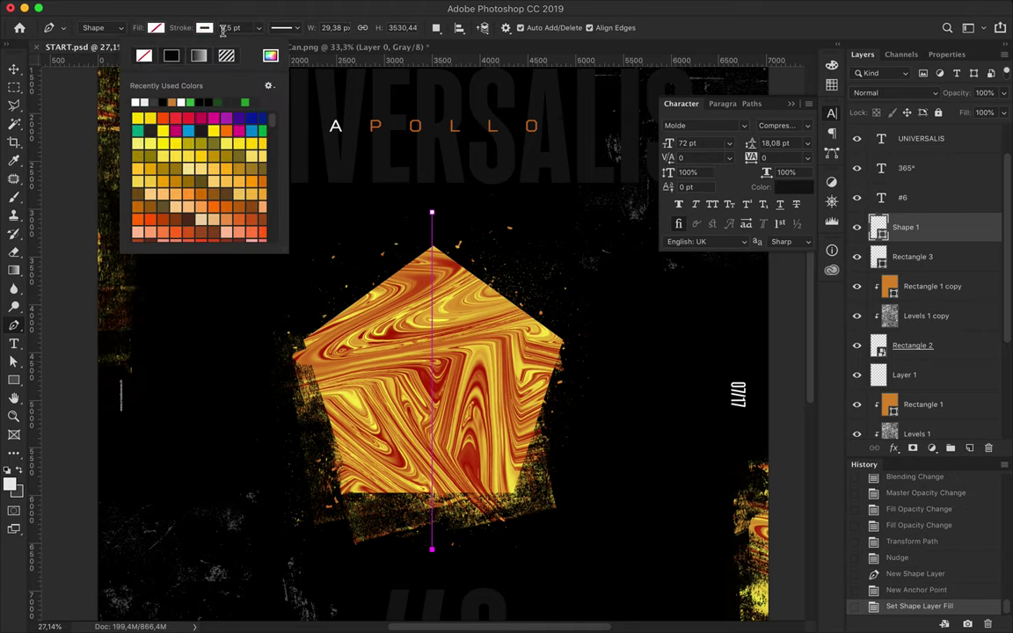
{"action": "left_click_drag", "start_coordinate": [223, 29], "coordinate": [241, 29]}
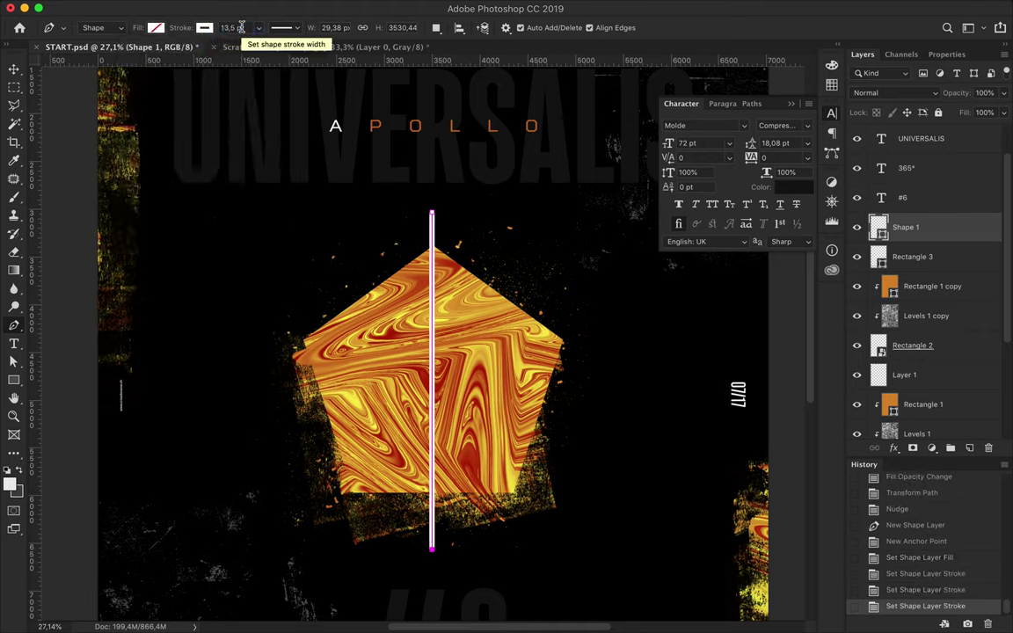
Step: Centre the line horizontally on the poster using Align Horizontal Centers
{"action": "key", "text": "v"}
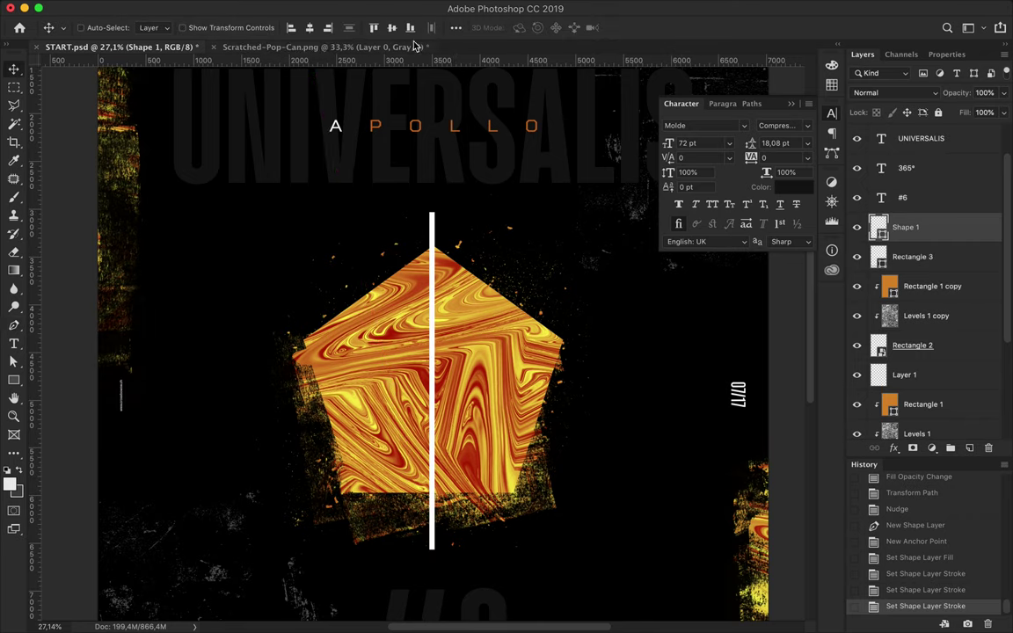
{"action": "left_click", "coordinate": [310, 28]}
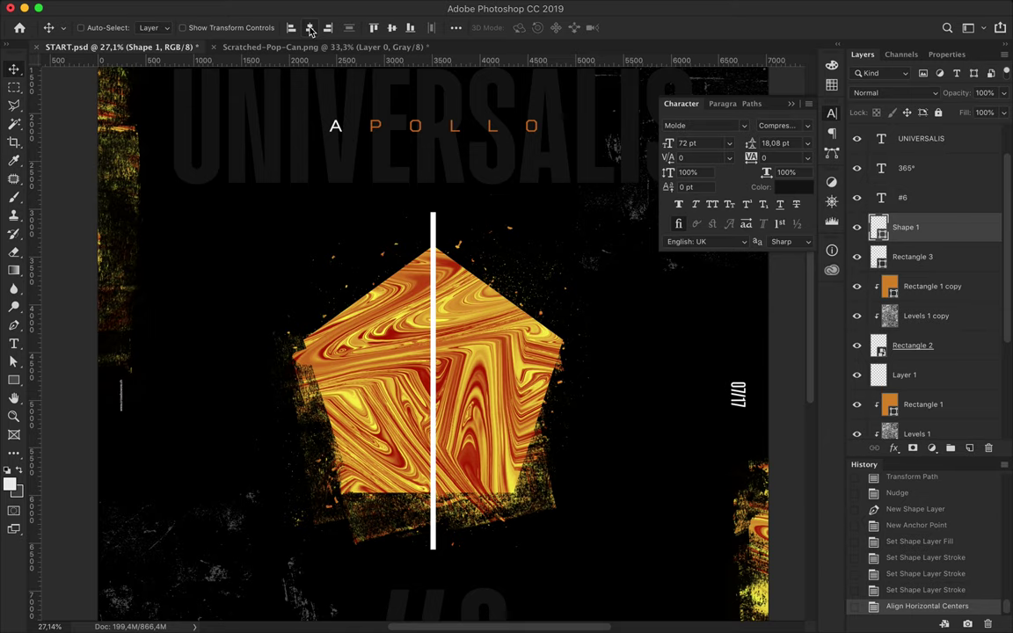
{"action": "scroll", "coordinate": [502, 240], "scroll_direction": "down", "scroll_amount": 2}
{"action": "double_click", "coordinate": [906, 227]}
{"action": "type", "text": "Line"}
Step: Name the line layer 'Line' and duplicate it as Line copy
{"action": "key", "text": "Return"}
{"action": "left_click_drag", "start_coordinate": [945, 235], "coordinate": [914, 257]}
{"action": "key", "text": "a"}
{"action": "left_click", "coordinate": [209, 27]}
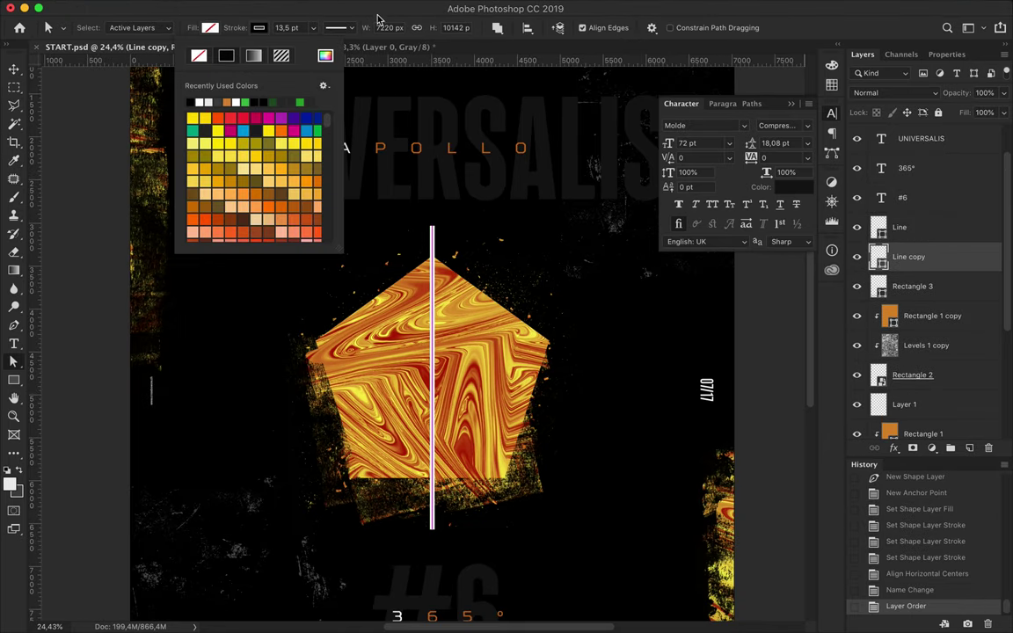
{"action": "key", "text": "Escape"}
Step: Gaussian-blur Line copy as a smart object, duplicate it, and merge the copies into Line copy 2
{"action": "left_click", "coordinate": [341, 7]}
{"action": "left_click", "coordinate": [590, 225]}
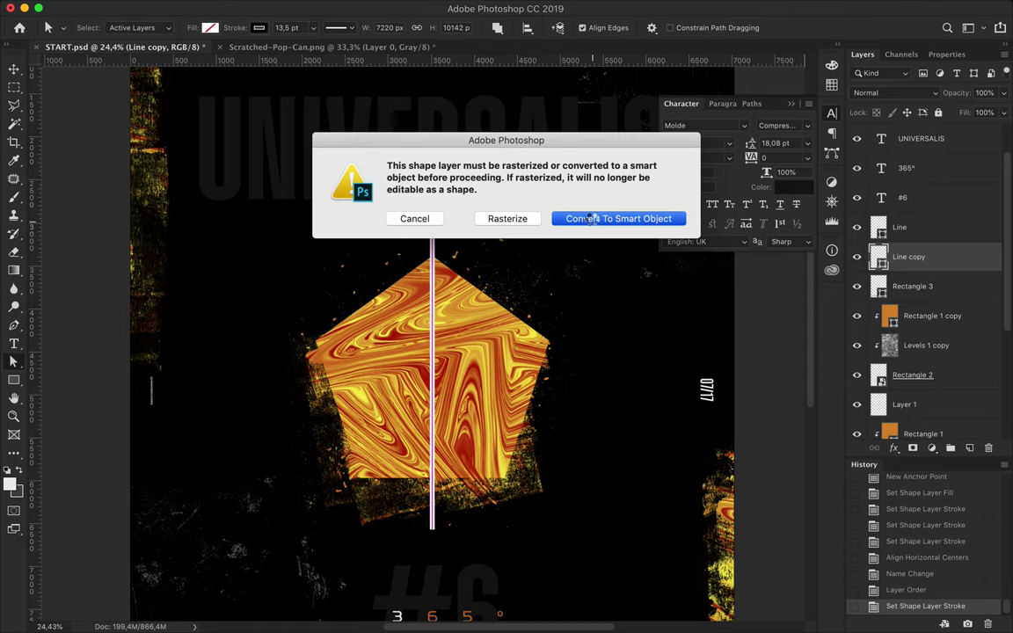
{"action": "key", "text": "Return"}
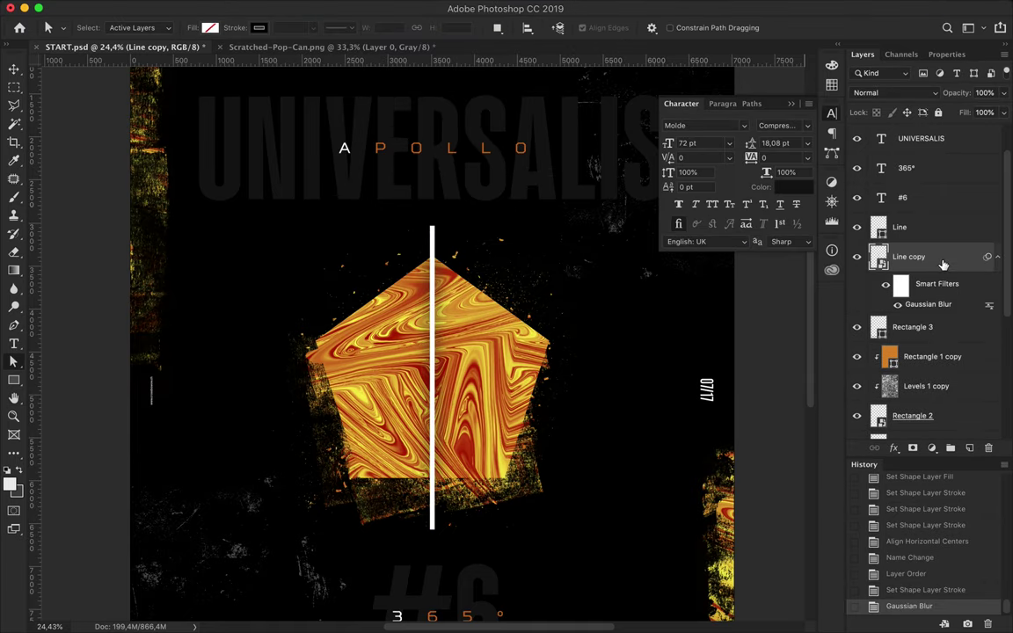
{"action": "key", "text": "ctrl+j"}
{"action": "key", "text": "ctrl+e"}
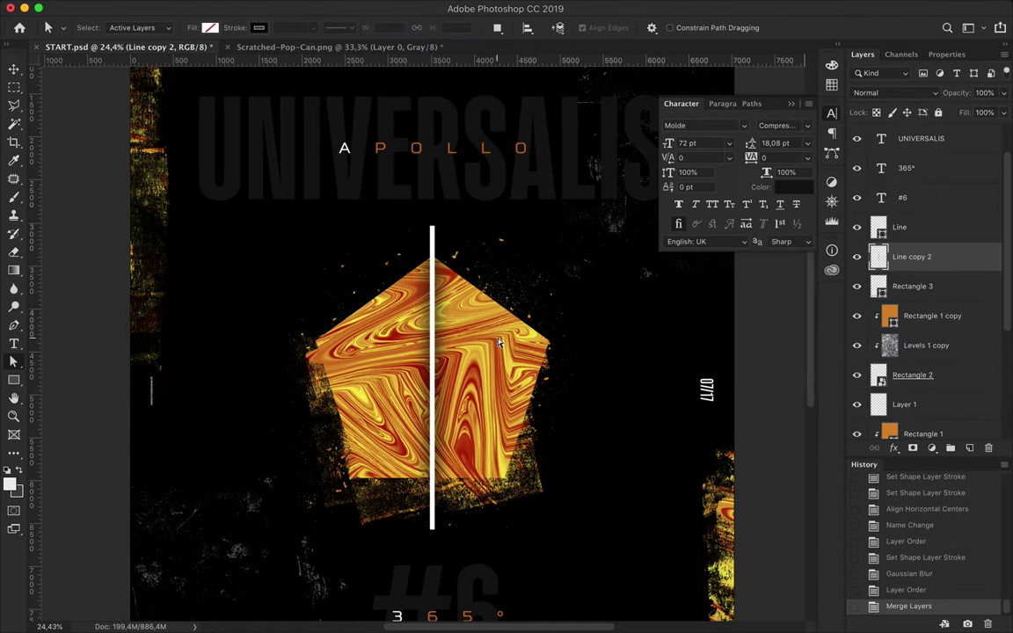
{"action": "key", "text": "ctrl+t"}
{"action": "right_click", "coordinate": [396, 274]}
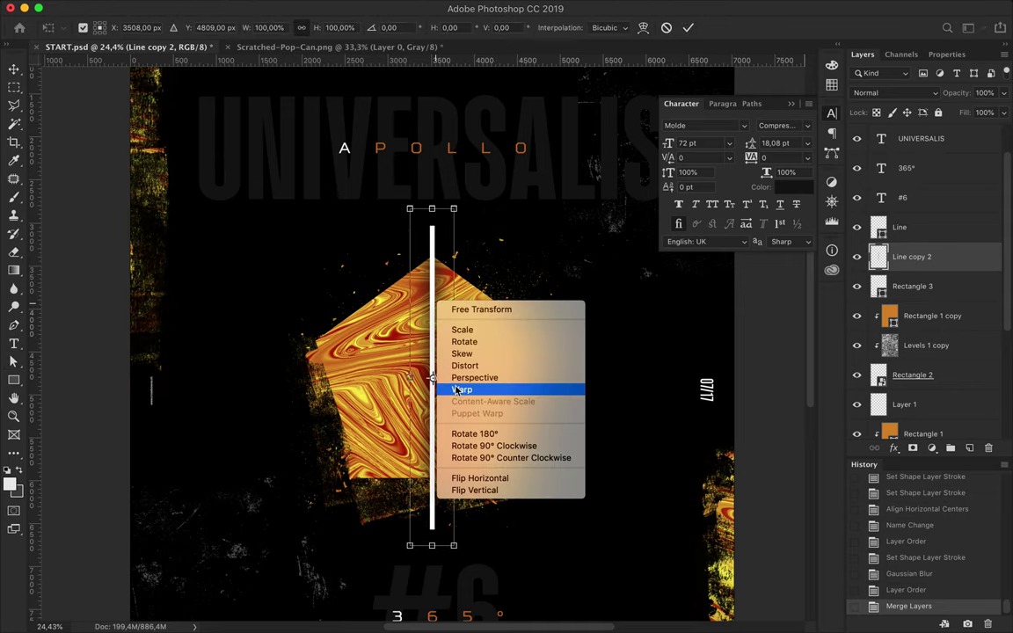
Step: Warp the blurred line, skewing its top right and reshaping its bottom
{"action": "left_click", "coordinate": [440, 385]}
{"action": "left_click_drag", "start_coordinate": [432, 377], "coordinate": [481, 484]}
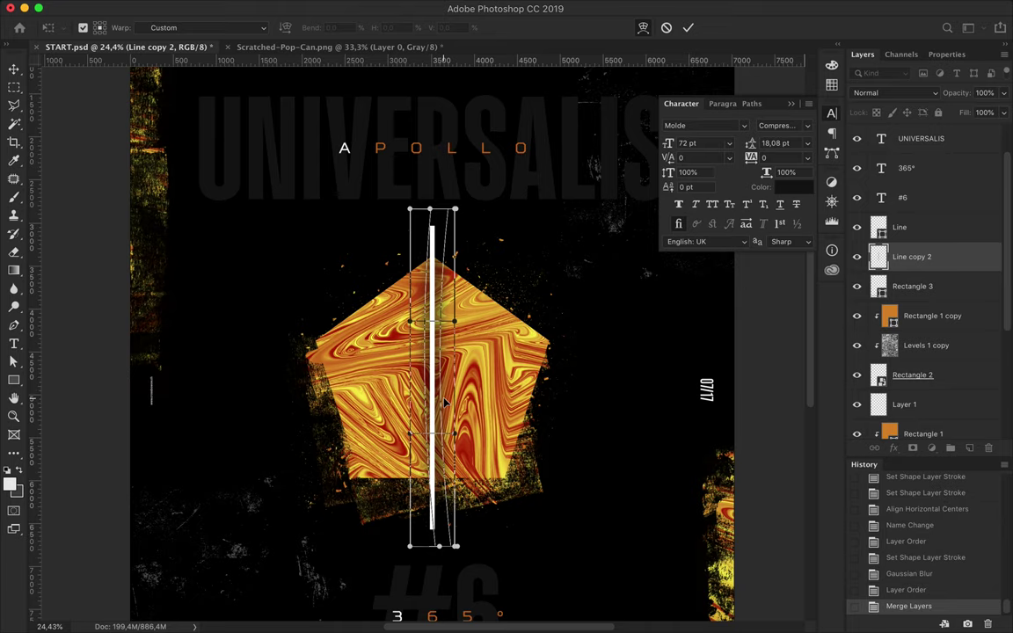
{"action": "key", "text": "Return"}
{"action": "key", "text": "ctrl+t"}
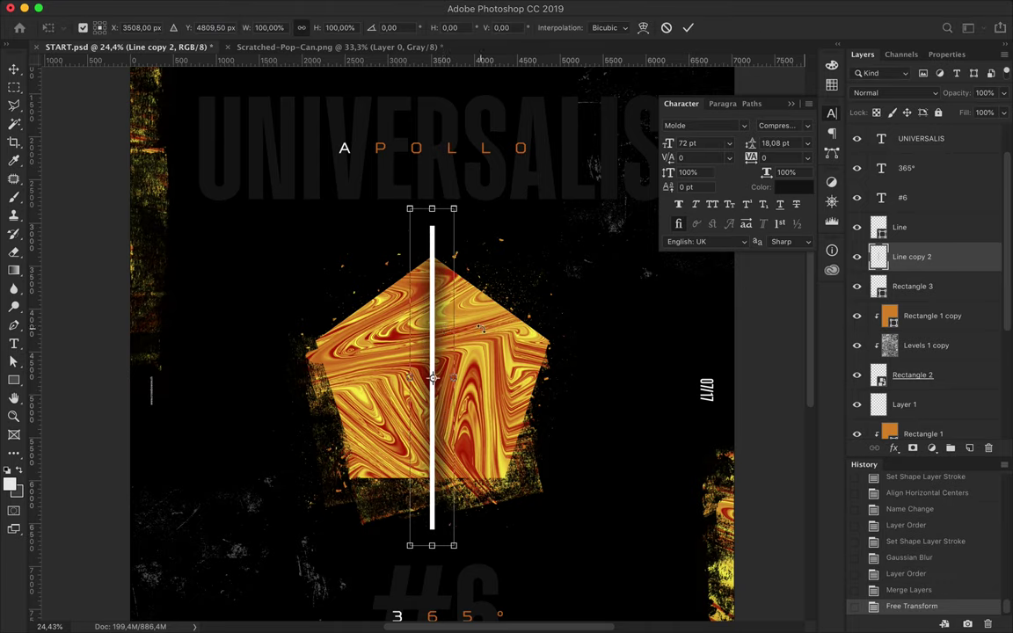
{"action": "key", "text": "Escape"}
{"action": "key", "text": "ctrl+z"}
{"action": "key", "text": "ctrl+t"}
{"action": "right_click", "coordinate": [435, 288]}
{"action": "left_click", "coordinate": [453, 385]}
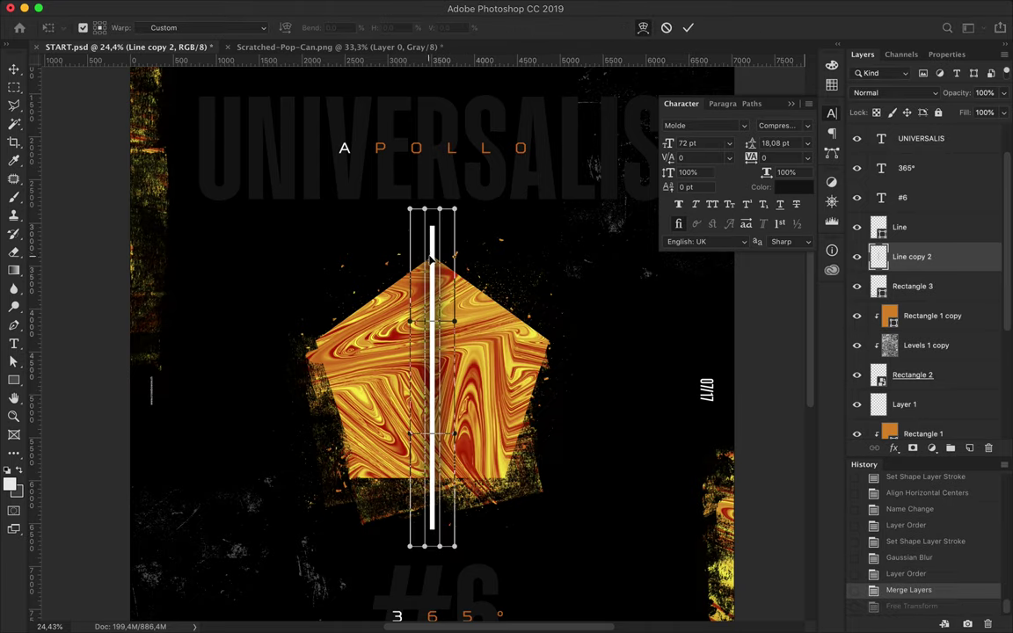
{"action": "left_click_drag", "start_coordinate": [431, 211], "coordinate": [449, 211]}
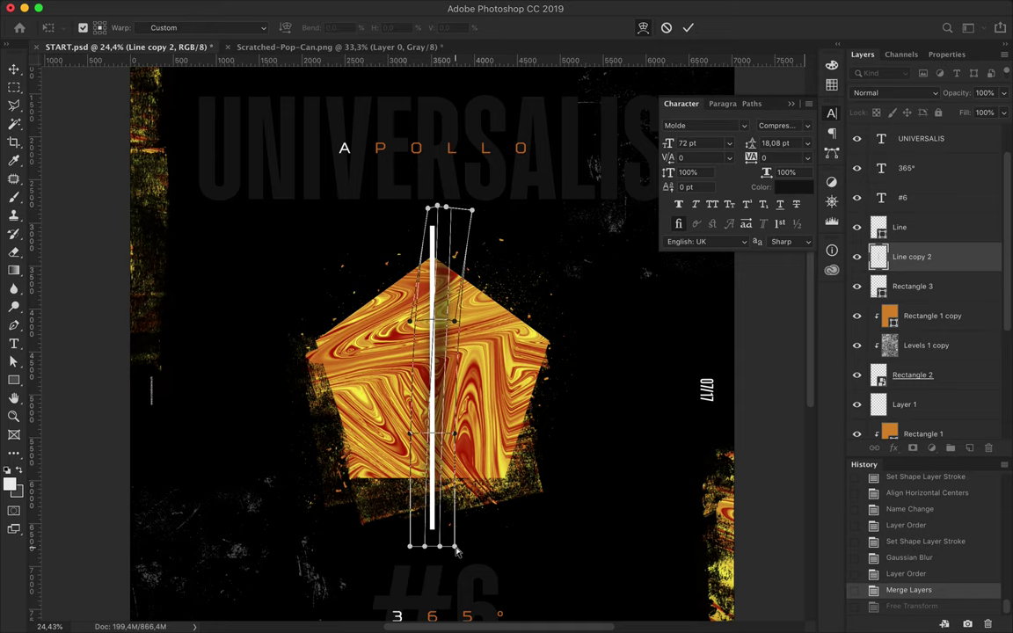
{"action": "left_click_drag", "start_coordinate": [456, 550], "coordinate": [427, 551]}
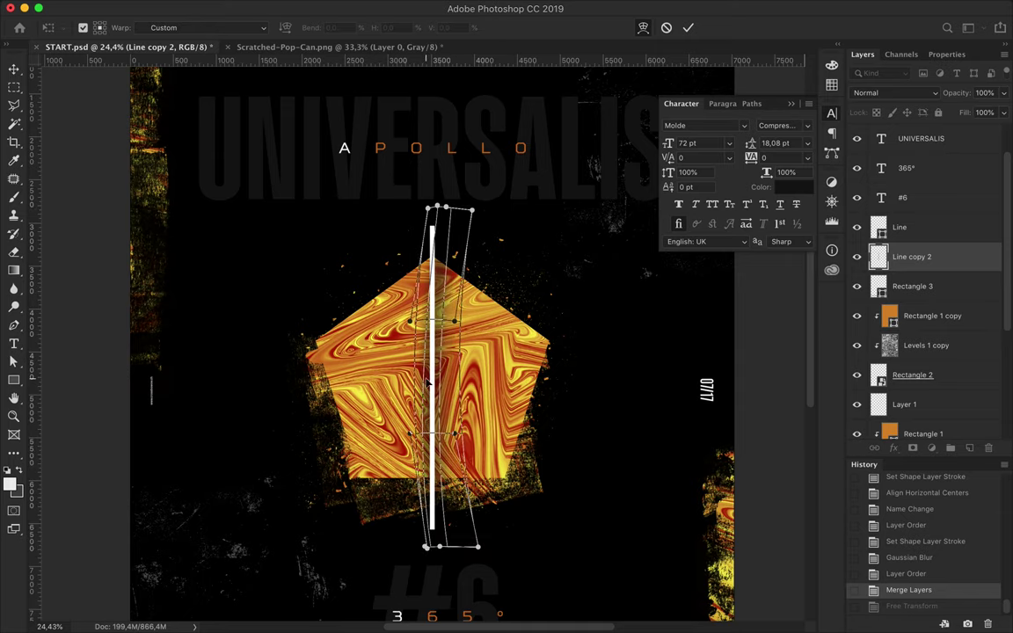
{"action": "key", "text": "Escape"}
Step: Merge the line copies into Line copy 2 and set it to Overlay blending
{"action": "left_click", "coordinate": [908, 94]}
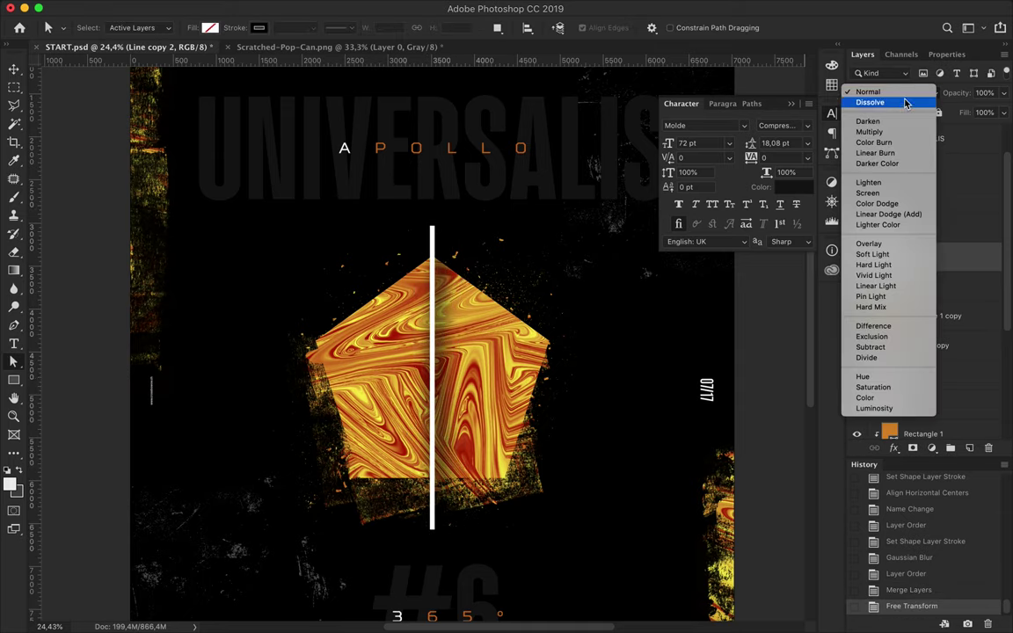
{"action": "left_click", "coordinate": [897, 245]}
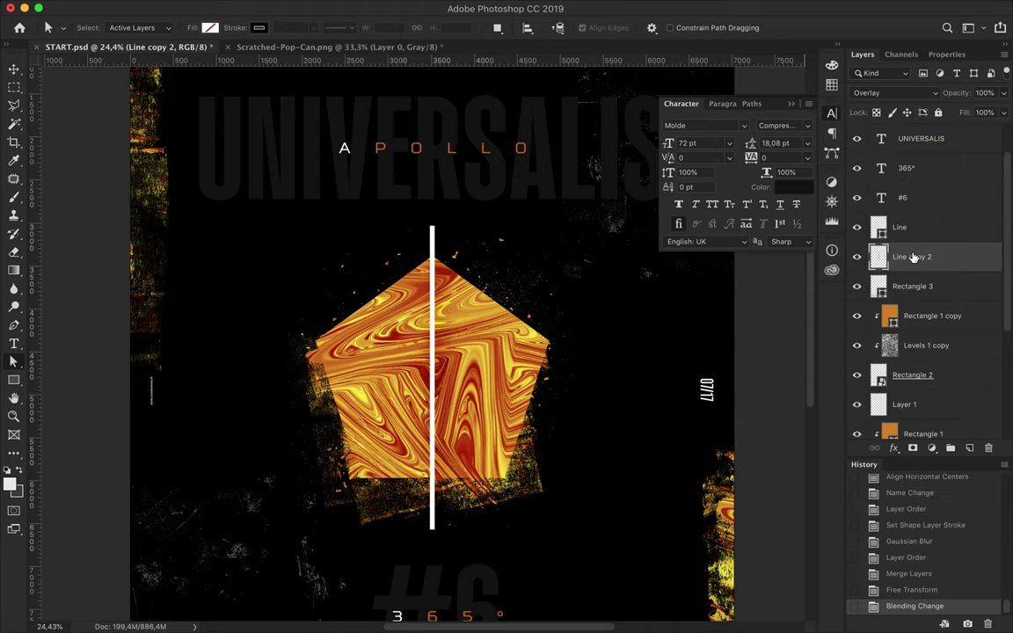
{"action": "left_click_drag", "start_coordinate": [912, 256], "coordinate": [906, 299]}
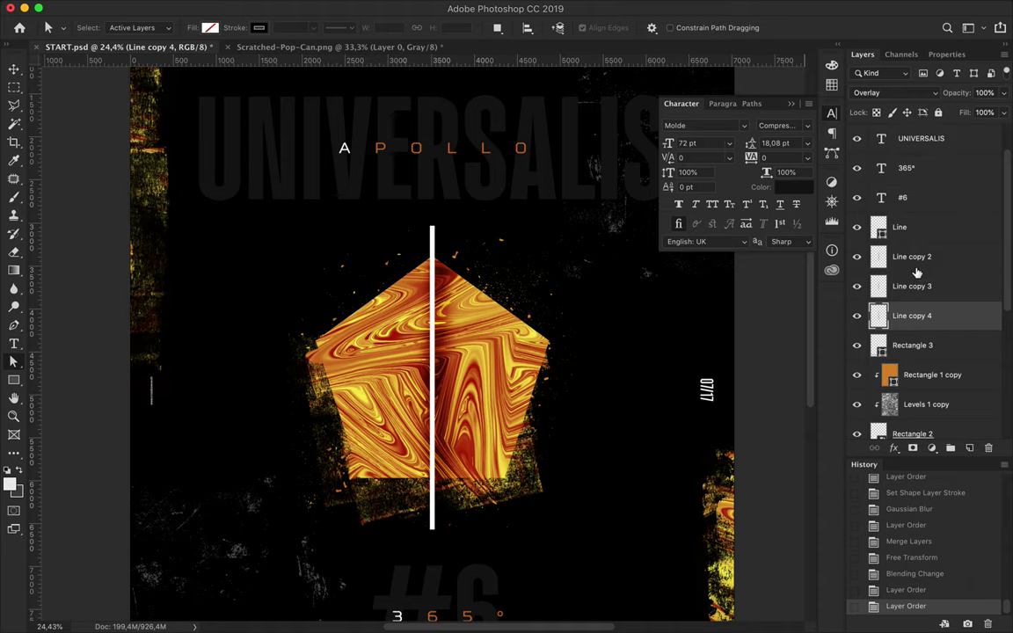
{"action": "left_click", "coordinate": [912, 256], "text": "shift"}
{"action": "key", "text": "ctrl+e"}
{"action": "left_click", "coordinate": [895, 92]}
{"action": "left_click", "coordinate": [883, 240]}
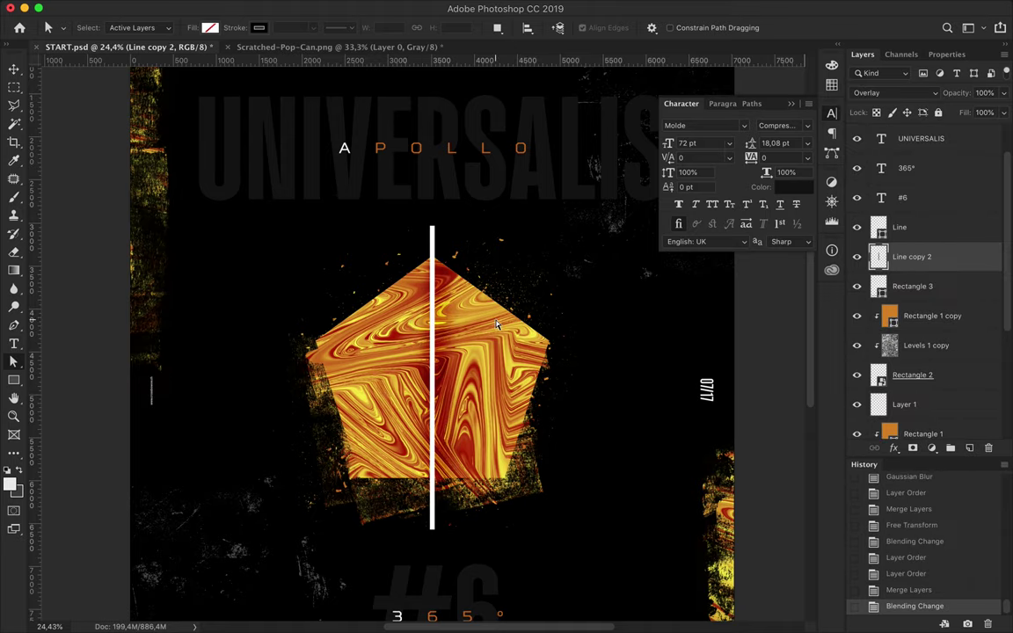
{"action": "scroll", "coordinate": [506, 328], "scroll_direction": "down", "scroll_amount": 3}
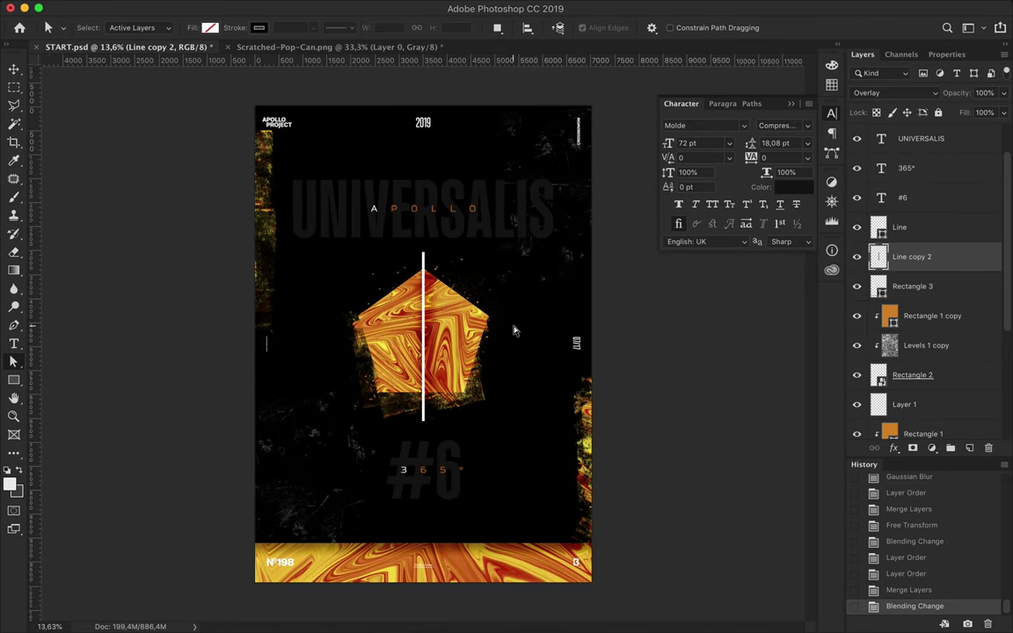
{"action": "scroll", "coordinate": [515, 330], "scroll_direction": "up", "scroll_amount": 1}
{"action": "scroll", "coordinate": [514, 330], "scroll_direction": "up", "scroll_amount": 3}
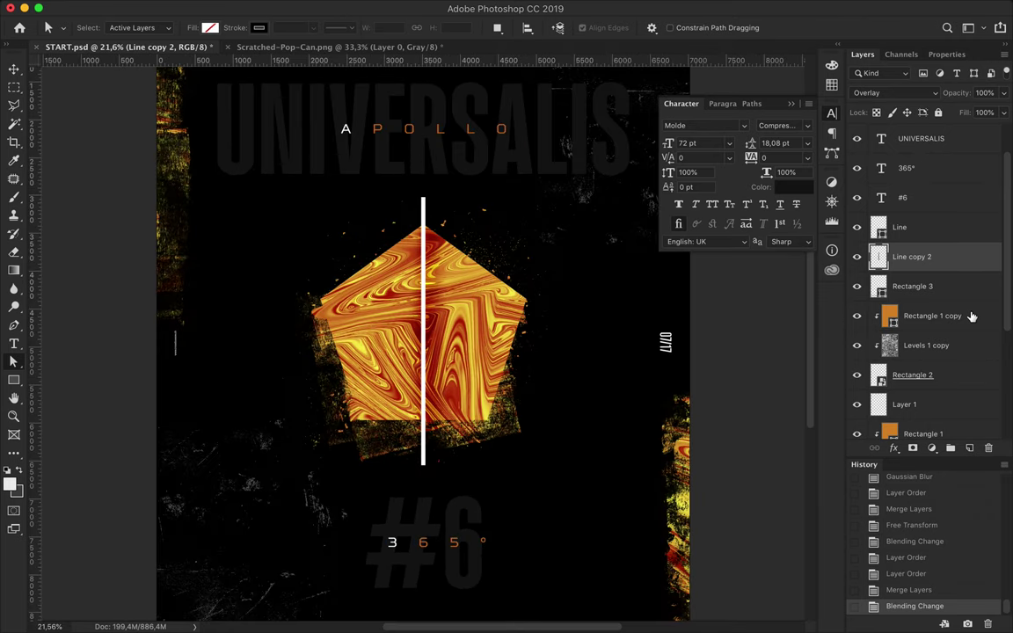
{"action": "left_click", "coordinate": [932, 316]}
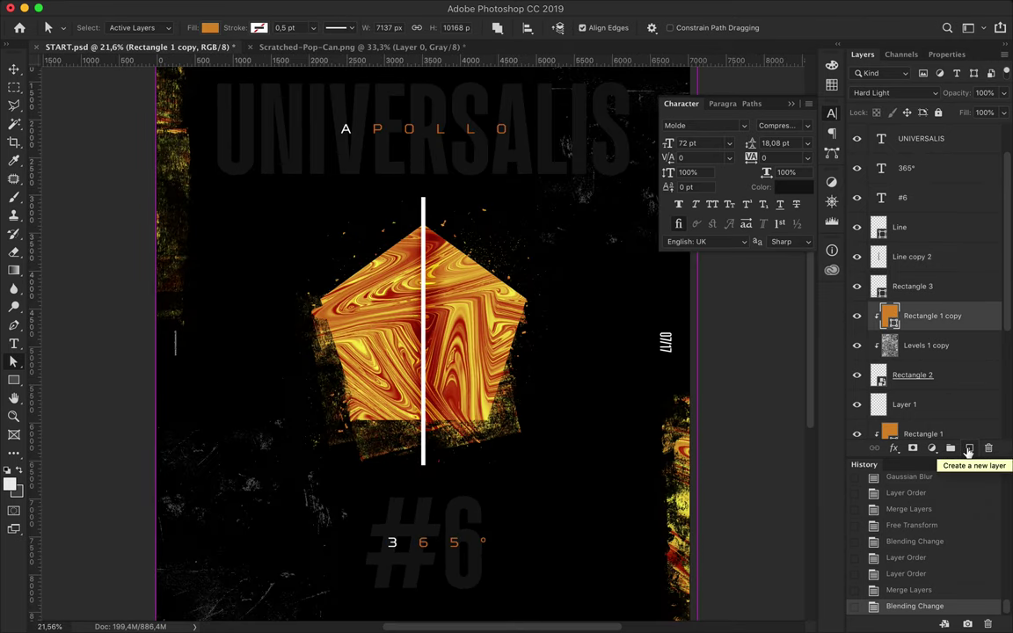
Step: Add a new layer and pick a WG Dust Particles brush preset
{"action": "left_click", "coordinate": [969, 449]}
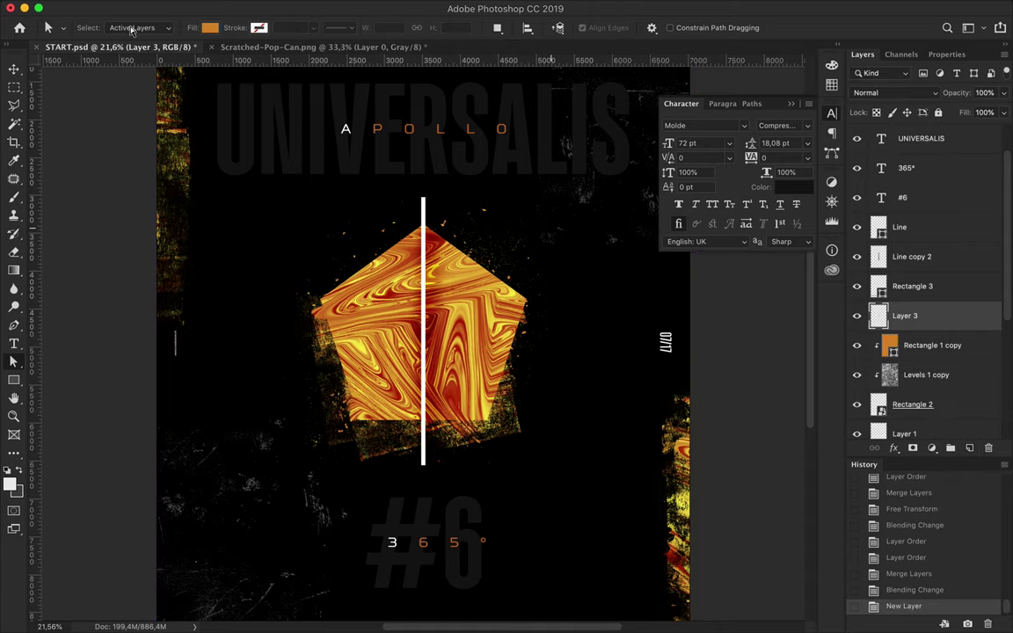
{"action": "key", "text": "b"}
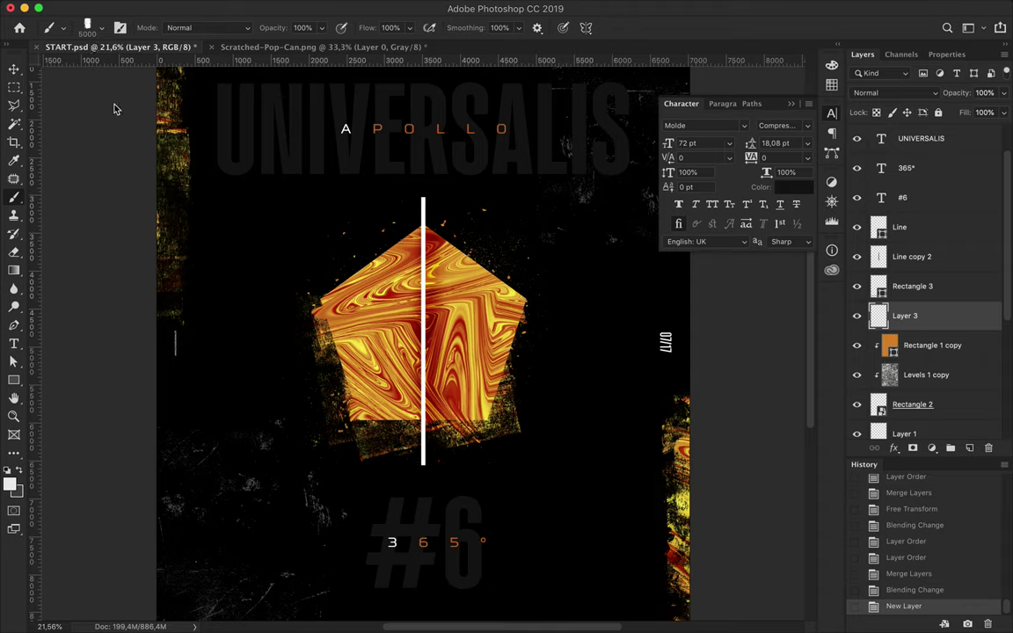
{"action": "left_click", "coordinate": [92, 29]}
{"action": "left_click", "coordinate": [92, 29]}
{"action": "left_click", "coordinate": [91, 29]}
{"action": "scroll", "coordinate": [136, 187], "scroll_direction": "down", "scroll_amount": 1}
{"action": "scroll", "coordinate": [136, 187], "scroll_direction": "down", "scroll_amount": 5}
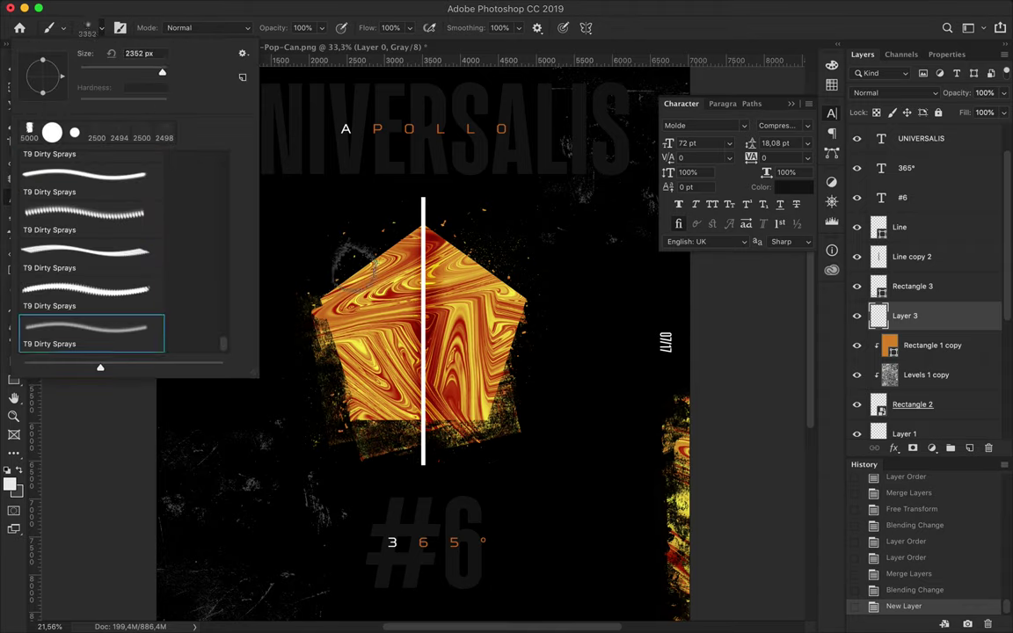
{"action": "key", "text": "comma"}
{"action": "key", "text": "comma"}
{"action": "key", "text": "comma"}
{"action": "key", "text": "comma"}
{"action": "scroll", "coordinate": [130, 233], "scroll_direction": "up", "scroll_amount": 5}
{"action": "scroll", "coordinate": [130, 233], "scroll_direction": "up", "scroll_amount": 5}
{"action": "scroll", "coordinate": [130, 233], "scroll_direction": "down", "scroll_amount": 10}
{"action": "scroll", "coordinate": [130, 233], "scroll_direction": "down", "scroll_amount": 5}
{"action": "left_click", "coordinate": [91, 196]}
Step: Stamp dust specks around and onto the pentagon using several WG Dust Particles presets
{"action": "left_click", "coordinate": [396, 268]}
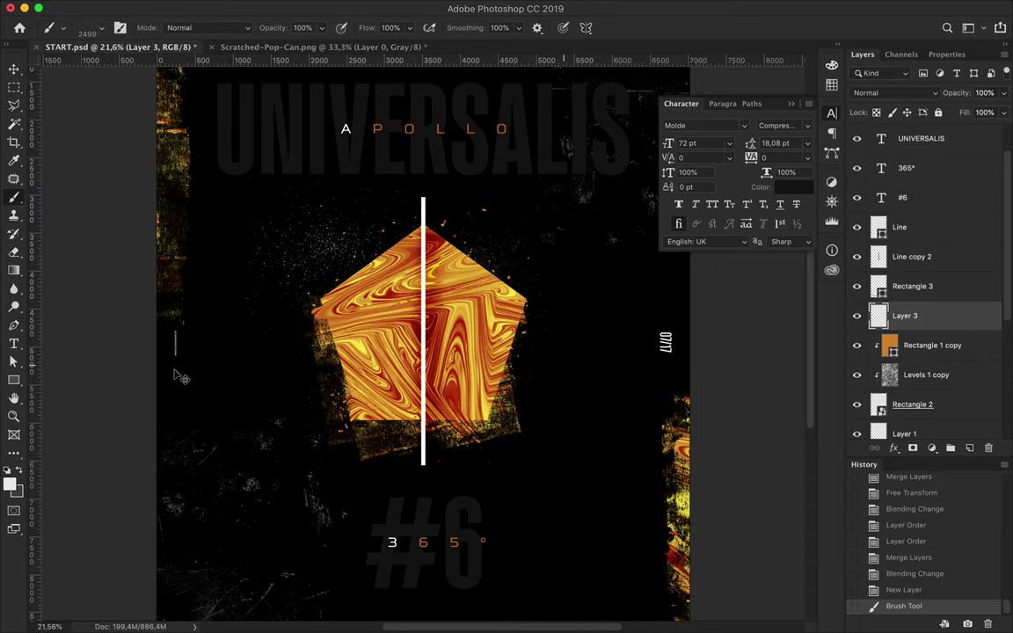
{"action": "key", "text": "ctrl+z"}
{"action": "key", "text": "ctrl+shift+z"}
{"action": "left_click", "coordinate": [606, 383]}
{"action": "left_click", "coordinate": [102, 27]}
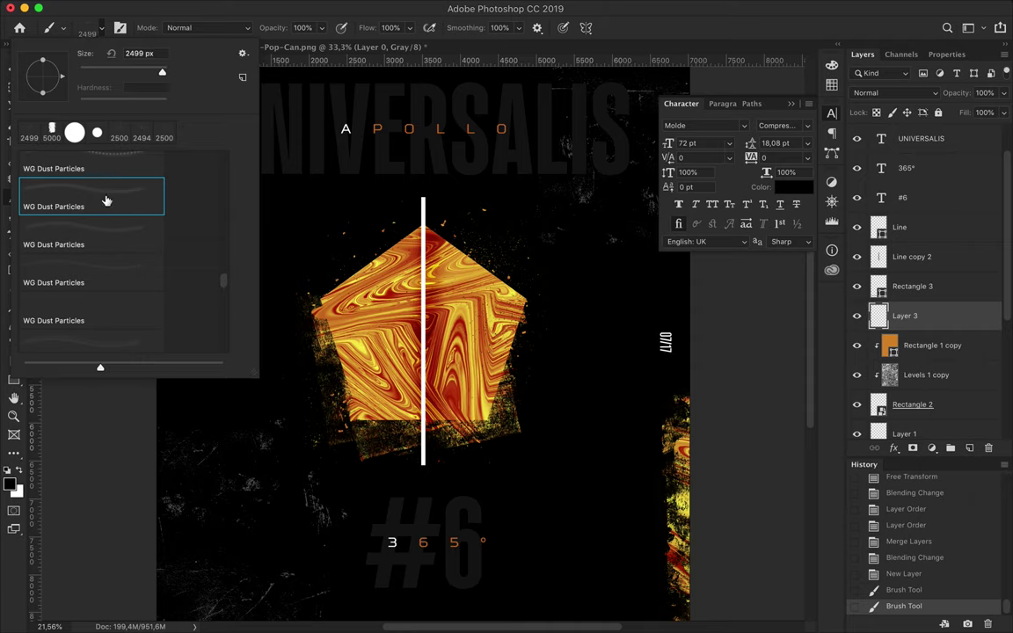
{"action": "left_click", "coordinate": [91, 272]}
{"action": "left_click", "coordinate": [418, 335]}
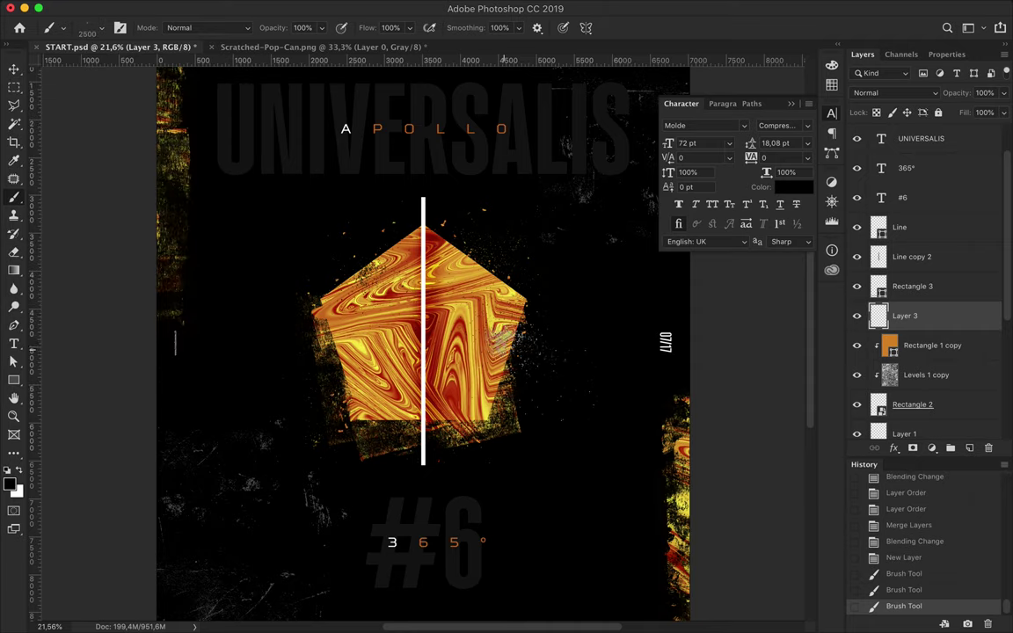
{"action": "left_click", "coordinate": [102, 27]}
{"action": "double_click", "coordinate": [91, 235]}
{"action": "left_click", "coordinate": [102, 27]}
{"action": "key", "text": "Escape"}
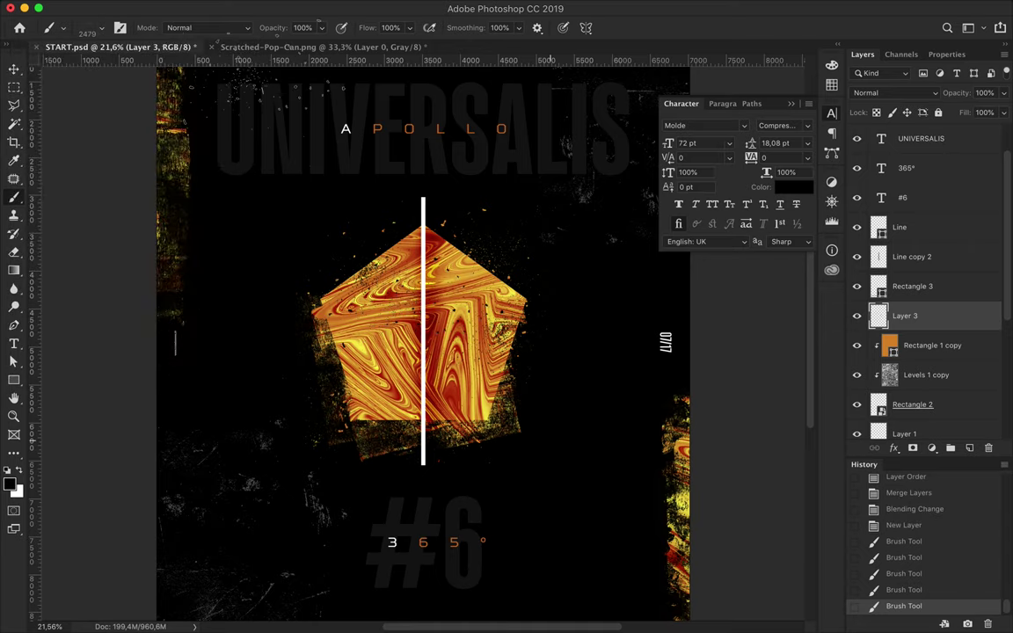
Step: Add another empty layer above the dust layer; a trial black dust stamp is undone
{"action": "left_click", "coordinate": [102, 27]}
{"action": "scroll", "coordinate": [120, 244], "scroll_direction": "down", "scroll_amount": 5}
{"action": "scroll", "coordinate": [105, 220], "scroll_direction": "down", "scroll_amount": 5}
{"action": "key", "text": "Escape"}
{"action": "key", "text": "ctrl+shift+alt+n"}
{"action": "left_click", "coordinate": [261, 278]}
{"action": "key", "text": "ctrl+z"}
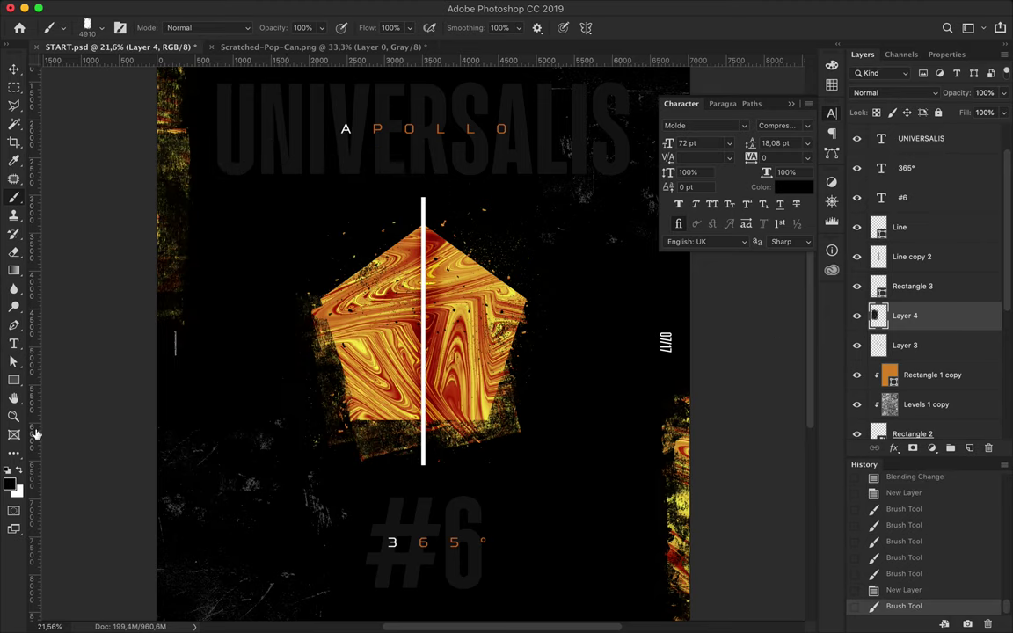
Step: Stamp black dust over the pentagon's left half and delete part of it with a rectangular selection
{"action": "key", "text": "x"}
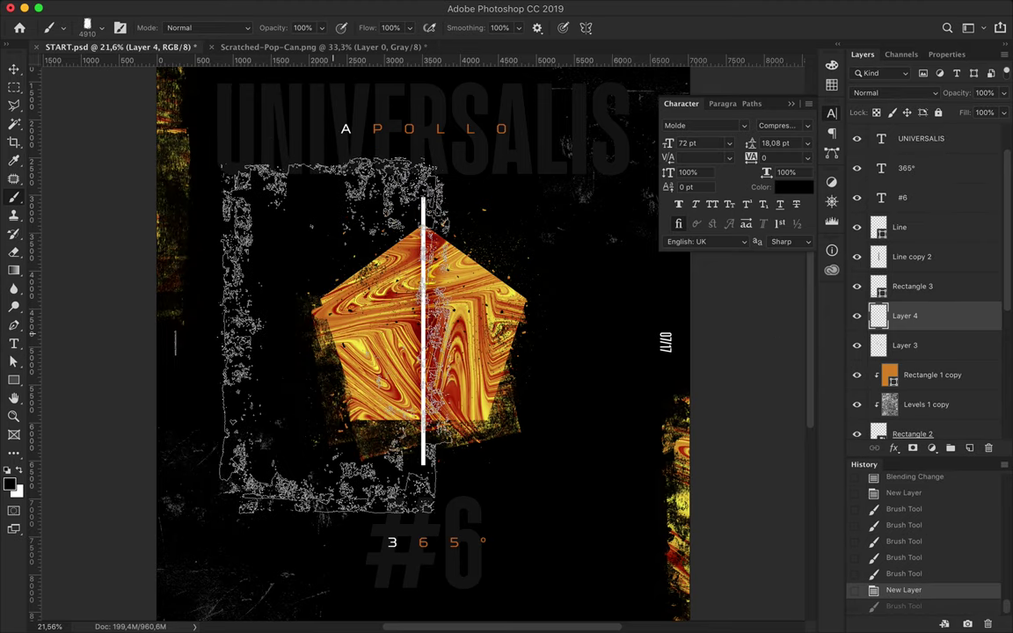
{"action": "left_click", "coordinate": [316, 339]}
{"action": "key", "text": "m"}
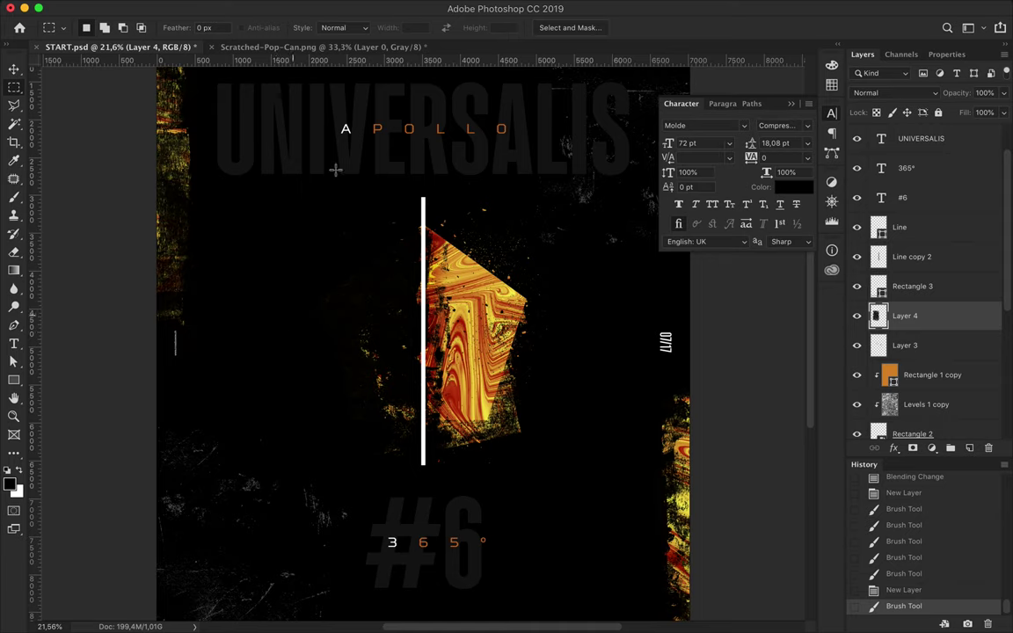
{"action": "left_click_drag", "start_coordinate": [393, 151], "coordinate": [132, 605]}
{"action": "key", "text": "Delete"}
{"action": "key", "text": "ctrl+d"}
Step: Scale, rotate and place the remaining dust strip along the pentagon's upper-left edge
{"action": "key", "text": "v"}
{"action": "left_click_drag", "start_coordinate": [411, 397], "coordinate": [277, 233]}
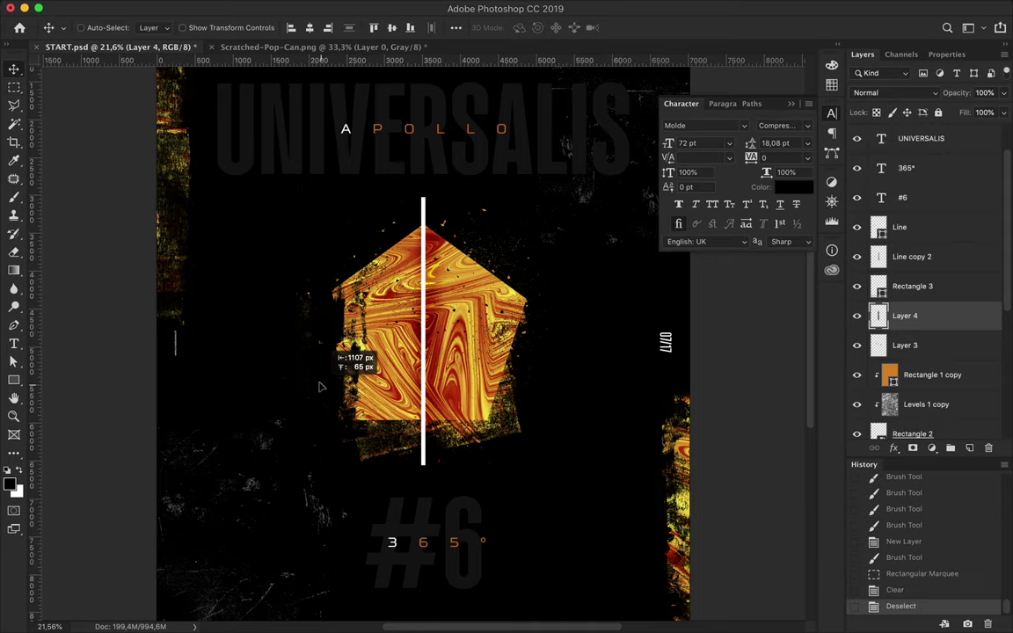
{"action": "key", "text": "ctrl+t"}
{"action": "mouse_move", "coordinate": [213, 169]}
{"action": "left_mouse_down"}
{"action": "mouse_move", "coordinate": [312, 206]}
{"action": "mouse_move", "coordinate": [304, 214]}
{"action": "left_mouse_up"}
{"action": "left_click_drag", "start_coordinate": [276, 113], "coordinate": [371, 117]}
{"action": "left_click_drag", "start_coordinate": [345, 173], "coordinate": [394, 227]}
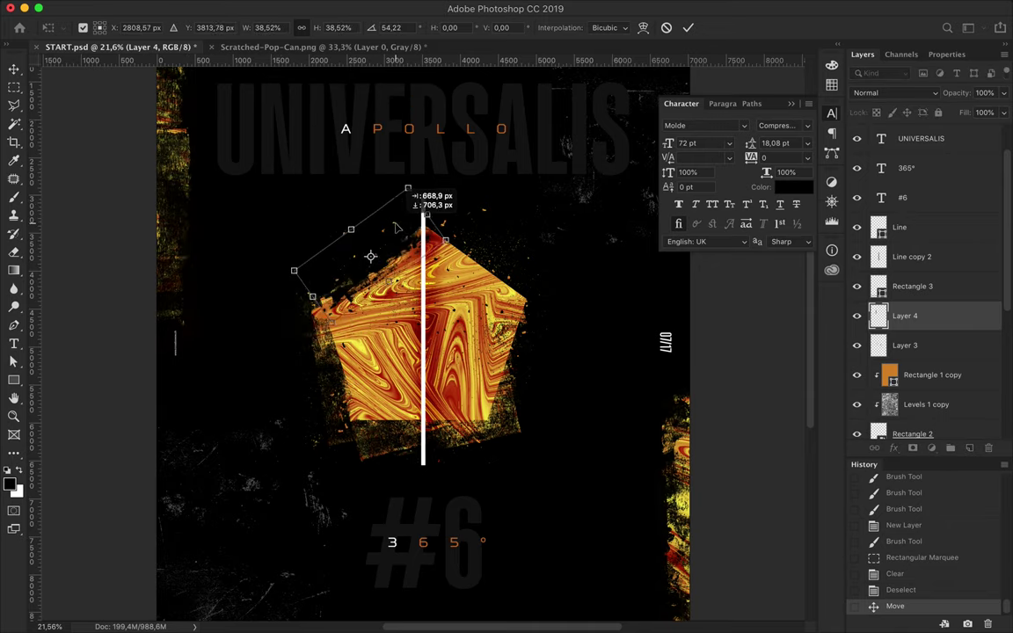
{"action": "key", "text": "Return"}
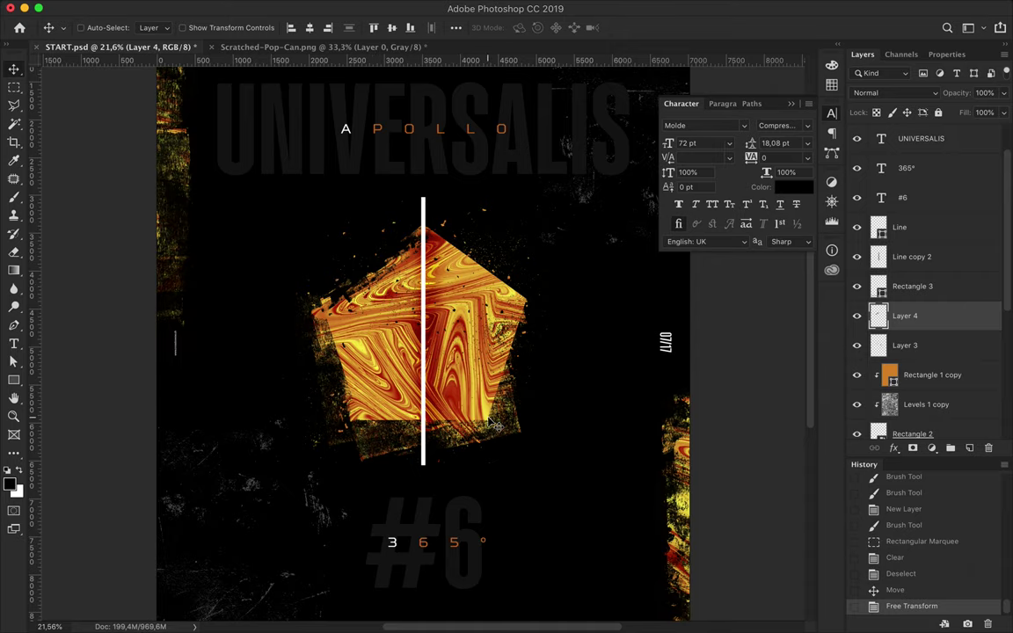
Step: On a new layer, stamp black dust over the pentagon's right side and delete part of it
{"action": "key", "text": "b"}
{"action": "key", "text": "ctrl+shift+alt+n"}
{"action": "left_click_drag", "start_coordinate": [590, 382], "coordinate": [561, 393]}
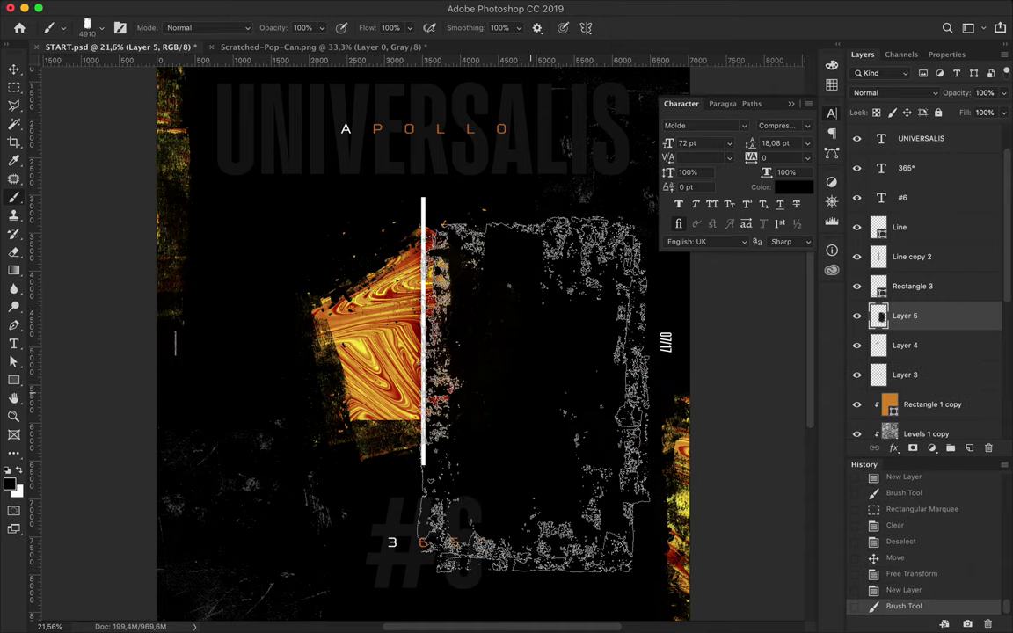
{"action": "key", "text": "m"}
{"action": "left_click_drag", "start_coordinate": [508, 81], "coordinate": [199, 526]}
{"action": "key", "text": "Delete"}
Step: Rotate the remaining dust stamp into place along the pentagon's right edge
{"action": "key", "text": "ctrl+t"}
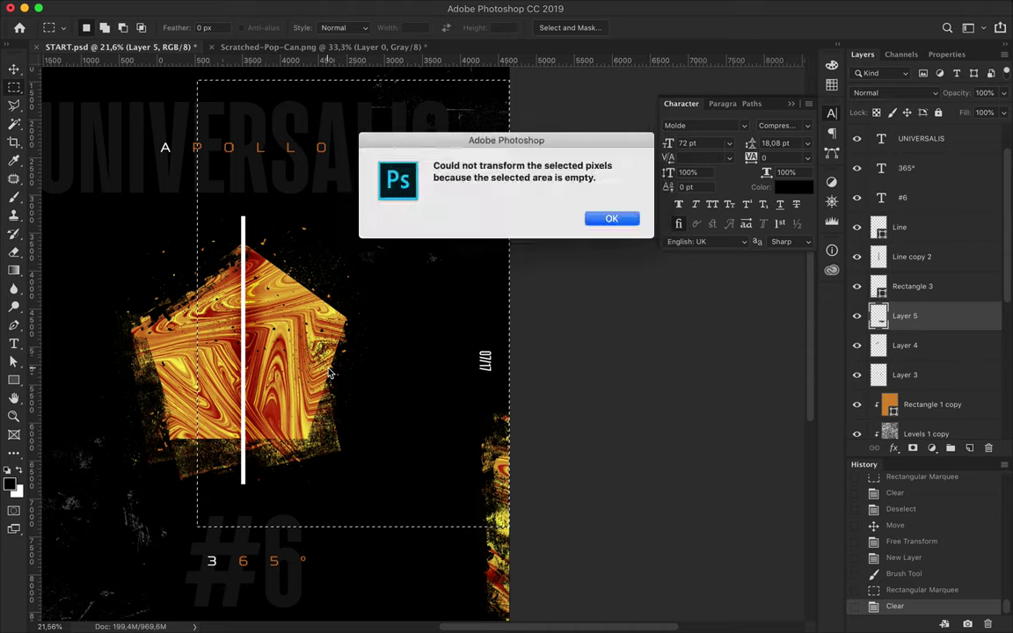
{"action": "key", "text": "Return"}
{"action": "key", "text": "ctrl+d"}
{"action": "key", "text": "ctrl+t"}
{"action": "mouse_move", "coordinate": [176, 611]}
{"action": "left_mouse_down"}
{"action": "mouse_move", "coordinate": [363, 399]}
{"action": "mouse_move", "coordinate": [359, 426]}
{"action": "left_mouse_up"}
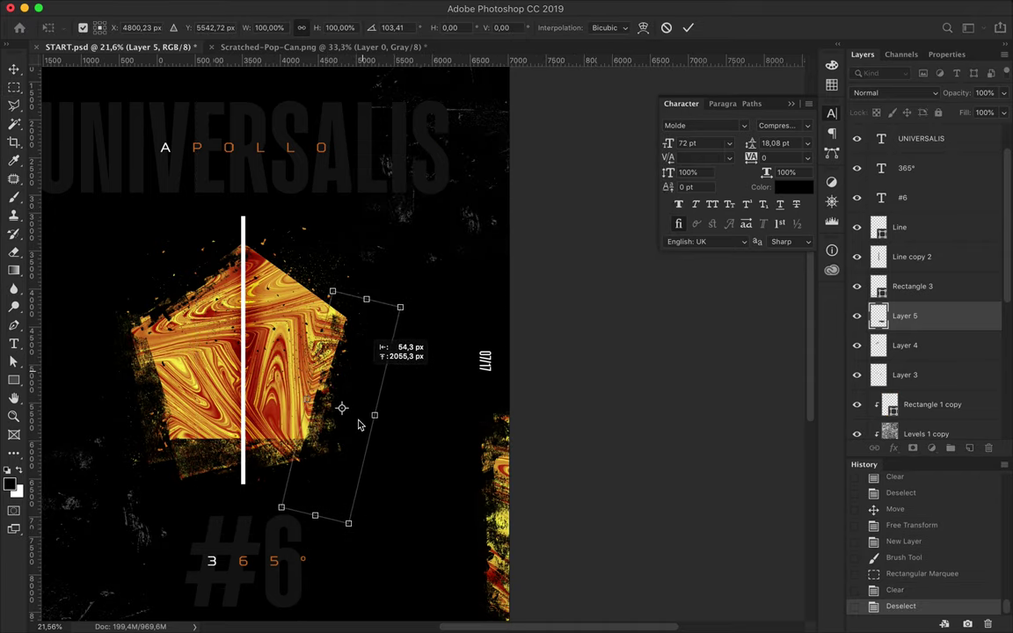
{"action": "scroll", "coordinate": [396, 473], "scroll_direction": "up", "scroll_amount": 3}
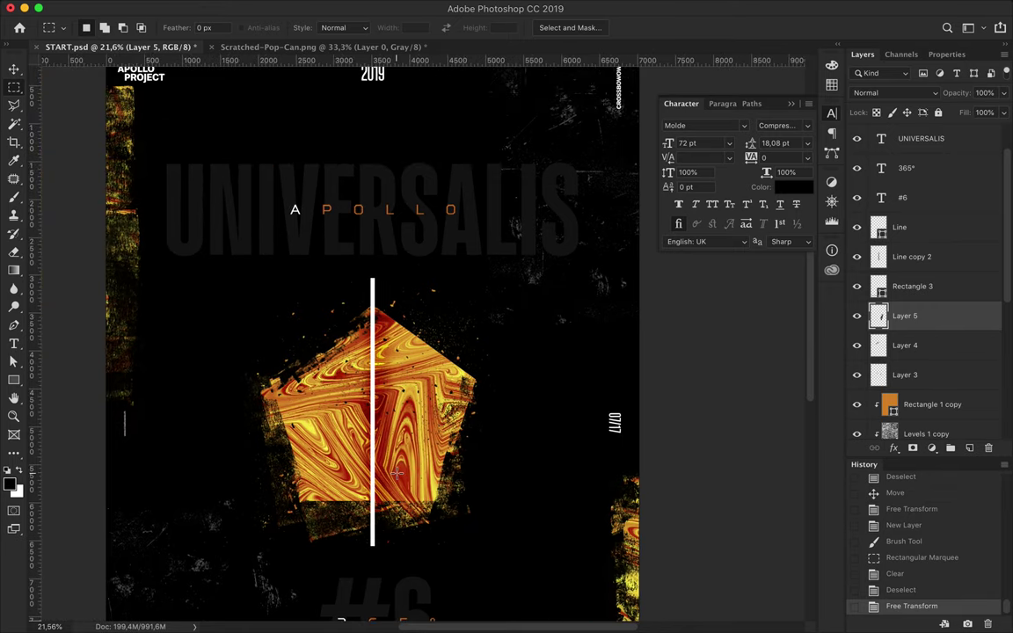
Step: Locate Scratched-Pop-Can.tif in the TIFF Textures folder and preview it at large size
{"action": "left_click", "coordinate": [418, 610]}
{"action": "left_click", "coordinate": [714, 308]}
{"action": "key", "text": "Down"}
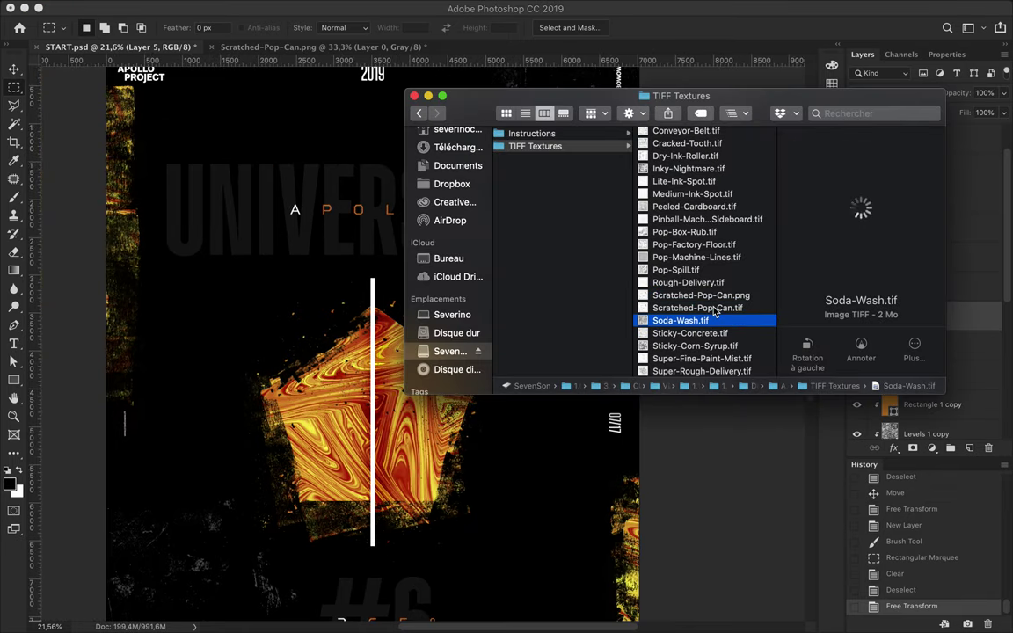
{"action": "key", "text": "Down"}
{"action": "key", "text": "Down"}
{"action": "key", "text": "Down"}
{"action": "key", "text": "Down"}
{"action": "key", "text": "Down"}
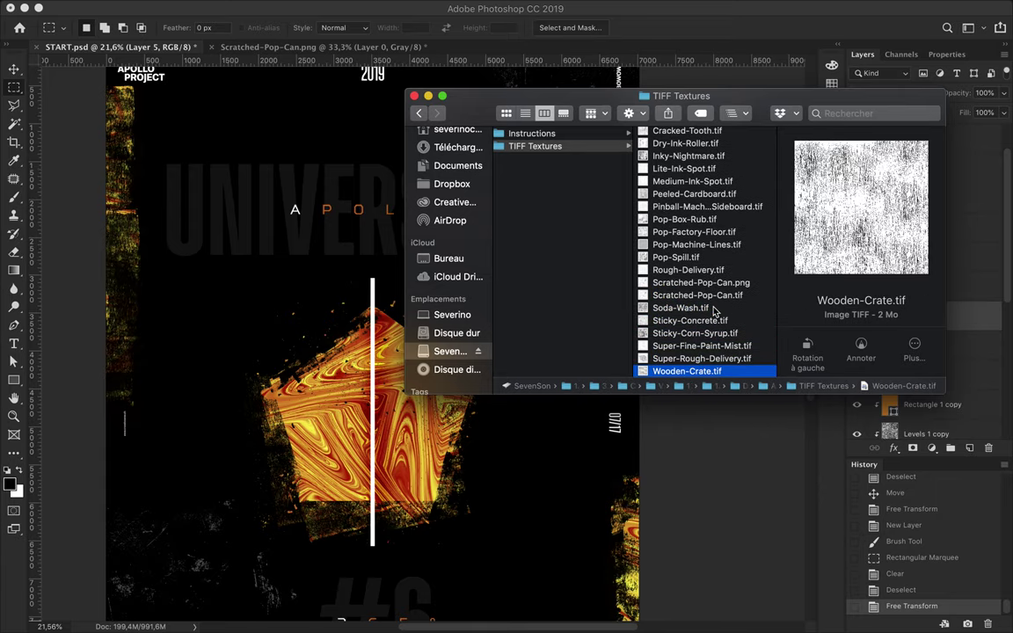
{"action": "left_click", "coordinate": [703, 296]}
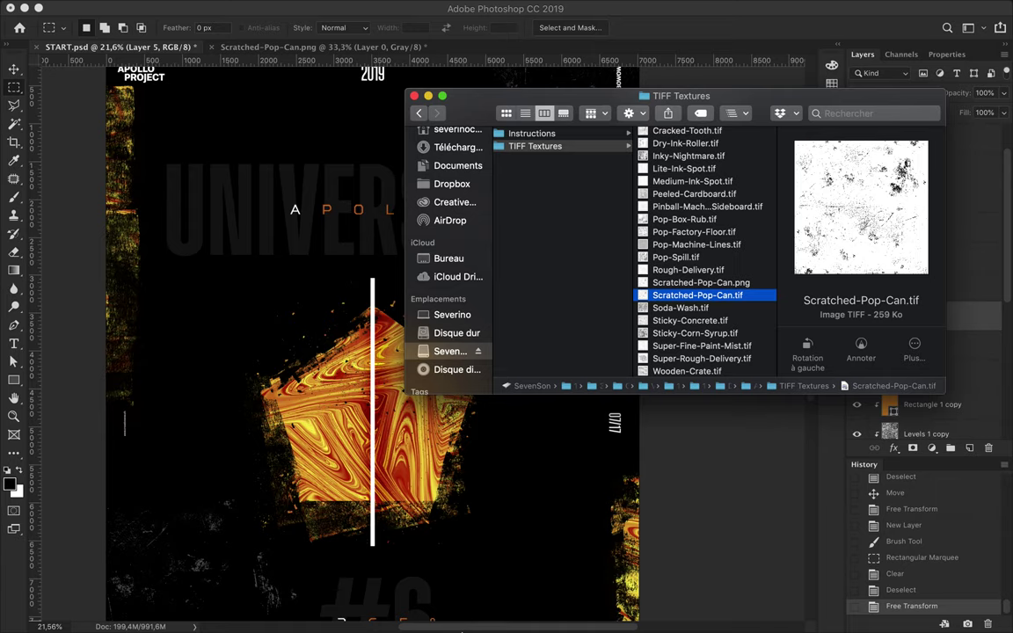
{"action": "key", "text": "Up"}
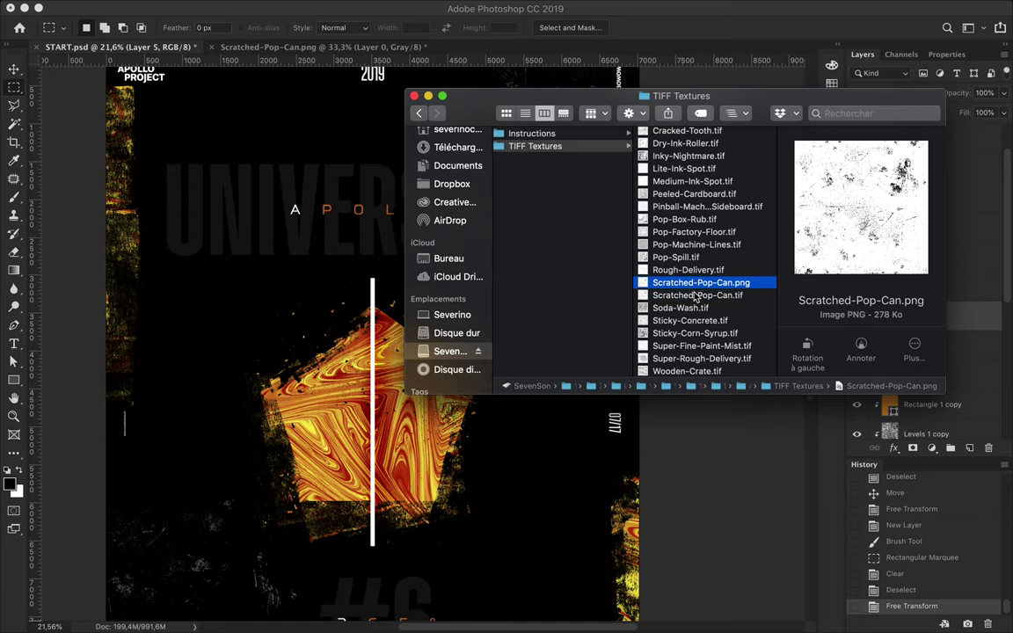
{"action": "left_click", "coordinate": [668, 296]}
{"action": "key", "text": "space"}
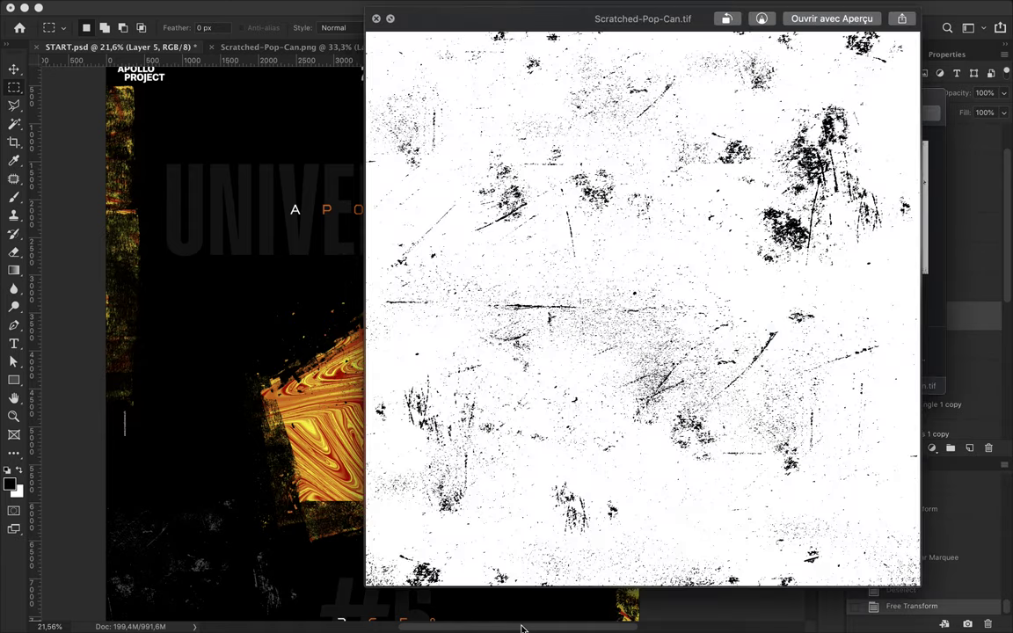
{"action": "left_click", "coordinate": [376, 20]}
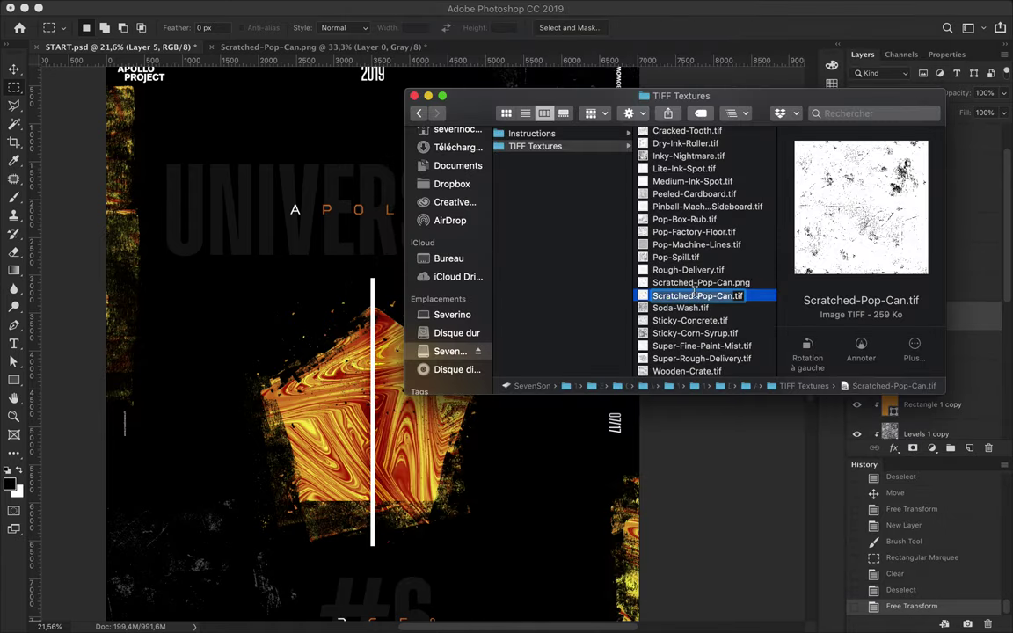
Step: Open Scratched-Pop-Can.tif in Adobe Photoshop CC 2019 via Open With
{"action": "left_click", "coordinate": [657, 283]}
{"action": "left_click", "coordinate": [643, 295]}
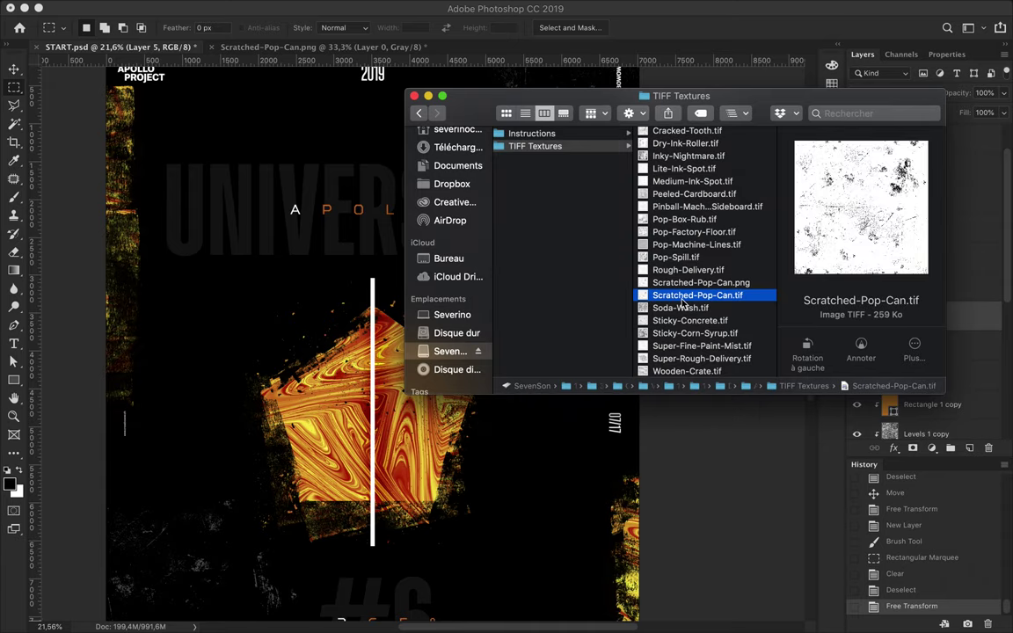
{"action": "right_click", "coordinate": [681, 303]}
{"action": "left_click", "coordinate": [578, 364]}
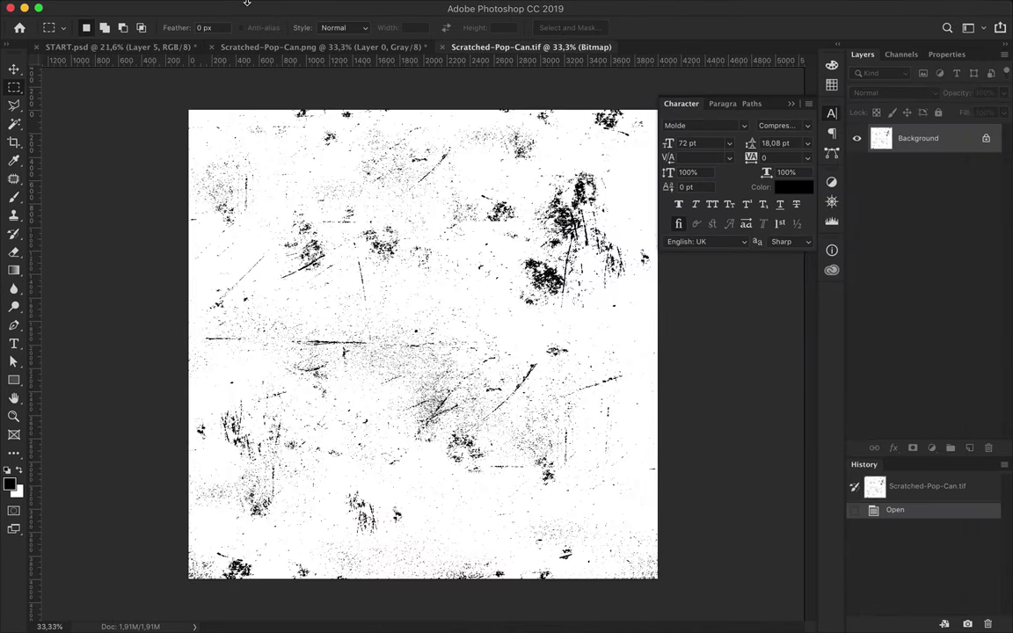
Step: Convert the texture to grayscale and turn its background into a normal layer
{"action": "left_click", "coordinate": [199, 8]}
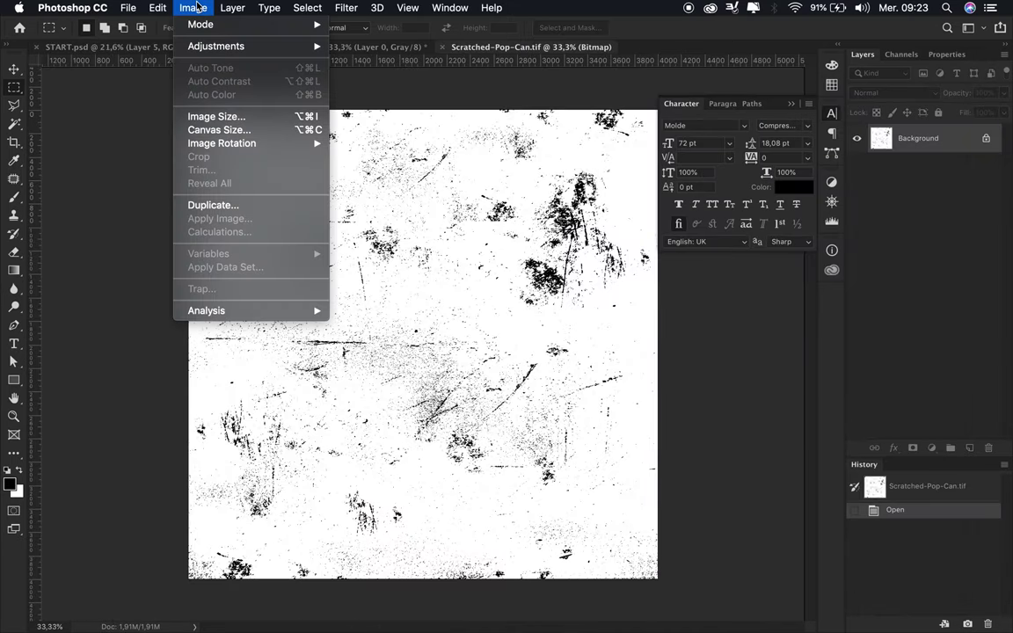
{"action": "left_click", "coordinate": [370, 40]}
{"action": "left_click", "coordinate": [541, 305]}
{"action": "right_click", "coordinate": [915, 140]}
{"action": "left_click", "coordinate": [959, 146]}
{"action": "left_click", "coordinate": [587, 278]}
Step: Knock out the white with the Magic Wand and drag the texture into the START poster as Layer 6
{"action": "key", "text": "w"}
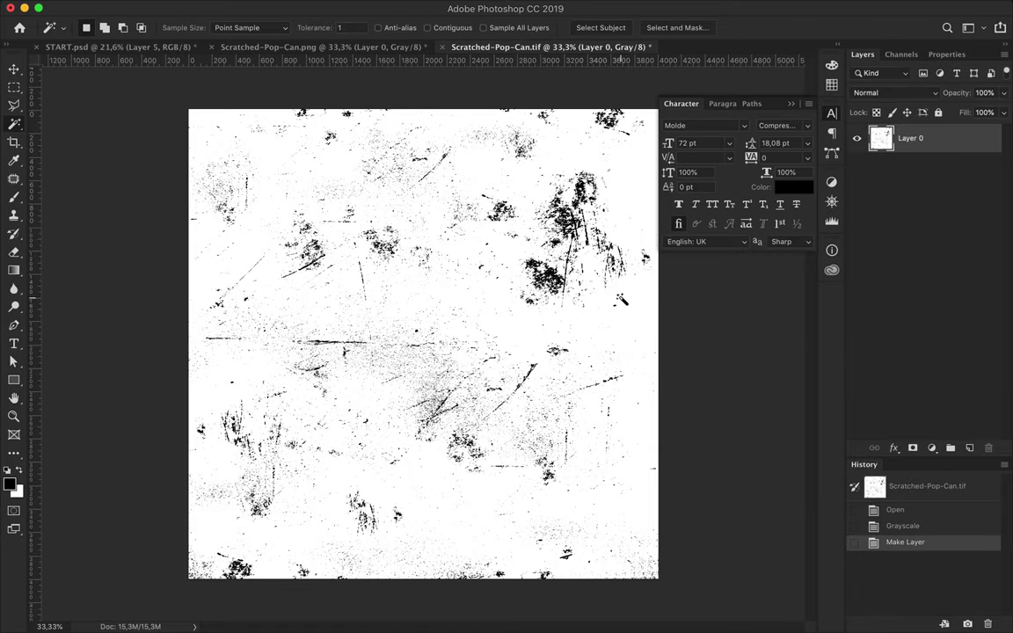
{"action": "left_click", "coordinate": [655, 335]}
{"action": "key", "text": "Delete"}
{"action": "key", "text": "ctrl+d"}
{"action": "left_click_drag", "start_coordinate": [623, 328], "coordinate": [371, 270]}
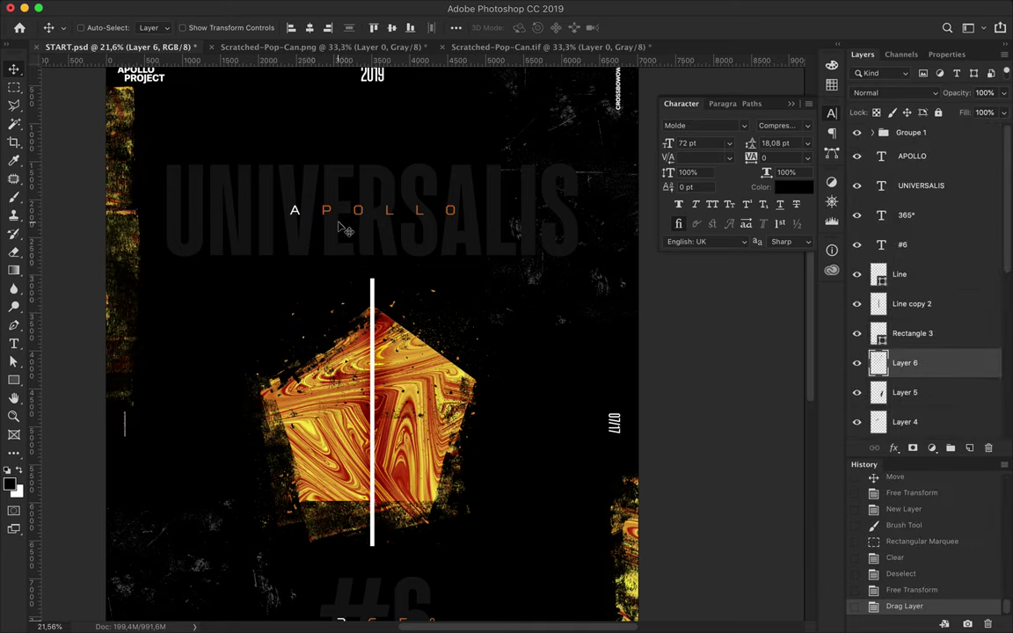
{"action": "key", "text": "ctrl+shift+Tab"}
{"action": "key", "text": "ctrl+Tab"}
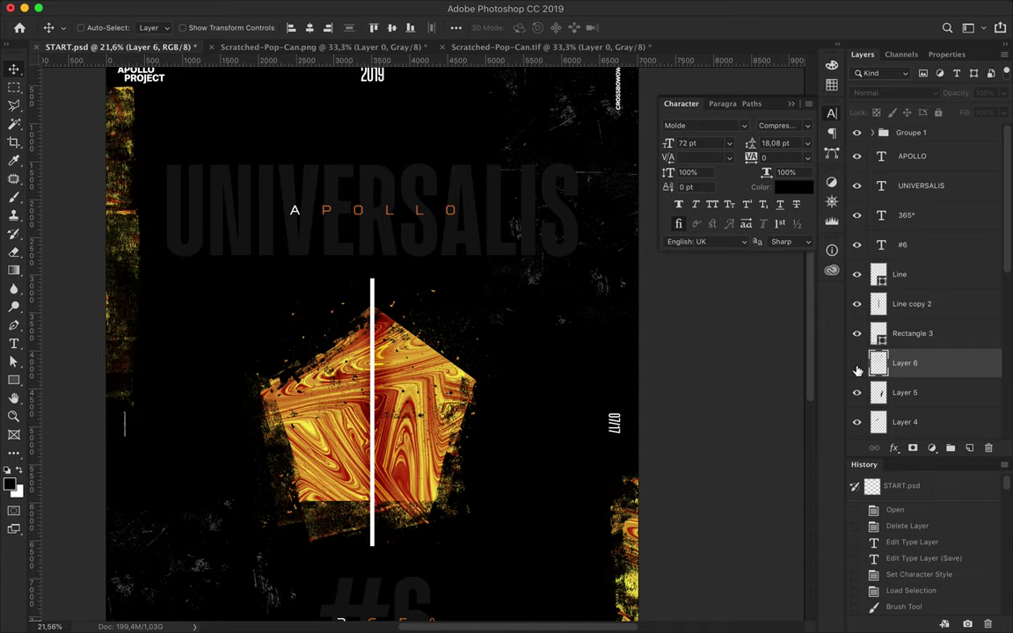
Step: Reposition the scratch texture over the pentagon and paint inside its pixel selection
{"action": "left_click", "coordinate": [857, 365]}
{"action": "left_click_drag", "start_coordinate": [344, 449], "coordinate": [352, 489]}
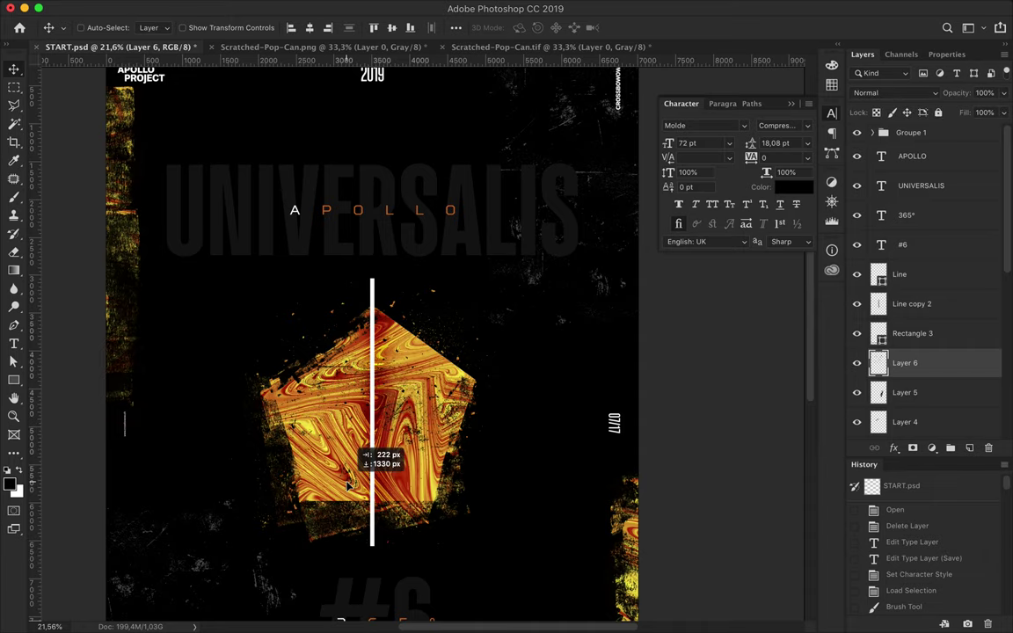
{"action": "scroll", "coordinate": [352, 489], "scroll_direction": "down", "scroll_amount": 2}
{"action": "scroll", "coordinate": [352, 489], "scroll_direction": "down", "scroll_amount": 1}
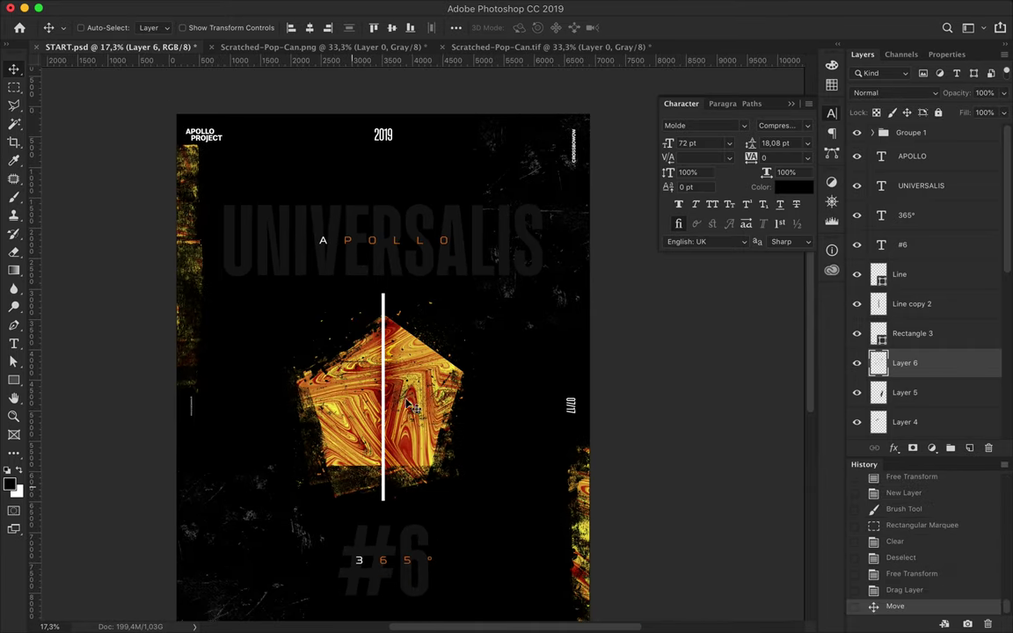
{"action": "left_click", "coordinate": [879, 368], "text": "ctrl"}
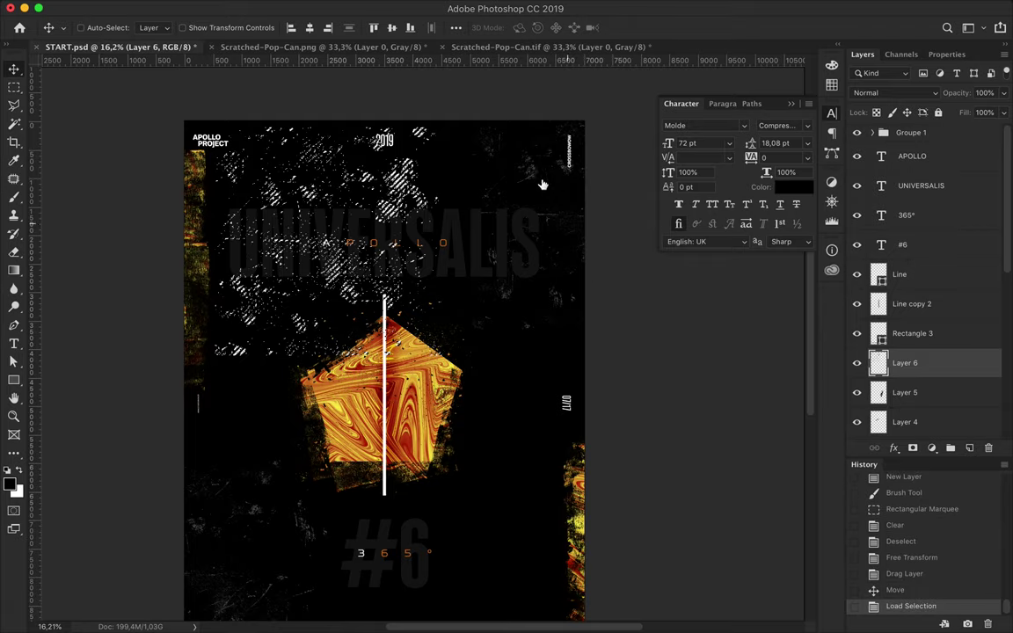
{"action": "key", "text": "i"}
{"action": "left_click_drag", "start_coordinate": [509, 158], "coordinate": [531, 169]}
{"action": "key", "text": "b"}
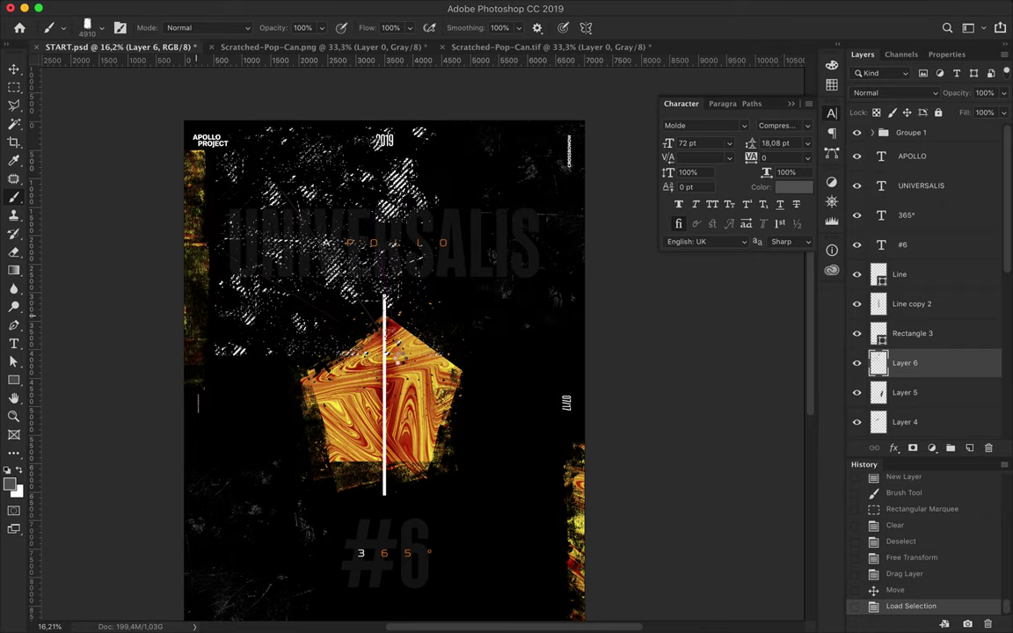
{"action": "left_click", "coordinate": [348, 290]}
Step: Deselect, shift the texture layer, and erase texture near the pentagon's lower left
{"action": "key", "text": "m"}
{"action": "key", "text": "ctrl+d"}
{"action": "key", "text": "v"}
{"action": "left_click_drag", "start_coordinate": [354, 290], "coordinate": [307, 235]}
{"action": "key", "text": "e"}
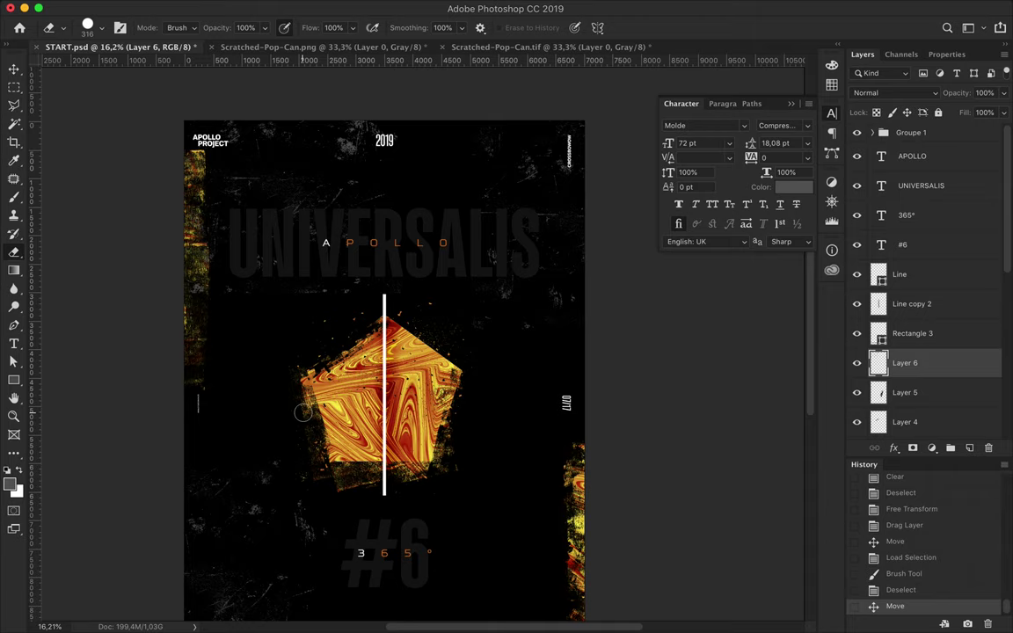
{"action": "left_click_drag", "start_coordinate": [327, 302], "coordinate": [299, 339]}
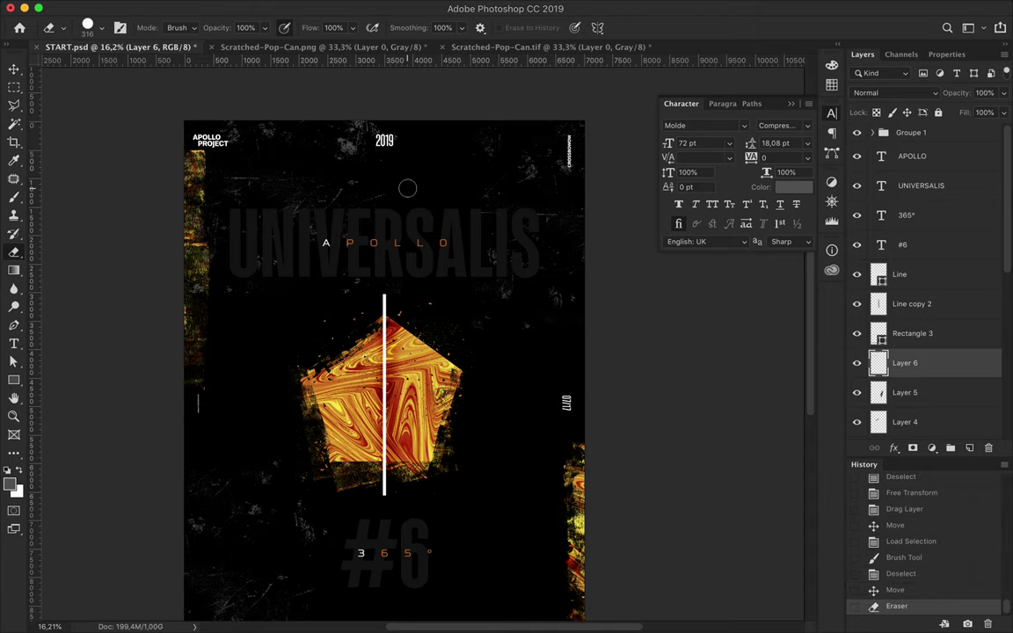
Step: Duplicate the texture layer and lower both texture layers' fill to 64%
{"action": "key", "text": "v"}
{"action": "scroll", "coordinate": [407, 188], "scroll_direction": "down", "scroll_amount": 2}
{"action": "left_click_drag", "start_coordinate": [404, 154], "coordinate": [587, 444]}
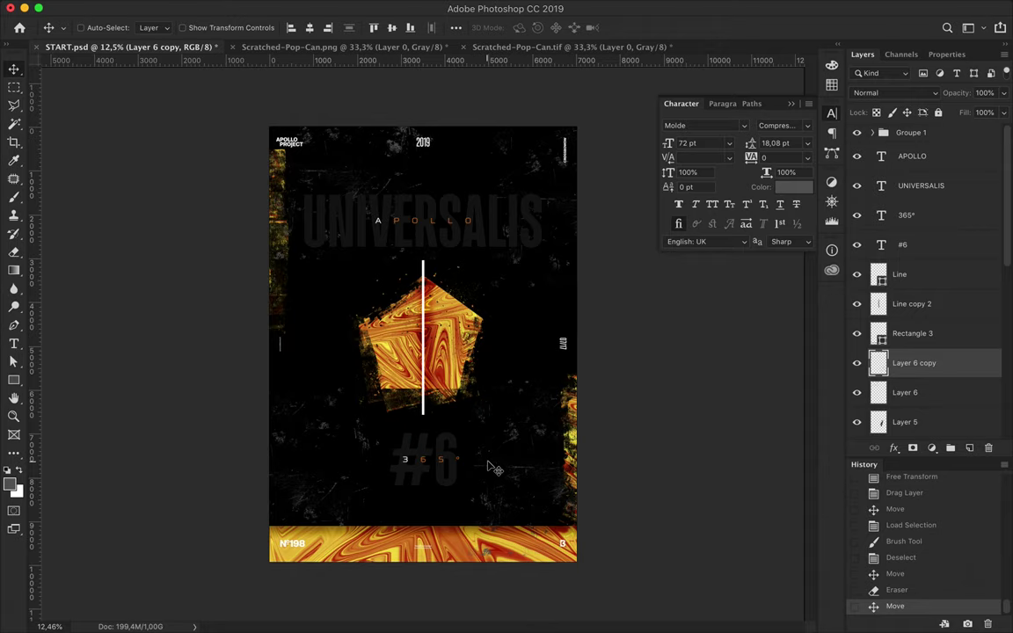
{"action": "left_click", "coordinate": [893, 392], "text": "shift"}
{"action": "left_click_drag", "start_coordinate": [1003, 113], "coordinate": [980, 135]}
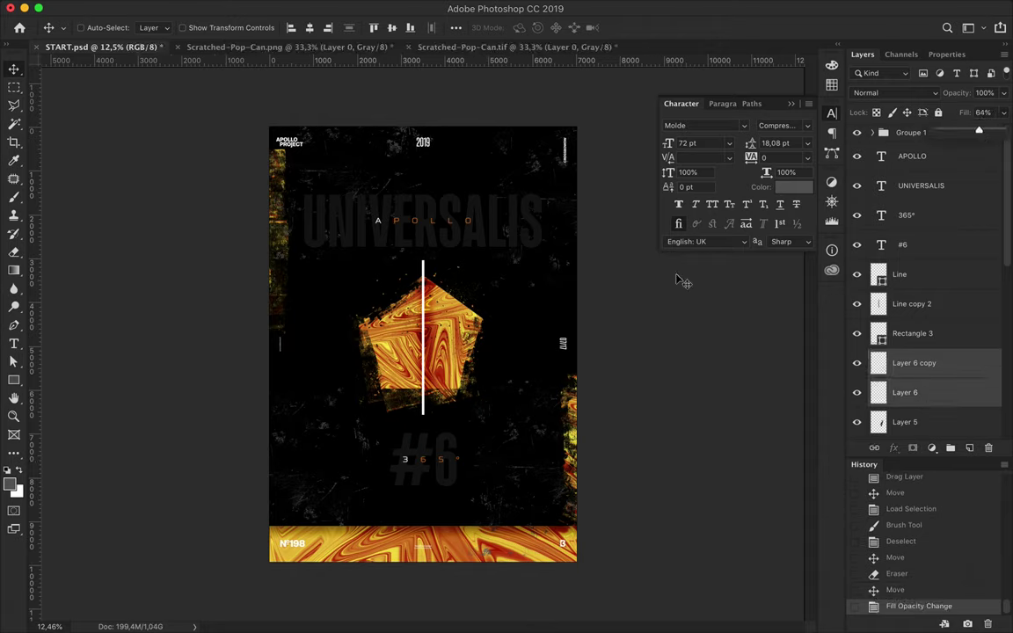
{"action": "key", "text": "m"}
{"action": "scroll", "coordinate": [426, 317], "scroll_direction": "up", "scroll_amount": 5}
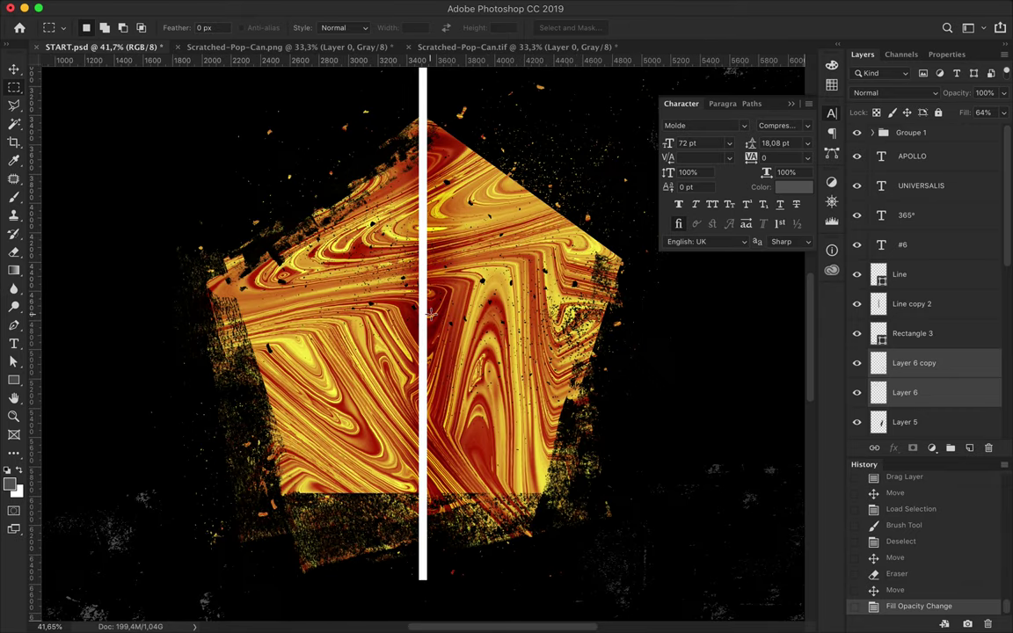
Step: On a new layer, try a grey grunge brush stroke over the pentagon, then undo it
{"action": "key", "text": "b"}
{"action": "left_click", "coordinate": [971, 448]}
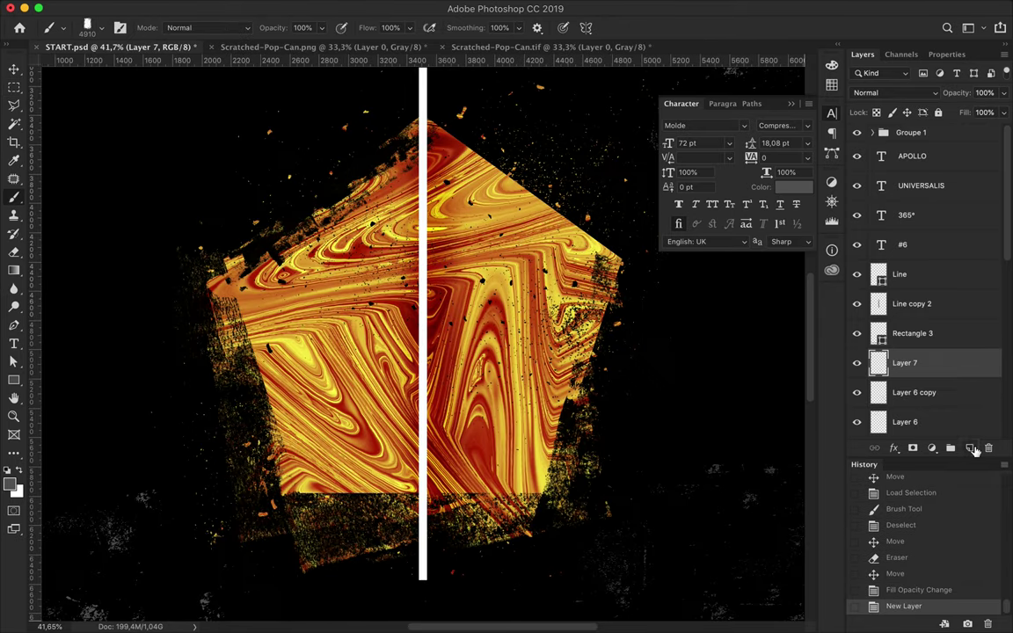
{"action": "left_click", "coordinate": [89, 32]}
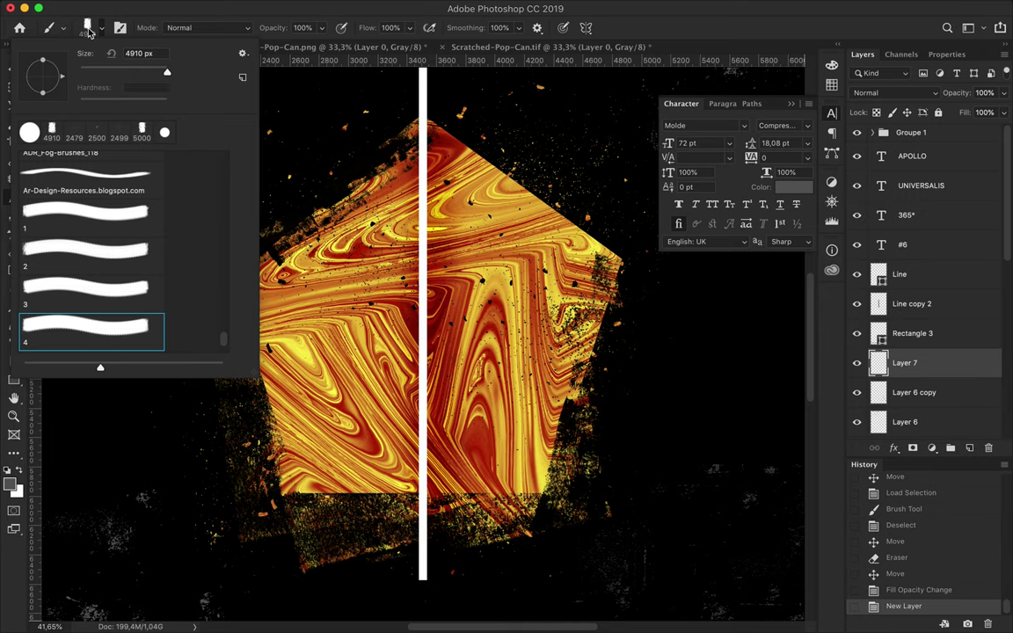
{"action": "left_click", "coordinate": [365, 290]}
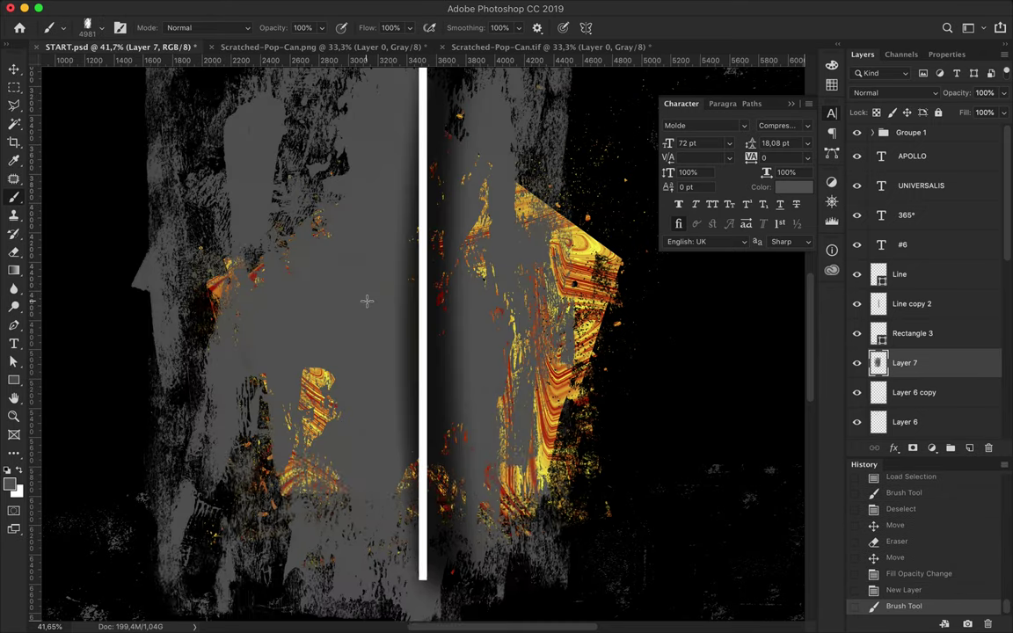
{"action": "scroll", "coordinate": [367, 301], "scroll_direction": "down", "scroll_amount": 2}
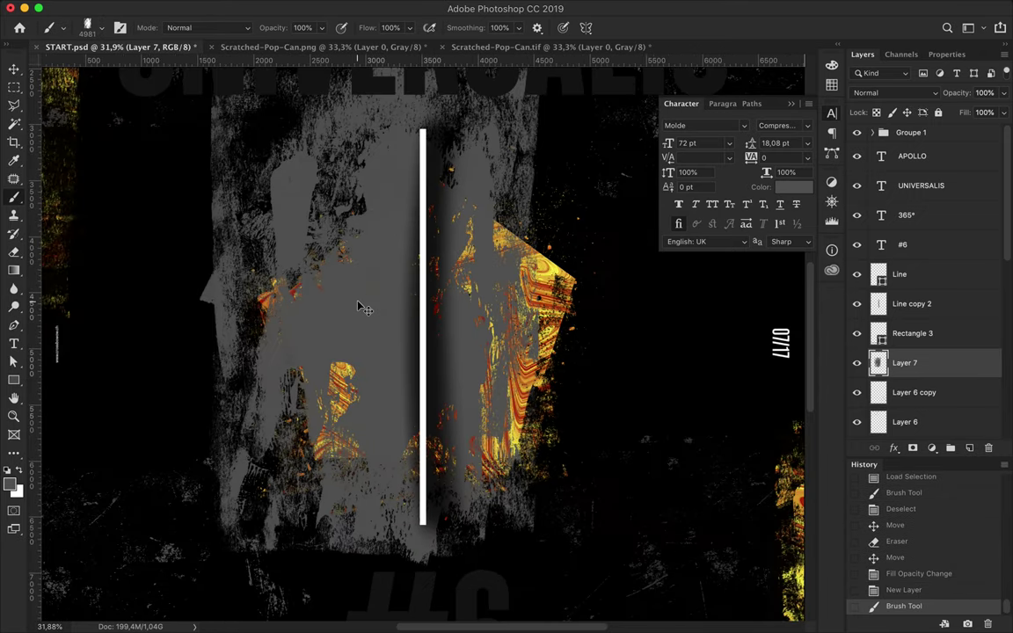
{"action": "key", "text": "super+z"}
Step: Set the foreground colour to purple and paint a grunge patch over the pentagon
{"action": "key", "text": "i"}
{"action": "left_click", "coordinate": [11, 482]}
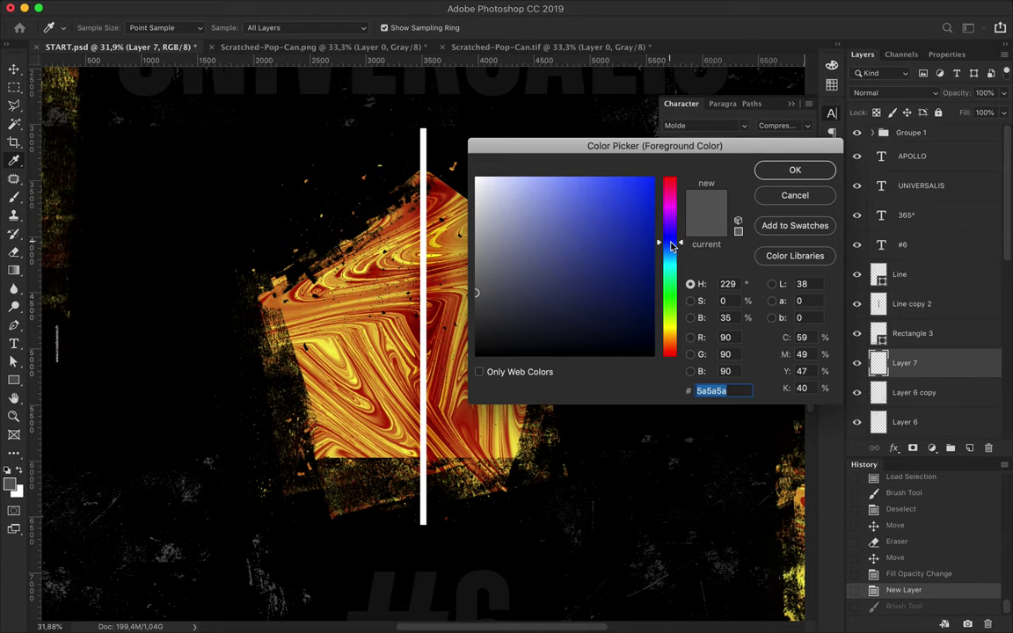
{"action": "left_click_drag", "start_coordinate": [673, 245], "coordinate": [670, 223]}
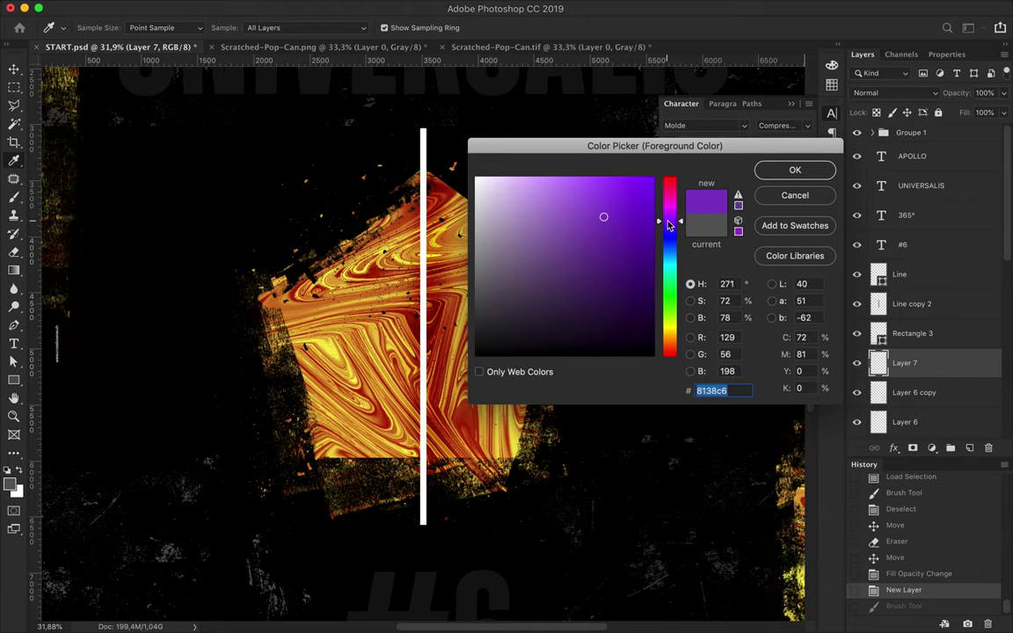
{"action": "left_click", "coordinate": [794, 169]}
{"action": "key", "text": "b"}
{"action": "left_click_drag", "start_coordinate": [290, 176], "coordinate": [395, 317]}
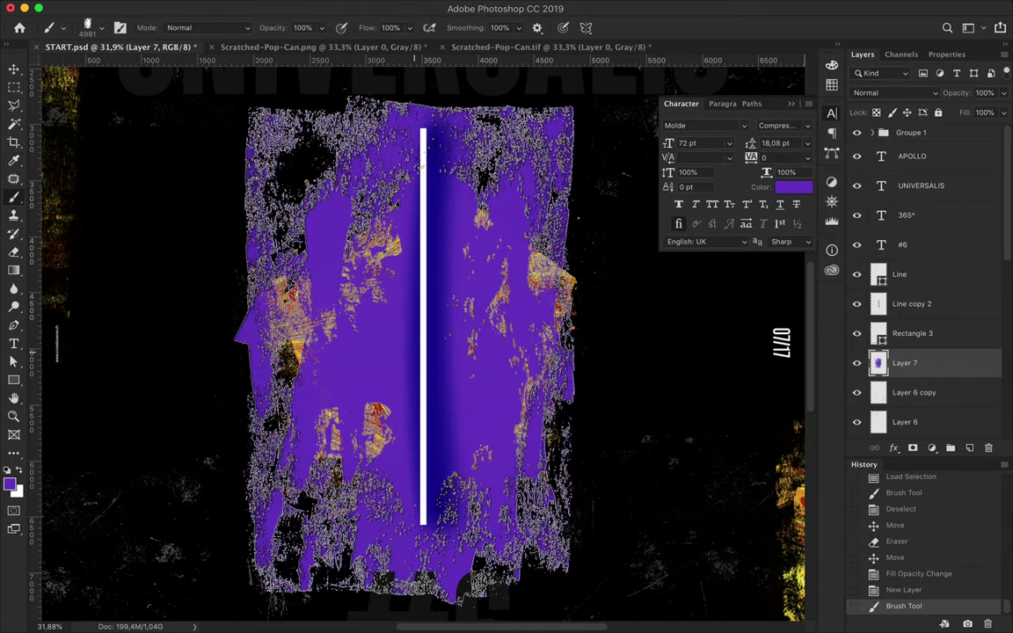
Step: Rotate the purple patch 90°, scale it slightly and move it onto the pentagon
{"action": "key", "text": "super+t"}
{"action": "left_click_drag", "start_coordinate": [184, 70], "coordinate": [581, 215]}
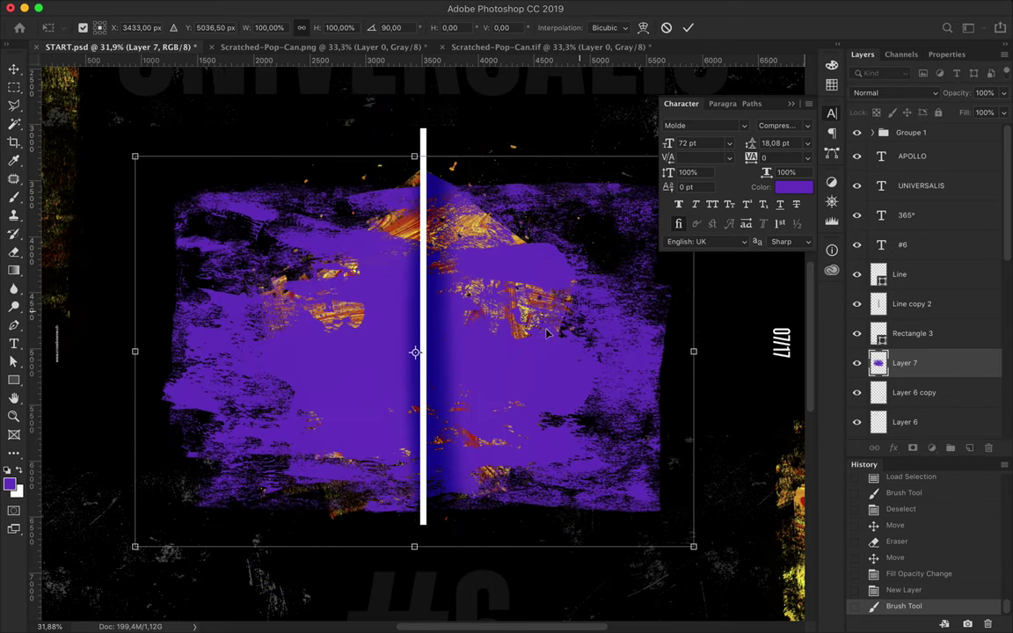
{"action": "left_click_drag", "start_coordinate": [546, 332], "coordinate": [687, 330]}
{"action": "scroll", "coordinate": [423, 343], "scroll_direction": "down", "scroll_amount": 1}
{"action": "left_click_drag", "start_coordinate": [703, 472], "coordinate": [530, 403]}
{"action": "key", "text": "Return"}
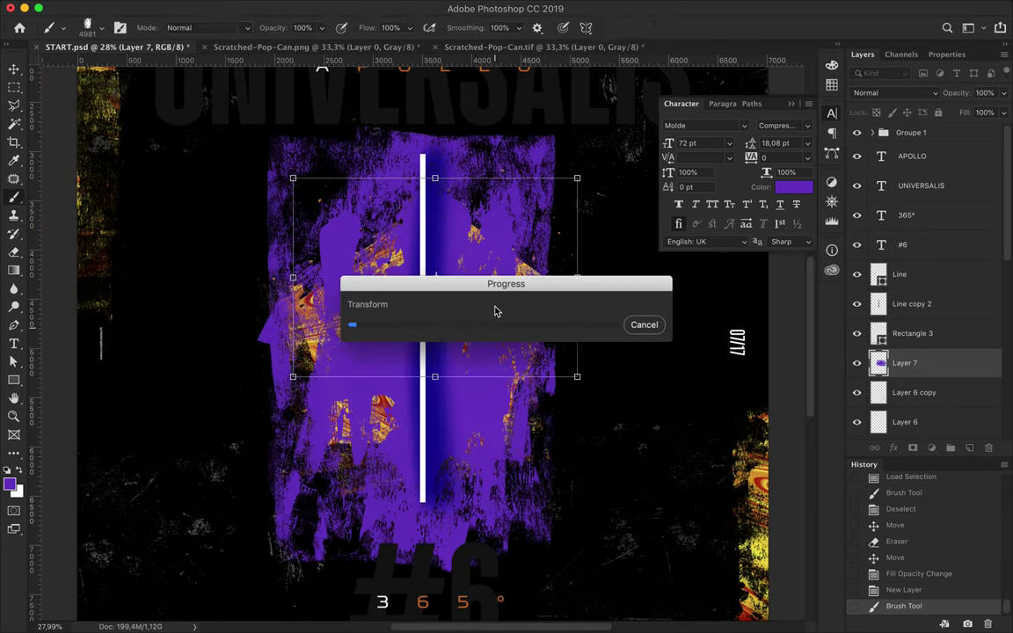
{"action": "left_click", "coordinate": [488, 295]}
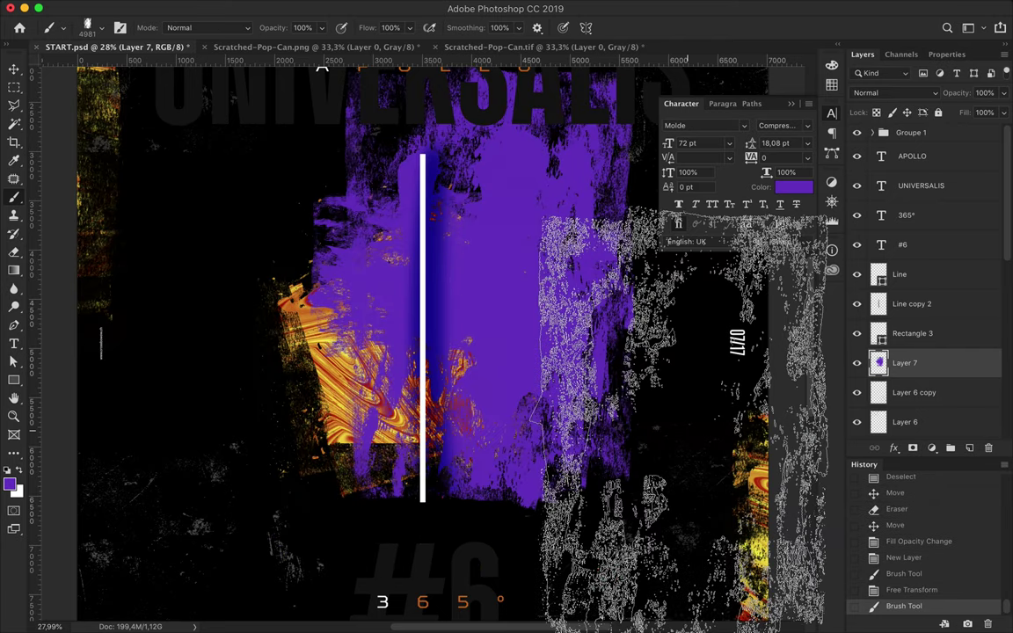
{"action": "key", "text": "v"}
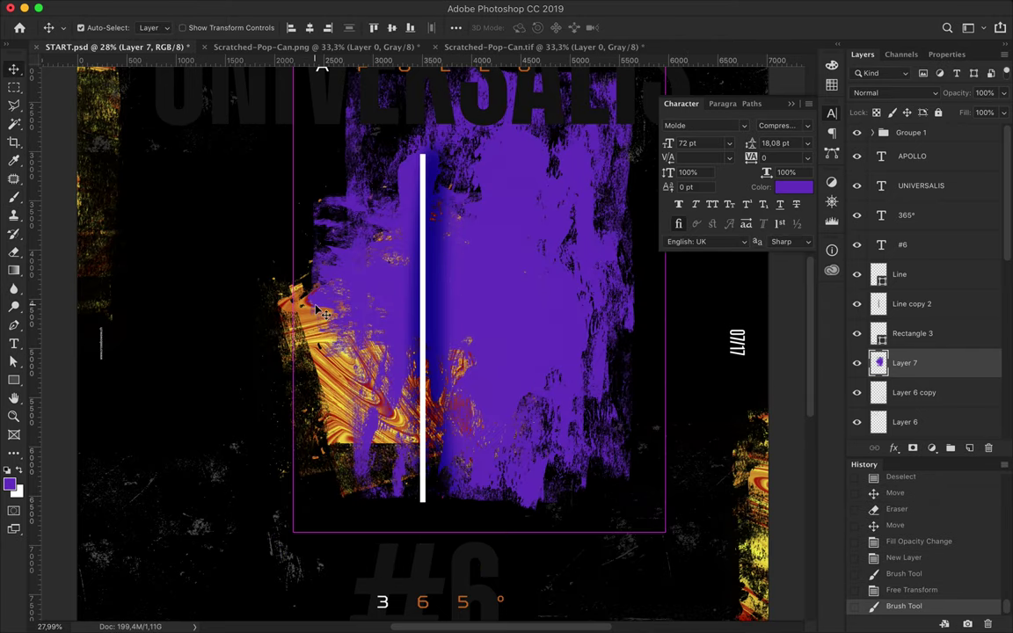
{"action": "key", "text": "ctrl+z"}
{"action": "left_click_drag", "start_coordinate": [330, 238], "coordinate": [410, 371]}
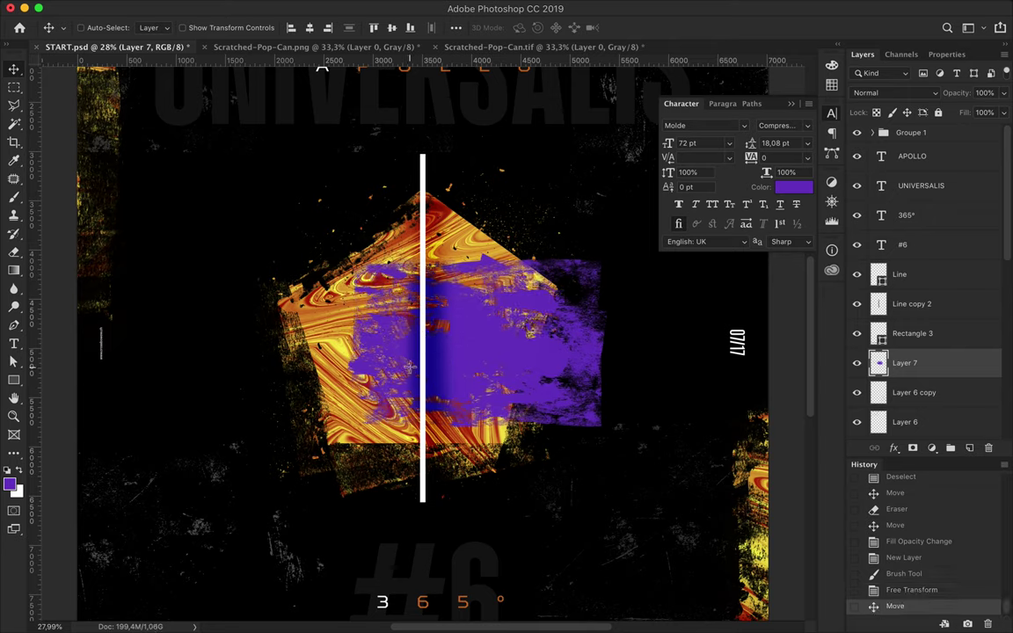
Step: Delete the purple patch's right half using a rectangular selection
{"action": "key", "text": "m"}
{"action": "left_click_drag", "start_coordinate": [422, 231], "coordinate": [648, 452]}
{"action": "key", "text": "Delete"}
{"action": "key", "text": "ctrl+d"}
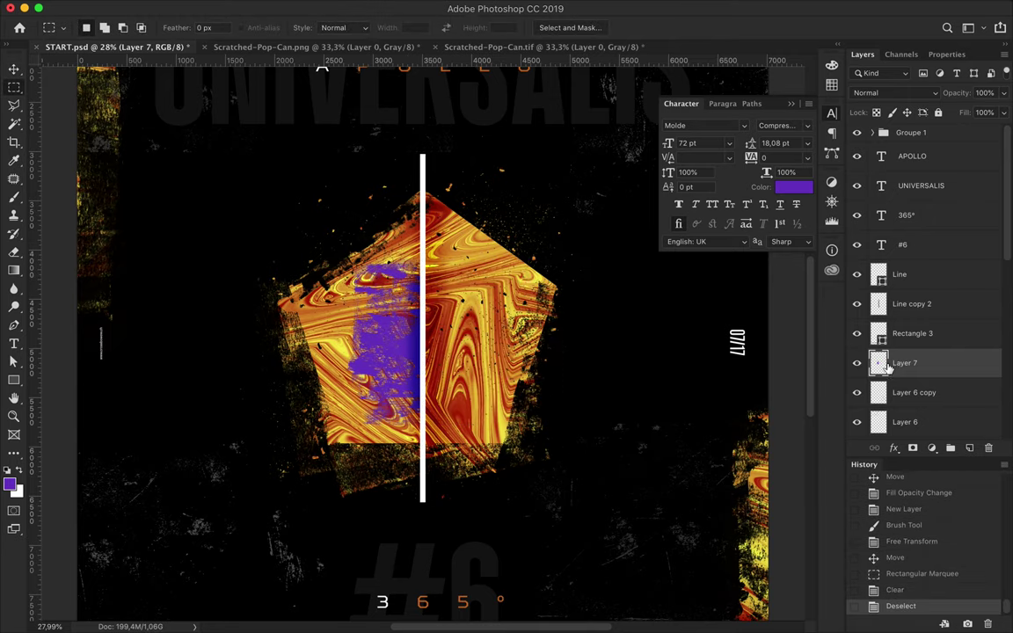
{"action": "left_click", "coordinate": [970, 450]}
Step: With the purple patch loaded as a selection, paint black strokes over it on Layer 8
{"action": "left_click", "coordinate": [879, 392], "text": "ctrl"}
{"action": "key", "text": "b"}
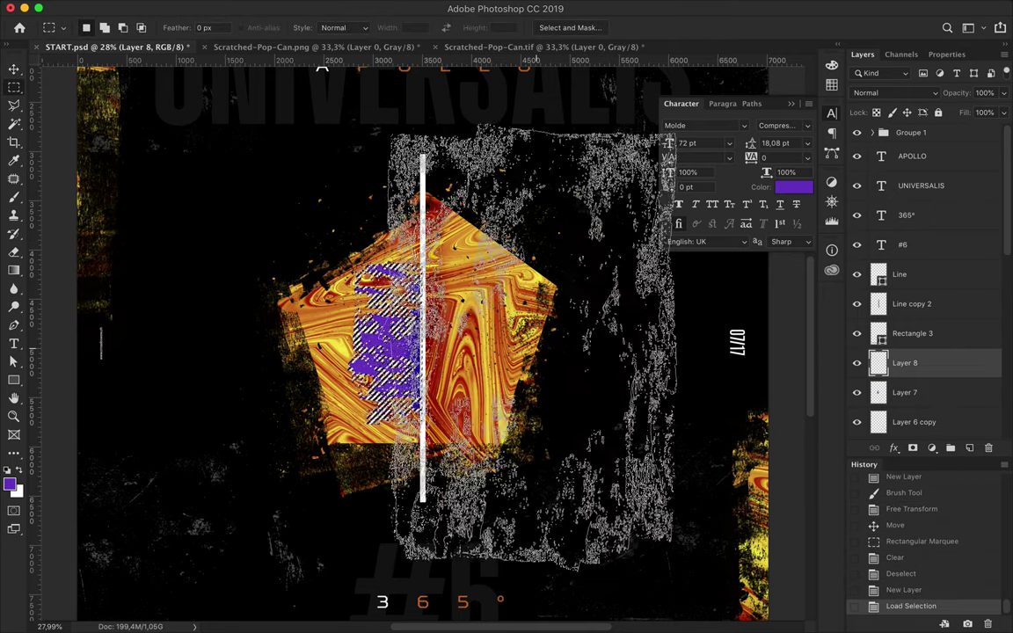
{"action": "key", "text": "i"}
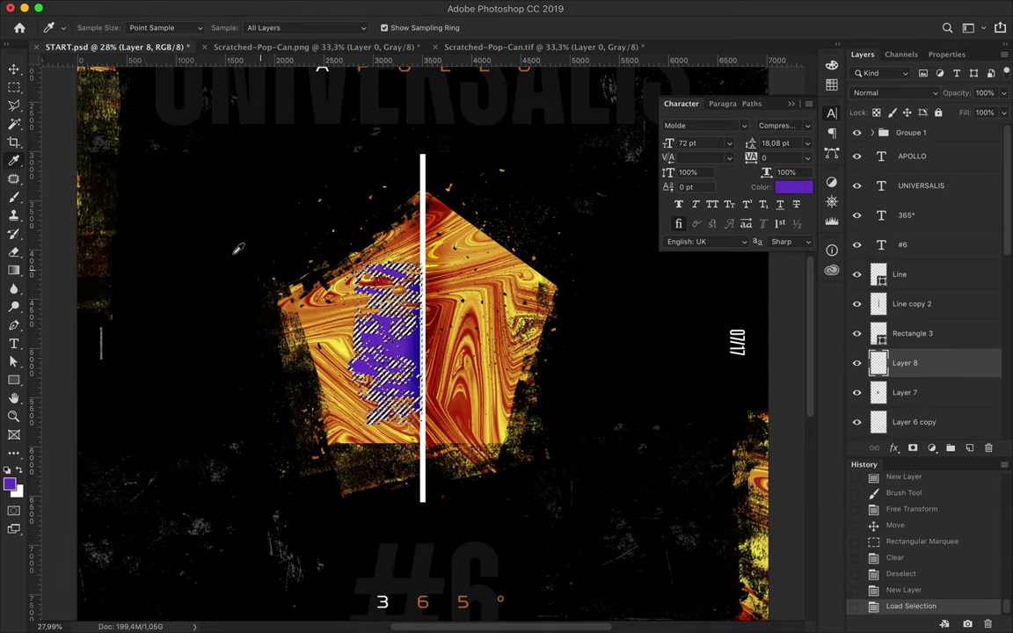
{"action": "key", "text": "d"}
{"action": "key", "text": "b"}
{"action": "left_click_drag", "start_coordinate": [376, 316], "coordinate": [361, 369]}
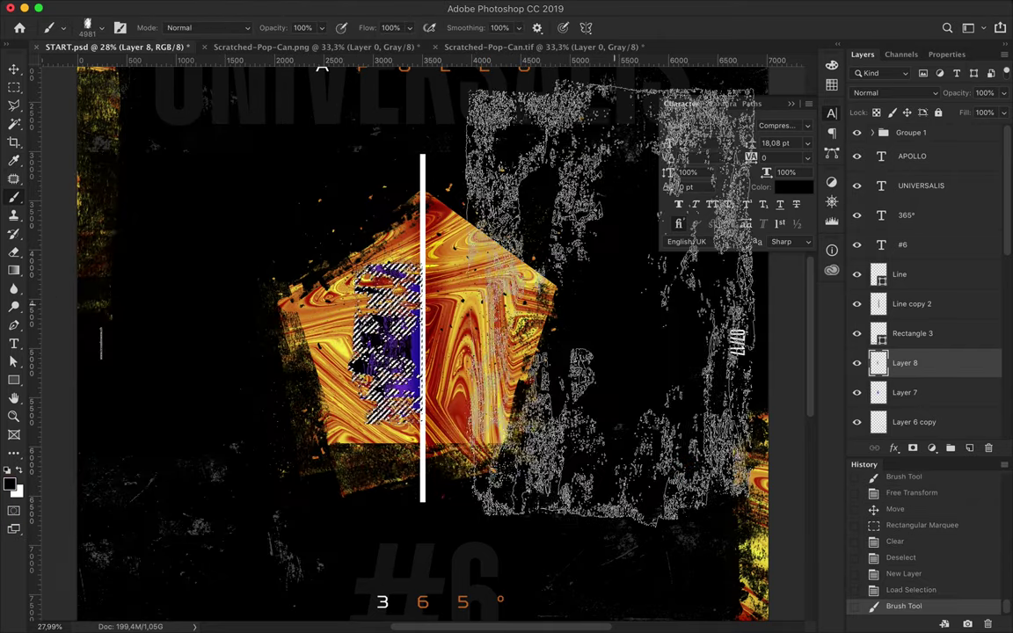
{"action": "key", "text": "ctrl+d"}
{"action": "key", "text": "m"}
Step: Set Layer 8 to Soft Light and add Layer 9 with the patch selection loaded
{"action": "left_click", "coordinate": [883, 92]}
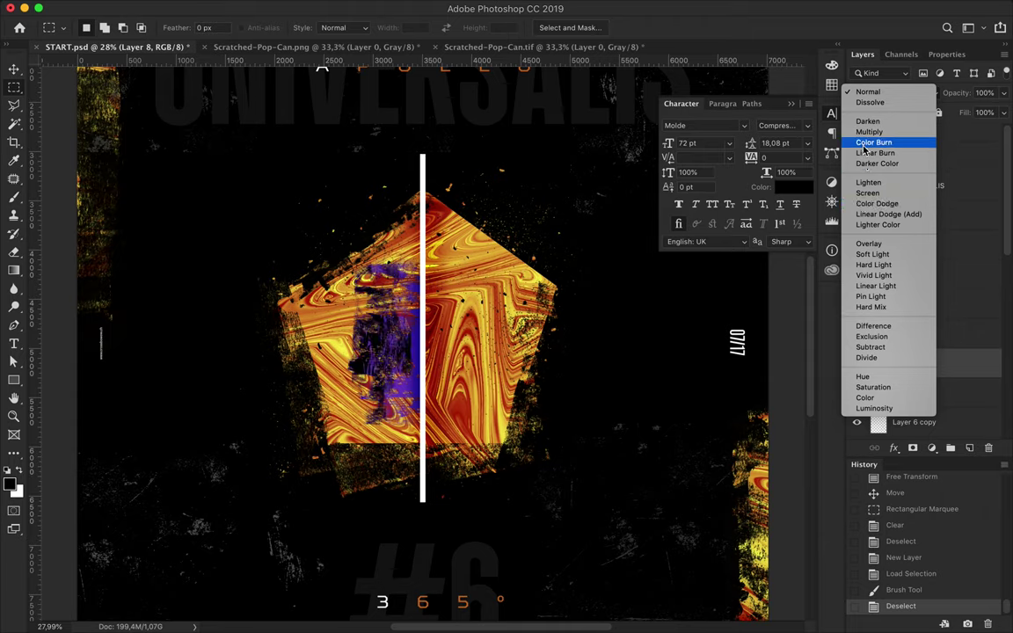
{"action": "left_click", "coordinate": [873, 254]}
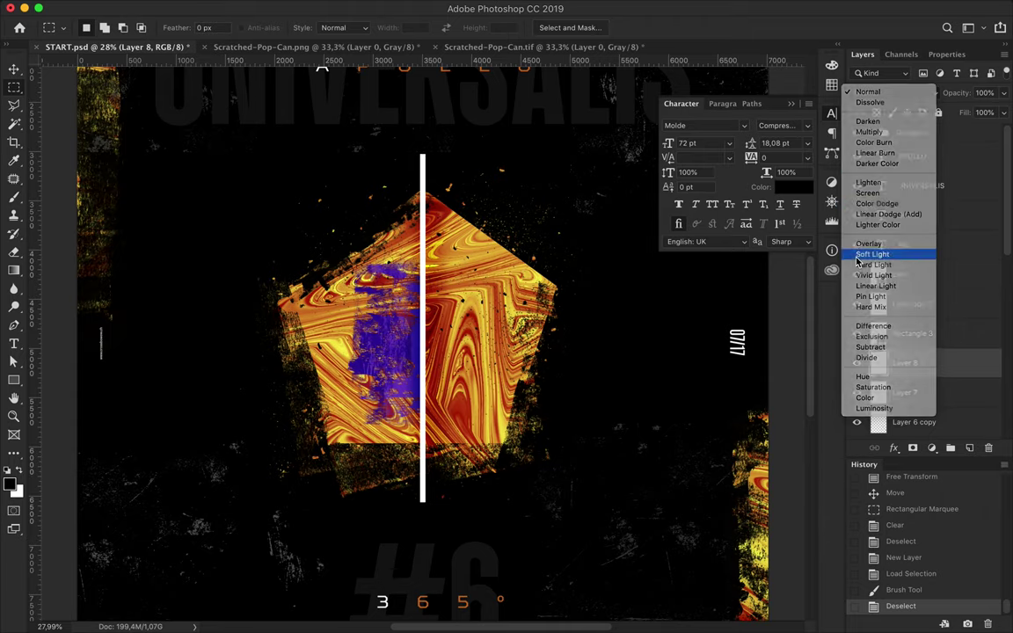
{"action": "left_click", "coordinate": [968, 448]}
{"action": "left_click", "coordinate": [878, 392], "text": "super"}
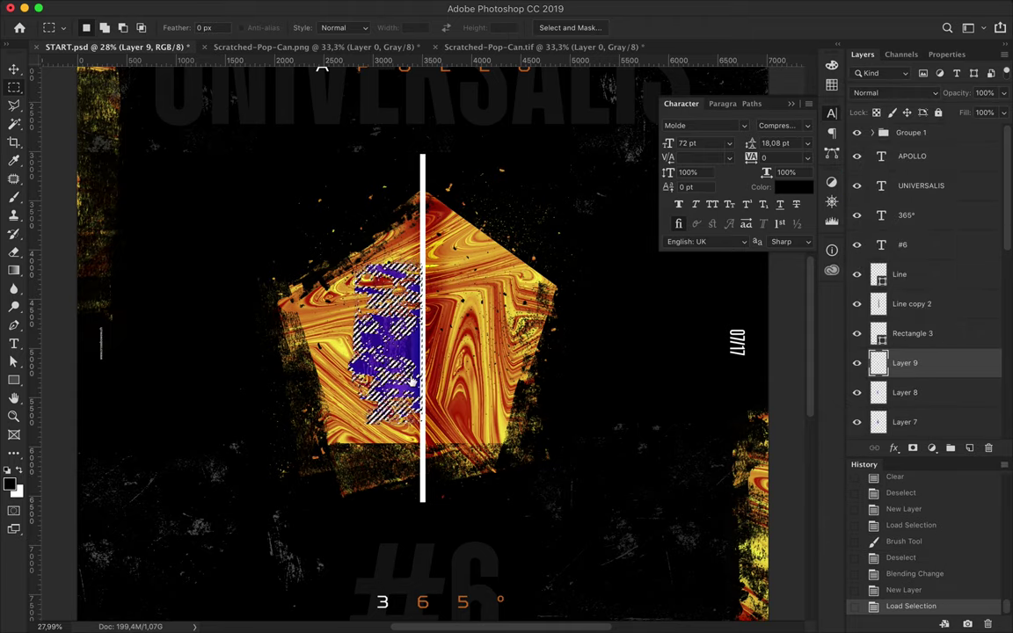
Step: Paint light strokes over the pentagon's left-half patch on Layer 9 and blend it with Soft Light
{"action": "key", "text": "i"}
{"action": "left_click", "coordinate": [420, 428]}
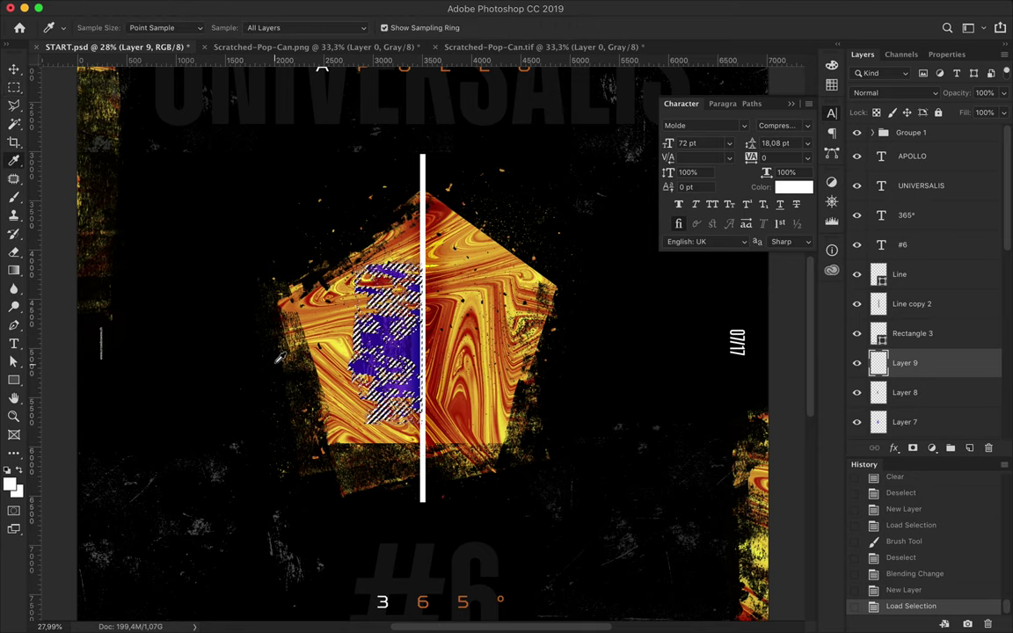
{"action": "key", "text": "b"}
{"action": "left_click_drag", "start_coordinate": [387, 281], "coordinate": [369, 378]}
{"action": "key", "text": "ctrl+d"}
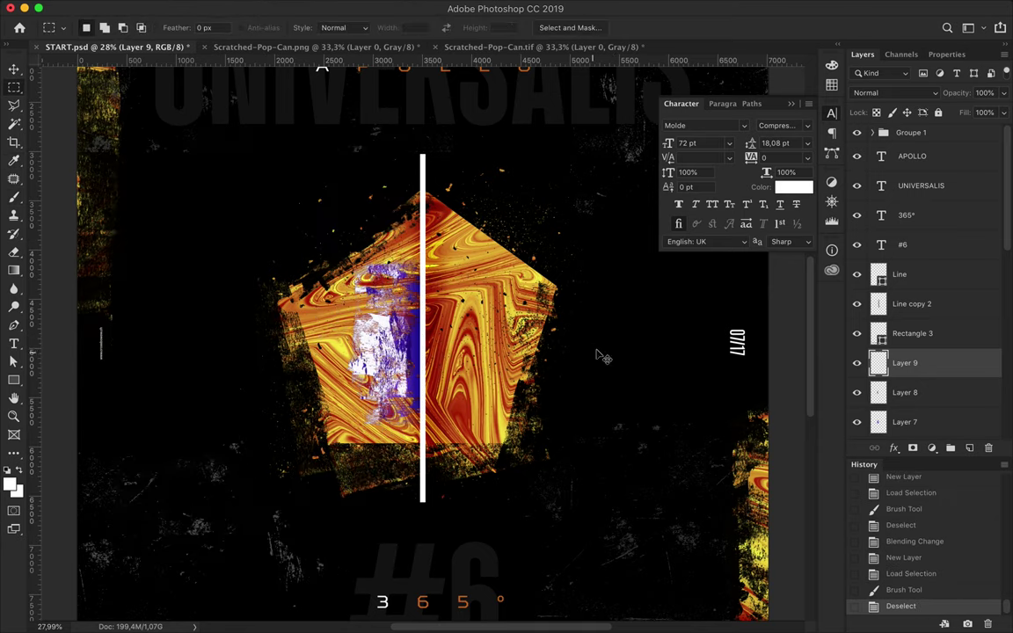
{"action": "key", "text": "v"}
{"action": "left_click", "coordinate": [894, 92]}
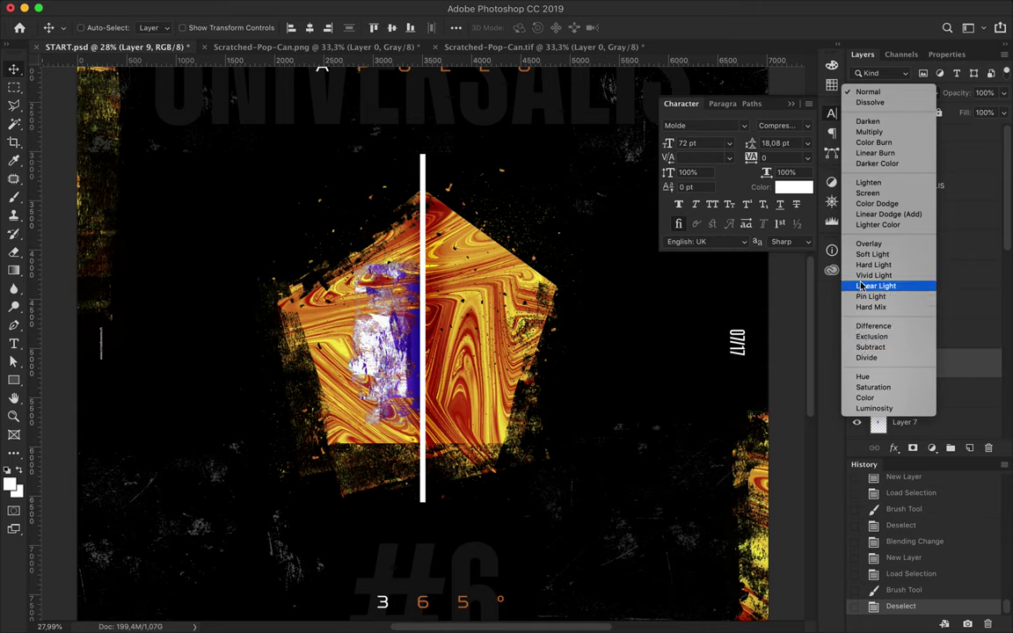
{"action": "left_click", "coordinate": [862, 254]}
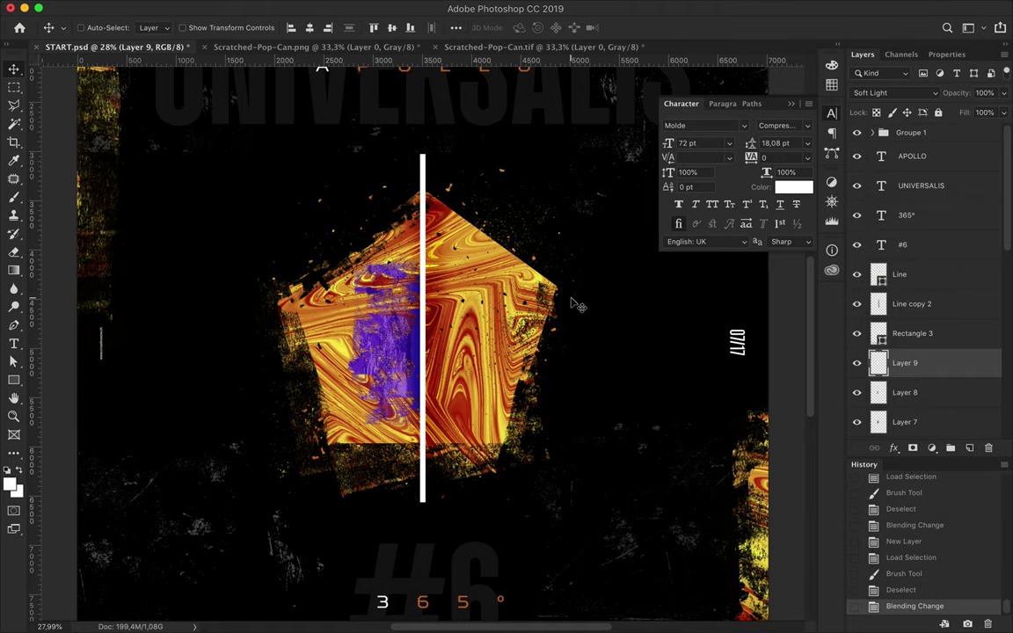
{"action": "scroll", "coordinate": [573, 303], "scroll_direction": "down", "scroll_amount": 3}
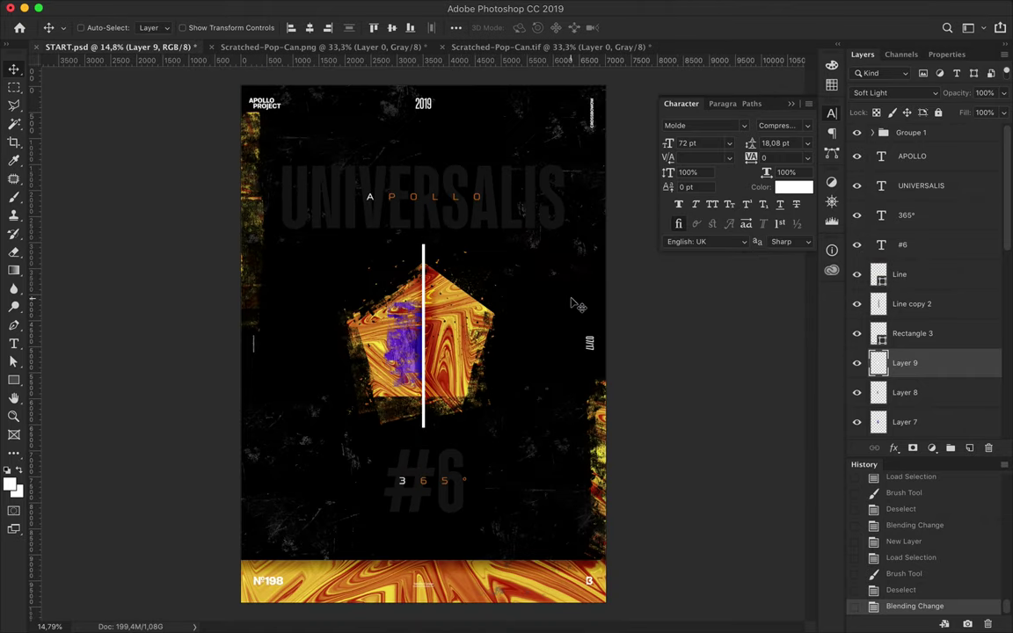
{"action": "key", "text": "b"}
{"action": "left_click", "coordinate": [95, 28]}
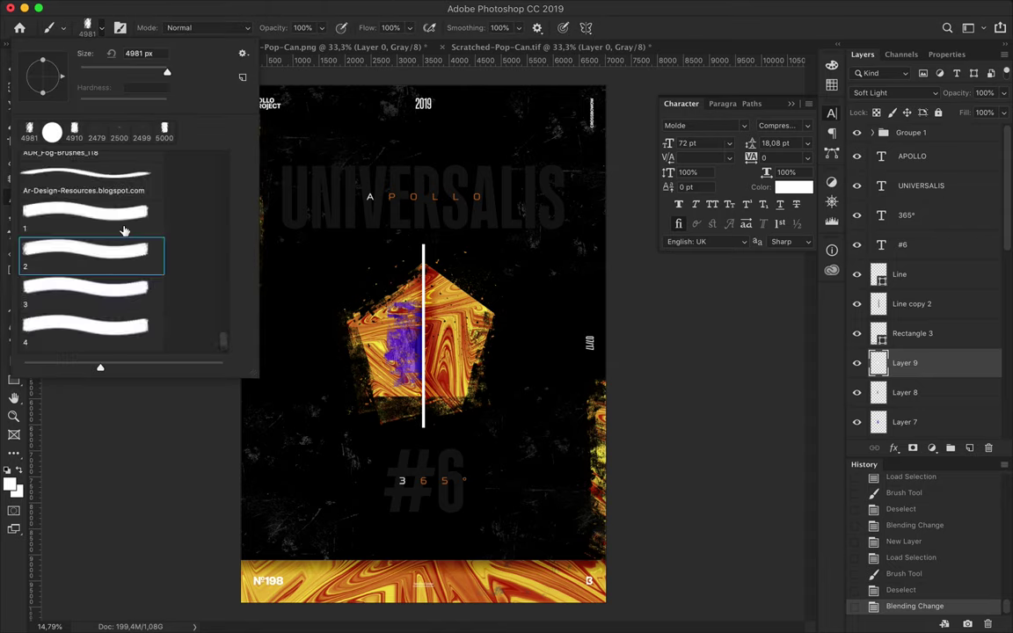
{"action": "left_click", "coordinate": [105, 255]}
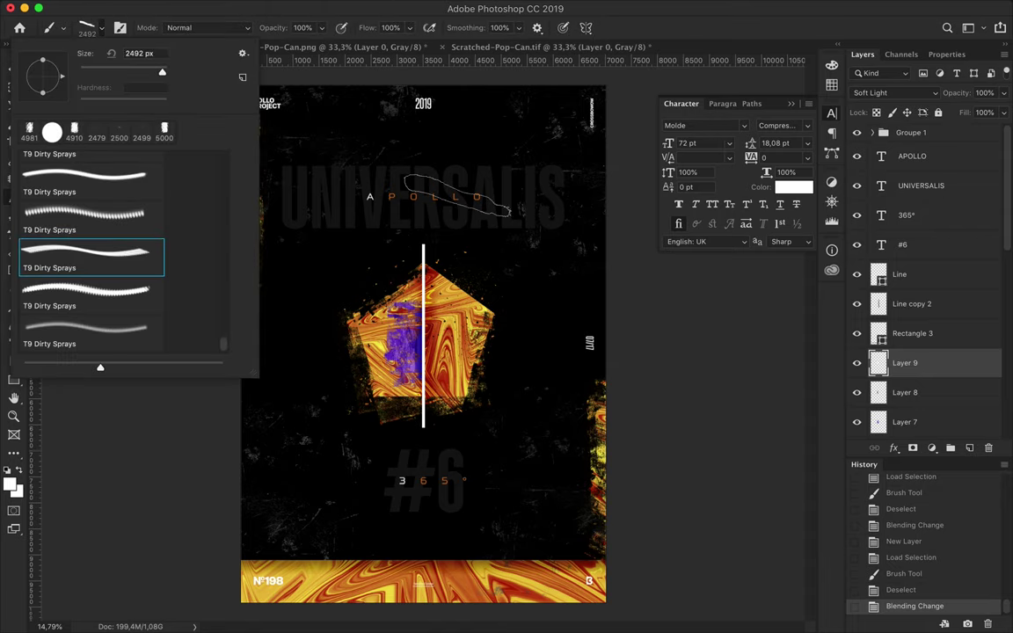
{"action": "left_click", "coordinate": [771, 110]}
{"action": "left_click", "coordinate": [390, 195], "text": "alt"}
{"action": "left_click_drag", "start_coordinate": [437, 192], "coordinate": [544, 182]}
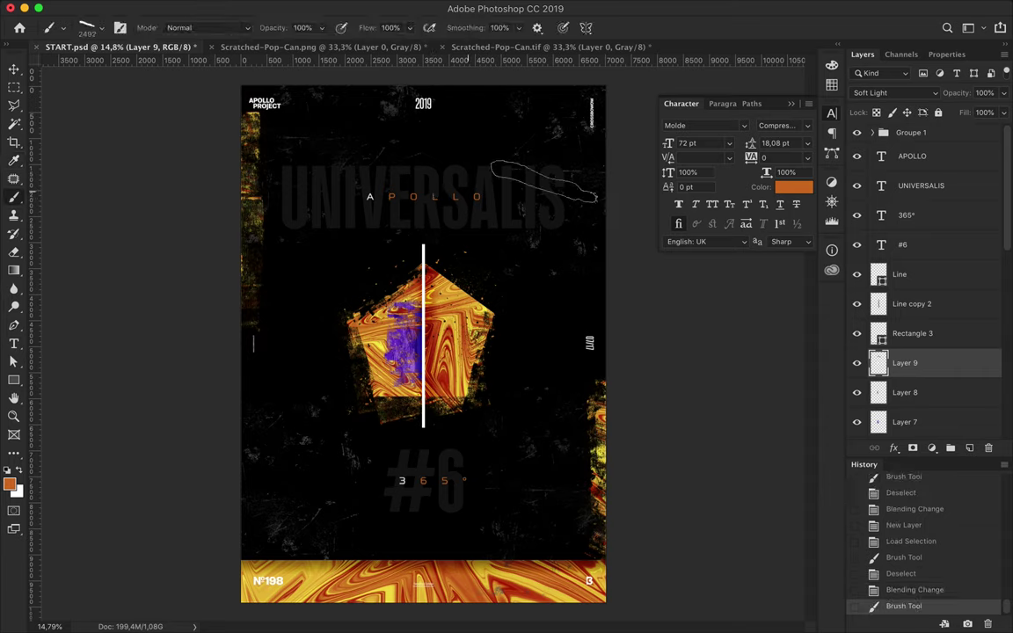
{"action": "left_click_drag", "start_coordinate": [947, 368], "coordinate": [936, 260]}
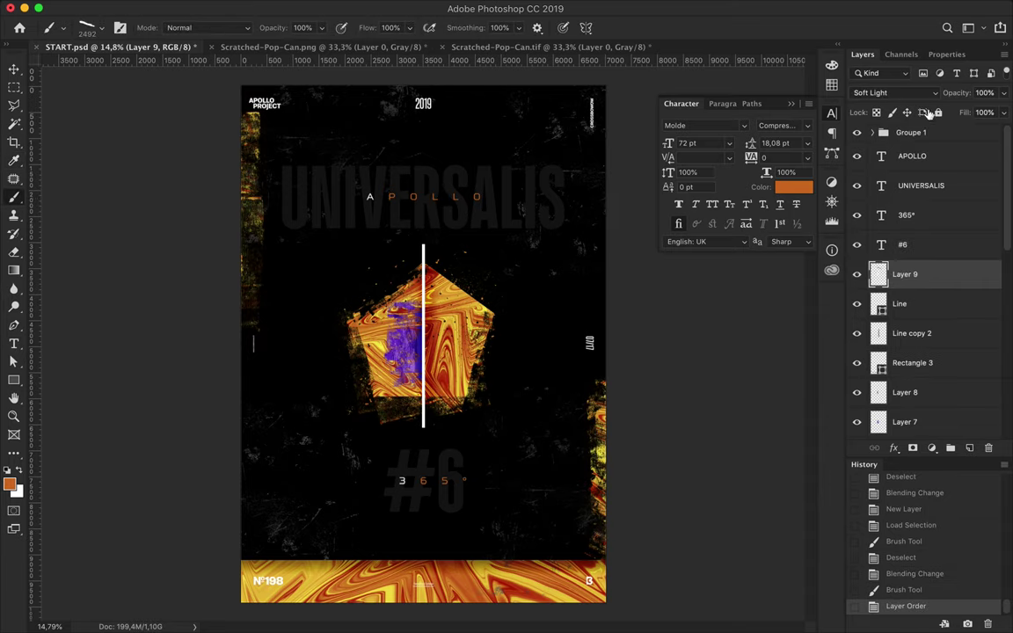
{"action": "left_click", "coordinate": [888, 93]}
{"action": "key", "text": "Escape"}
{"action": "key", "text": "ctrl+z"}
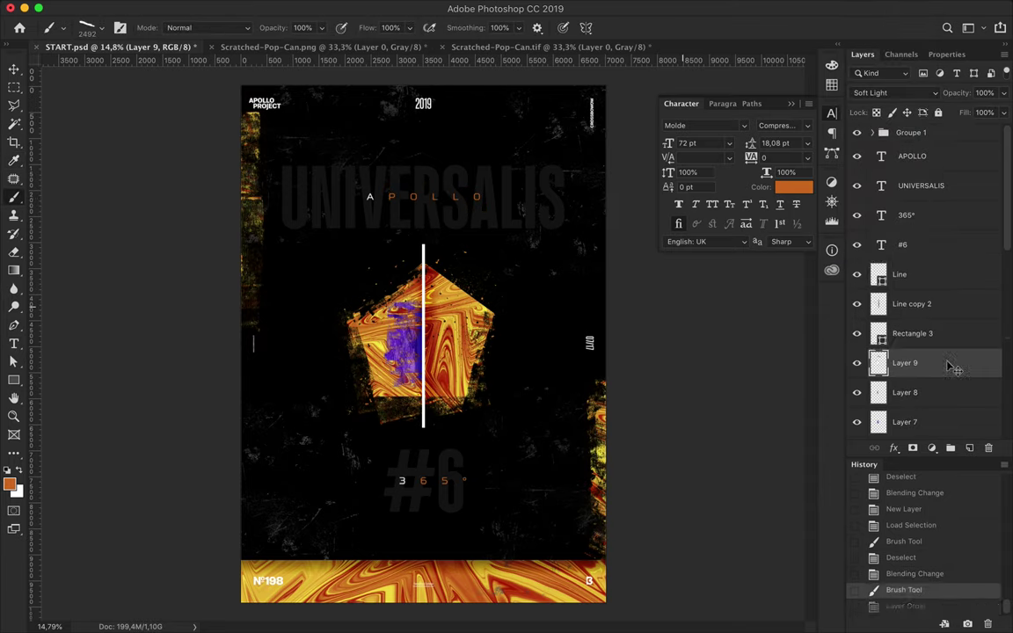
{"action": "left_click", "coordinate": [969, 448]}
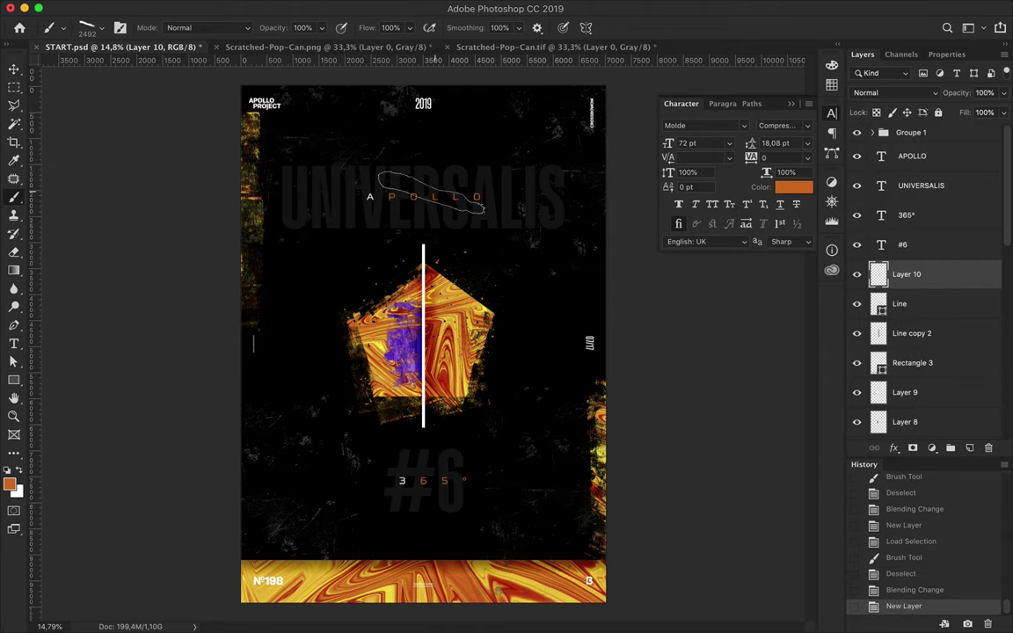
{"action": "left_click", "coordinate": [430, 192]}
{"action": "left_click_drag", "start_coordinate": [906, 274], "coordinate": [906, 144]}
{"action": "key", "text": "v"}
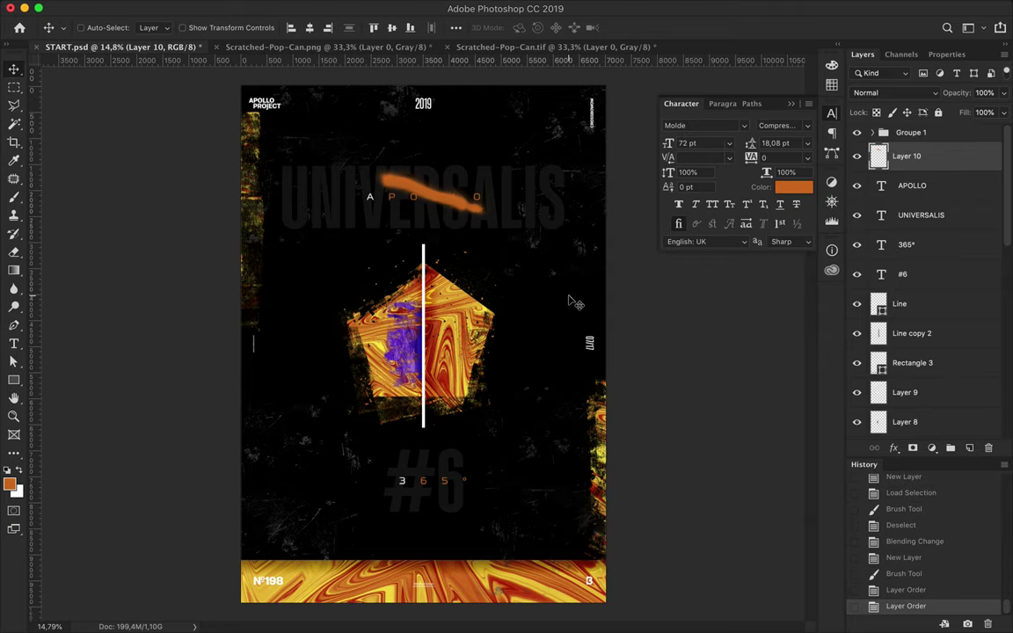
{"action": "key", "text": "e"}
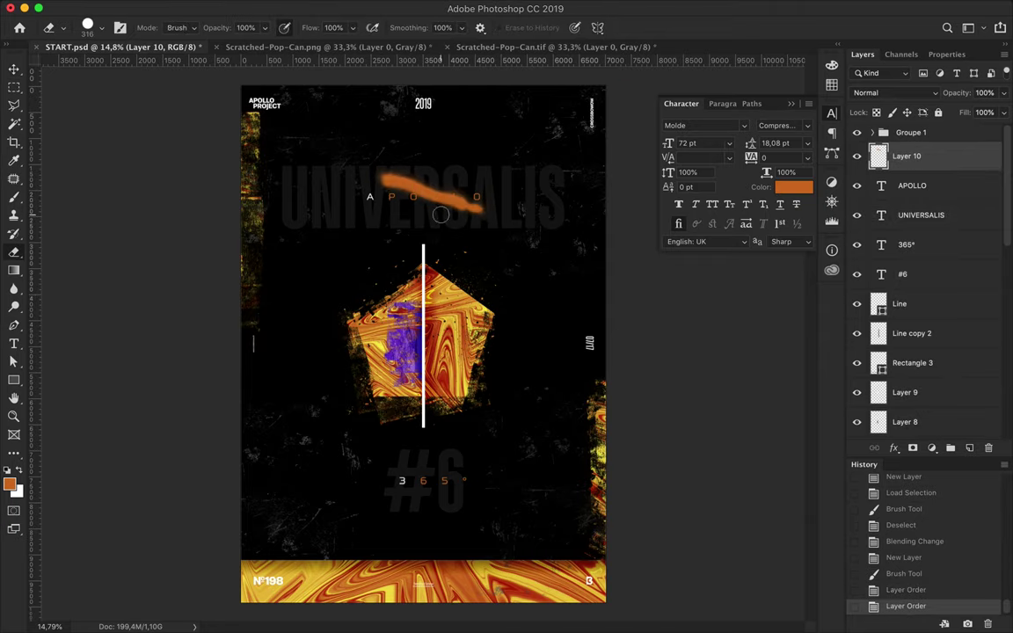
{"action": "left_click_drag", "start_coordinate": [440, 214], "coordinate": [449, 197]}
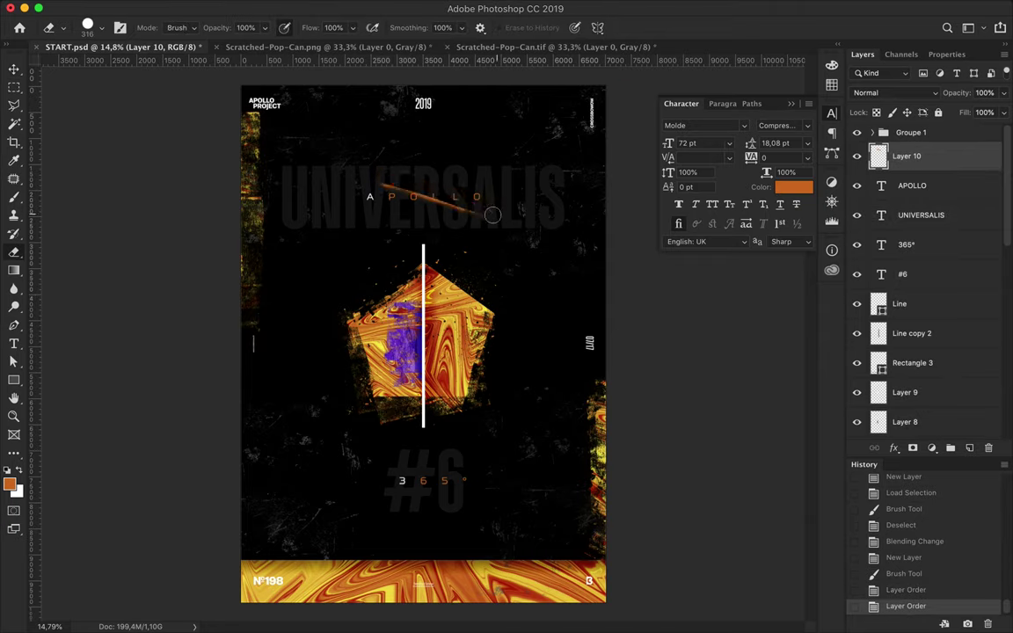
{"action": "key", "text": "b"}
{"action": "left_click", "coordinate": [102, 27]}
{"action": "left_click", "coordinate": [91, 255]}
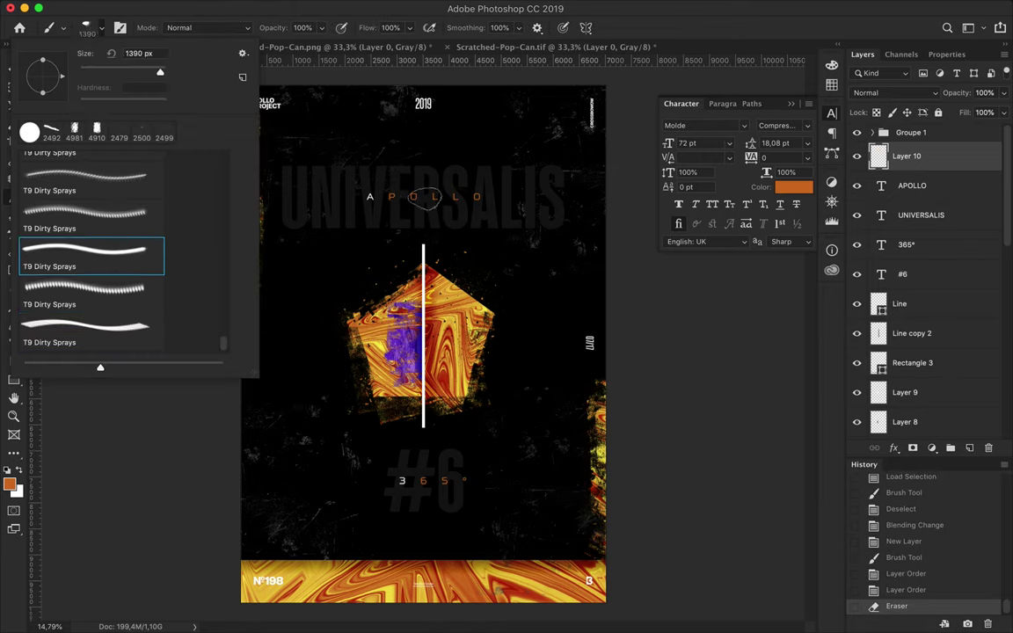
{"action": "left_click", "coordinate": [425, 197]}
{"action": "key", "text": "ctrl+z"}
{"action": "key", "text": "ctrl+z"}
{"action": "key", "text": "ctrl+z"}
{"action": "left_click", "coordinate": [490, 199]}
{"action": "key", "text": "v"}
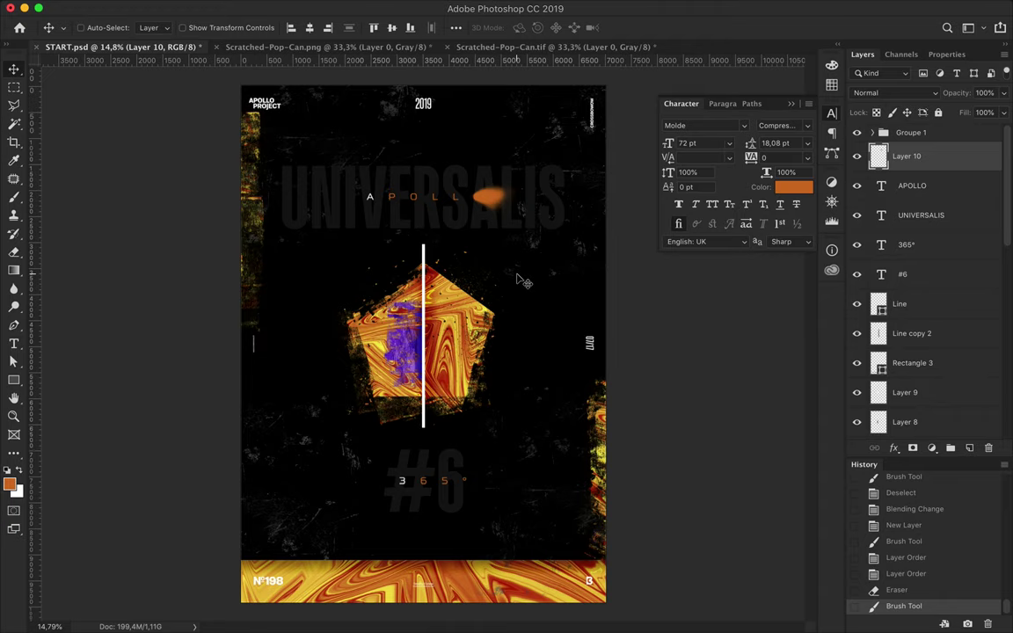
{"action": "key", "text": "Delete"}
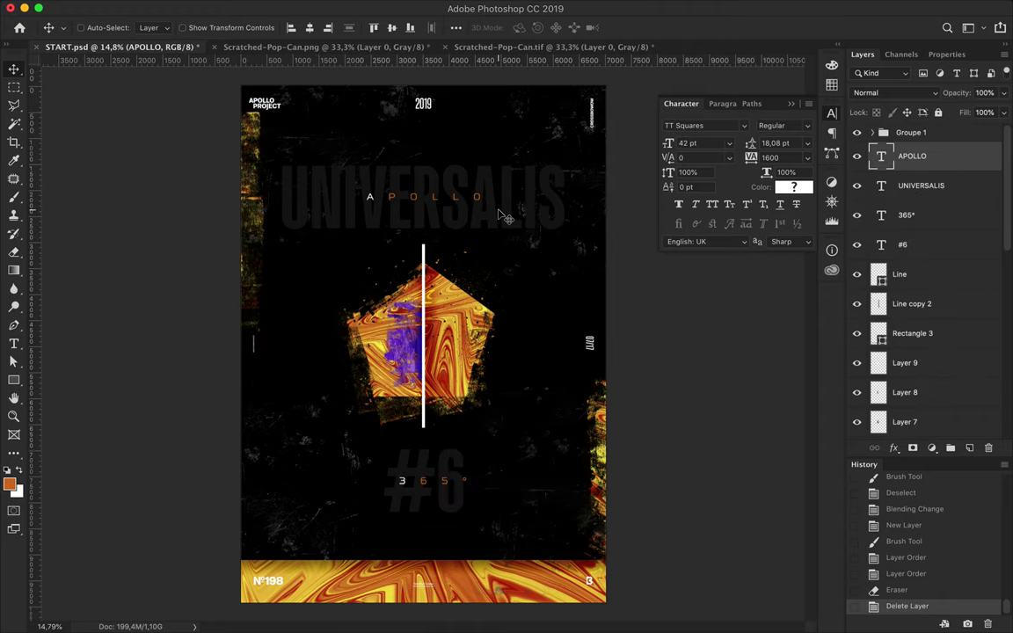
Step: Merge Rectangle 1 copy with Levels 1 copy, and Rectangle 1 with Levels 1
{"action": "scroll", "coordinate": [499, 211], "scroll_direction": "up", "scroll_amount": 2}
{"action": "scroll", "coordinate": [446, 208], "scroll_direction": "down", "scroll_amount": 2}
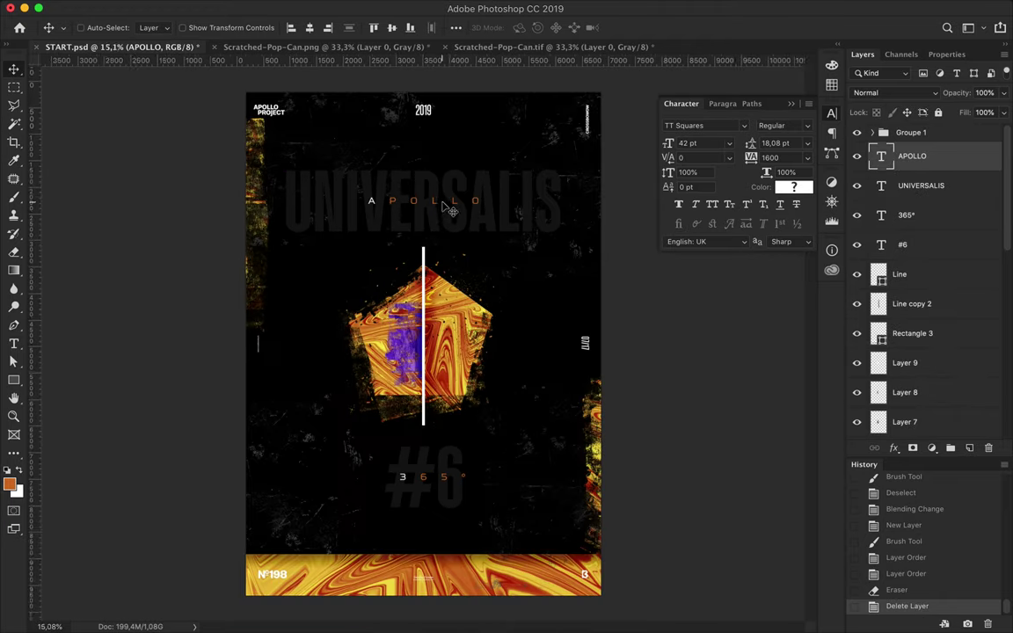
{"action": "left_click", "coordinate": [421, 210], "text": "super"}
{"action": "scroll", "coordinate": [924, 264], "scroll_direction": "up", "scroll_amount": 2}
{"action": "left_click", "coordinate": [923, 242], "text": "super"}
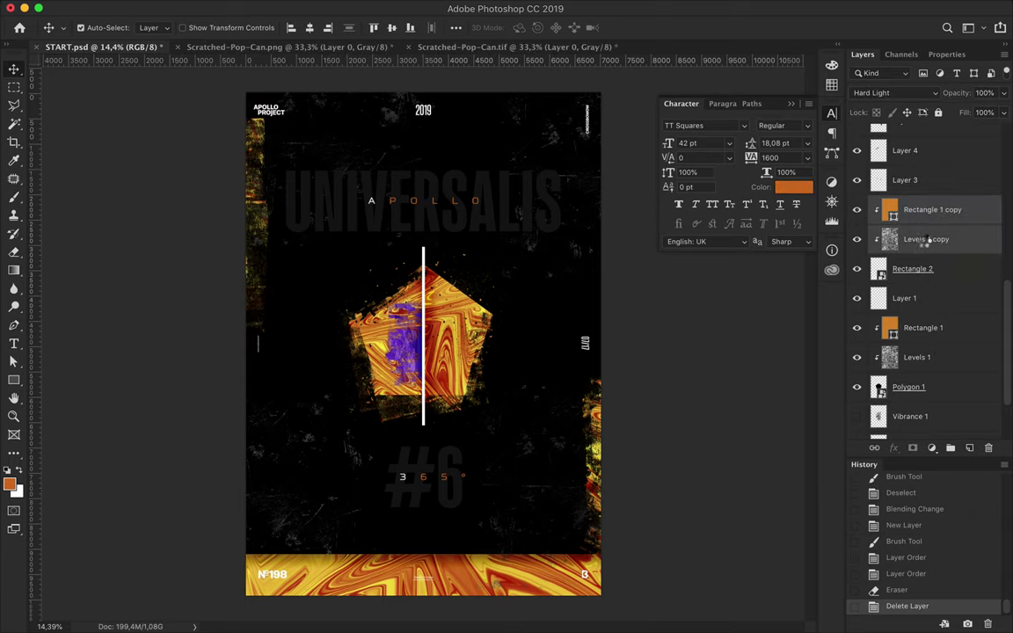
{"action": "key", "text": "super+e"}
{"action": "left_click", "coordinate": [923, 298]}
{"action": "left_click", "coordinate": [919, 328], "text": "super"}
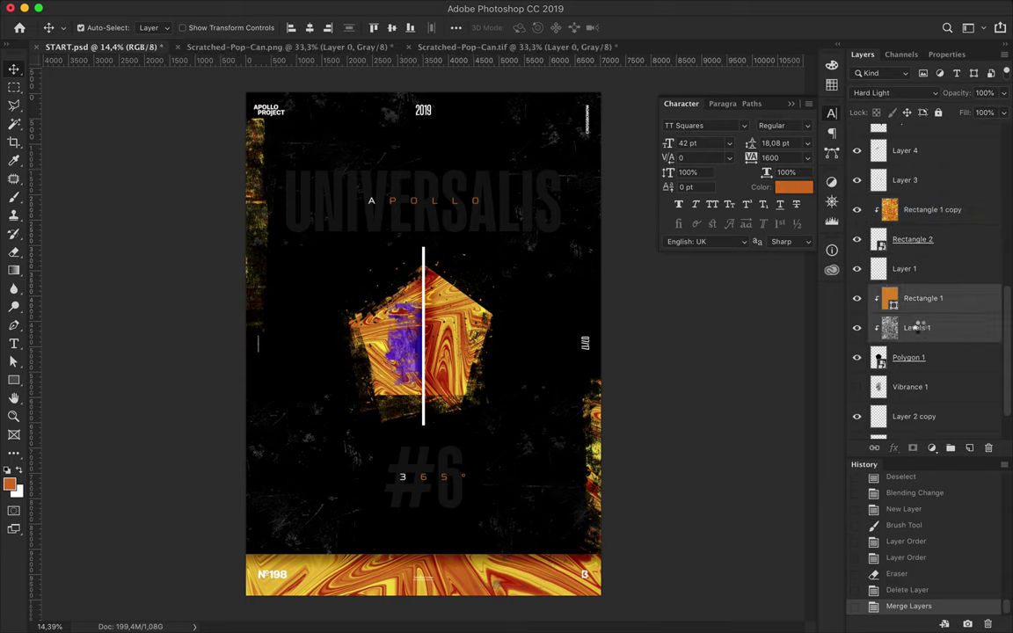
{"action": "key", "text": "super+e"}
Step: Draw a large pentagon, Polygon 2, below Polygon 1 with 57% fill
{"action": "right_click", "coordinate": [13, 379]}
{"action": "left_click", "coordinate": [66, 422]}
{"action": "left_click_drag", "start_coordinate": [422, 345], "coordinate": [425, 211]}
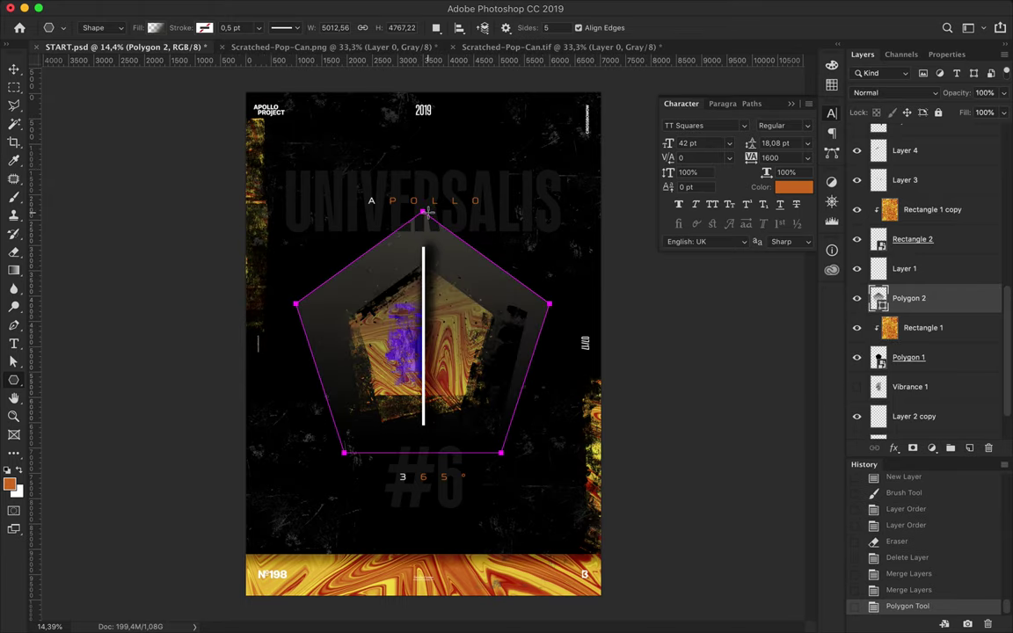
{"action": "left_click_drag", "start_coordinate": [932, 309], "coordinate": [927, 374]}
{"action": "key", "text": "v"}
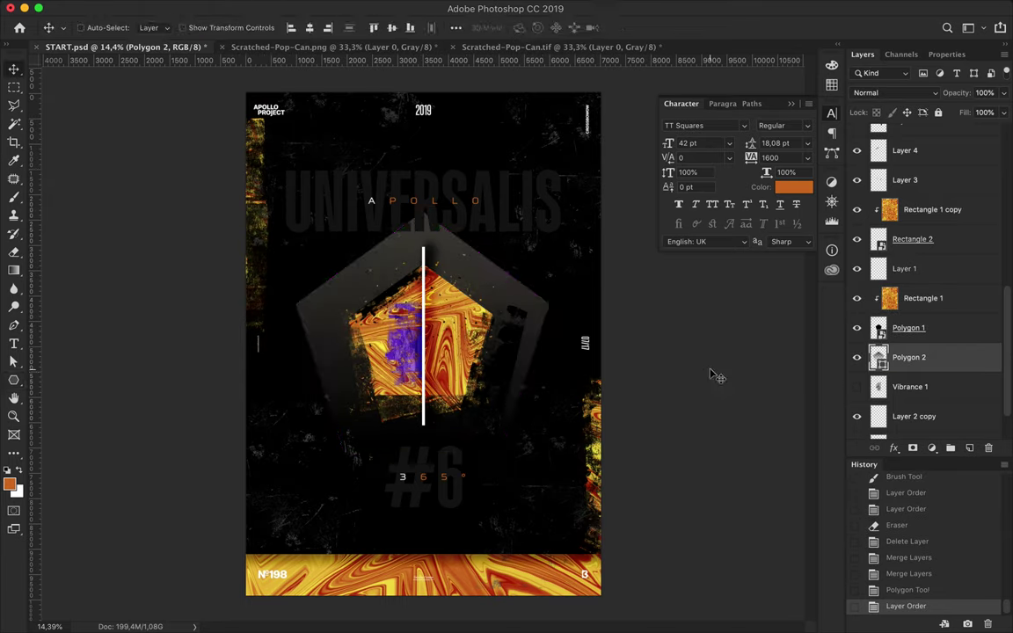
{"action": "left_click", "coordinate": [1003, 113]}
{"action": "left_click", "coordinate": [974, 129]}
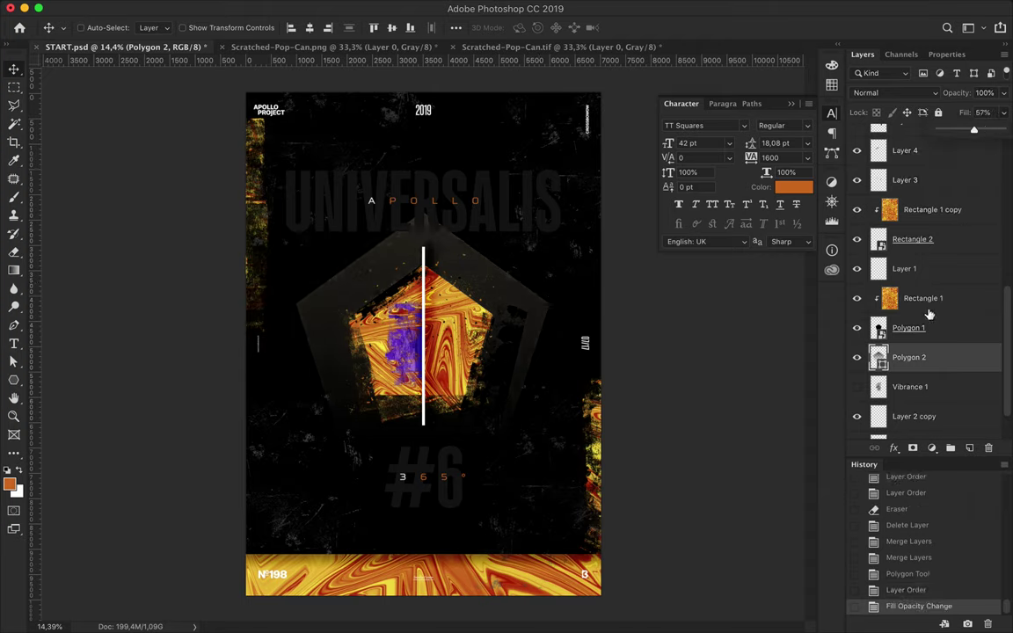
Step: Duplicate Polygon 2 and give the copy 100% fill opacity with no fill colour
{"action": "left_click_drag", "start_coordinate": [964, 360], "coordinate": [960, 351]}
{"action": "key", "text": "shift+0"}
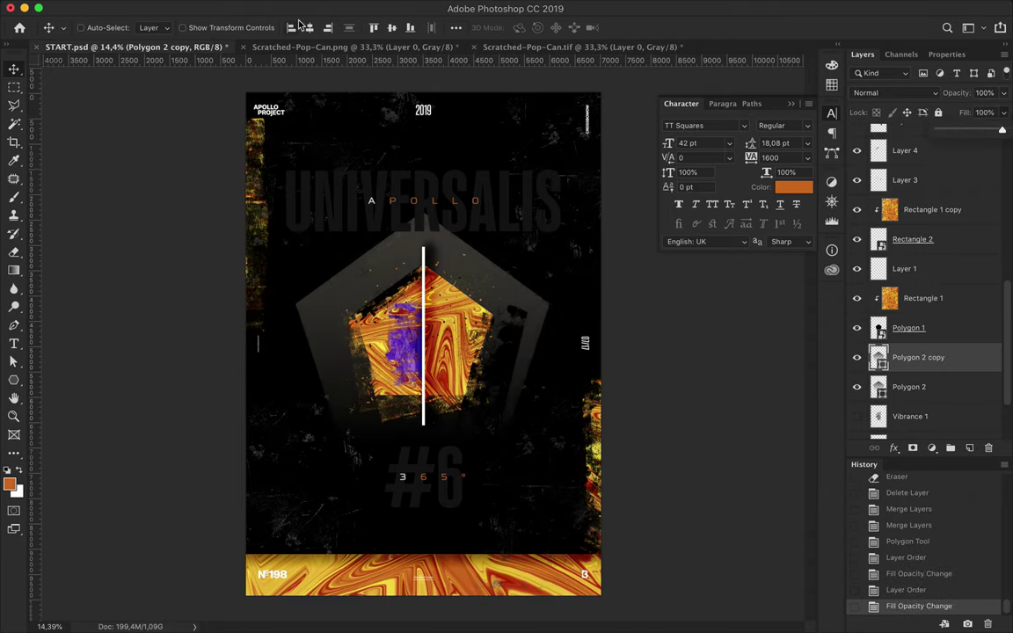
{"action": "key", "text": "a"}
{"action": "left_click", "coordinate": [209, 27]}
{"action": "left_click", "coordinate": [150, 56]}
{"action": "left_click", "coordinate": [258, 27]}
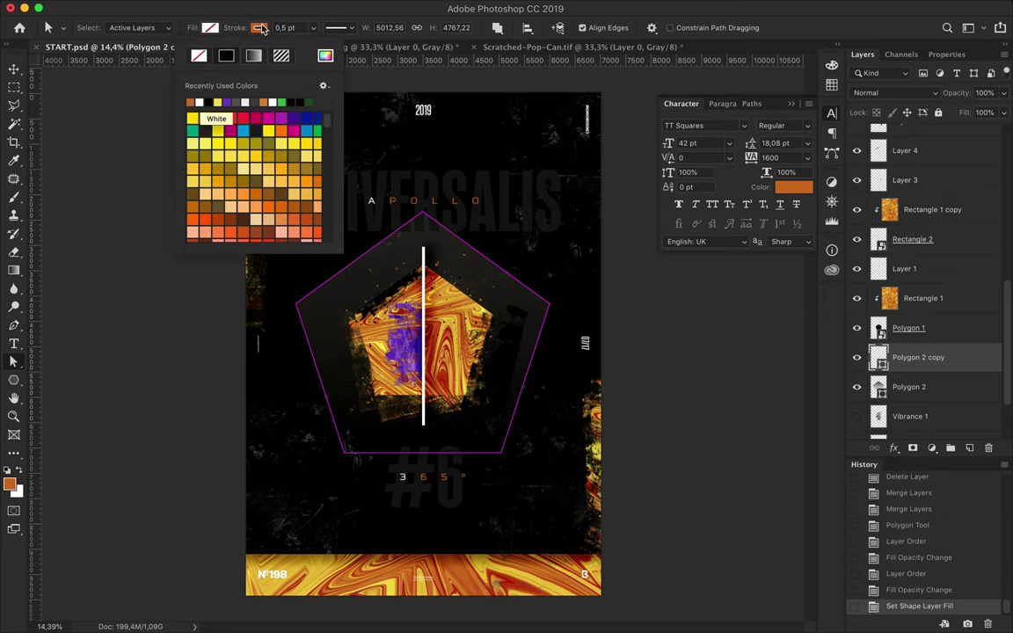
Step: Set Polygon 2 copy's stroke width to 15,5 pt after trying 10,5 and 17,5
{"action": "left_click", "coordinate": [290, 27]}
{"action": "type", "text": "10,5"}
{"action": "key", "text": "Return"}
{"action": "type", "text": "17,5"}
{"action": "key", "text": "Return"}
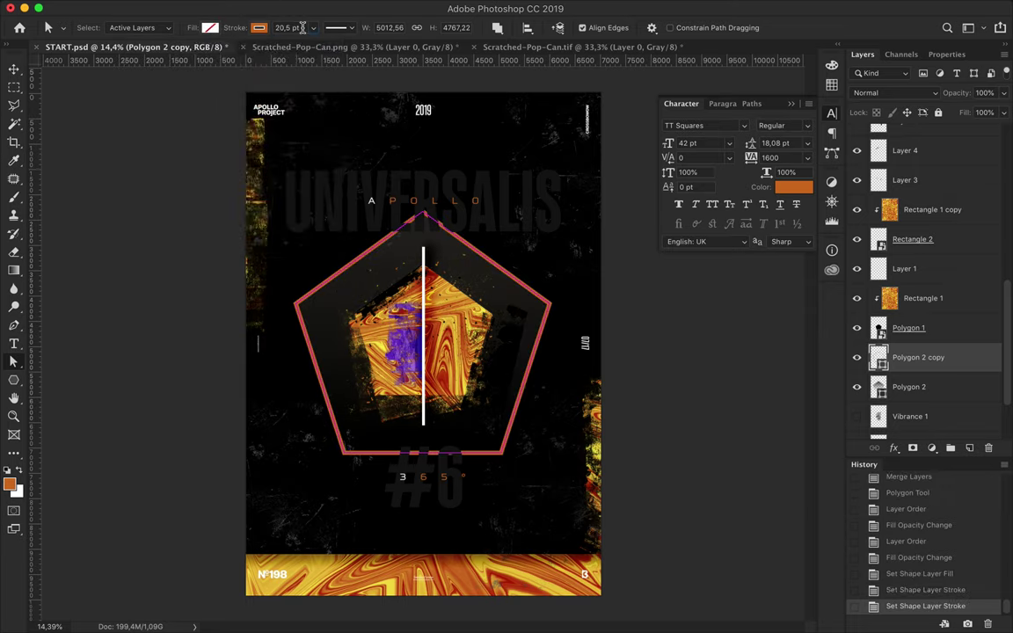
{"action": "type", "text": "15,5"}
{"action": "key", "text": "Return"}
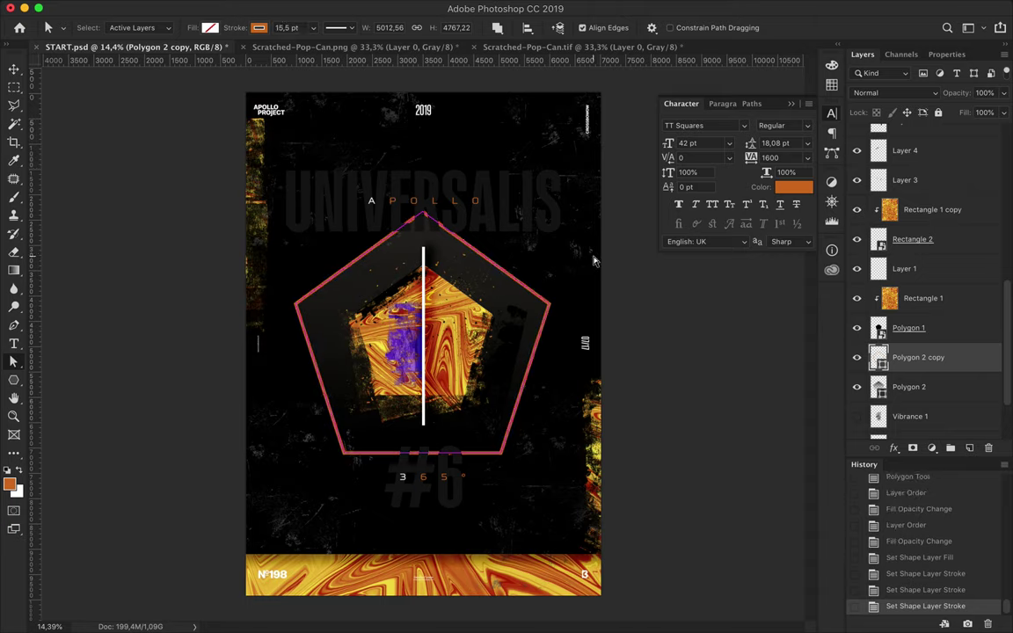
Step: Place marble copy Rectangle 1 copy 2 above Polygon 2 copy as a clipping mask
{"action": "left_click_drag", "start_coordinate": [1009, 297], "coordinate": [879, 343]}
{"action": "left_click", "coordinate": [879, 372], "text": "alt"}
{"action": "key", "text": "v"}
{"action": "key", "text": "m"}
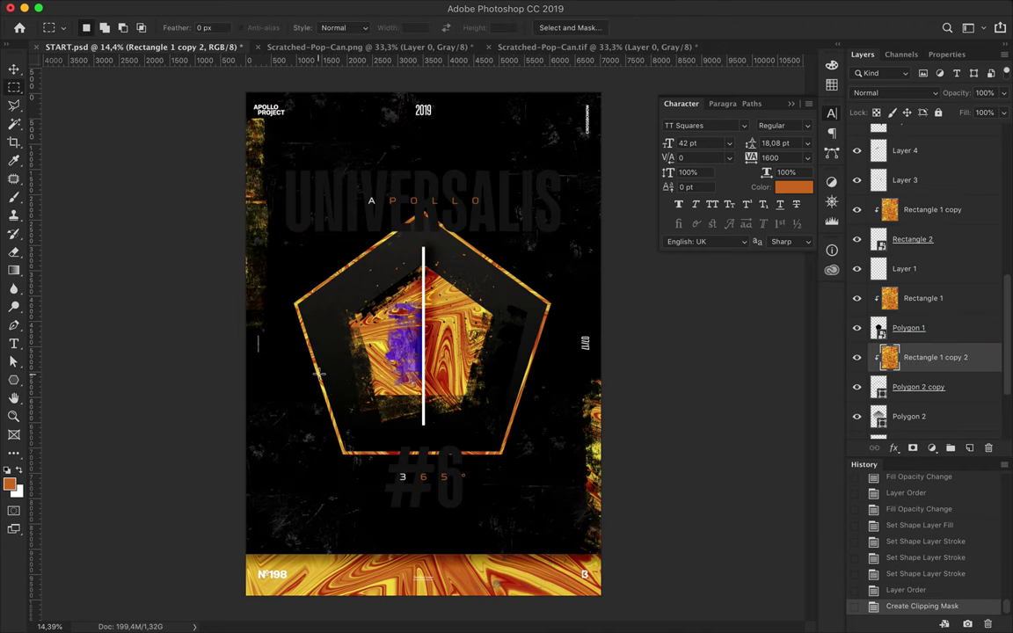
Step: Draw a trial polygon with the Polygon tool and undo it
{"action": "key", "text": "u"}
{"action": "left_click_drag", "start_coordinate": [312, 324], "coordinate": [264, 378]}
{"action": "key", "text": "ctrl+z"}
{"action": "left_click", "coordinate": [154, 27]}
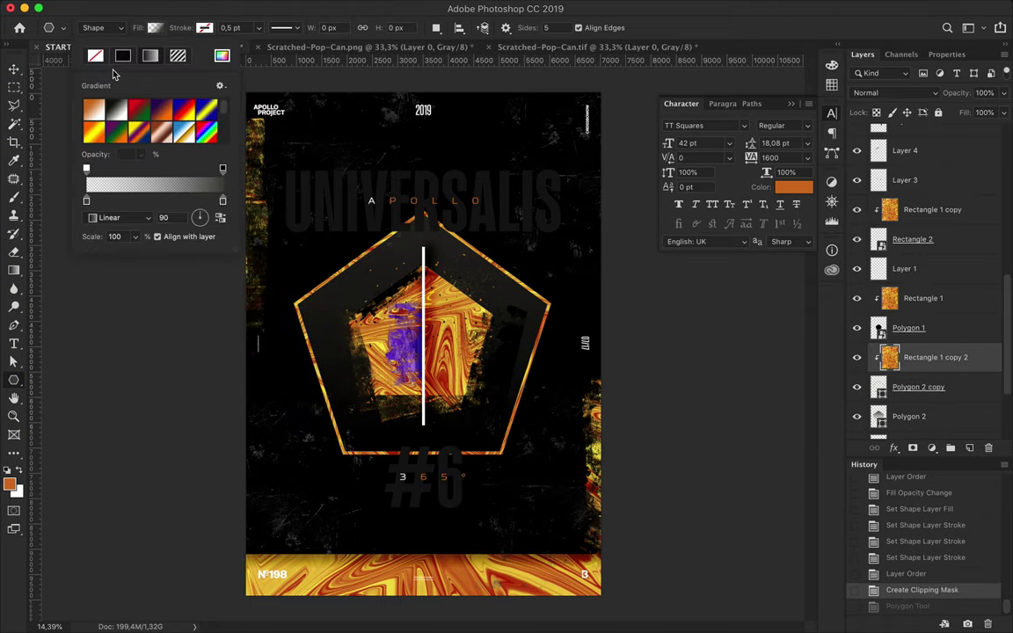
Step: Draw a small solid-orange trial pentagon at left, then delete it
{"action": "left_click", "coordinate": [123, 57]}
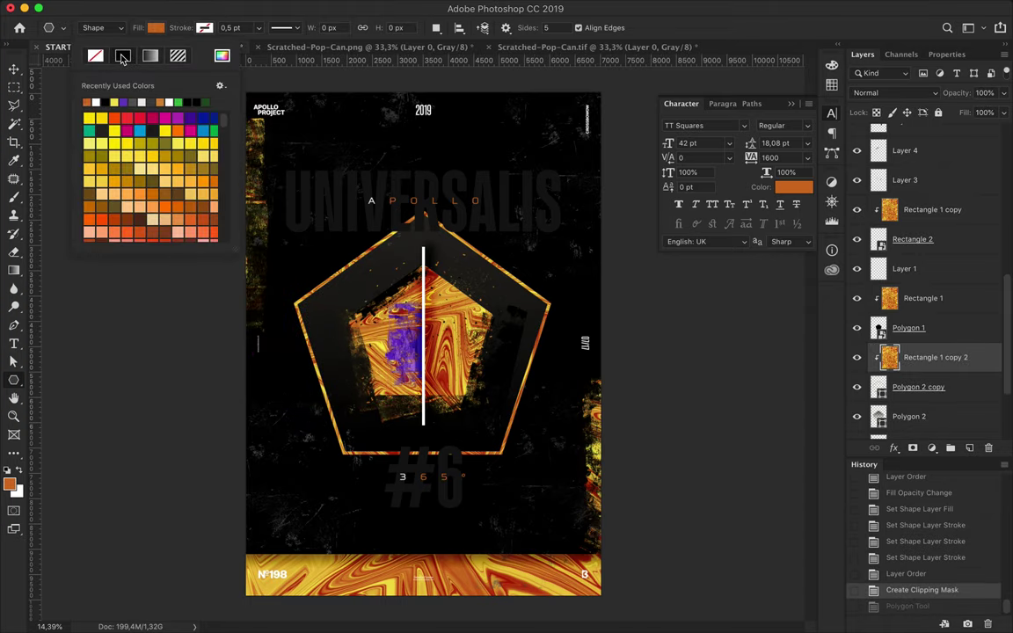
{"action": "left_click", "coordinate": [278, 410]}
{"action": "left_click_drag", "start_coordinate": [277, 410], "coordinate": [284, 393]}
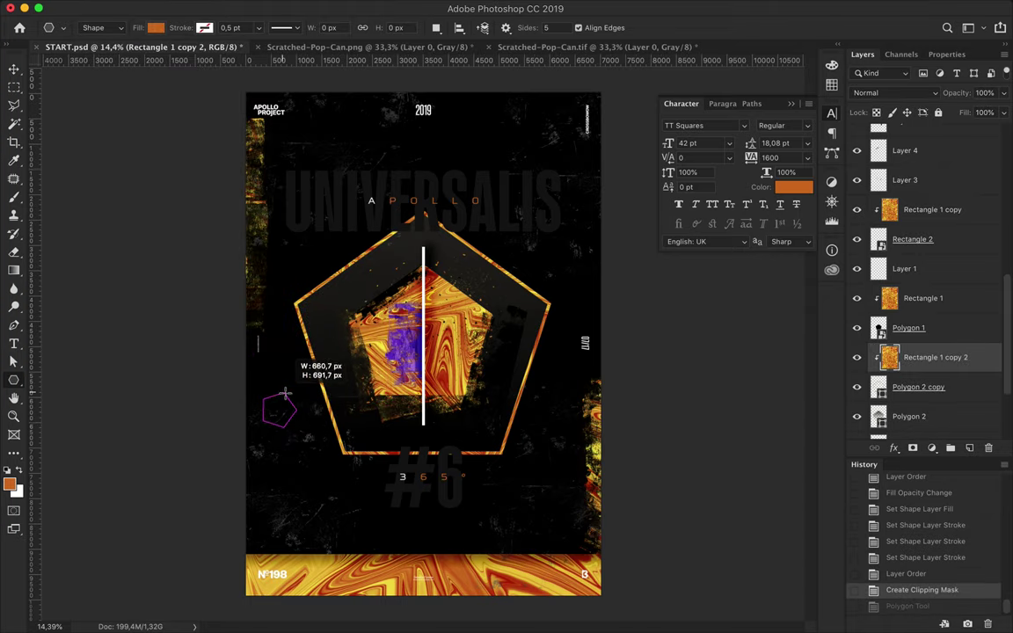
{"action": "left_click_drag", "start_coordinate": [284, 393], "coordinate": [440, 416]}
{"action": "key", "text": "BackSpace"}
{"action": "key", "text": "shift+u"}
Step: Rotate orange Rectangle 4 to -20° and shift it down and left
{"action": "key", "text": "ctrl+t"}
{"action": "left_click_drag", "start_coordinate": [470, 348], "coordinate": [435, 304]}
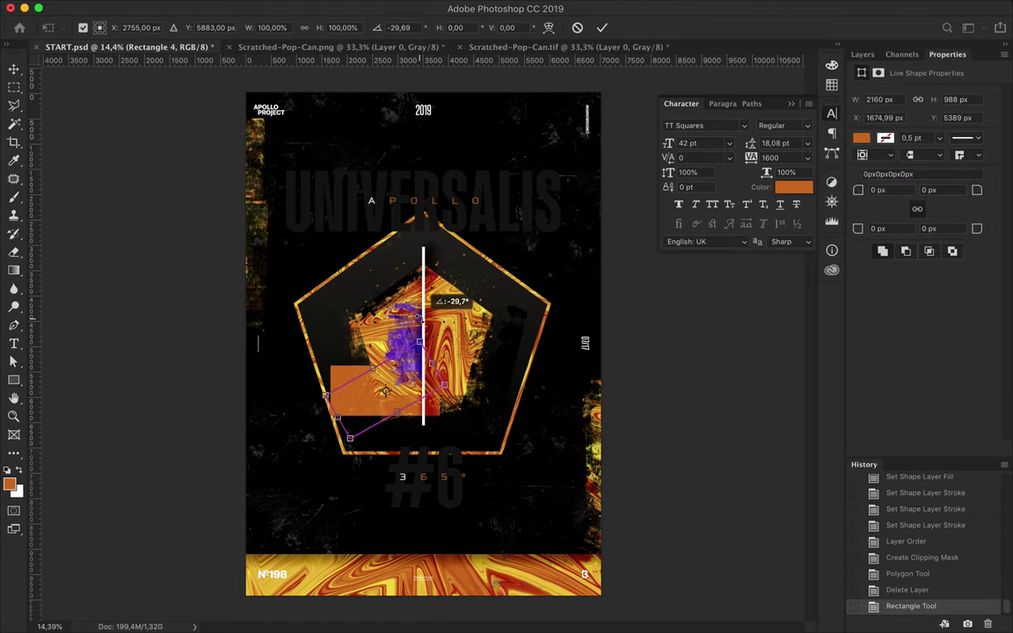
{"action": "left_click_drag", "start_coordinate": [366, 412], "coordinate": [258, 423]}
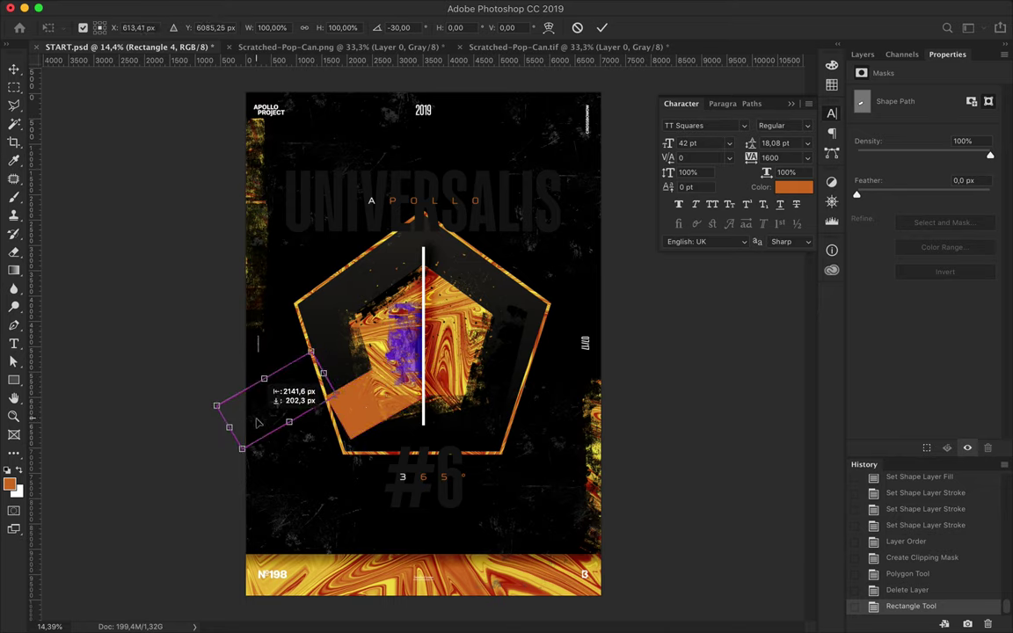
{"action": "left_click", "coordinate": [396, 27]}
{"action": "type", "text": "20"}
{"action": "key", "text": "Return"}
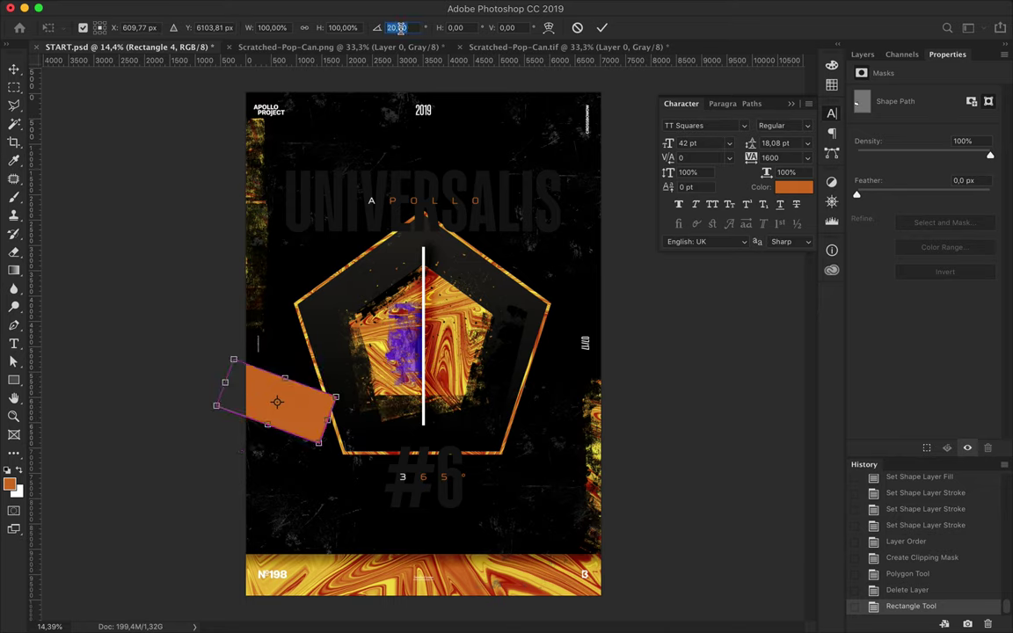
{"action": "key", "text": "BackSpace"}
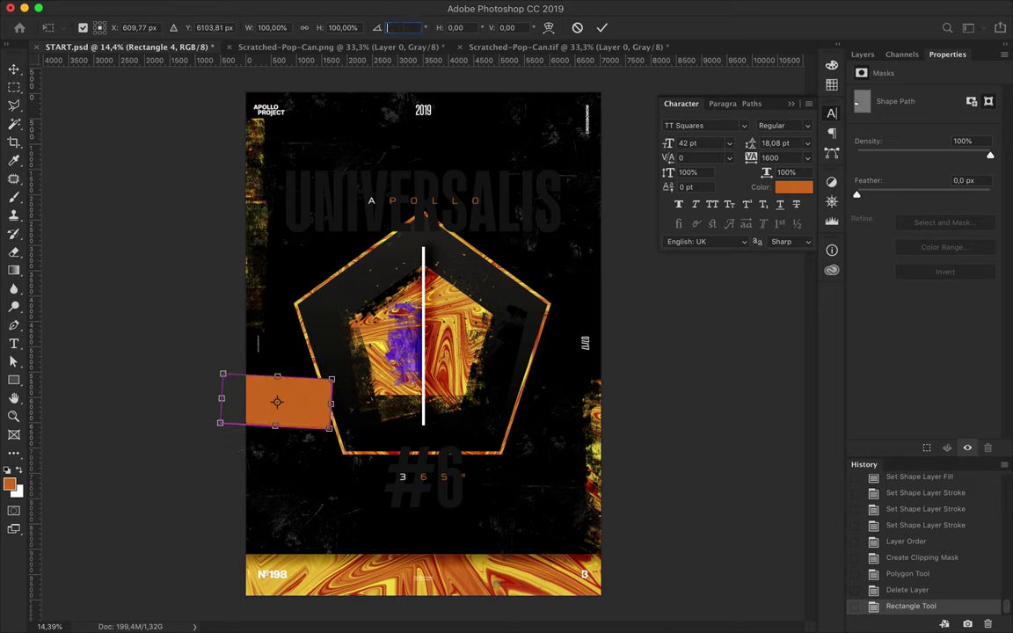
{"action": "type", "text": "-20"}
{"action": "key", "text": "Return"}
{"action": "mouse_move", "coordinate": [292, 411]}
{"action": "left_mouse_down"}
{"action": "mouse_move", "coordinate": [281, 426]}
{"action": "mouse_move", "coordinate": [295, 463]}
{"action": "left_mouse_up"}
{"action": "key", "text": "Return"}
Step: Rotate the orange bar slightly further and move it up beside the pentagon
{"action": "scroll", "coordinate": [325, 454], "scroll_direction": "up", "scroll_amount": 2}
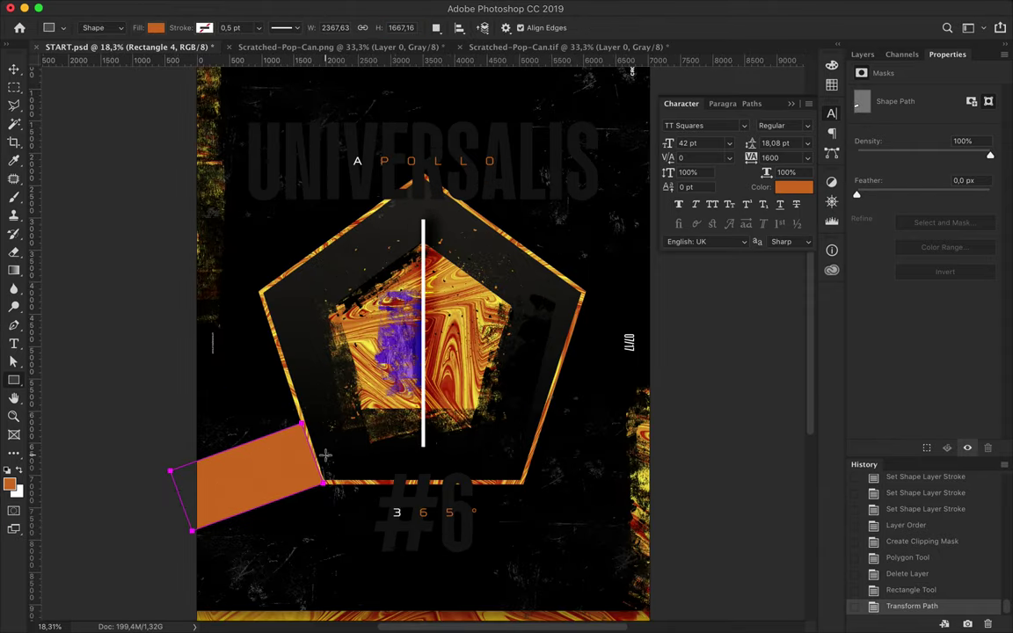
{"action": "key", "text": "v"}
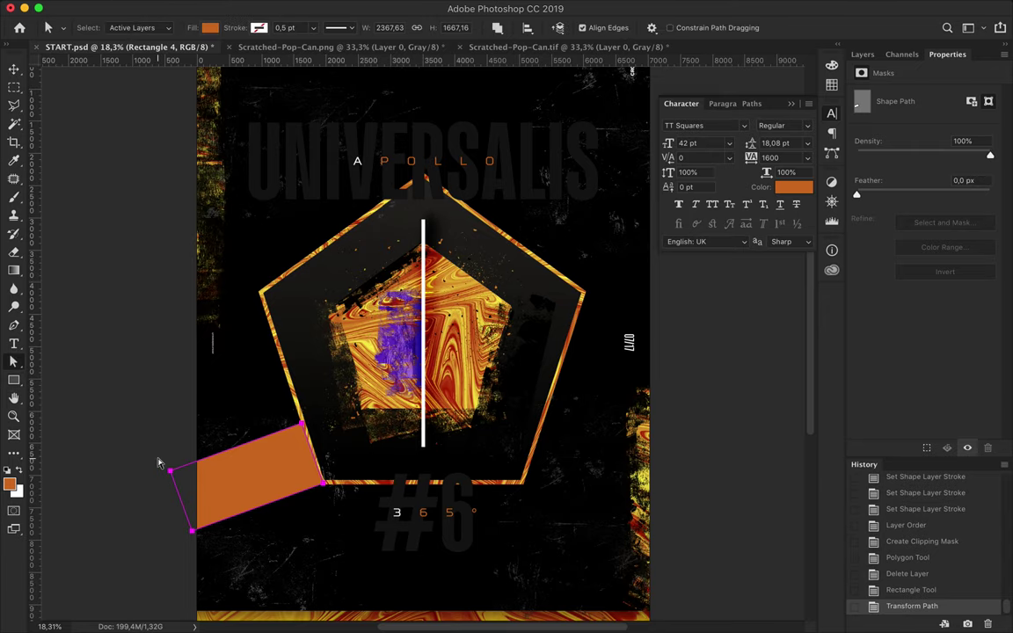
{"action": "key", "text": "ctrl+t"}
{"action": "key", "text": "Return"}
{"action": "key", "text": "ctrl+t"}
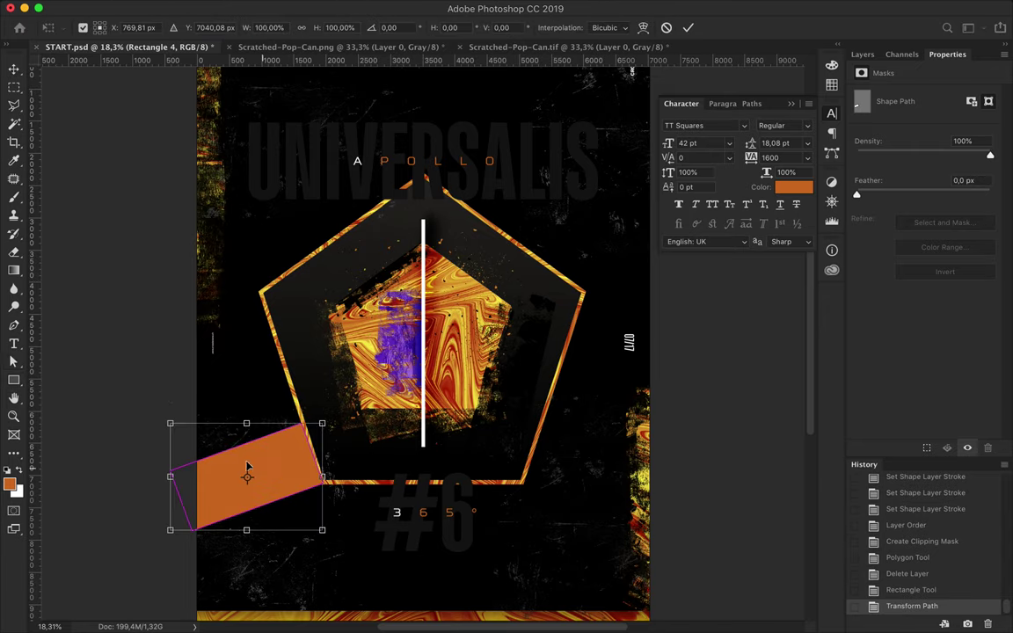
{"action": "left_click_drag", "start_coordinate": [159, 407], "coordinate": [181, 389]}
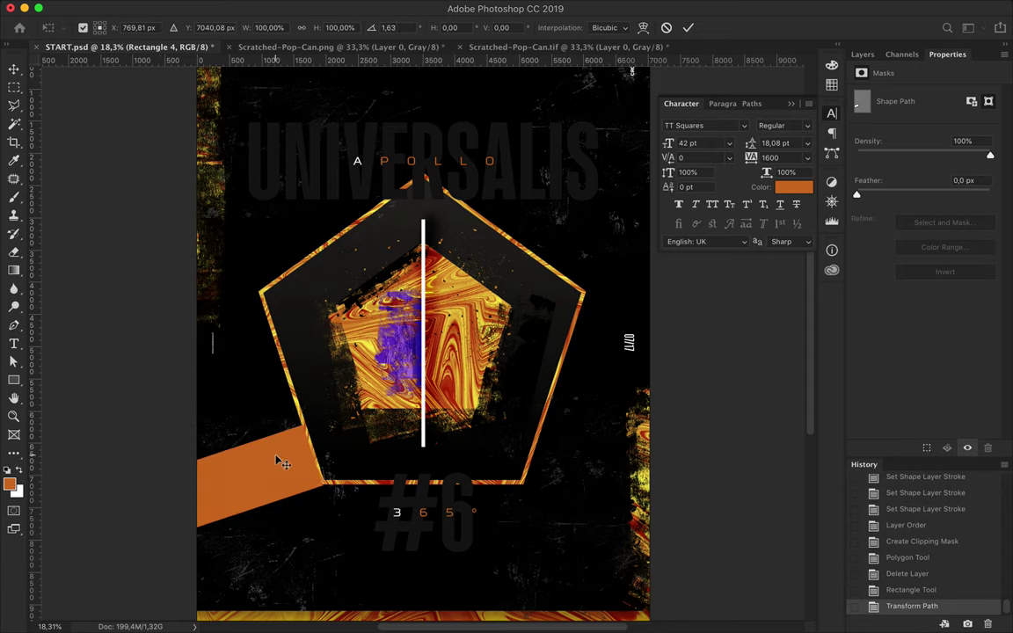
{"action": "key", "text": "Return"}
{"action": "key", "text": "Up"}
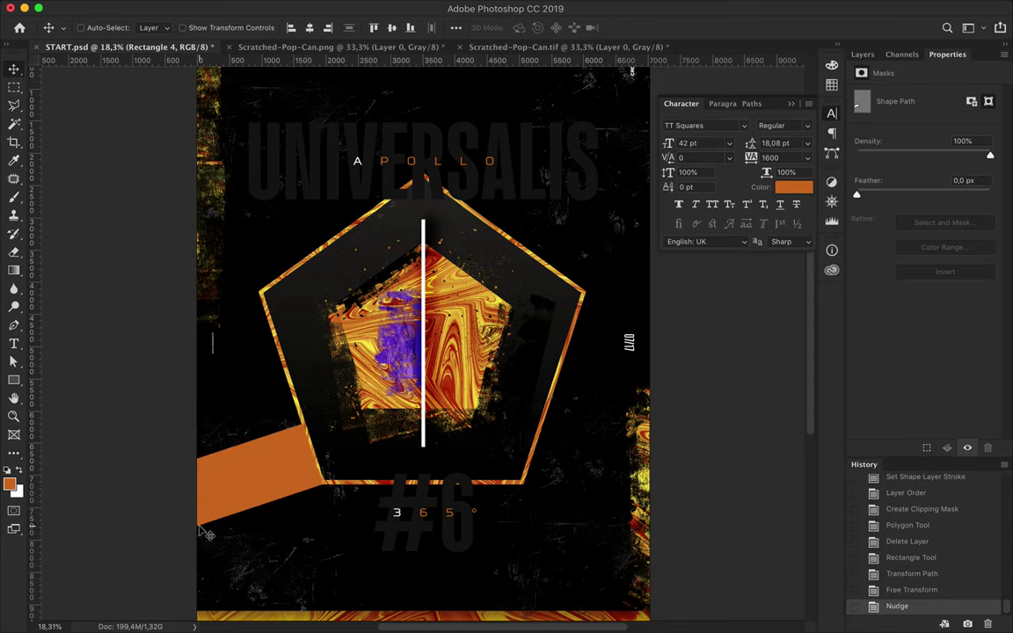
{"action": "left_click_drag", "start_coordinate": [253, 508], "coordinate": [250, 431]}
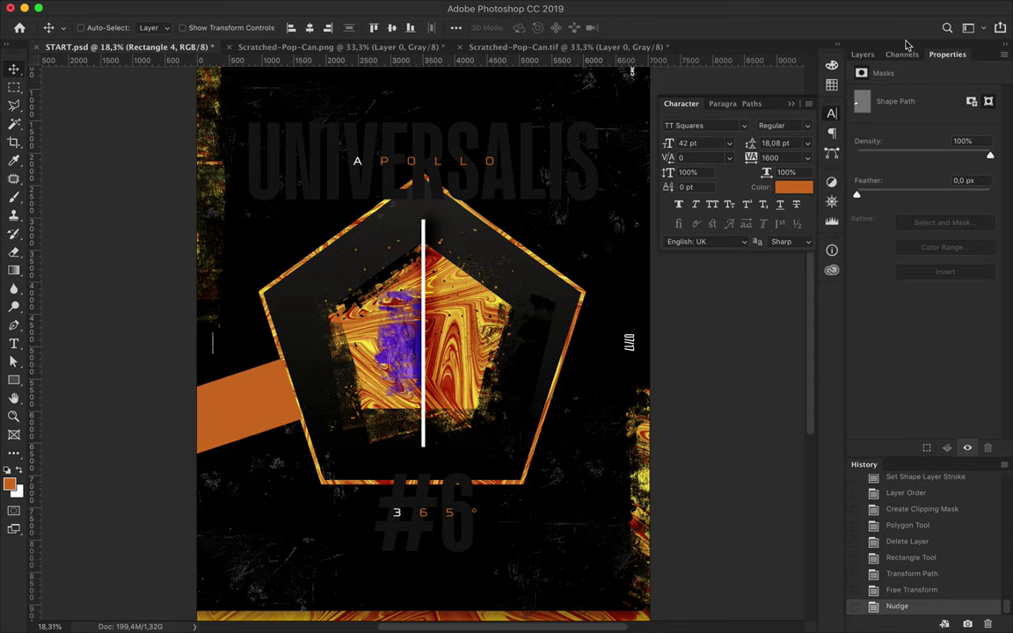
Step: Convert the orange bar and Polygon 1 together into a smart object
{"action": "left_click", "coordinate": [863, 53]}
{"action": "left_click", "coordinate": [914, 330], "text": "shift"}
{"action": "right_click", "coordinate": [941, 336]}
{"action": "key", "text": "Escape"}
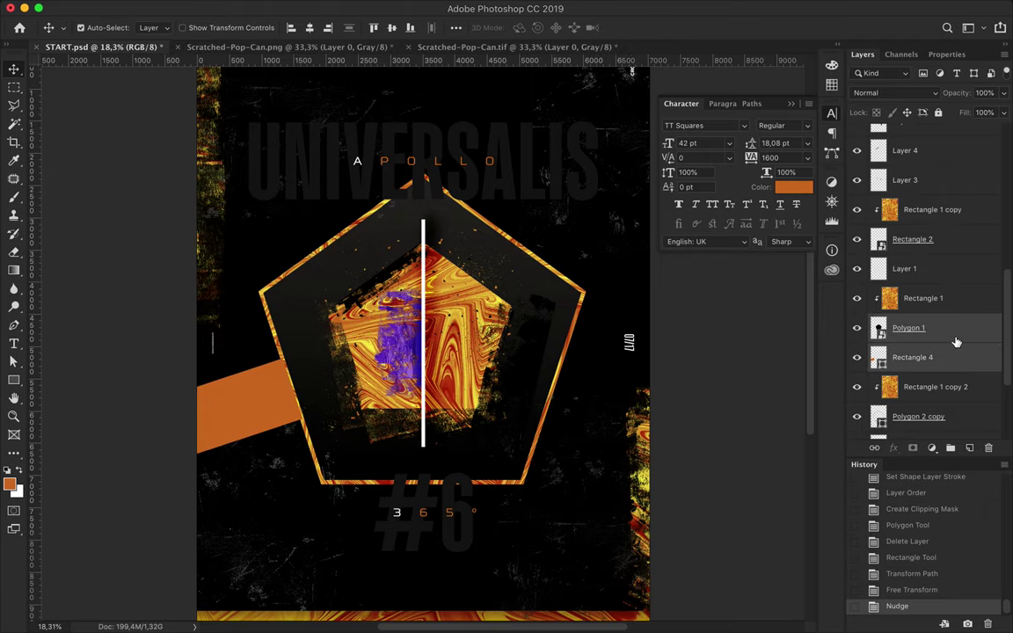
{"action": "right_click", "coordinate": [957, 342]}
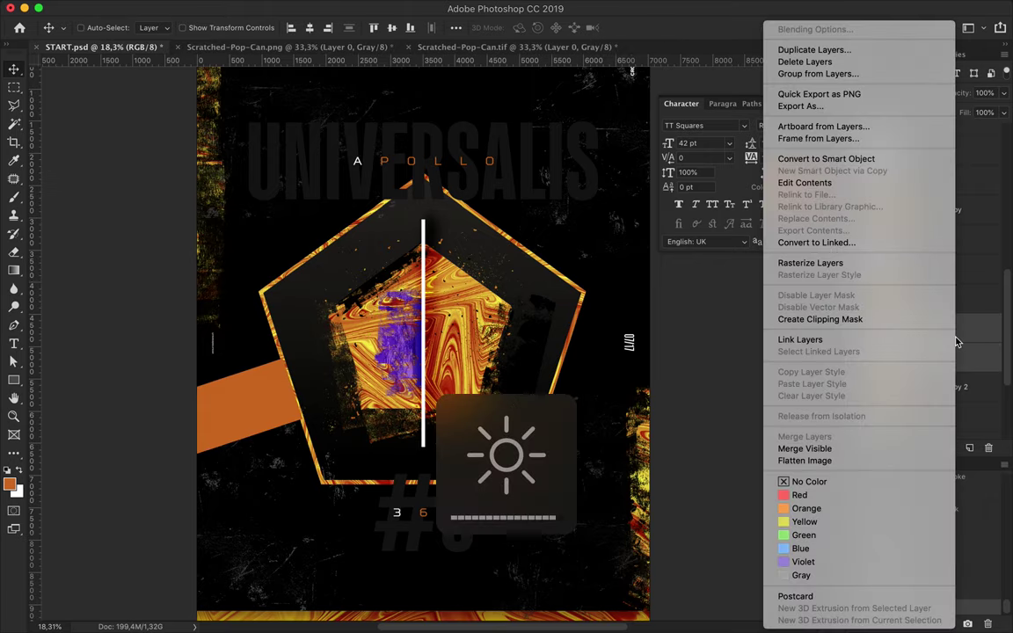
{"action": "left_click", "coordinate": [810, 159]}
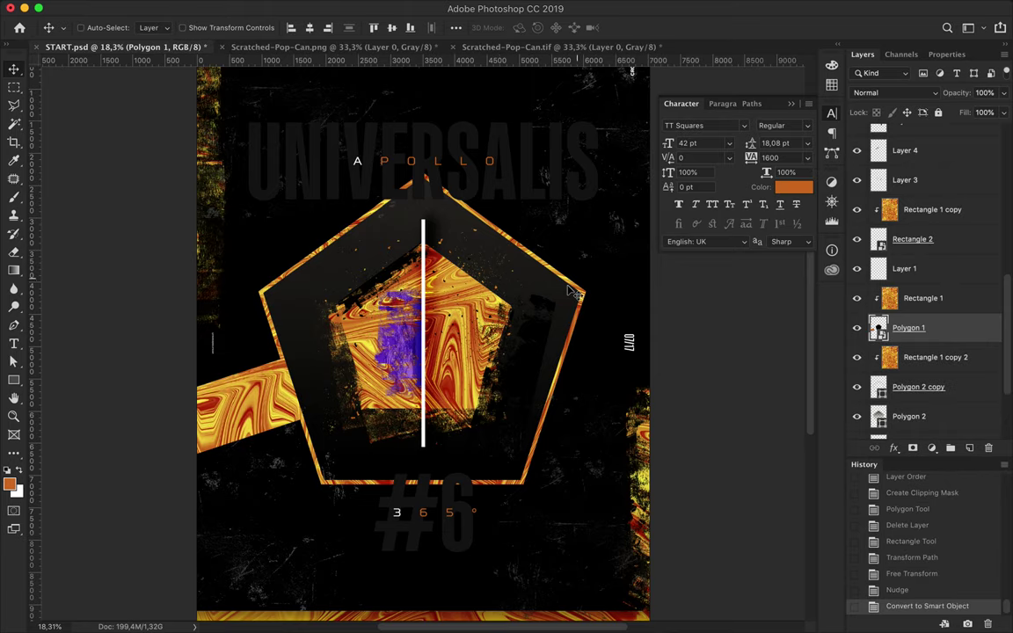
Step: Undo the smart object conversion and delete the orange bar layer
{"action": "scroll", "coordinate": [573, 293], "scroll_direction": "down", "scroll_amount": 2}
{"action": "scroll", "coordinate": [573, 293], "scroll_direction": "down", "scroll_amount": 1}
{"action": "key", "text": "ctrl+z"}
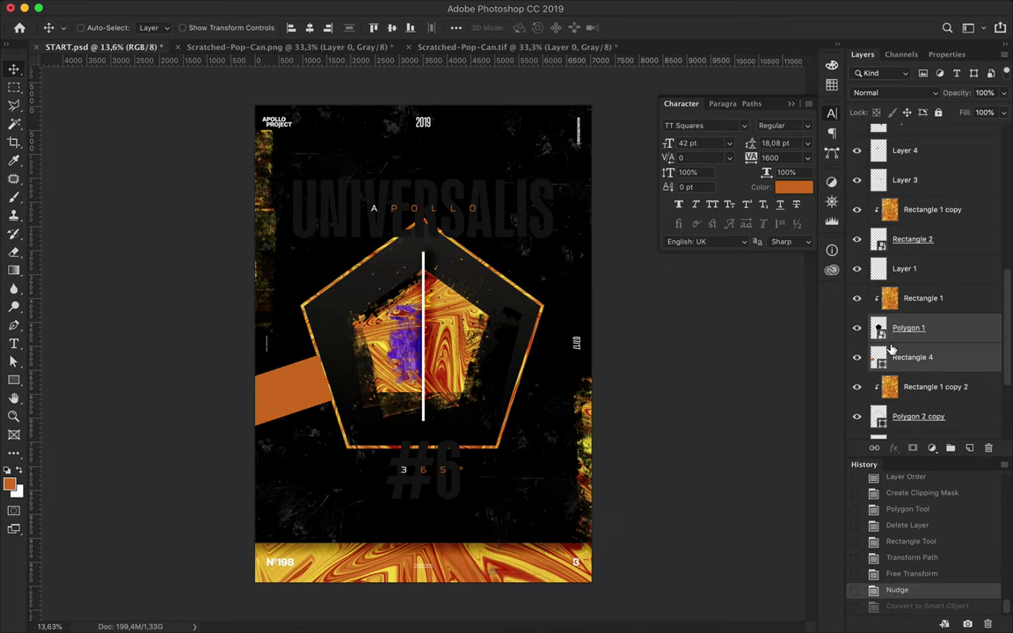
{"action": "left_click", "coordinate": [901, 355]}
{"action": "key", "text": "Delete"}
{"action": "key", "text": "alt+period"}
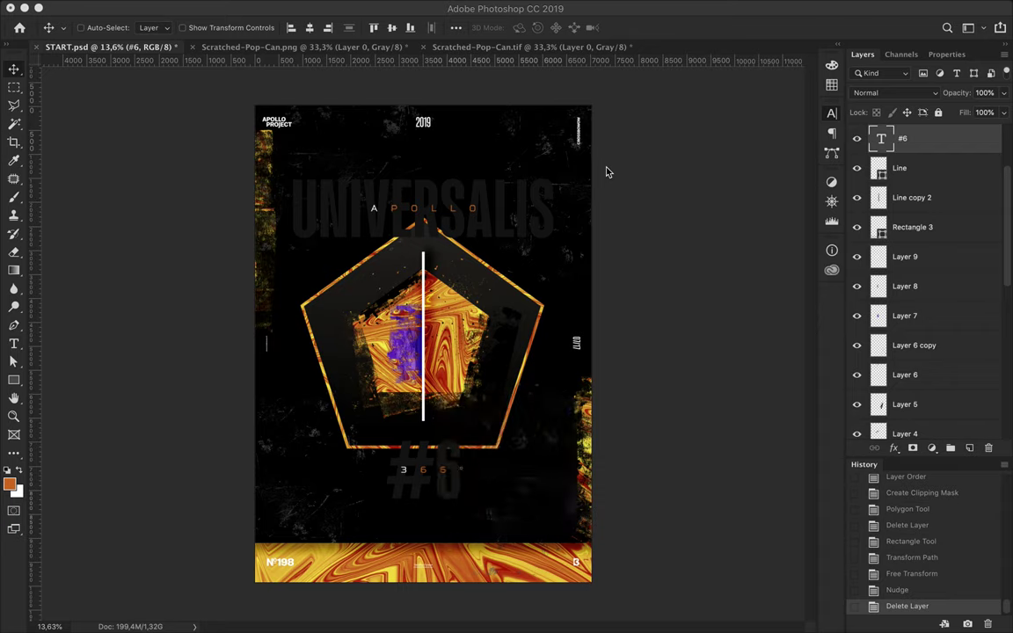
Step: Move the UNIVERSALIS and #6 text layers down between Layer 5 and Layer 4
{"action": "left_click", "coordinate": [502, 203], "text": "shift+super"}
{"action": "left_click_drag", "start_coordinate": [914, 189], "coordinate": [915, 357]}
{"action": "left_click_drag", "start_coordinate": [915, 307], "coordinate": [917, 404]}
{"action": "mouse_move", "coordinate": [914, 365]}
{"action": "left_mouse_down"}
{"action": "mouse_move", "coordinate": [932, 400]}
{"action": "mouse_move", "coordinate": [919, 361]}
{"action": "left_mouse_up"}
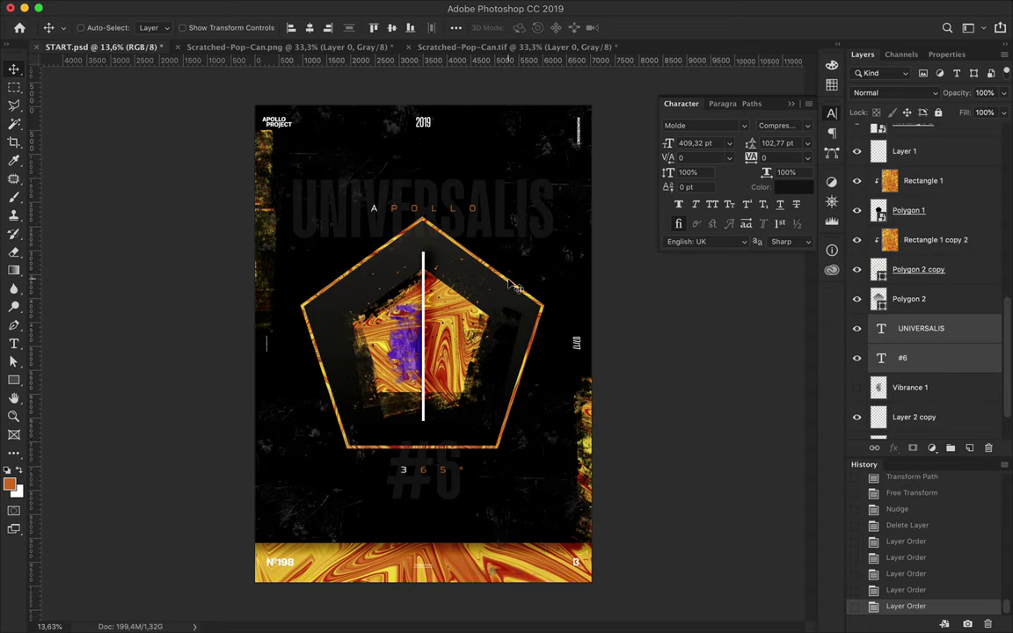
Step: Add a new unclipped Layer 10 just below Polygon 1
{"action": "left_click", "coordinate": [935, 239]}
{"action": "left_click", "coordinate": [918, 269]}
{"action": "left_click", "coordinate": [969, 447]}
{"action": "left_click_drag", "start_coordinate": [917, 269], "coordinate": [911, 250]}
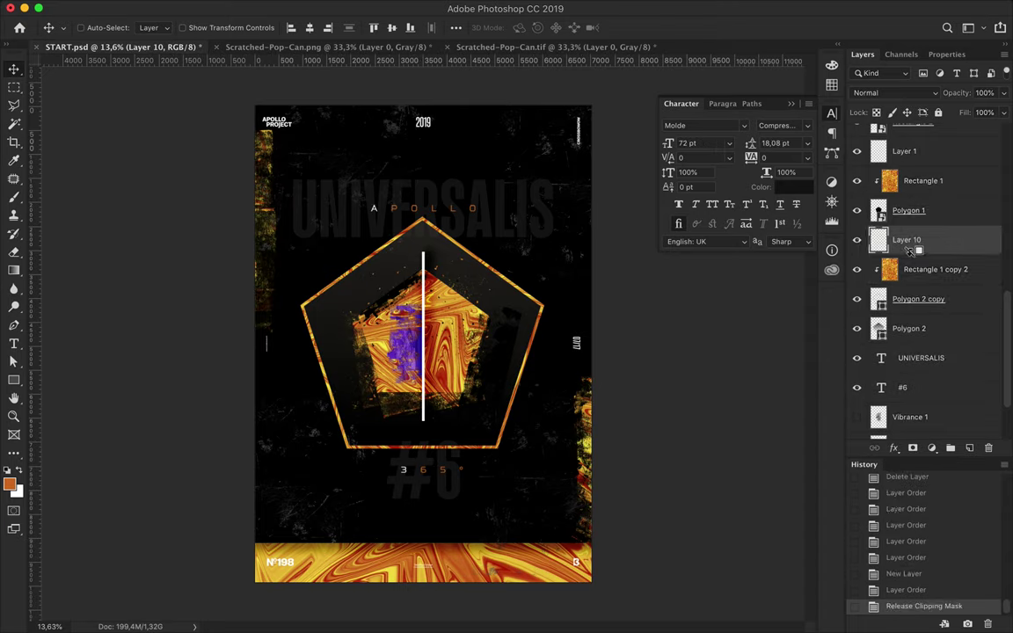
{"action": "left_click", "coordinate": [910, 249], "text": "alt"}
Step: Stamp white with a large textured brush over the pentagon's left side
{"action": "key", "text": "b"}
{"action": "key", "text": "x"}
{"action": "left_click", "coordinate": [99, 27]}
{"action": "left_click", "coordinate": [93, 224]}
{"action": "left_click", "coordinate": [431, 330]}
Step: Rotate the white texture about -20°, shrink it and position it on the left edge
{"action": "key", "text": "ctrl+t"}
{"action": "left_click_drag", "start_coordinate": [371, 253], "coordinate": [342, 295]}
{"action": "left_click_drag", "start_coordinate": [440, 196], "coordinate": [436, 194]}
{"action": "left_click_drag", "start_coordinate": [435, 472], "coordinate": [423, 449]}
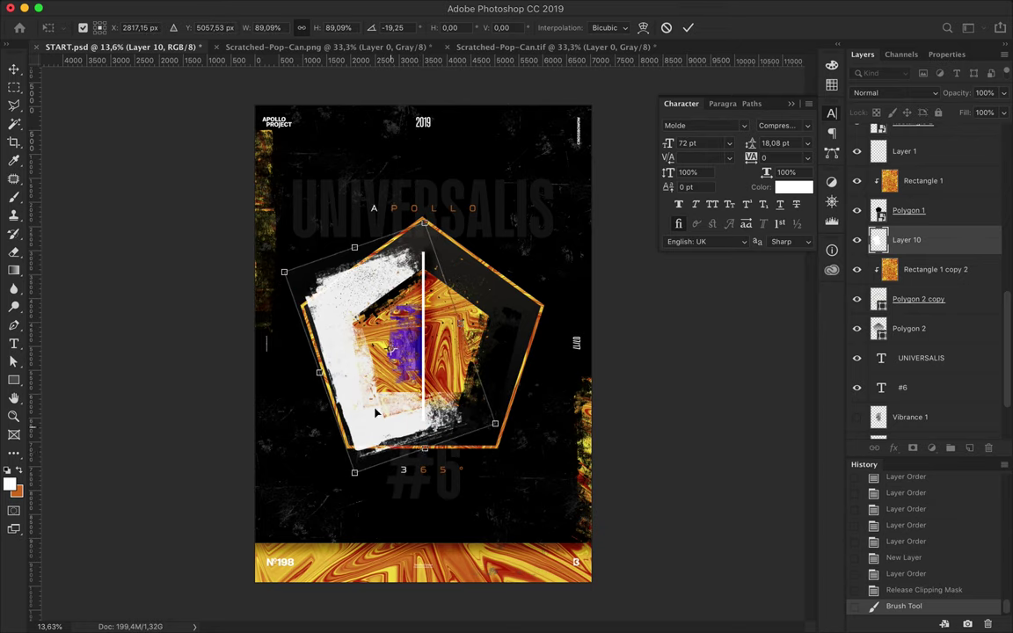
{"action": "left_click_drag", "start_coordinate": [375, 412], "coordinate": [368, 416]}
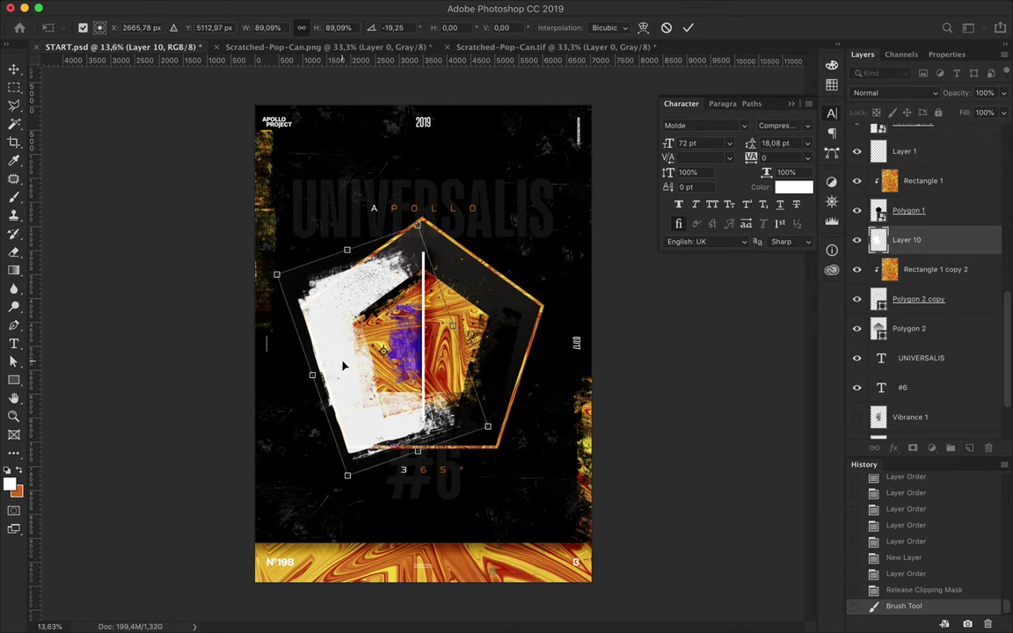
{"action": "left_click_drag", "start_coordinate": [344, 366], "coordinate": [342, 368]}
{"action": "left_click_drag", "start_coordinate": [417, 450], "coordinate": [417, 459]}
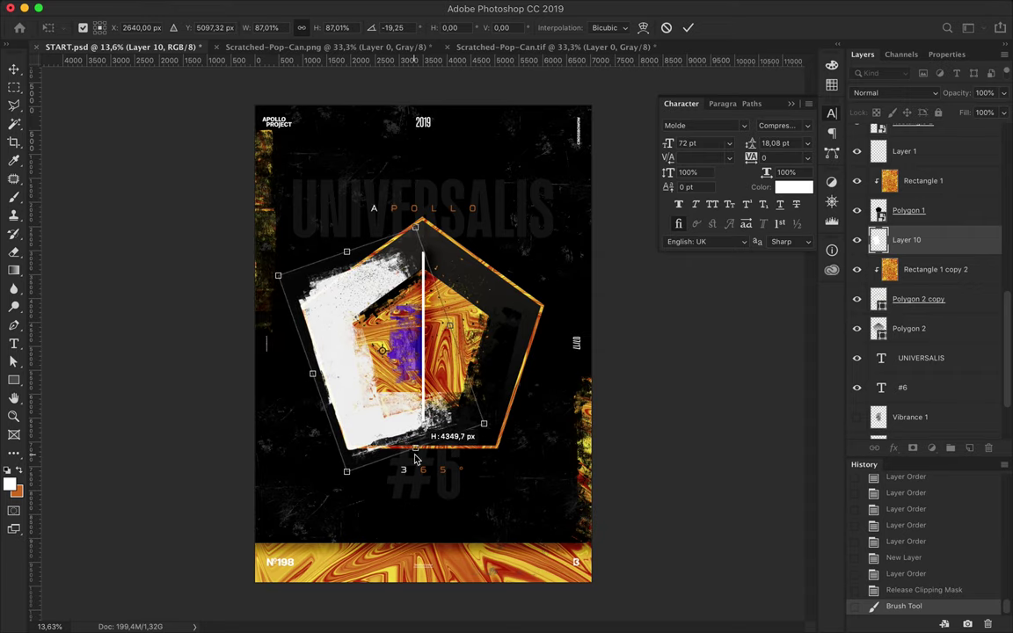
{"action": "key", "text": "Return"}
{"action": "left_click_drag", "start_coordinate": [328, 366], "coordinate": [404, 493]}
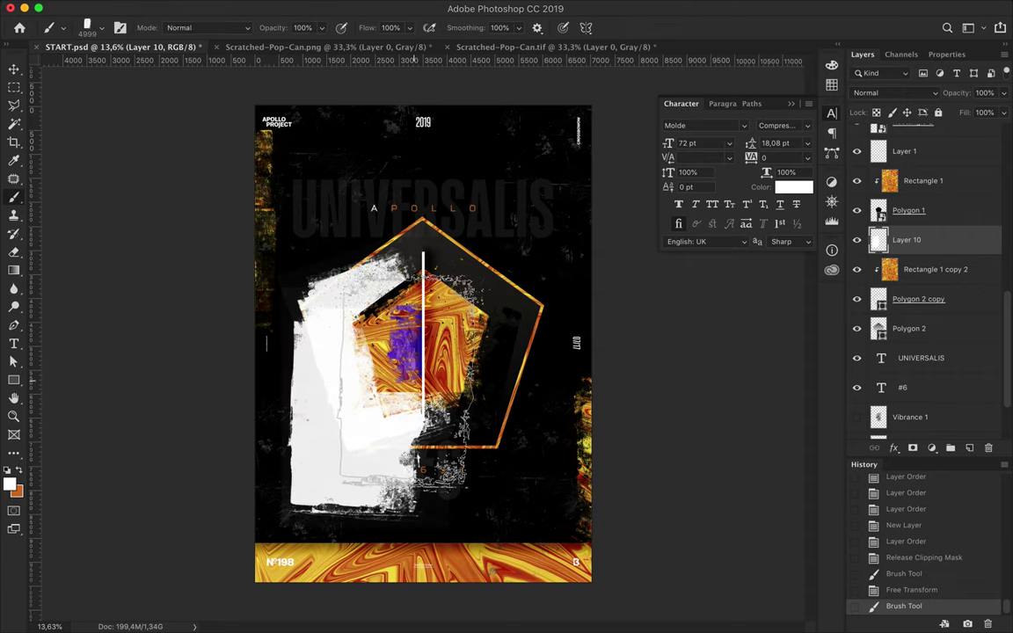
{"action": "key", "text": "ctrl+z"}
Step: Lasso the excess white paint and delete it
{"action": "scroll", "coordinate": [425, 346], "scroll_direction": "up", "scroll_amount": 2}
{"action": "key", "text": "l"}
{"action": "left_click", "coordinate": [264, 282]}
{"action": "left_click", "coordinate": [339, 517]}
{"action": "left_click", "coordinate": [521, 436]}
{"action": "left_click", "coordinate": [396, 126]}
{"action": "left_click", "coordinate": [257, 235]}
{"action": "left_click", "coordinate": [263, 282]}
{"action": "key", "text": "Delete"}
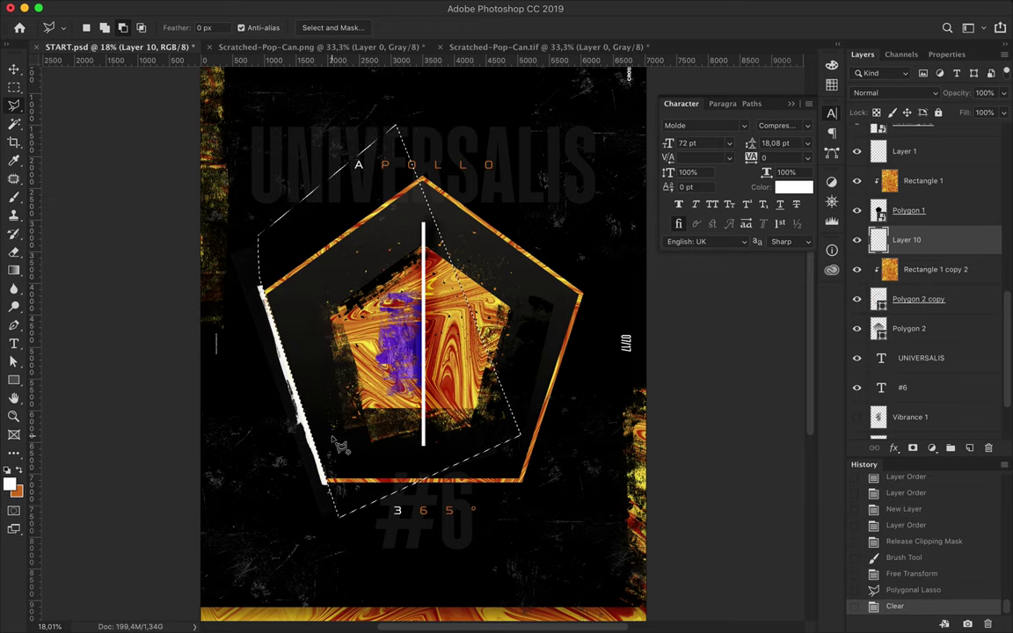
{"action": "key", "text": "ctrl+d"}
Step: Fit the white edge to the pentagon side and move Layer 10 below Polygon 2 copy
{"action": "key", "text": "v"}
{"action": "scroll", "coordinate": [339, 446], "scroll_direction": "up", "scroll_amount": 2}
{"action": "key", "text": "ctrl+t"}
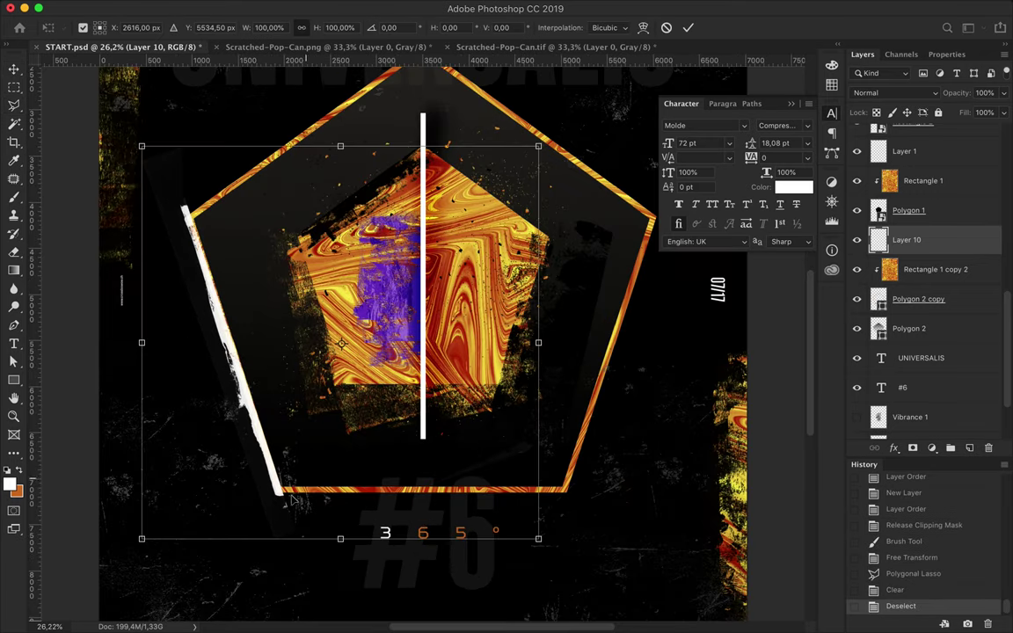
{"action": "left_click_drag", "start_coordinate": [341, 538], "coordinate": [340, 531]}
{"action": "left_click_drag", "start_coordinate": [340, 145], "coordinate": [340, 154]}
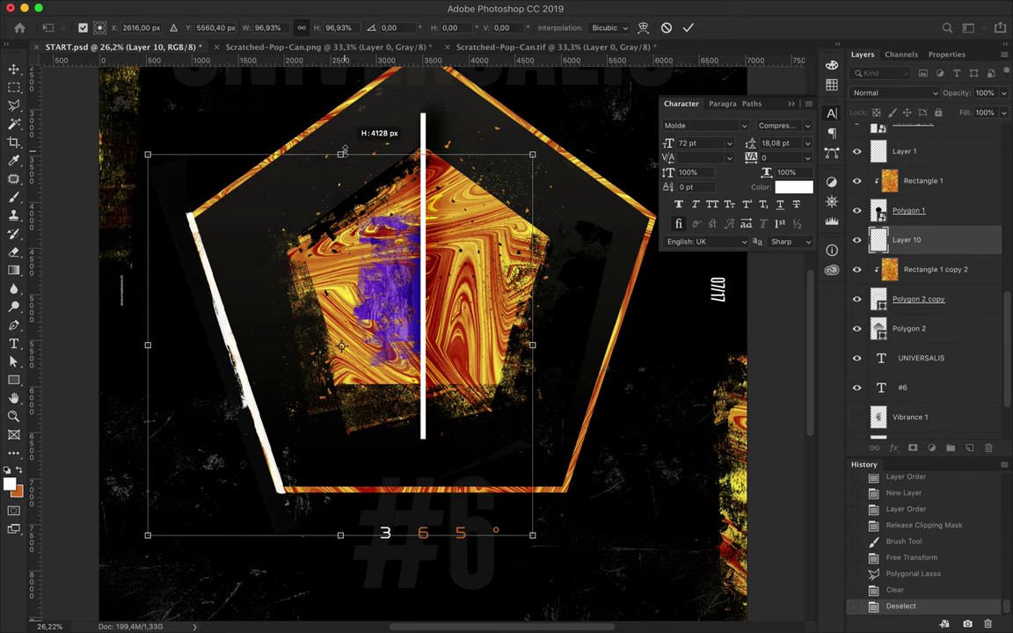
{"action": "key", "text": "Left"}
{"action": "key", "text": "Left"}
{"action": "key", "text": "Left"}
{"action": "key", "text": "Left"}
{"action": "key", "text": "Left"}
{"action": "key", "text": "Left"}
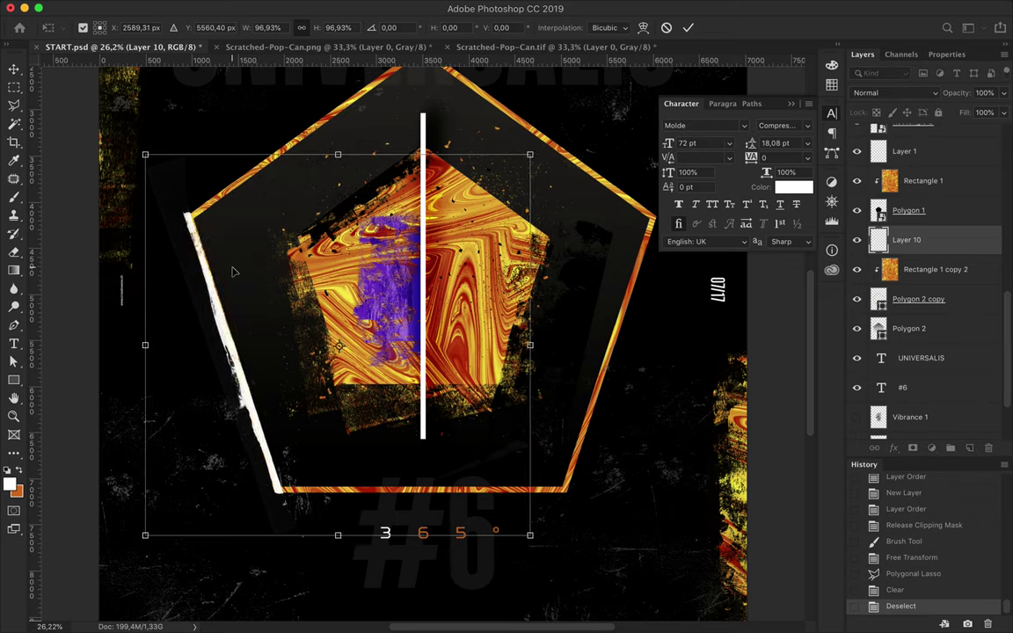
{"action": "left_click_drag", "start_coordinate": [338, 535], "coordinate": [338, 533]}
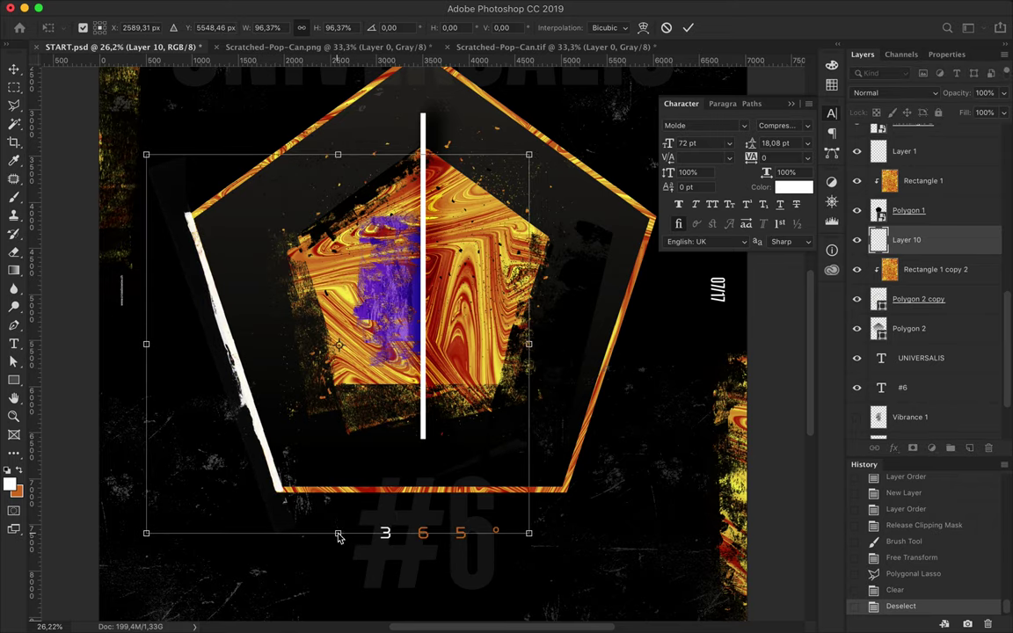
{"action": "key", "text": "Return"}
{"action": "key", "text": "Left"}
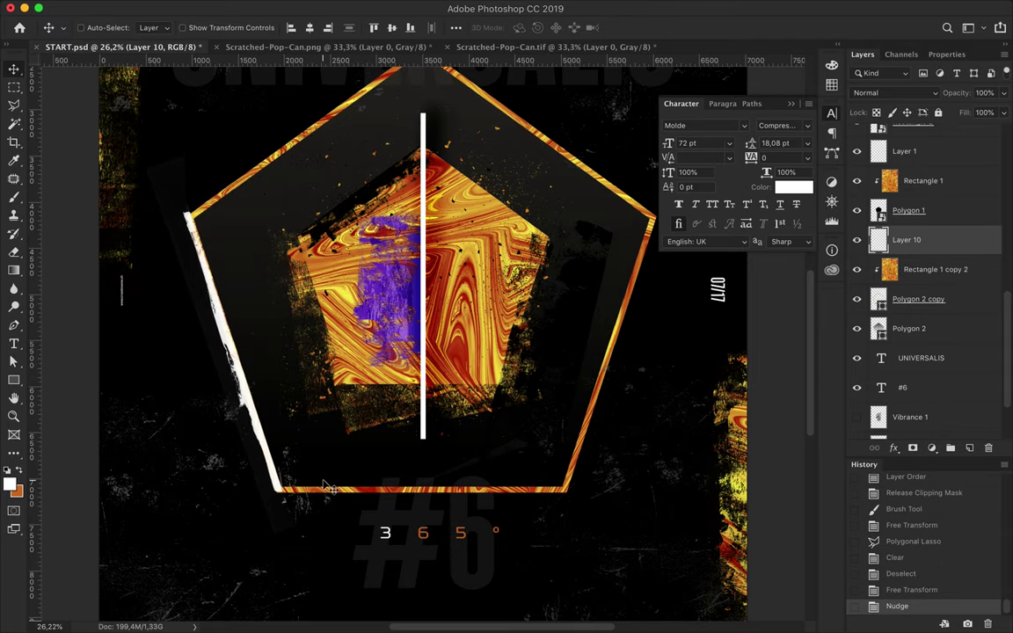
{"action": "left_click_drag", "start_coordinate": [906, 239], "coordinate": [906, 285]}
{"action": "left_click", "coordinate": [924, 269], "text": "shift"}
Step: Convert Layer 10 and Polygon 2 copy into one smart object and save the poster
{"action": "right_click", "coordinate": [932, 269]}
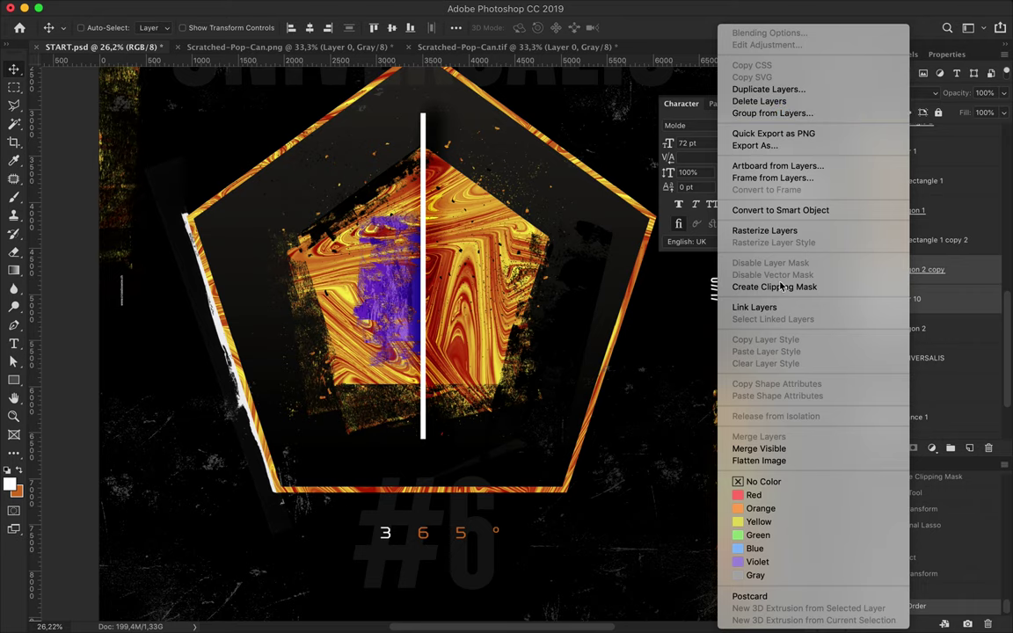
{"action": "left_click", "coordinate": [779, 210]}
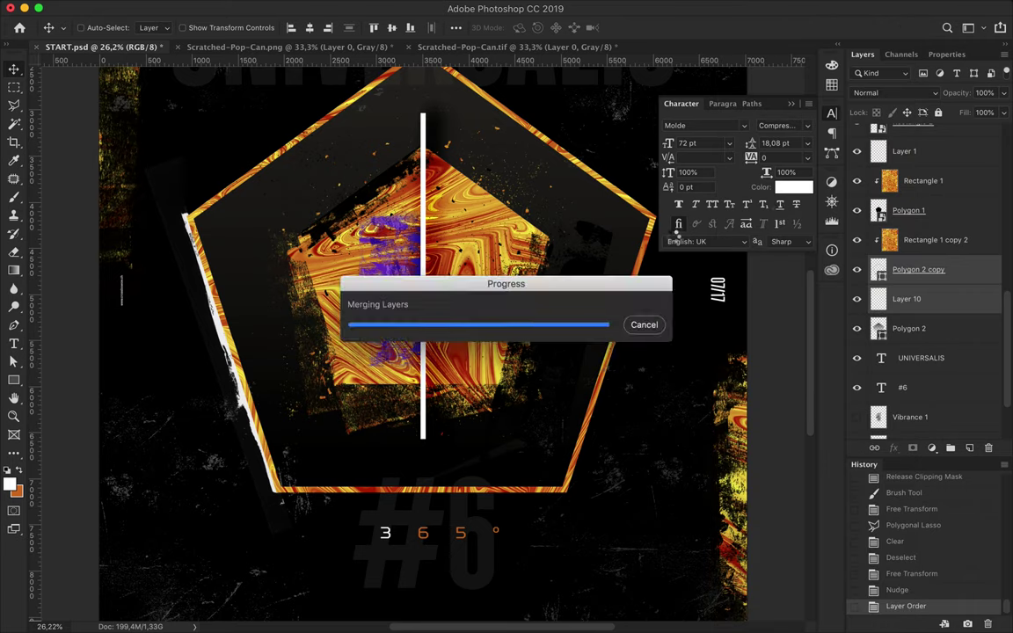
{"action": "scroll", "coordinate": [437, 370], "scroll_direction": "down", "scroll_amount": 2}
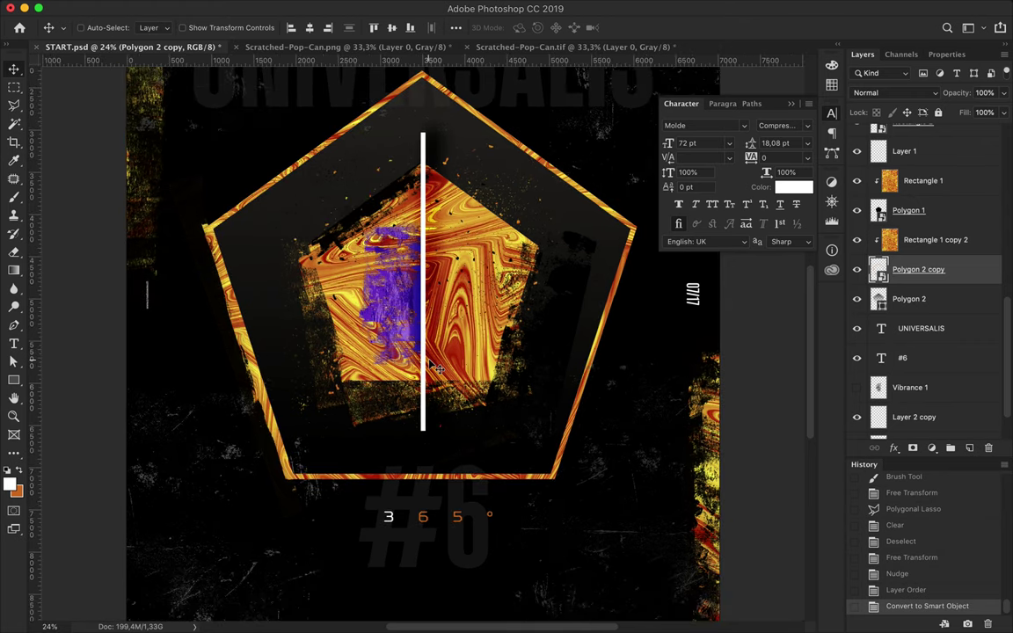
{"action": "key", "text": "ctrl+s"}
{"action": "scroll", "coordinate": [437, 370], "scroll_direction": "down", "scroll_amount": 3}
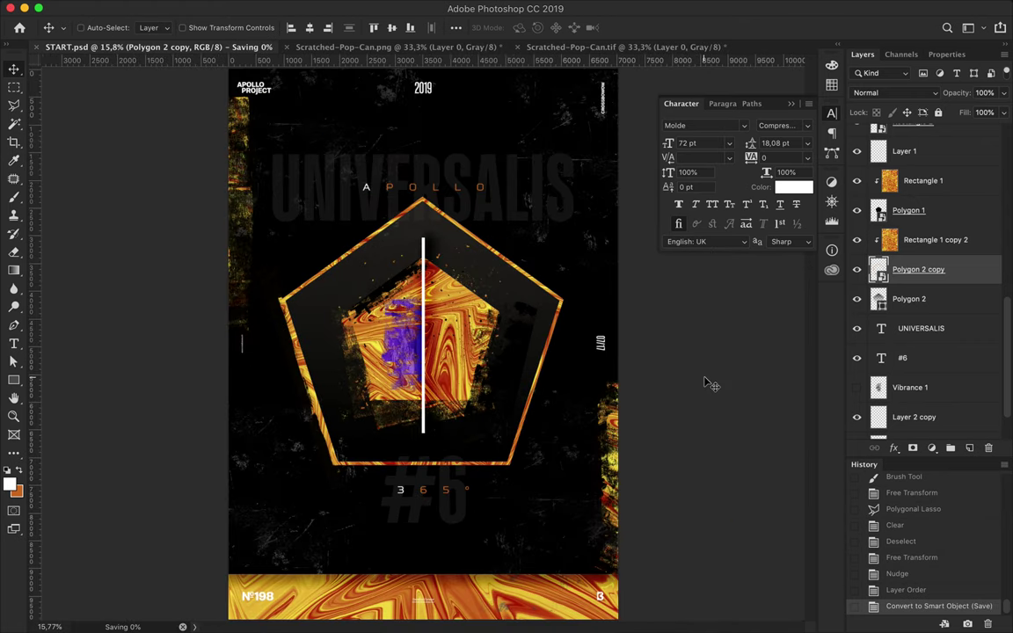
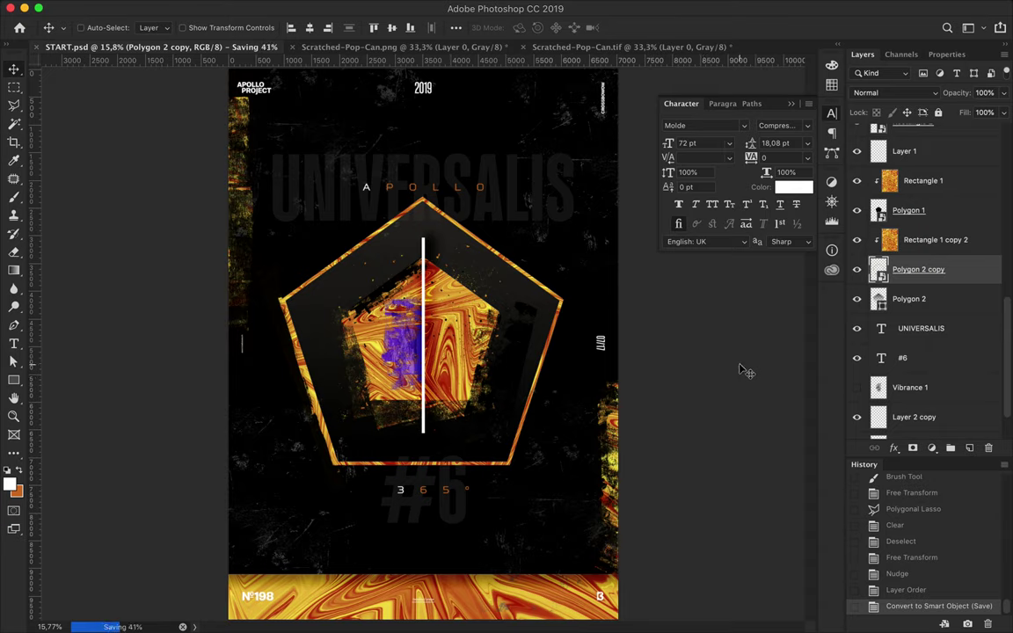
Step: Add a LAVA text label to the left of the pentagon
{"action": "scroll", "coordinate": [933, 283], "scroll_direction": "up", "scroll_amount": 5}
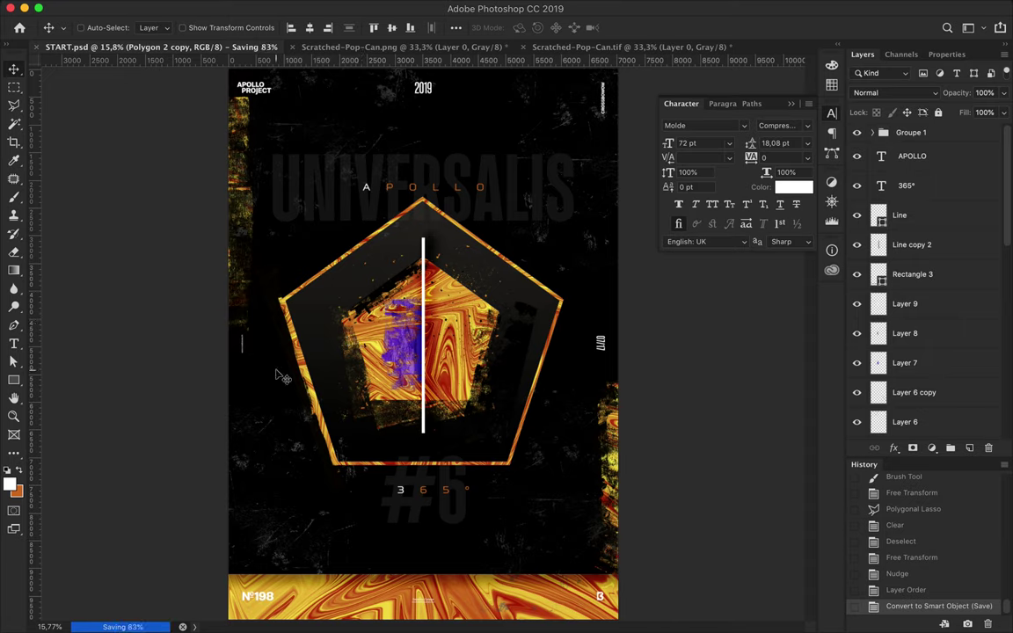
{"action": "key", "text": "t"}
{"action": "left_click", "coordinate": [262, 430]}
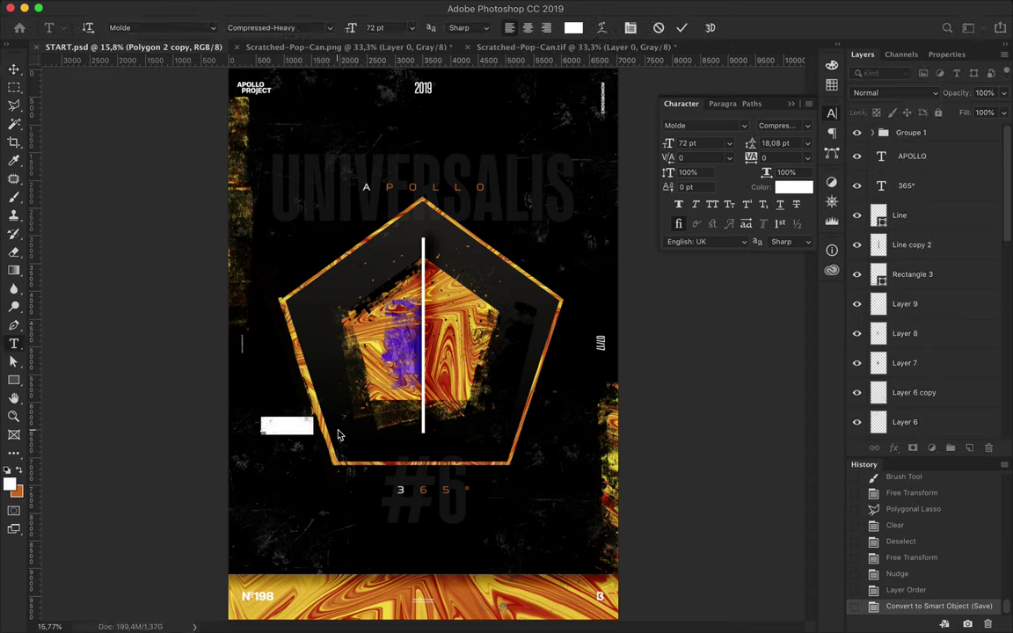
{"action": "type", "text": "LAVA"}
{"action": "key", "text": "ctrl+shift+bracketright"}
{"action": "key", "text": "Escape"}
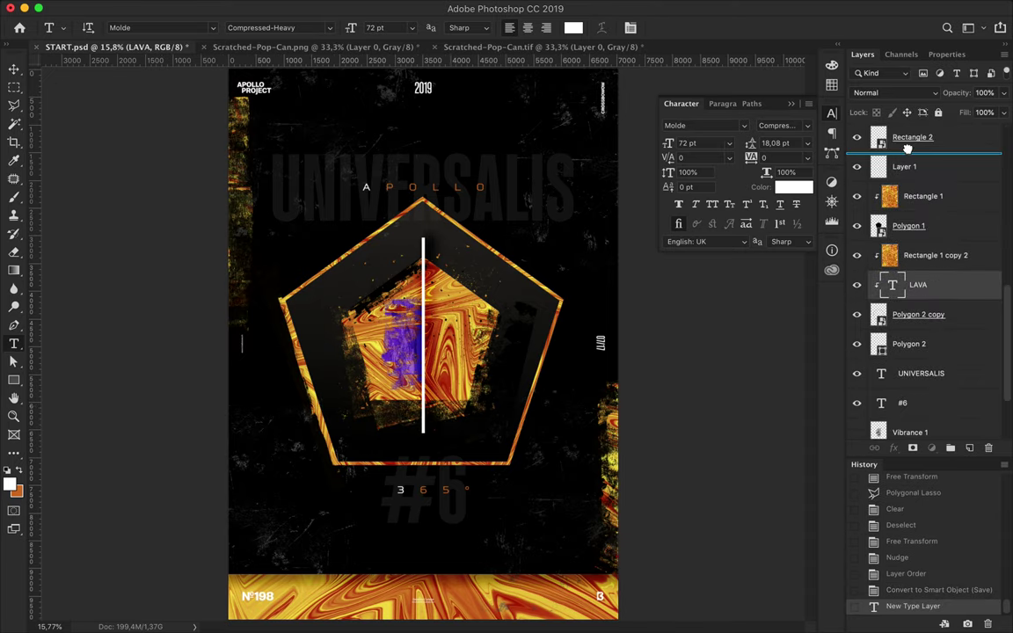
Step: Set the LAVA text to Regular style, 32 pt, with tracking 400
{"action": "left_click", "coordinate": [782, 124]}
{"action": "scroll", "coordinate": [791, 352], "scroll_direction": "down", "scroll_amount": 5}
{"action": "left_click", "coordinate": [791, 388]}
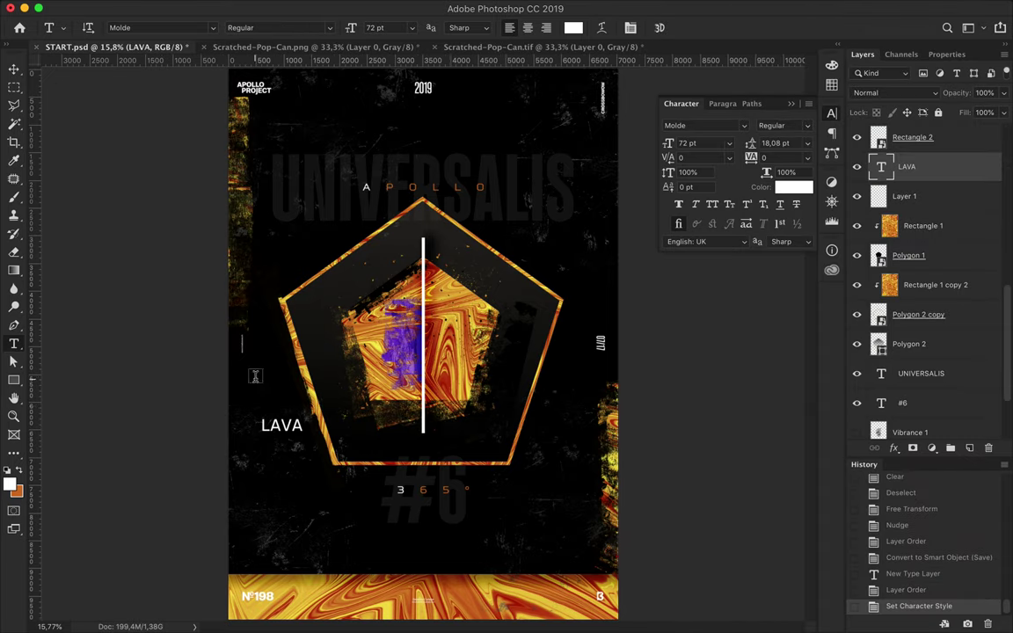
{"action": "type", "text": "6232"}
{"action": "key", "text": "Return"}
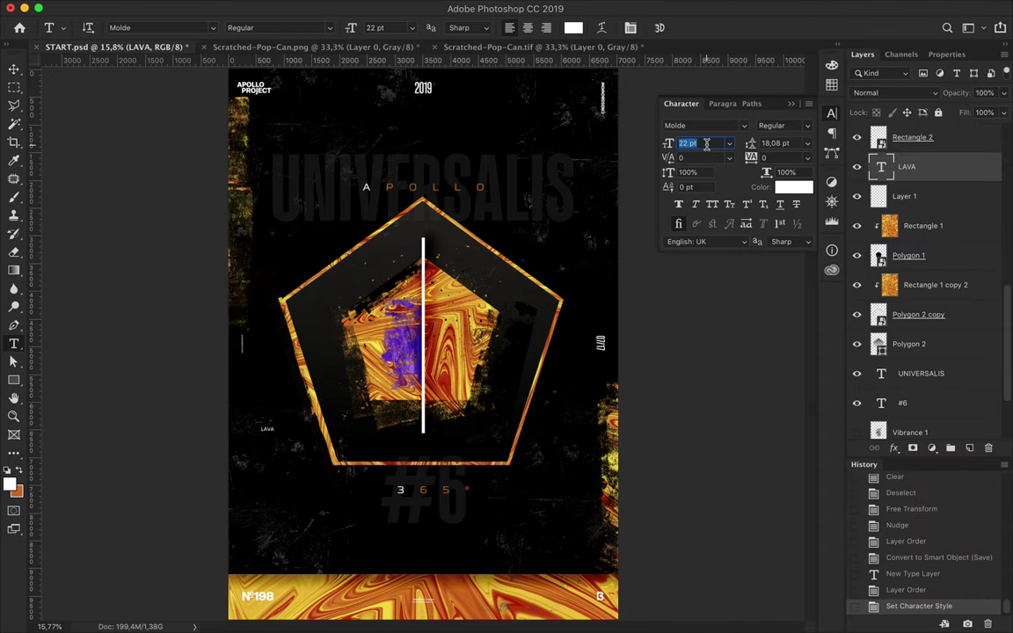
{"action": "left_click", "coordinate": [783, 157]}
{"action": "type", "text": "400"}
{"action": "key", "text": "Return"}
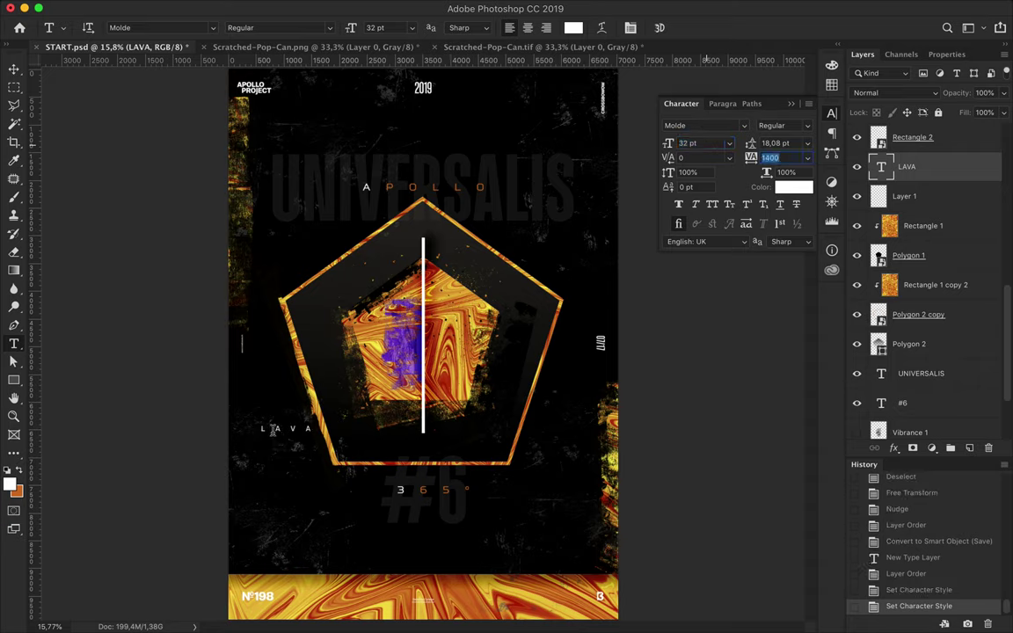
Step: Rotate LAVA vertical beside the pentagon's left edge, make it orange, and copy it rightward
{"action": "key", "text": "ctrl+t"}
{"action": "left_click_drag", "start_coordinate": [274, 428], "coordinate": [275, 410]}
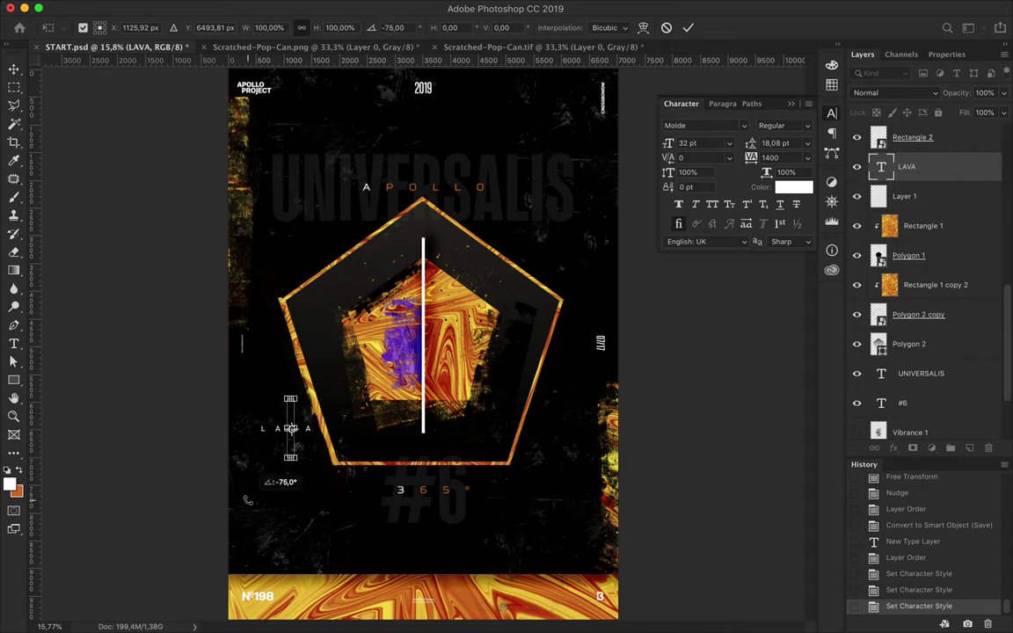
{"action": "left_click_drag", "start_coordinate": [273, 409], "coordinate": [268, 363]}
{"action": "key", "text": "Return"}
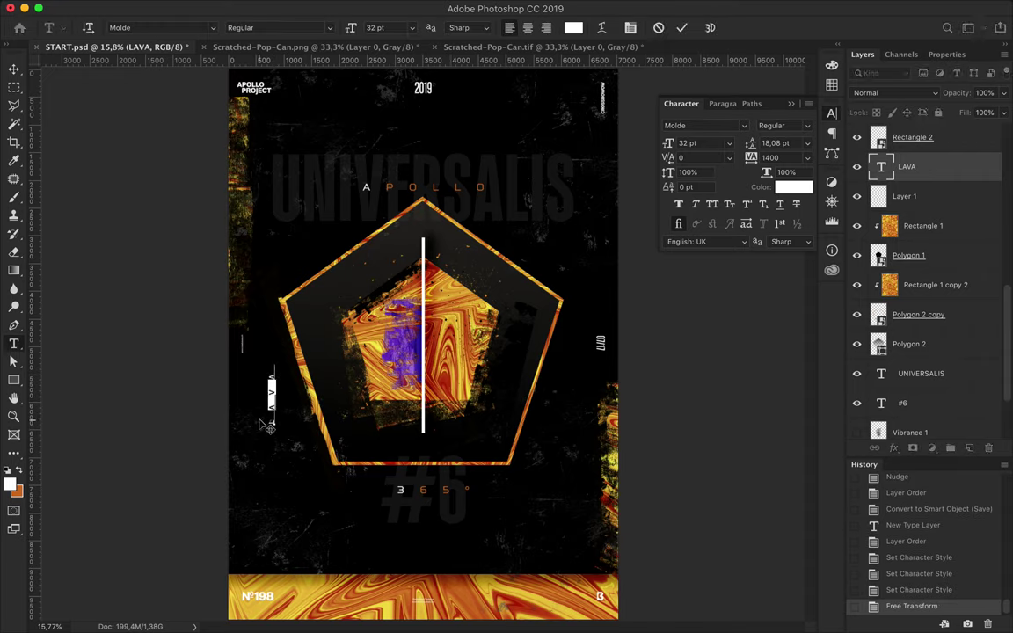
{"action": "left_click", "coordinate": [356, 182]}
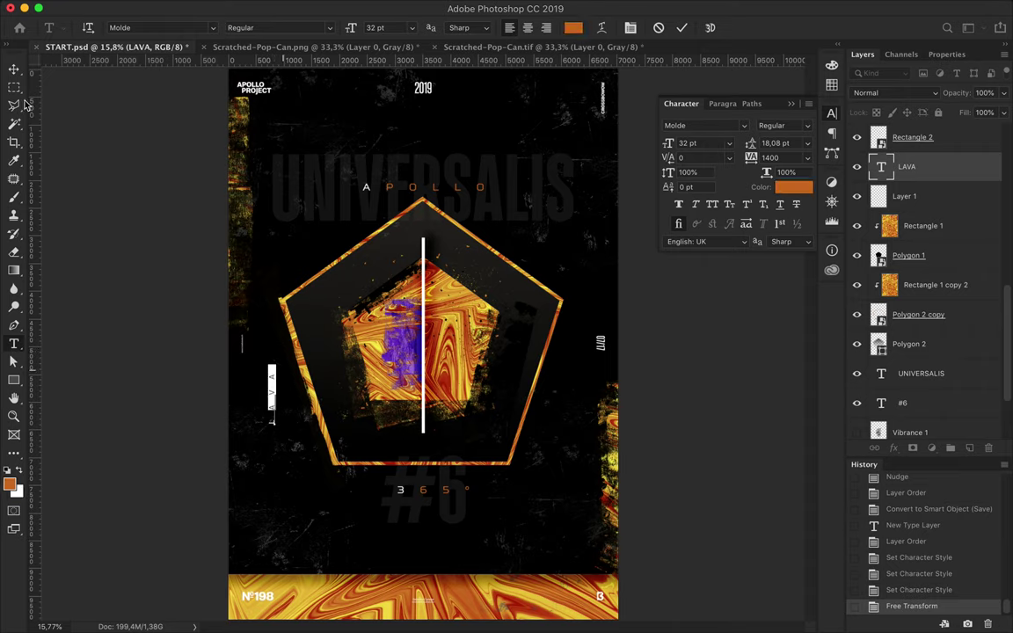
{"action": "left_click", "coordinate": [14, 69]}
{"action": "left_click_drag", "start_coordinate": [273, 409], "coordinate": [581, 413]}
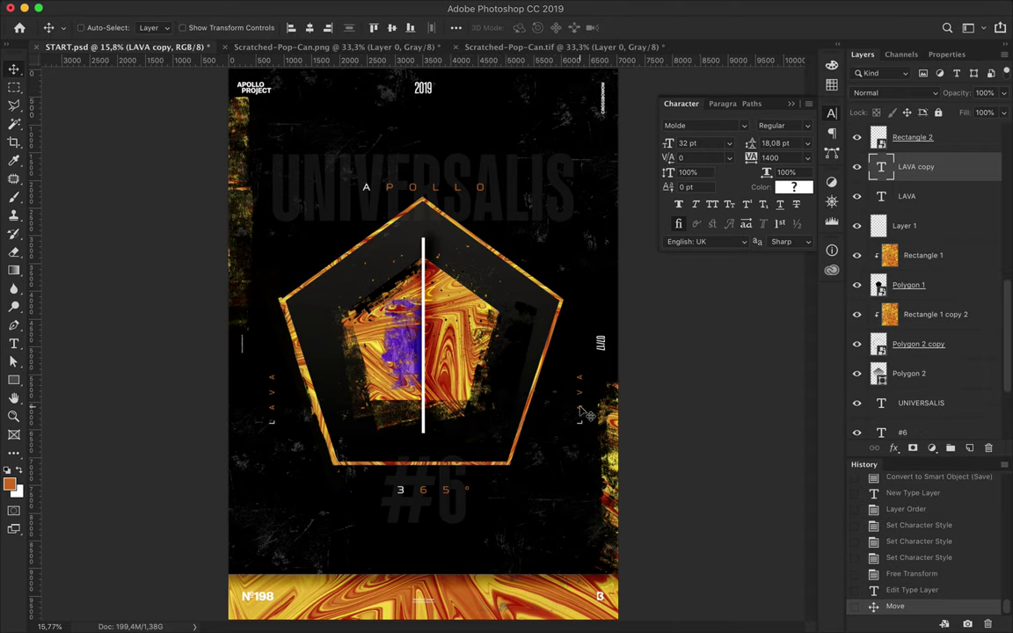
Step: Rotate the copied label and retype it as PLANET on the pentagon's right
{"action": "key", "text": "ctrl+t"}
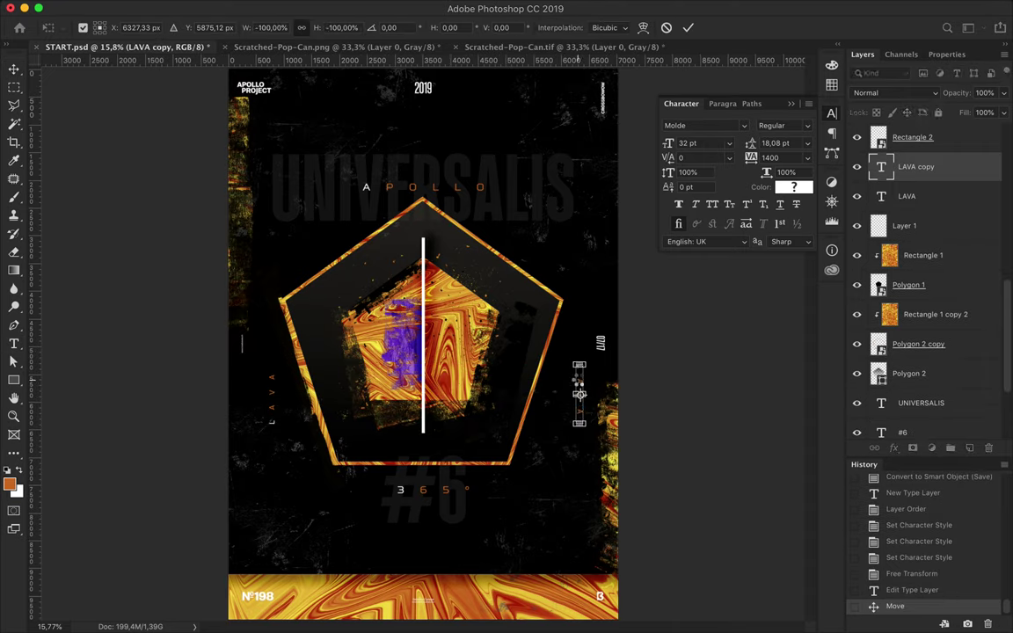
{"action": "key", "text": "Return"}
{"action": "double_click", "coordinate": [579, 378]}
{"action": "left_click", "coordinate": [579, 365]}
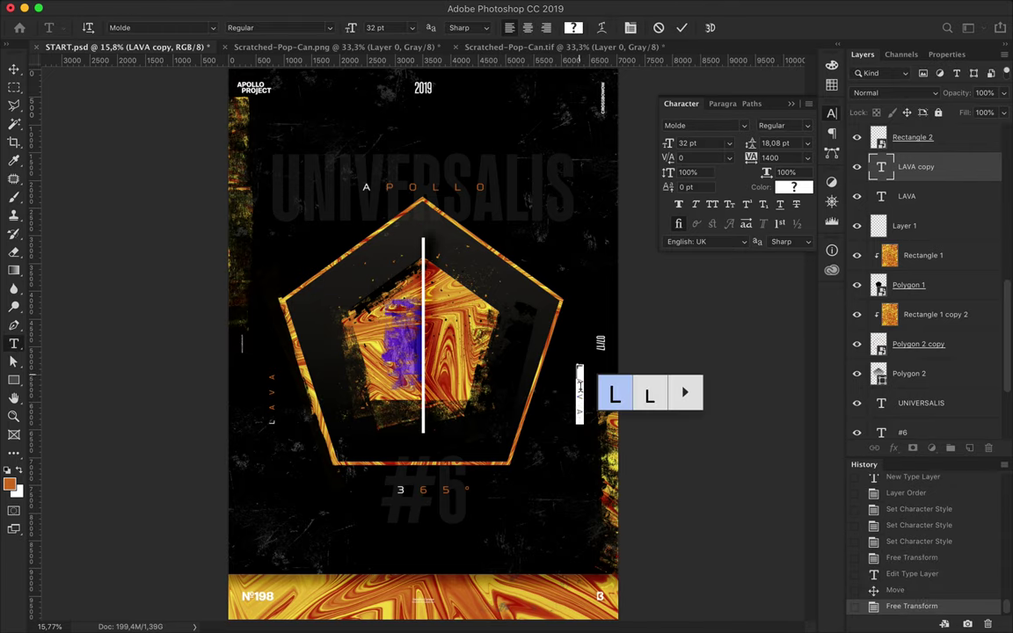
{"action": "key", "text": "shift+Right"}
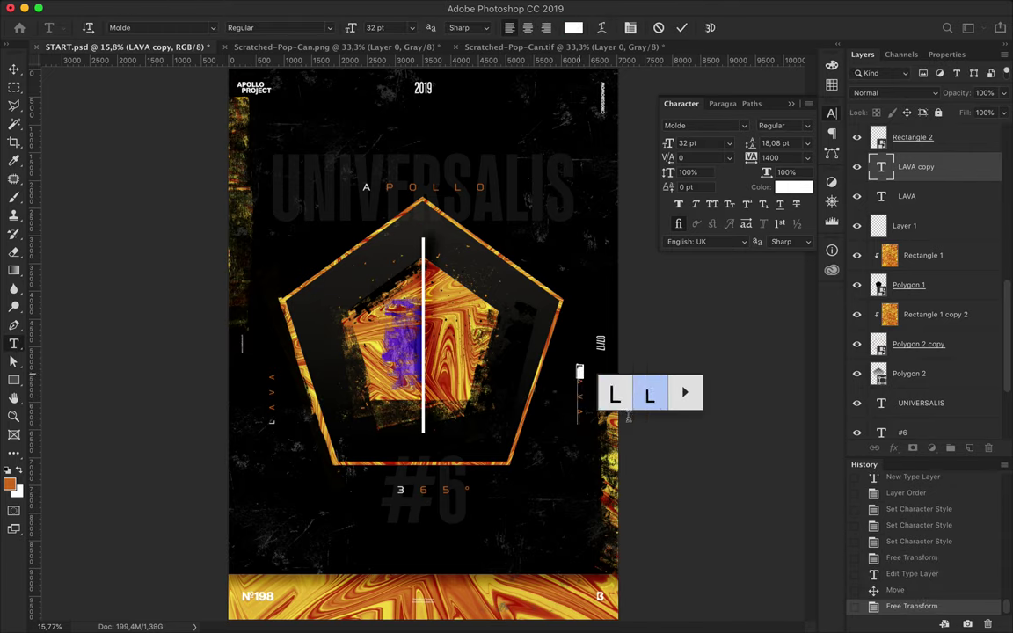
{"action": "key", "text": "Right"}
{"action": "key", "text": "Right"}
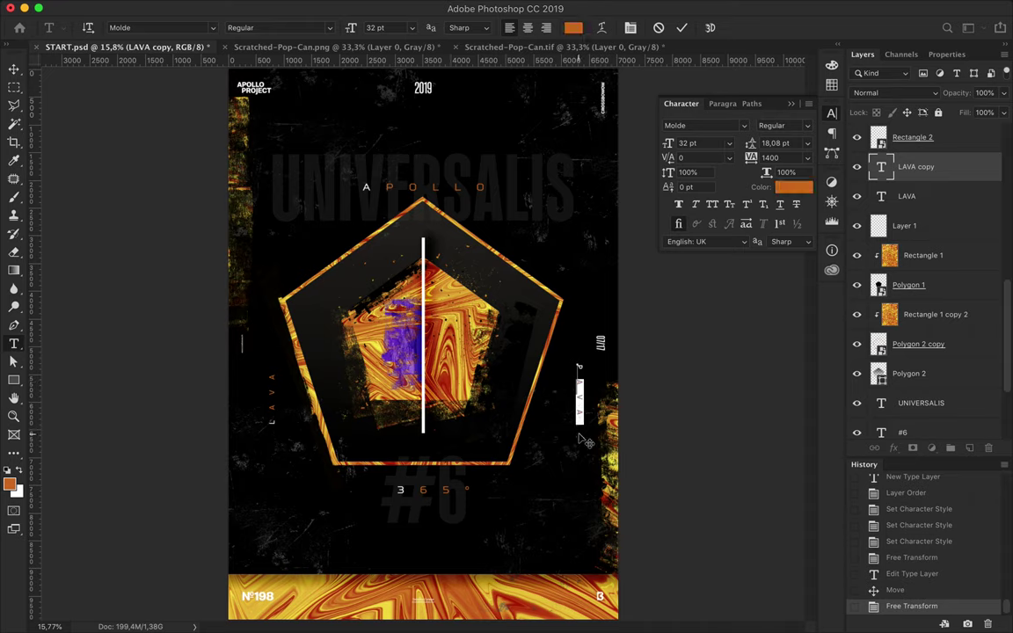
{"action": "type", "text": "PLANET"}
{"action": "key", "text": "ctrl+Return"}
{"action": "left_click_drag", "start_coordinate": [584, 429], "coordinate": [579, 426]}
Step: Group LAVA and PLANET, center them horizontally and vertically, and move the group lower
{"action": "left_click", "coordinate": [907, 197], "text": "shift"}
{"action": "left_click", "coordinate": [953, 449]}
{"action": "left_click", "coordinate": [310, 27]}
{"action": "left_click", "coordinate": [392, 28]}
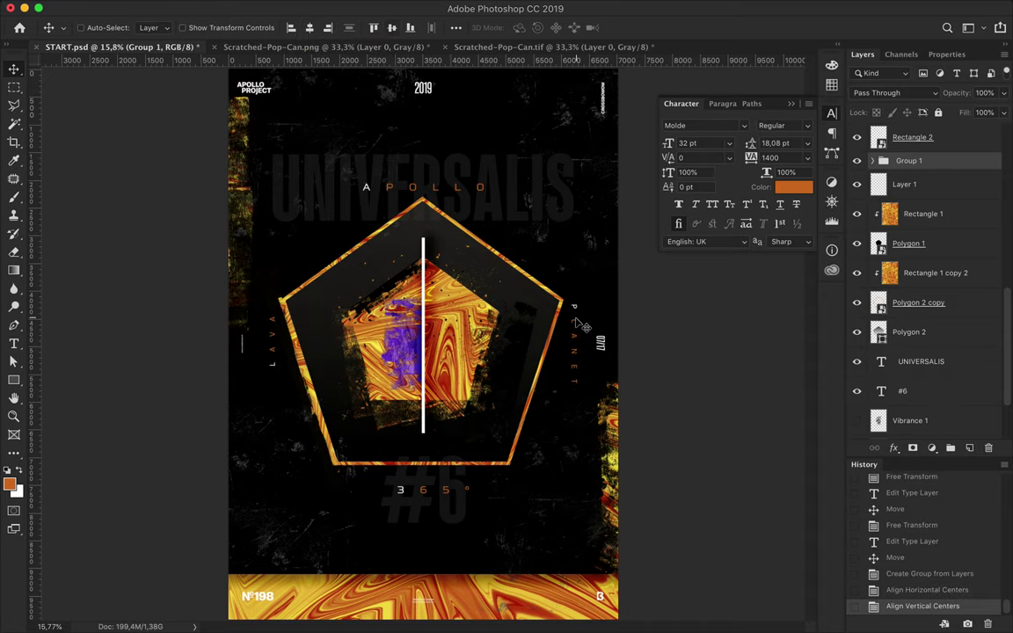
{"action": "left_click_drag", "start_coordinate": [582, 327], "coordinate": [582, 393]}
{"action": "scroll", "coordinate": [492, 318], "scroll_direction": "down", "scroll_amount": 1}
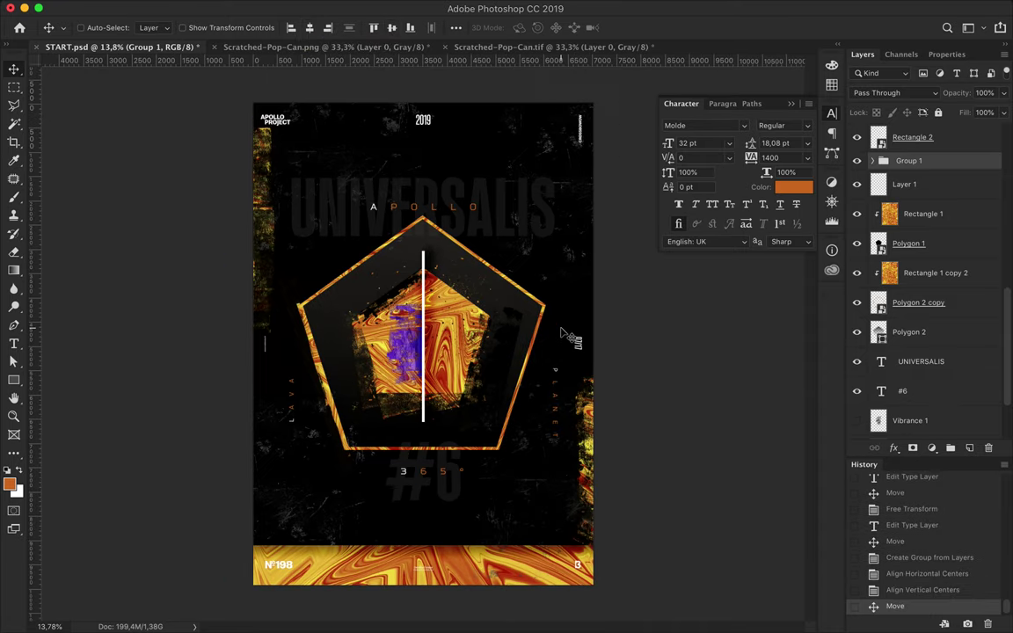
Step: Colour the PROJECT header word orange, sampled from the poster
{"action": "left_click", "coordinate": [283, 125]}
{"action": "key", "text": "t"}
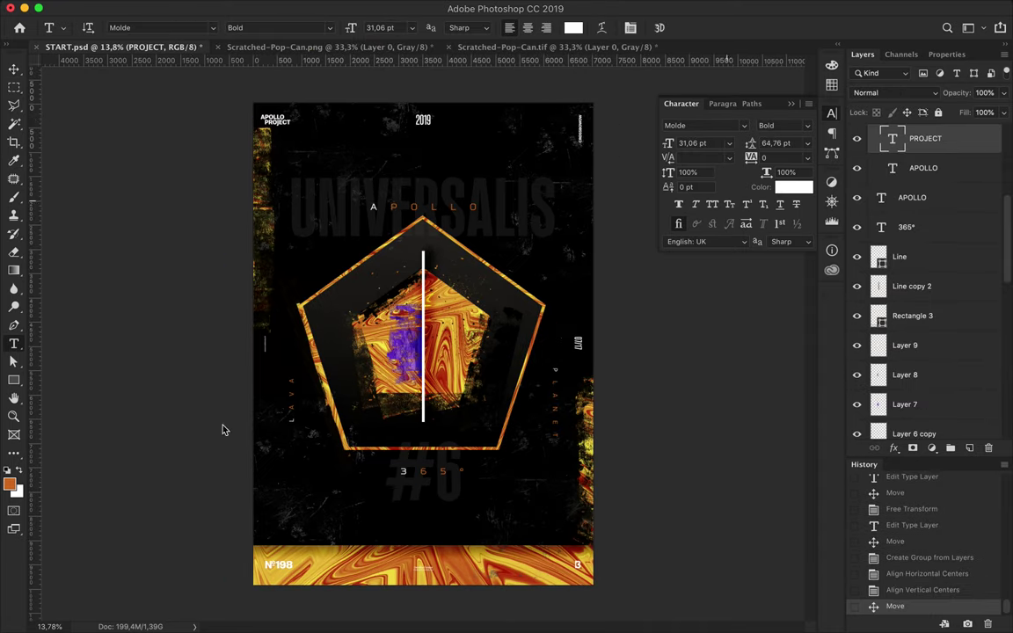
{"action": "left_click", "coordinate": [794, 186]}
{"action": "left_click", "coordinate": [832, 84]}
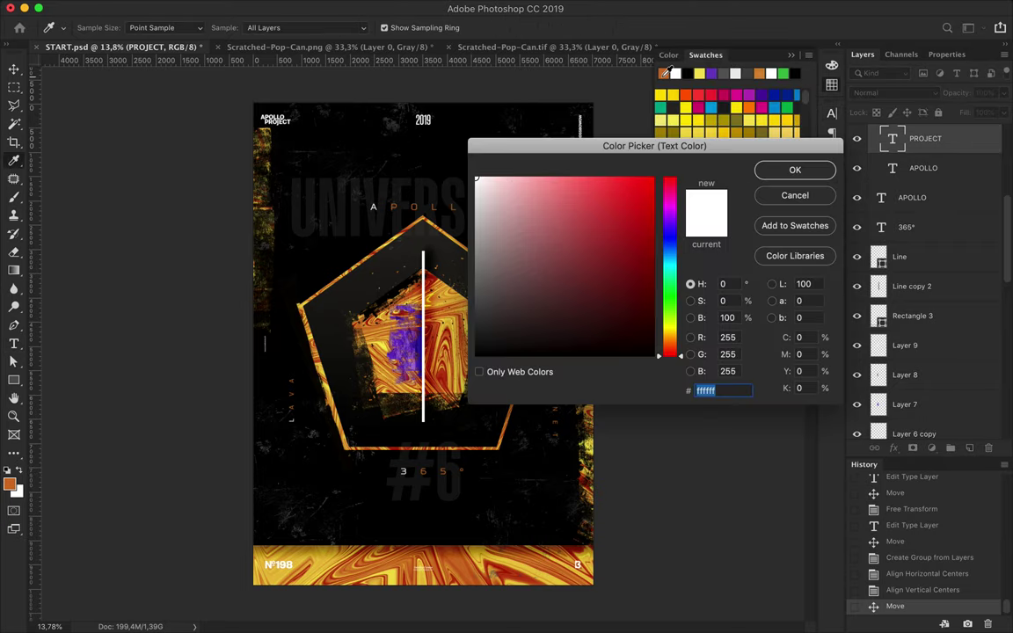
{"action": "left_click", "coordinate": [760, 73]}
{"action": "left_click", "coordinate": [794, 169]}
Step: Edit the 2019 digits, then the CROSSBOWOW and 07/17 text labels
{"action": "double_click", "coordinate": [423, 120]}
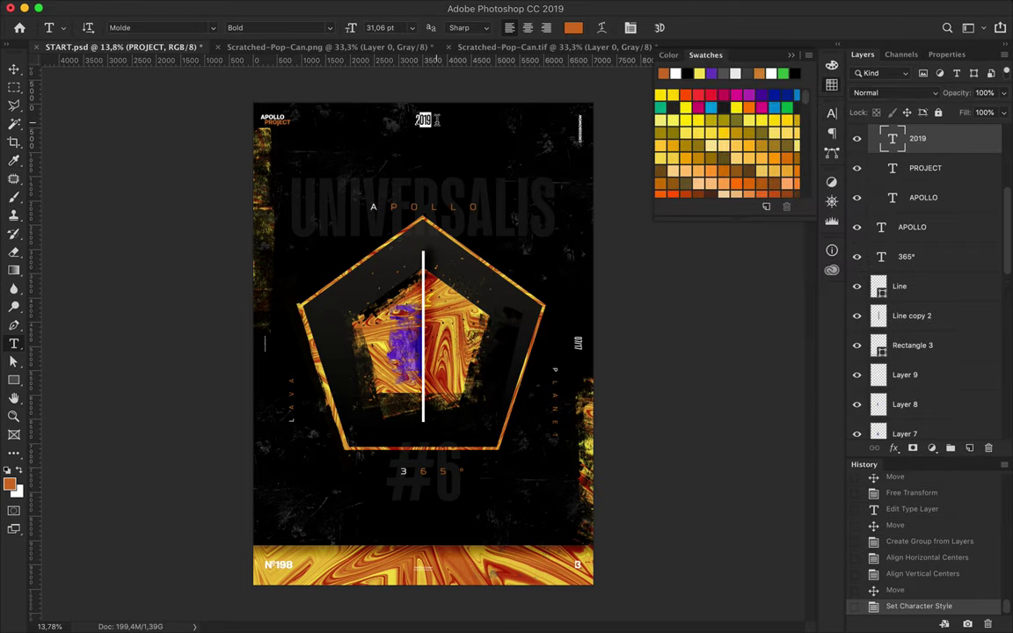
{"action": "scroll", "coordinate": [582, 130], "scroll_direction": "up", "scroll_amount": 5}
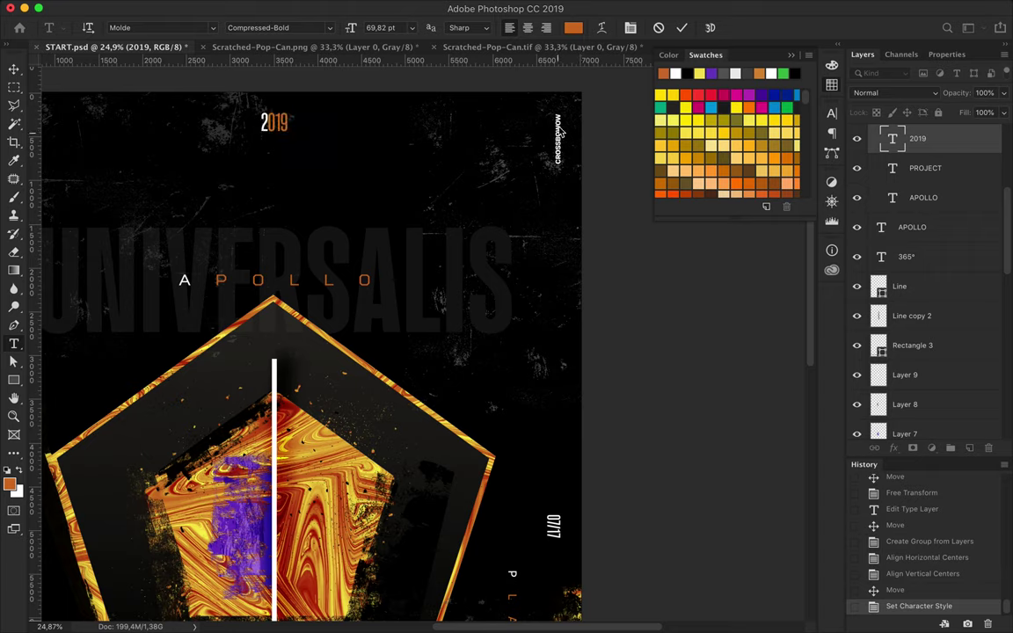
{"action": "left_click", "coordinate": [555, 132]}
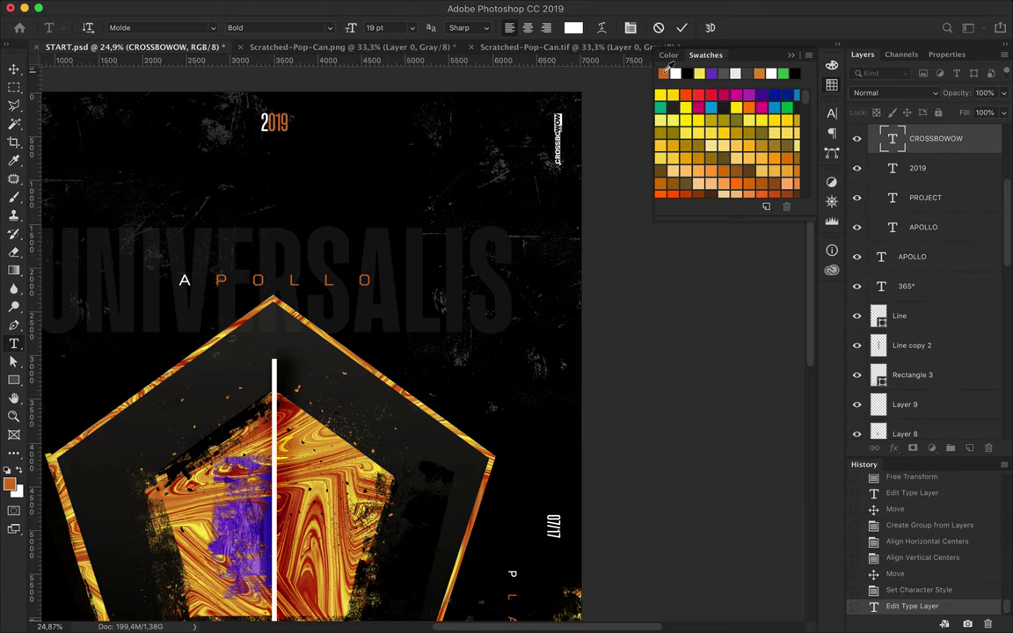
{"action": "scroll", "coordinate": [512, 236], "scroll_direction": "down", "scroll_amount": 5}
{"action": "left_click", "coordinate": [554, 350]}
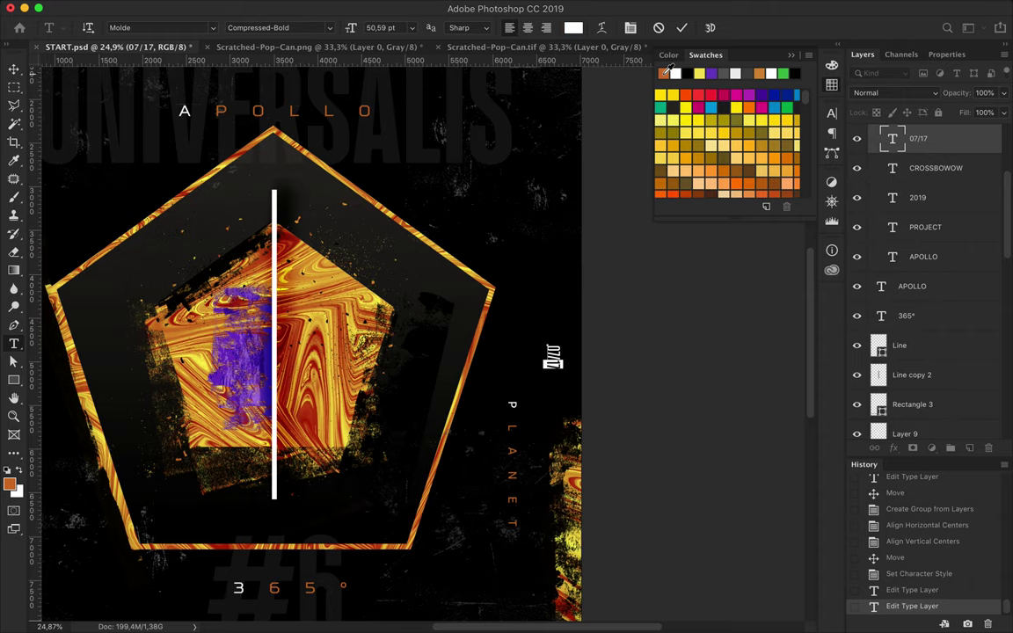
{"action": "left_click", "coordinate": [14, 69]}
{"action": "scroll", "coordinate": [545, 231], "scroll_direction": "down", "scroll_amount": 5}
{"action": "scroll", "coordinate": [545, 231], "scroll_direction": "left", "scroll_amount": 3}
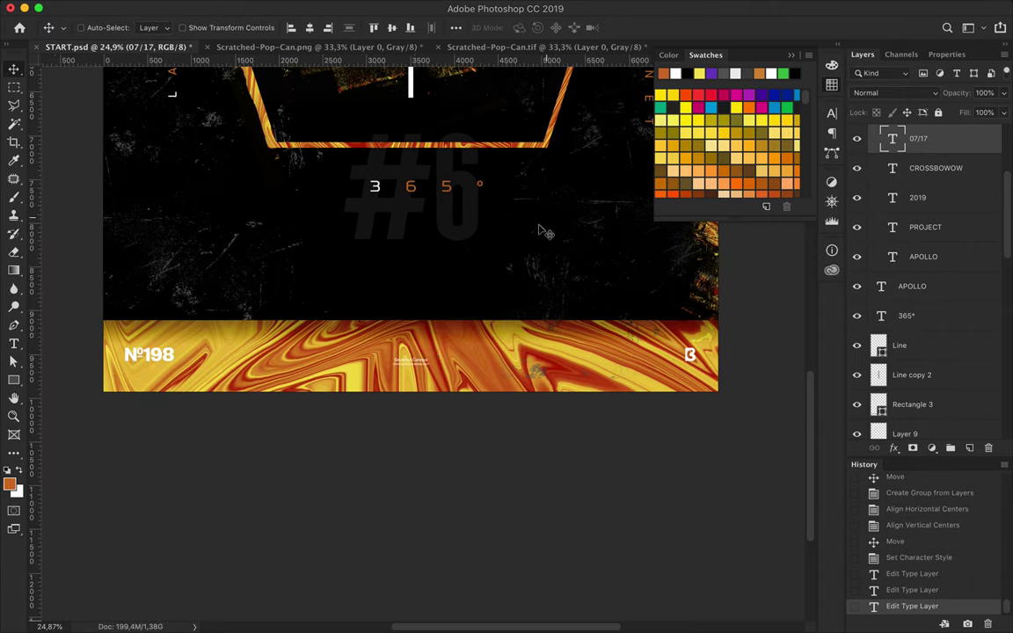
Step: Set the 198 number and N sign to #000000 and paint the footer logo black
{"action": "left_click", "coordinate": [167, 362]}
{"action": "key", "text": "d"}
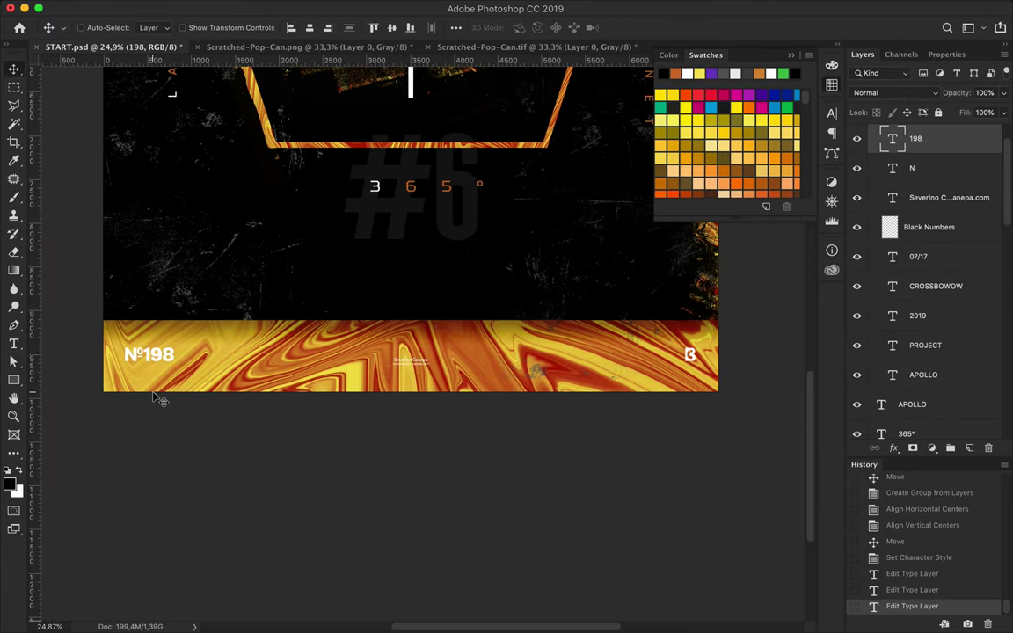
{"action": "key", "text": "t"}
{"action": "left_click", "coordinate": [572, 28]}
{"action": "type", "text": "000000"}
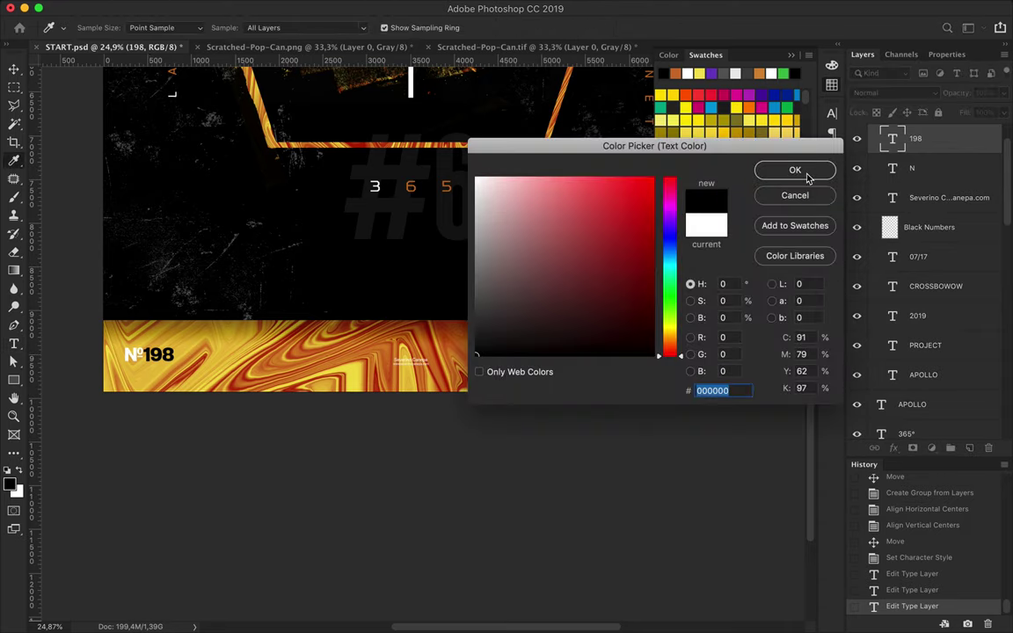
{"action": "left_click", "coordinate": [795, 169]}
{"action": "left_click", "coordinate": [572, 27]}
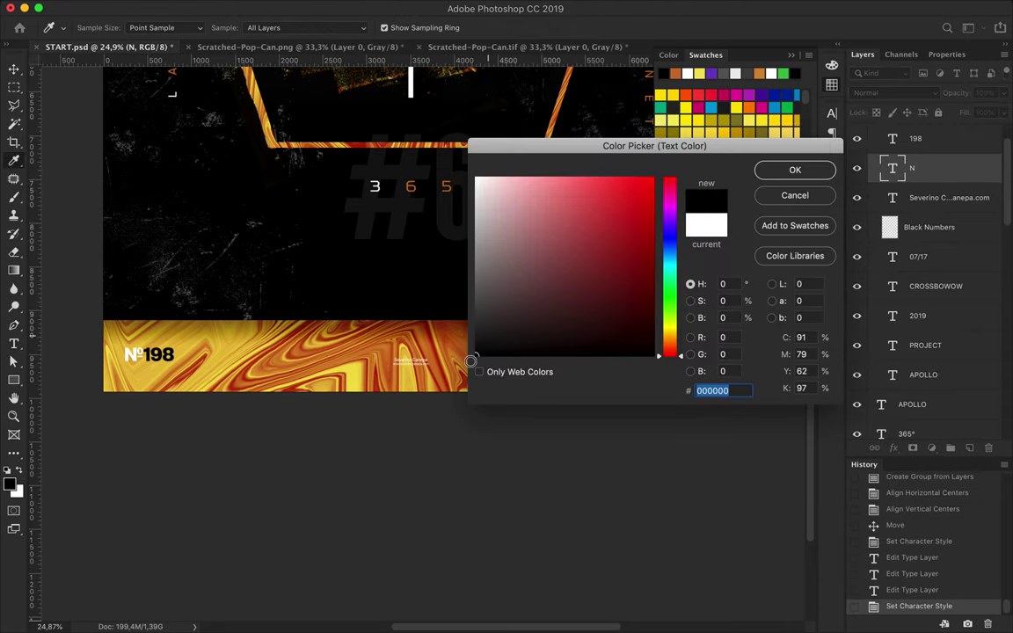
{"action": "left_click", "coordinate": [795, 170]}
{"action": "key", "text": "b"}
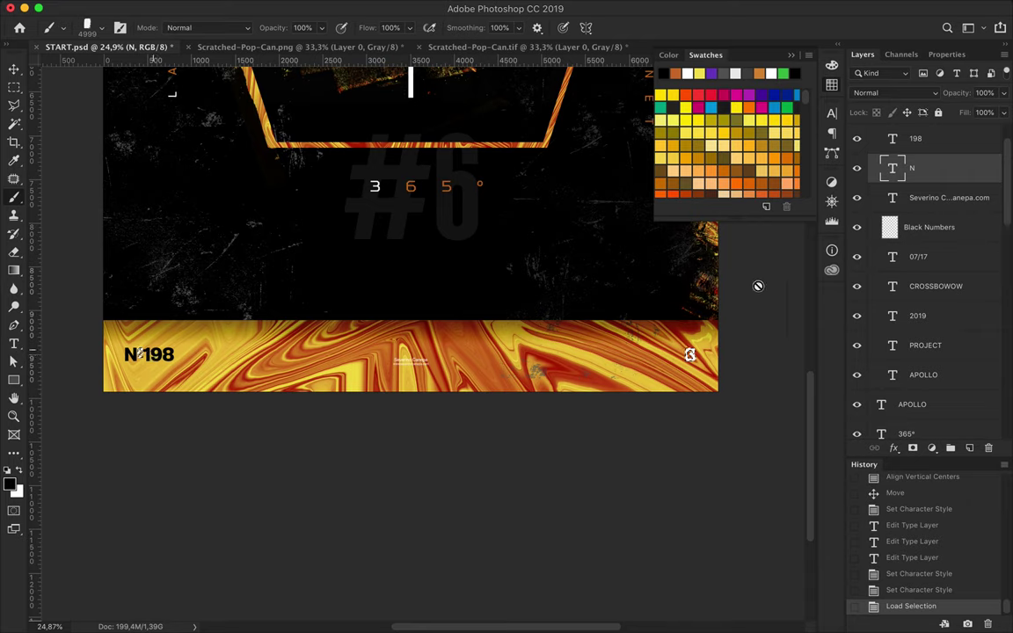
{"action": "left_click", "coordinate": [691, 355]}
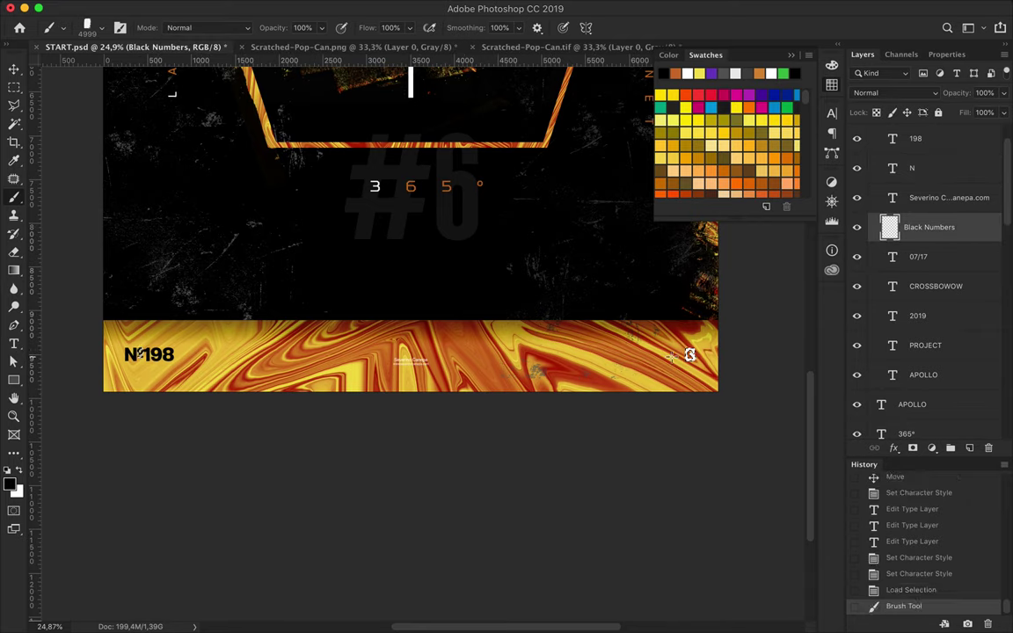
Step: Set the small credit text in the footer to black #000000
{"action": "key", "text": "v"}
{"action": "left_click", "coordinate": [950, 198]}
{"action": "key", "text": "t"}
{"action": "key", "text": "ctrl+d"}
{"action": "left_click", "coordinate": [573, 27]}
{"action": "type", "text": "000000"}
{"action": "left_click", "coordinate": [794, 169]}
{"action": "scroll", "coordinate": [402, 494], "scroll_direction": "up", "scroll_amount": 2}
{"action": "scroll", "coordinate": [403, 494], "scroll_direction": "up", "scroll_amount": 5}
{"action": "scroll", "coordinate": [402, 494], "scroll_direction": "down", "scroll_amount": 3}
{"action": "scroll", "coordinate": [403, 494], "scroll_direction": "left", "scroll_amount": 3}
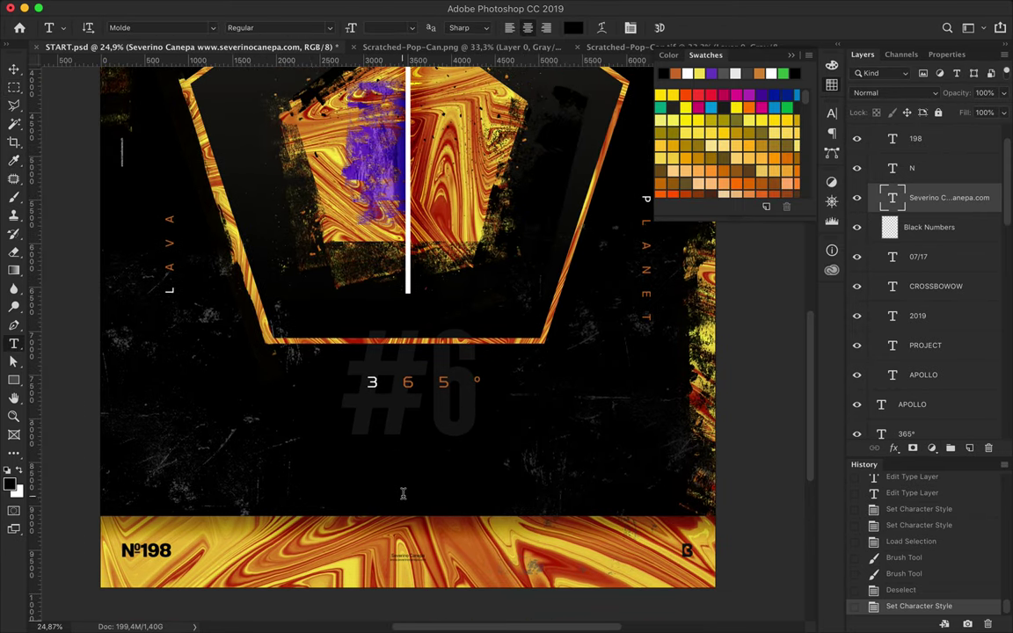
{"action": "left_click", "coordinate": [404, 267], "text": "ctrl"}
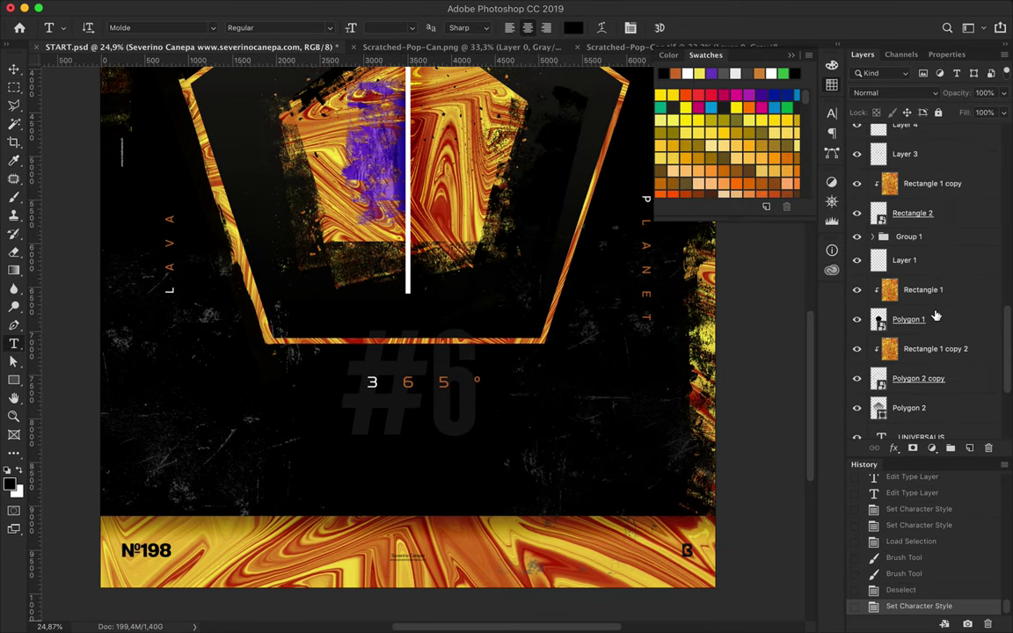
Step: On a new layer, brush a black stroke and marquee-delete its left part
{"action": "left_click", "coordinate": [969, 448]}
{"action": "key", "text": "b"}
{"action": "left_click_drag", "start_coordinate": [287, 330], "coordinate": [317, 366]}
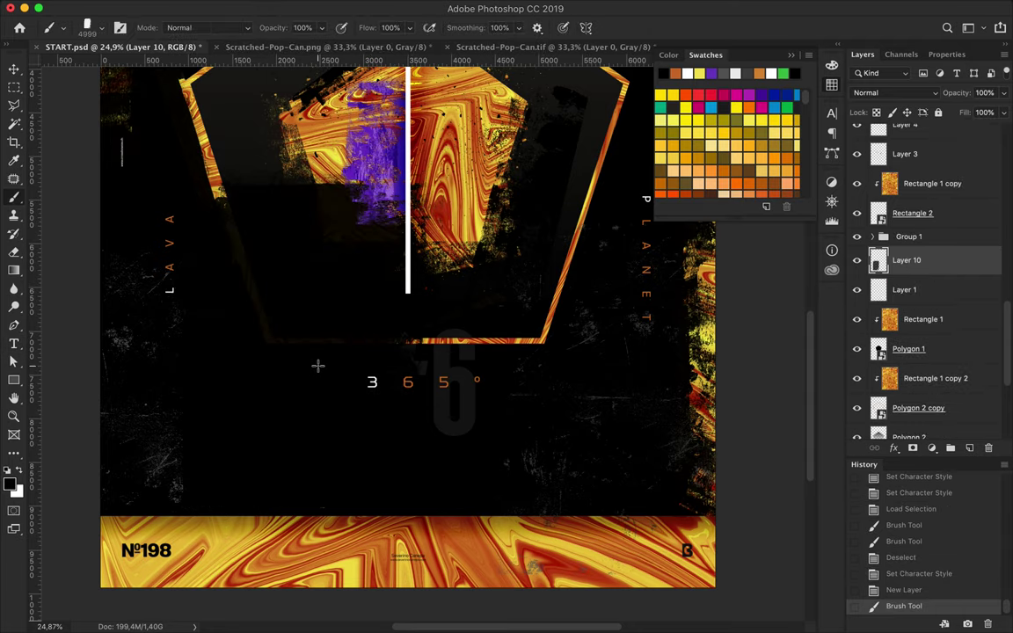
{"action": "key", "text": "m"}
{"action": "left_click_drag", "start_coordinate": [147, 130], "coordinate": [379, 569]}
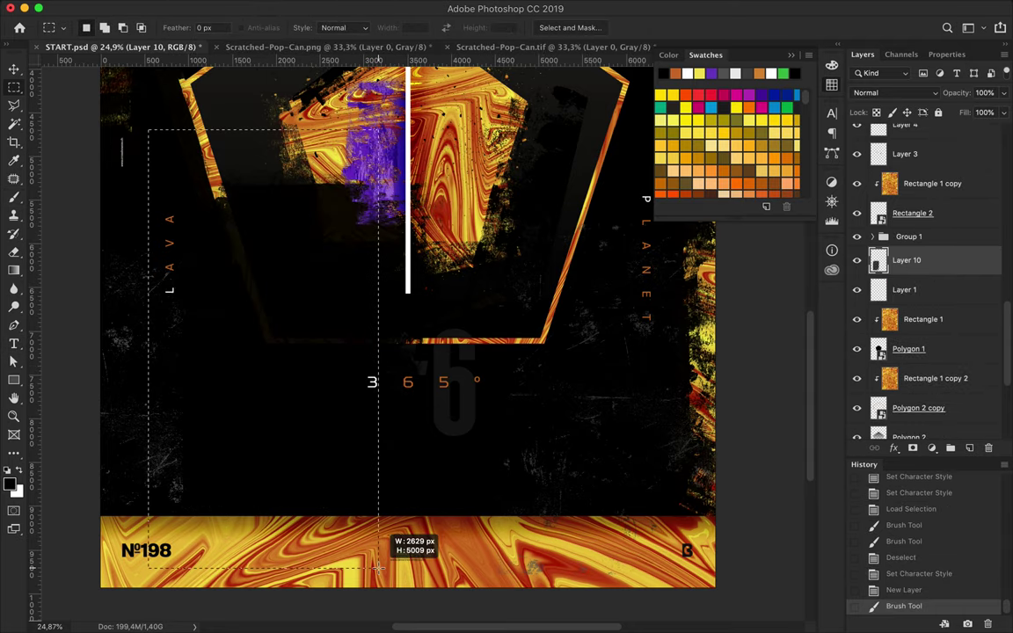
{"action": "key", "text": "Delete"}
{"action": "key", "text": "v"}
{"action": "key", "text": "ctrl+d"}
{"action": "left_click_drag", "start_coordinate": [396, 300], "coordinate": [328, 403]}
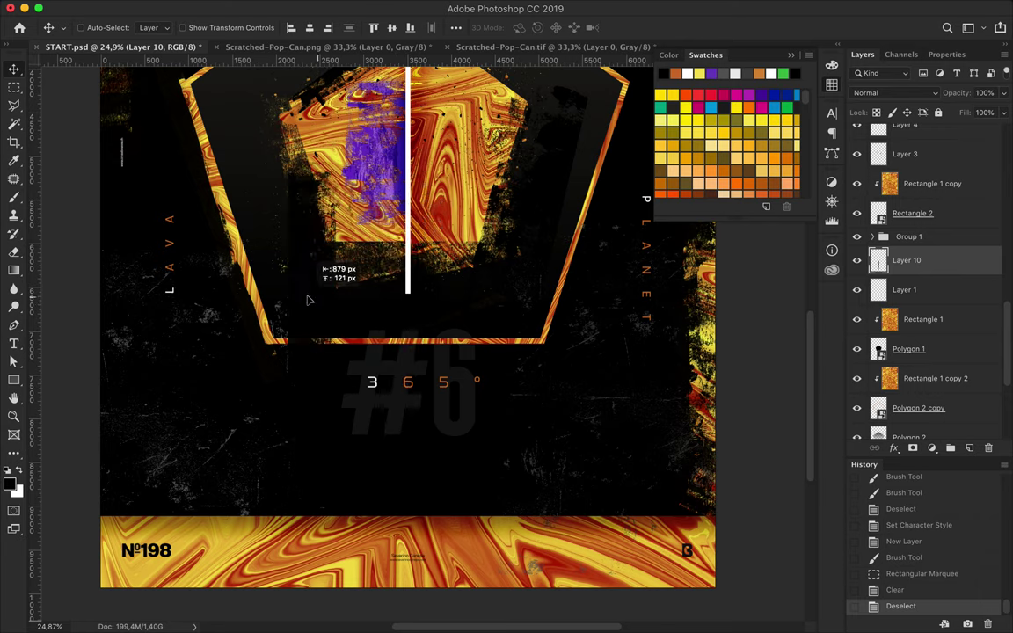
Step: Rotate and stretch the stroke, raise it above Layer 4, and settle it on the footer's top
{"action": "key", "text": "ctrl+t"}
{"action": "left_click_drag", "start_coordinate": [228, 134], "coordinate": [463, 502]}
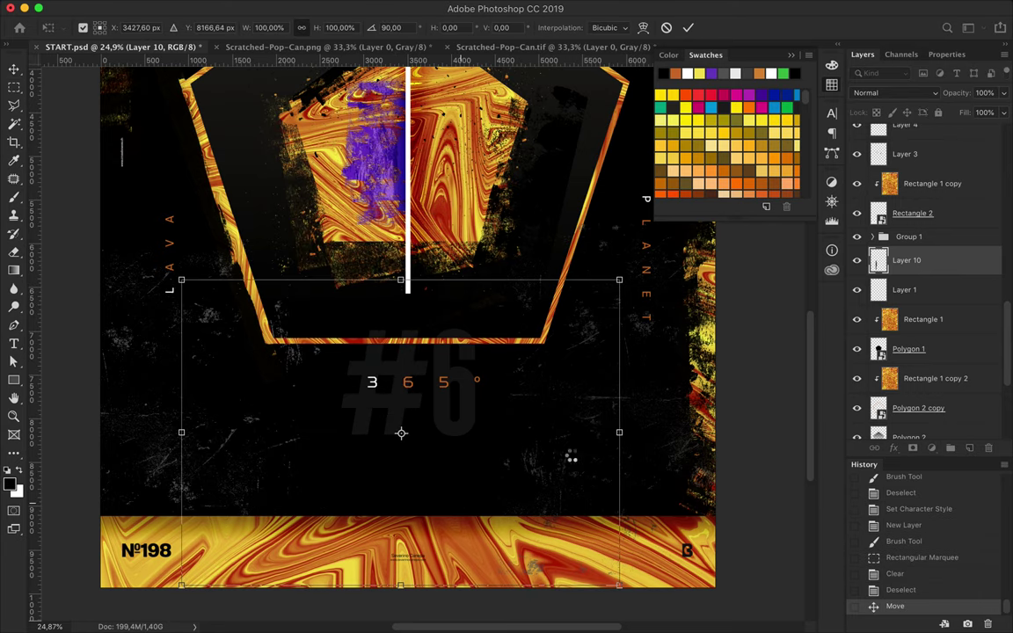
{"action": "key", "text": "Return"}
{"action": "left_click_drag", "start_coordinate": [942, 270], "coordinate": [914, 199]}
{"action": "left_click_drag", "start_coordinate": [451, 498], "coordinate": [463, 508]}
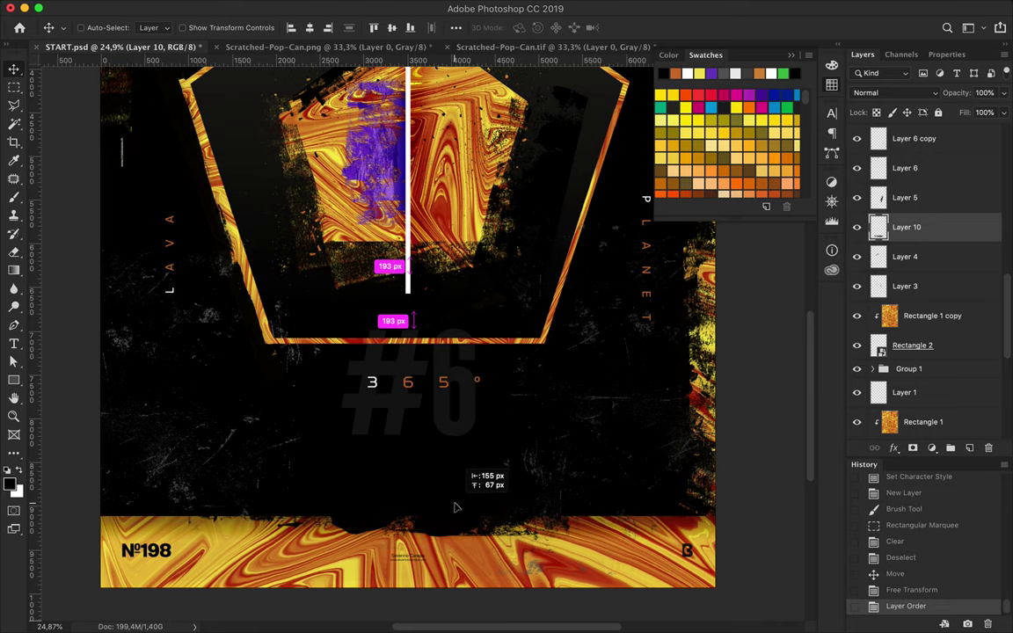
{"action": "left_click_drag", "start_coordinate": [464, 508], "coordinate": [456, 509]}
{"action": "scroll", "coordinate": [456, 510], "scroll_direction": "down", "scroll_amount": 3}
{"action": "scroll", "coordinate": [456, 510], "scroll_direction": "down", "scroll_amount": 3}
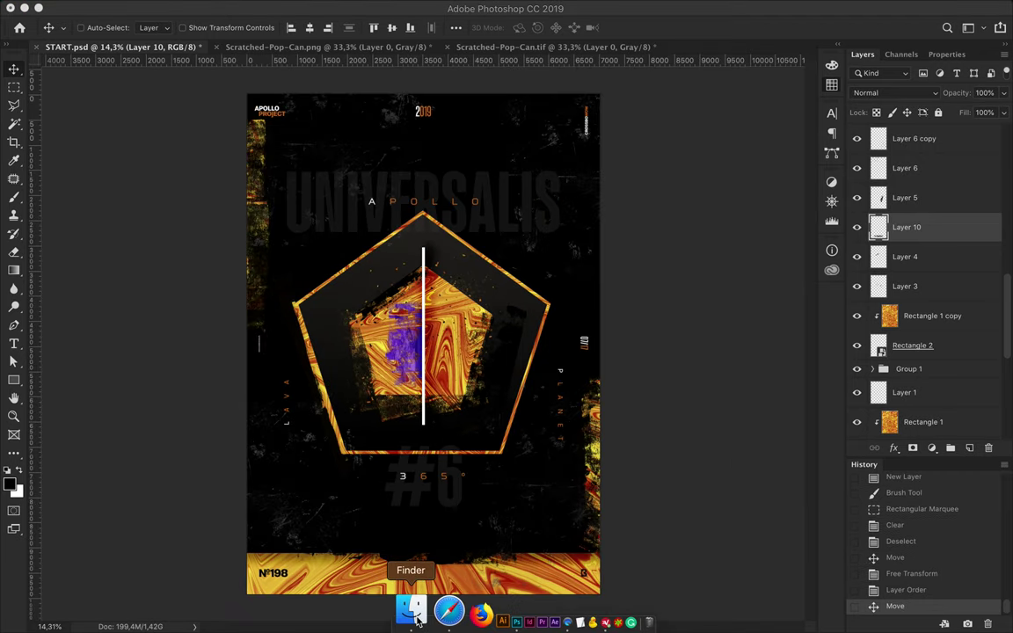
{"action": "left_click", "coordinate": [420, 613]}
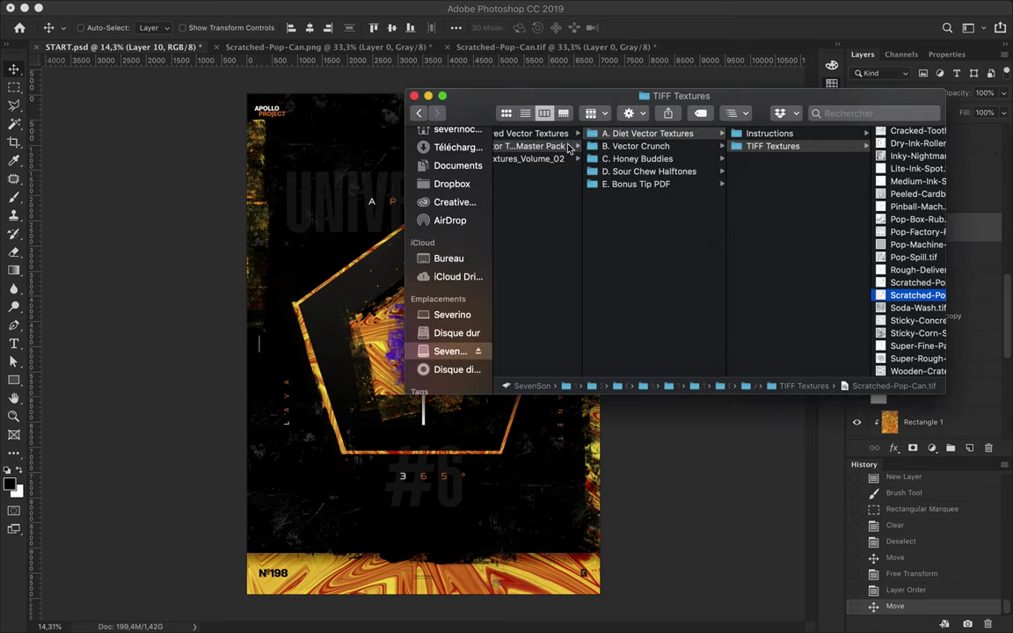
{"action": "scroll", "coordinate": [607, 145], "scroll_direction": "left", "scroll_amount": 3}
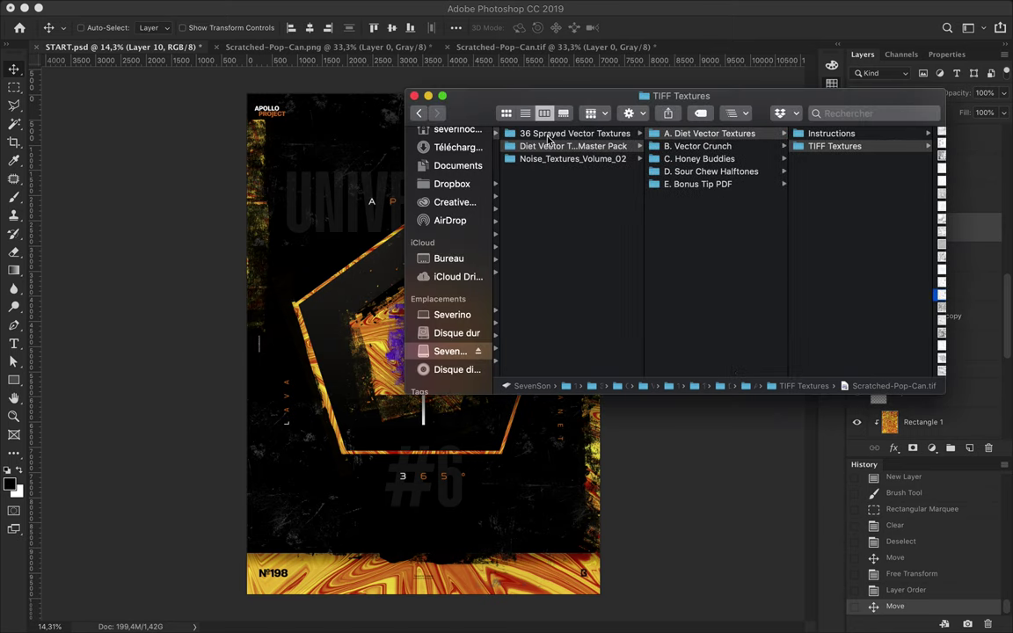
{"action": "left_click", "coordinate": [554, 159]}
{"action": "left_click", "coordinate": [611, 134]}
{"action": "scroll", "coordinate": [668, 158], "scroll_direction": "left", "scroll_amount": 3}
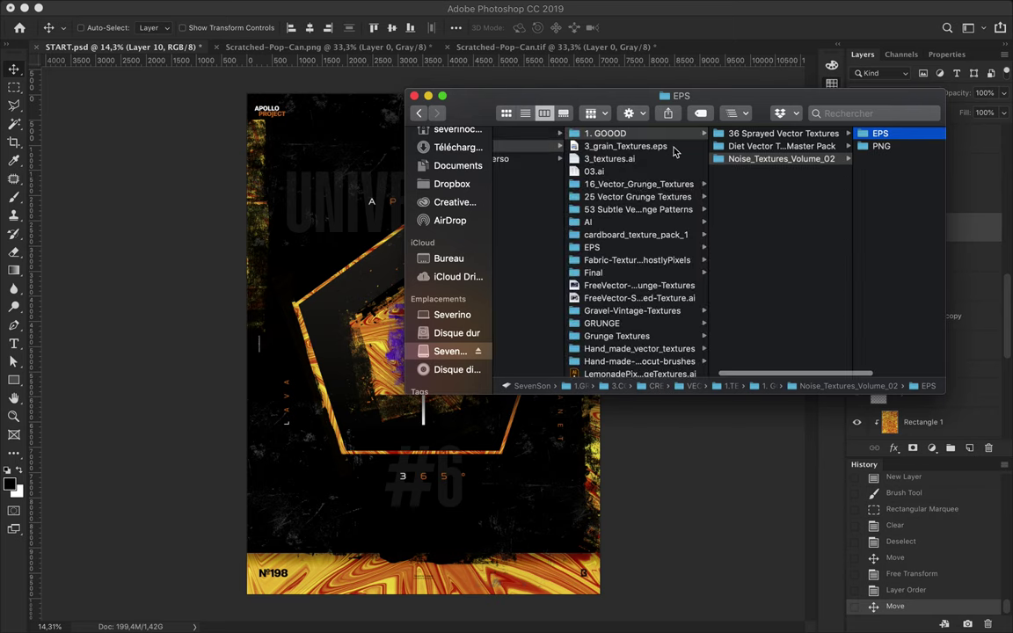
{"action": "scroll", "coordinate": [641, 182], "scroll_direction": "left", "scroll_amount": 3}
{"action": "left_click", "coordinate": [578, 146]}
{"action": "left_click", "coordinate": [549, 158]}
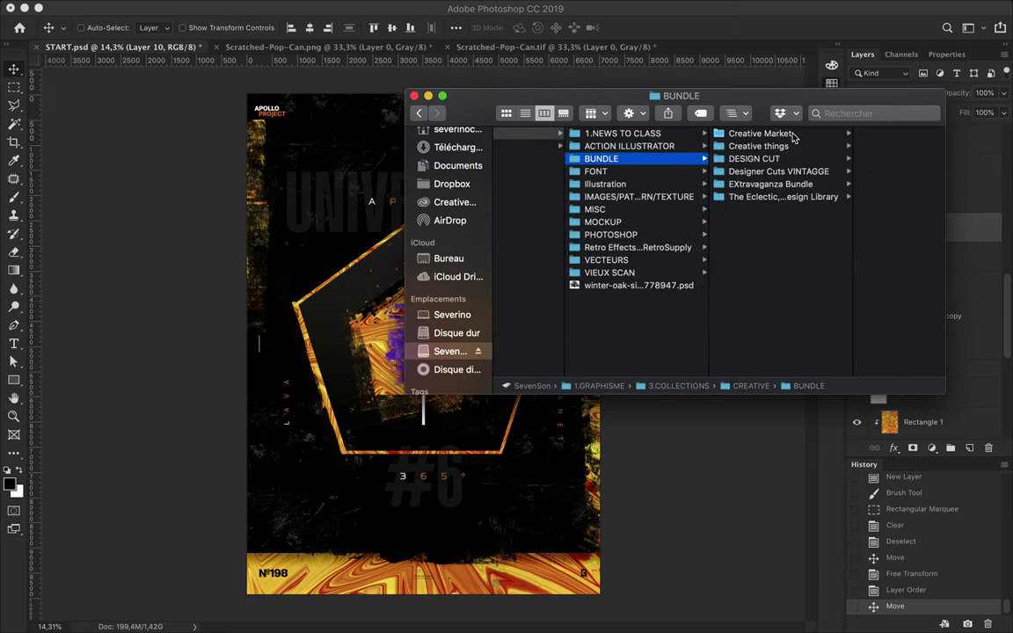
{"action": "left_click", "coordinate": [773, 133]}
{"action": "left_click", "coordinate": [770, 146]}
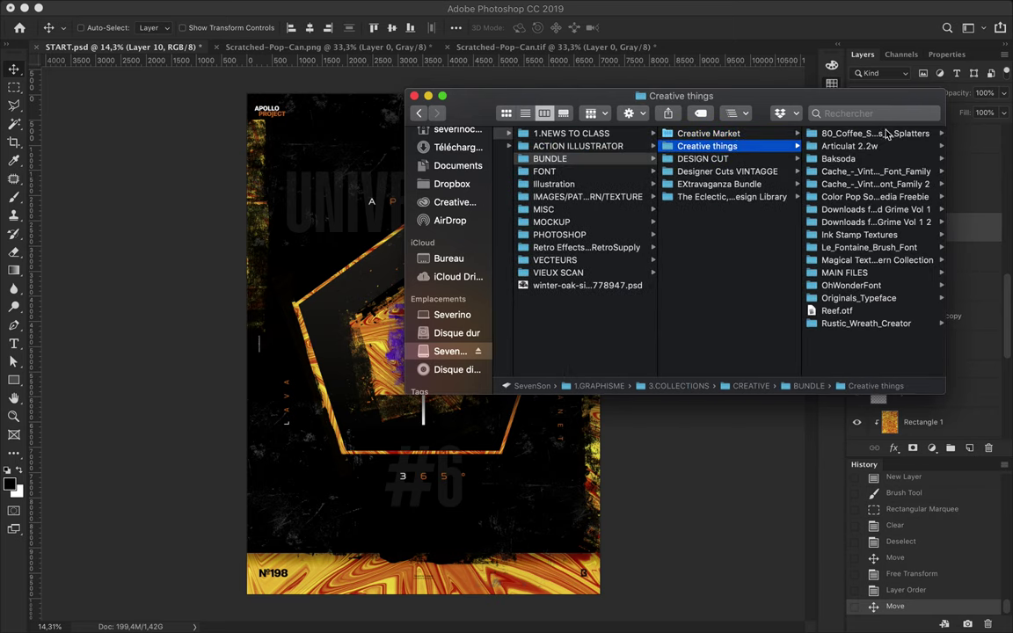
{"action": "key", "text": "super+Tab"}
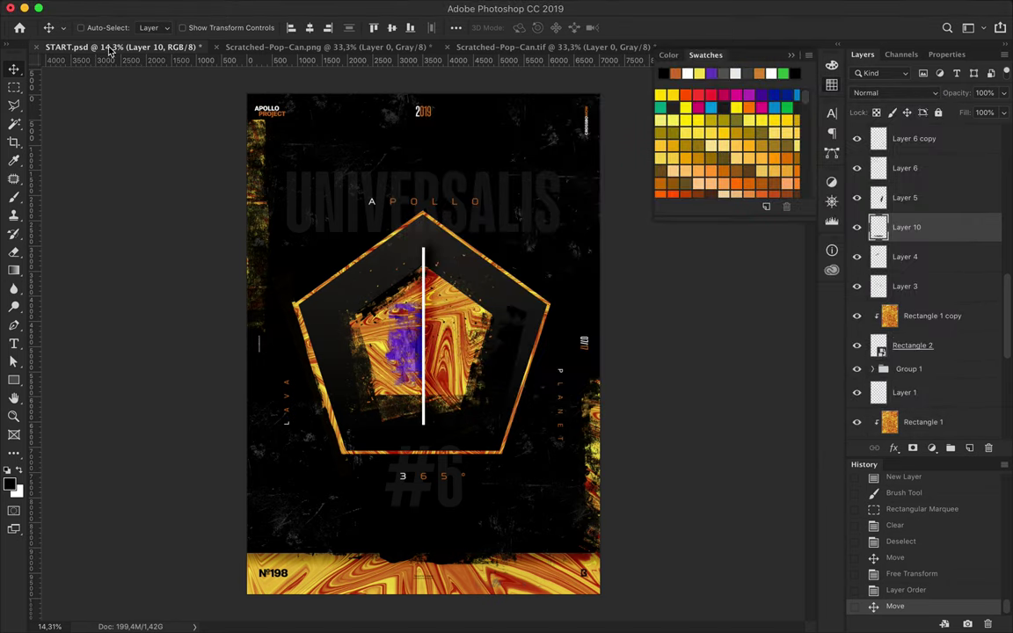
{"action": "key", "text": "b"}
{"action": "left_click", "coordinate": [92, 28]}
Step: Stamp a white SpaceBrush-12 cloud on a new layer near the pentagon
{"action": "scroll", "coordinate": [106, 255], "scroll_direction": "down", "scroll_amount": 3}
{"action": "scroll", "coordinate": [106, 254], "scroll_direction": "down", "scroll_amount": 3}
{"action": "scroll", "coordinate": [105, 254], "scroll_direction": "down", "scroll_amount": 5}
{"action": "scroll", "coordinate": [106, 254], "scroll_direction": "down", "scroll_amount": 5}
{"action": "left_click", "coordinate": [185, 236]}
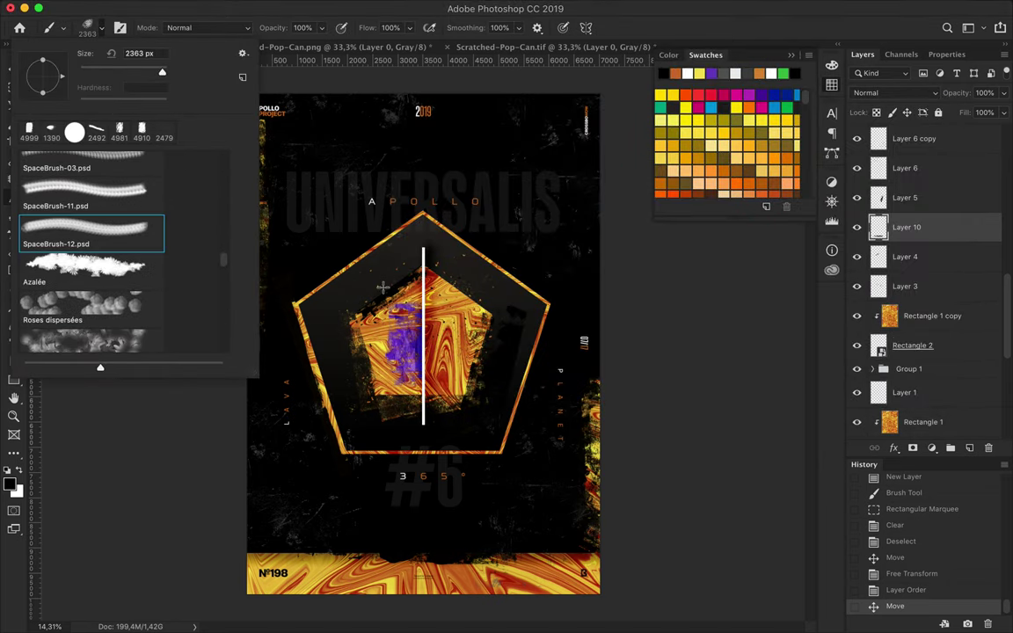
{"action": "left_click", "coordinate": [969, 447]}
{"action": "left_click", "coordinate": [336, 237]}
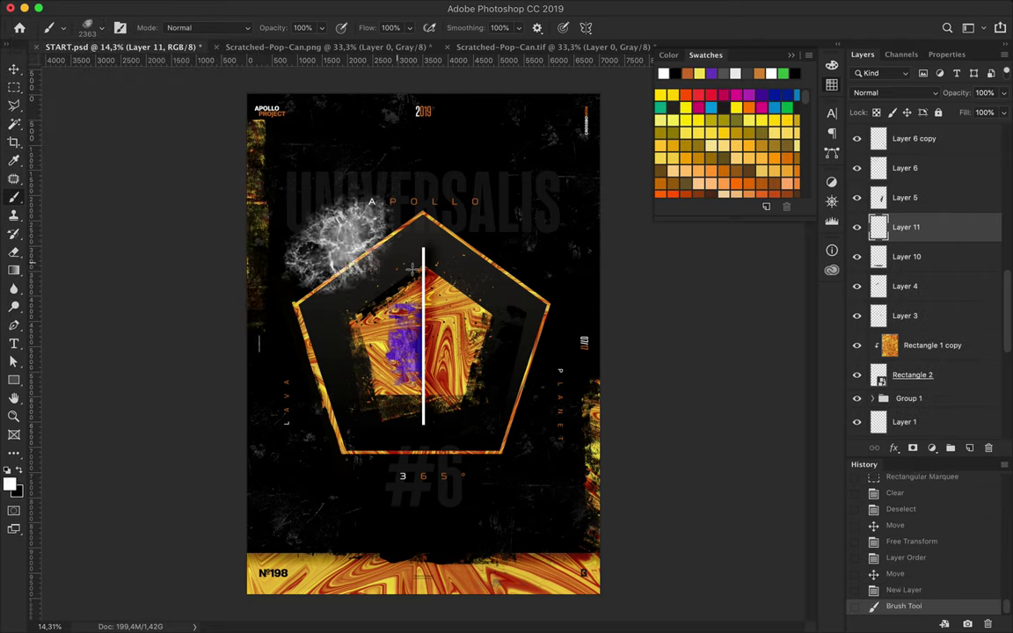
{"action": "key", "text": "ctrl+z"}
{"action": "left_click", "coordinate": [355, 265]}
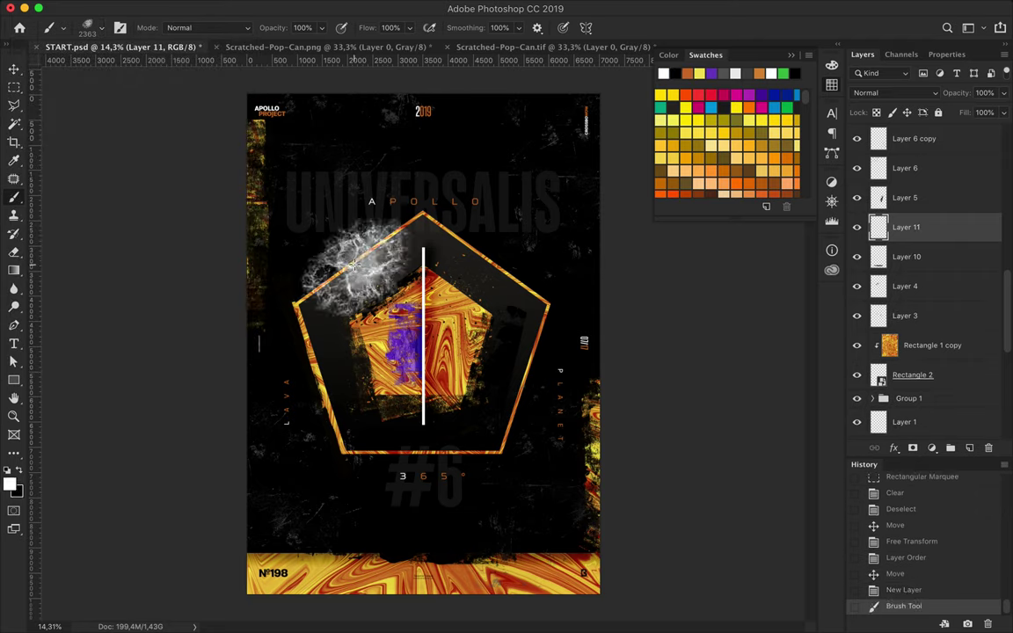
Step: Move Layer 11 down the layer stack below Polygon 1
{"action": "key", "text": "v"}
{"action": "left_click_drag", "start_coordinate": [905, 227], "coordinate": [941, 387]}
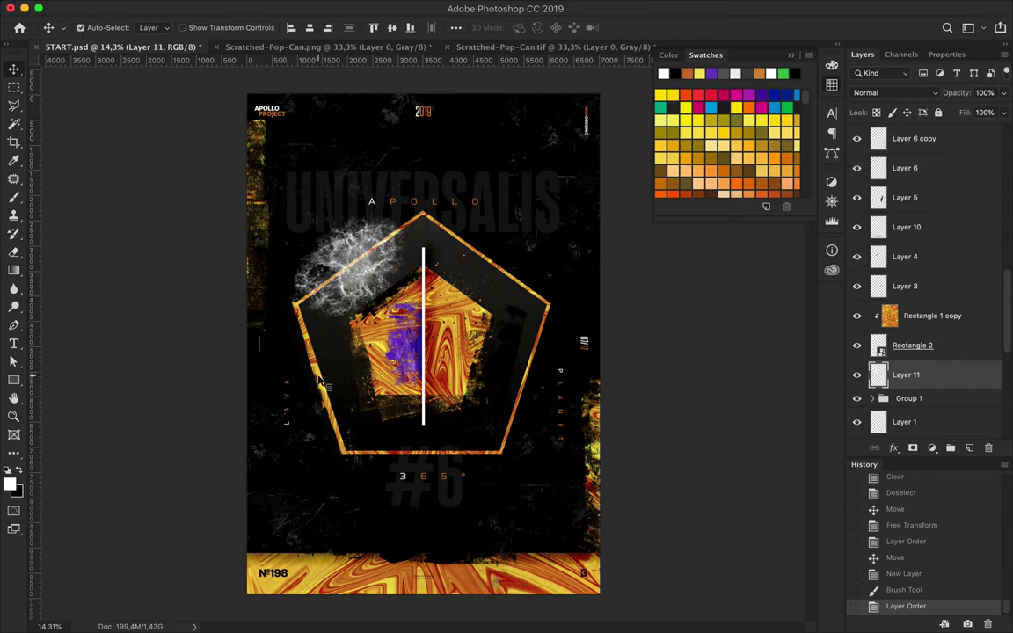
{"action": "scroll", "coordinate": [915, 214], "scroll_direction": "down", "scroll_amount": 3}
{"action": "left_click_drag", "start_coordinate": [915, 295], "coordinate": [916, 408]}
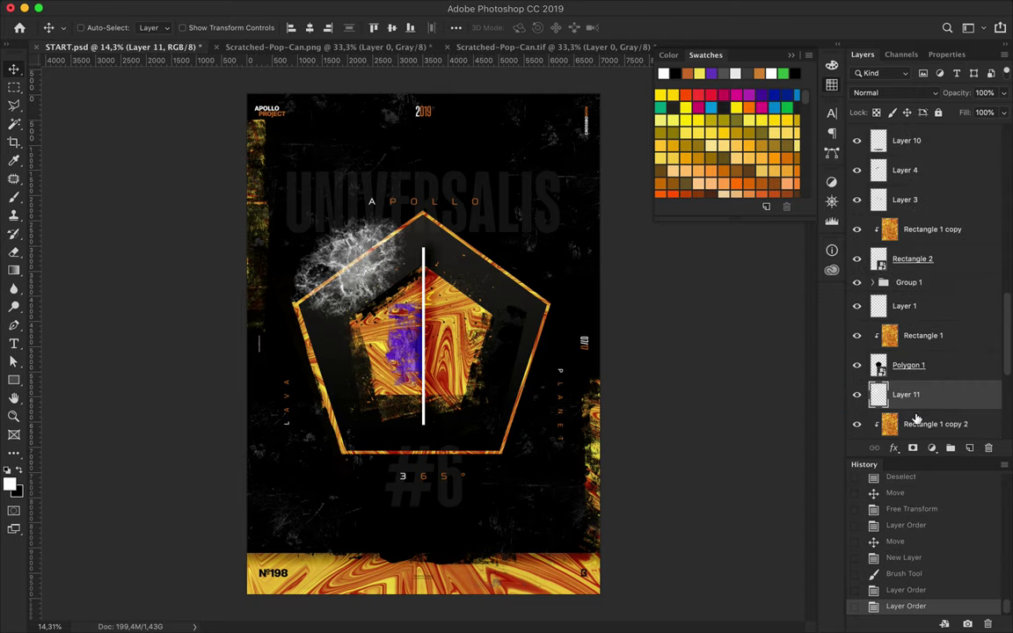
{"action": "scroll", "coordinate": [915, 409], "scroll_direction": "down", "scroll_amount": 4}
{"action": "left_click_drag", "start_coordinate": [915, 262], "coordinate": [916, 306]}
Step: Undo the cloud changes, stepping history back to the empty New Layer state
{"action": "right_click", "coordinate": [917, 301]}
{"action": "key", "text": "Escape"}
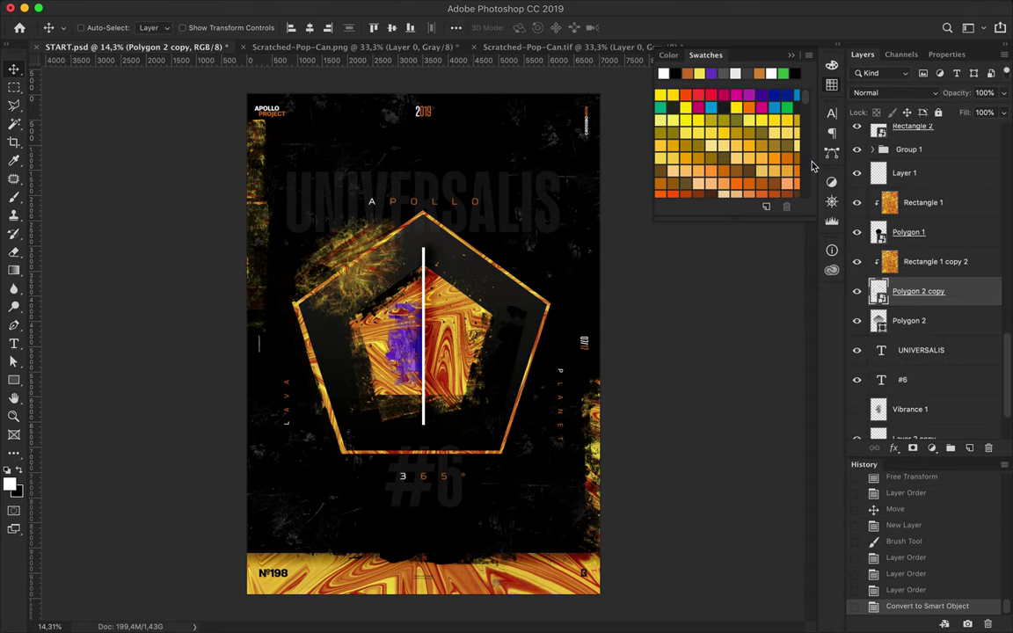
{"action": "key", "text": "ctrl+z"}
{"action": "key", "text": "ctrl+z"}
{"action": "key", "text": "ctrl+z"}
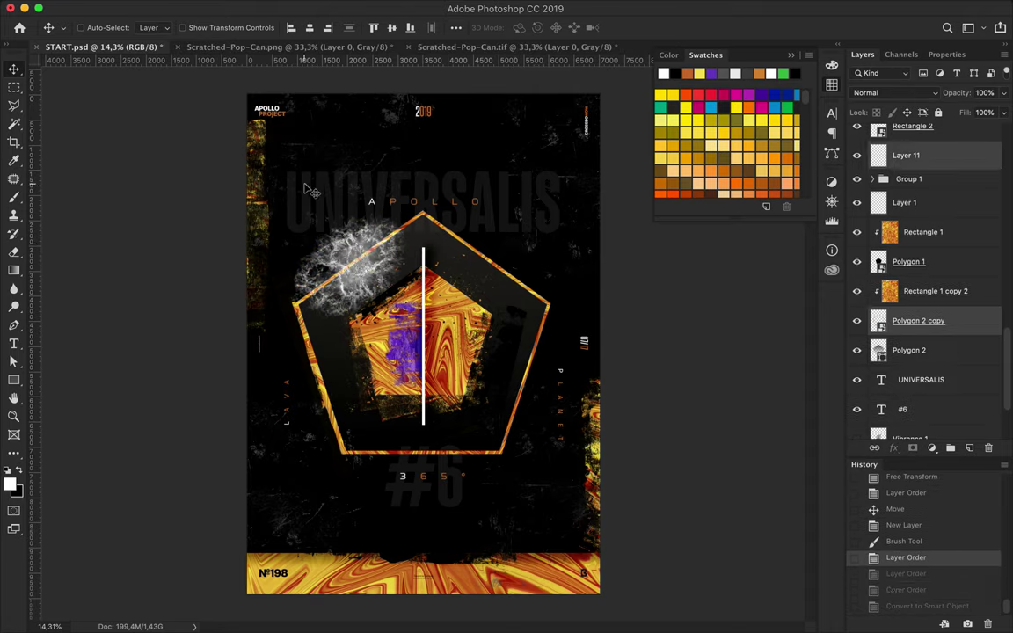
{"action": "key", "text": "ctrl+alt+z"}
{"action": "key", "text": "ctrl+alt+z"}
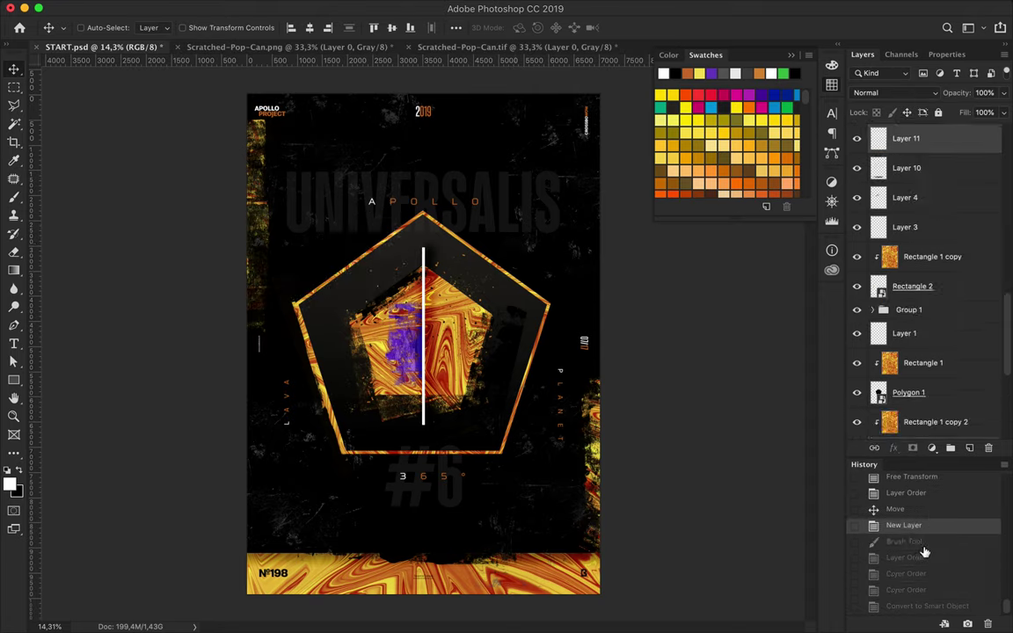
Step: Stamp a test SpaceBrush-05 brush mark on Layer 11, then undo it
{"action": "key", "text": "b"}
{"action": "left_click", "coordinate": [101, 27]}
{"action": "scroll", "coordinate": [108, 226], "scroll_direction": "down", "scroll_amount": 3}
{"action": "left_click", "coordinate": [88, 251]}
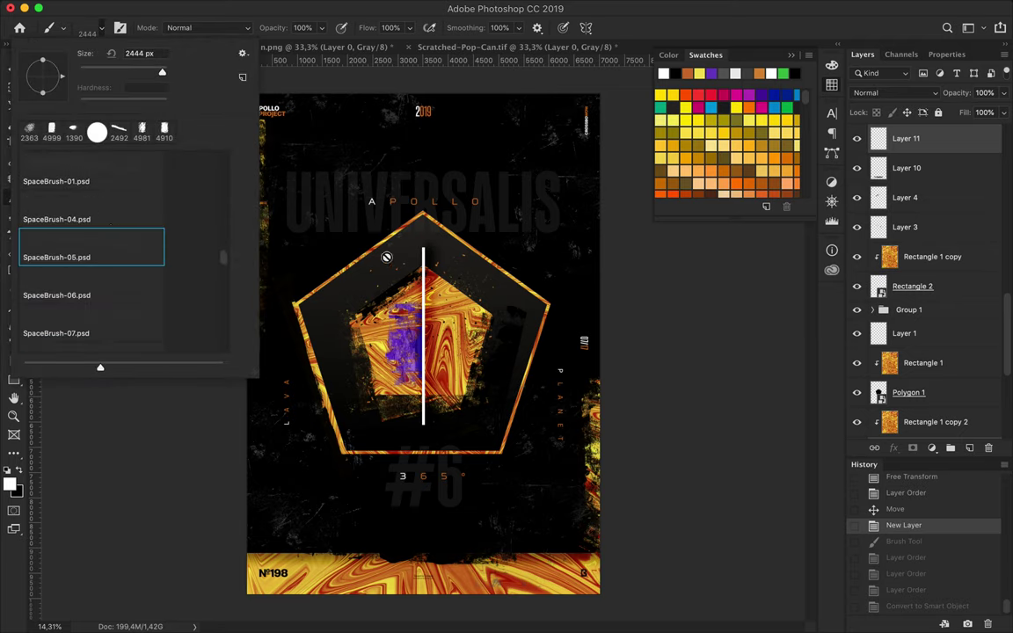
{"action": "left_click", "coordinate": [409, 239]}
{"action": "left_click", "coordinate": [611, 219]}
{"action": "left_click", "coordinate": [914, 138]}
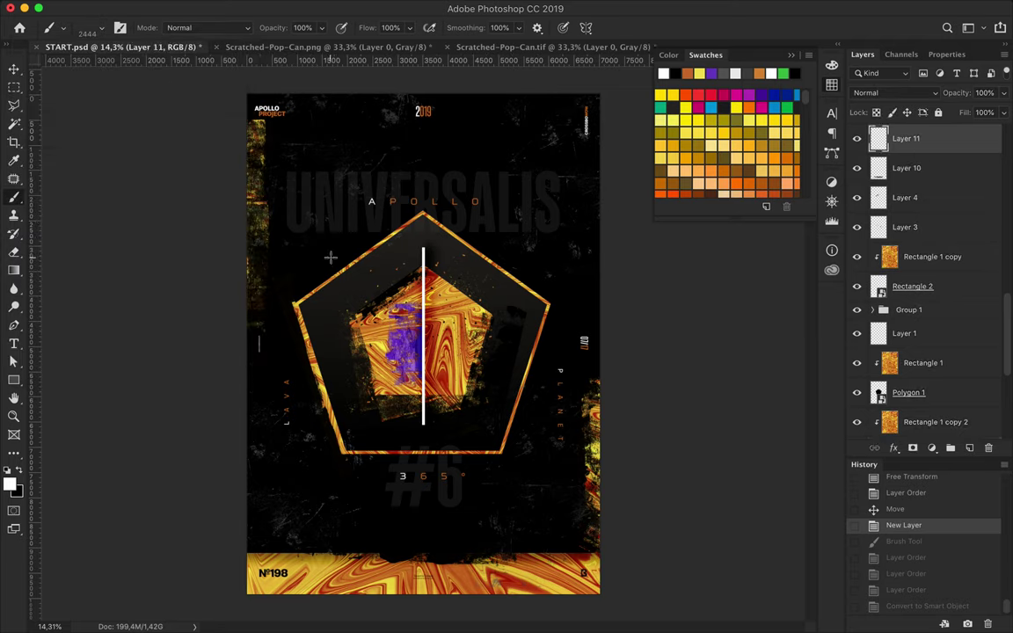
{"action": "left_click", "coordinate": [334, 237]}
{"action": "key", "text": "ctrl+z"}
{"action": "left_click", "coordinate": [97, 30]}
{"action": "key", "text": "ctrl+z"}
{"action": "key", "text": "ctrl+z"}
Step: Draw a trial white stroke with the Mécanique floue 13 px brush, then undo it
{"action": "left_click", "coordinate": [97, 29]}
{"action": "scroll", "coordinate": [97, 195], "scroll_direction": "up", "scroll_amount": 3}
{"action": "scroll", "coordinate": [97, 195], "scroll_direction": "up", "scroll_amount": 3}
{"action": "scroll", "coordinate": [97, 195], "scroll_direction": "up", "scroll_amount": 3}
{"action": "scroll", "coordinate": [97, 196], "scroll_direction": "up", "scroll_amount": 3}
{"action": "scroll", "coordinate": [97, 195], "scroll_direction": "up", "scroll_amount": 3}
{"action": "scroll", "coordinate": [97, 195], "scroll_direction": "up", "scroll_amount": 3}
{"action": "scroll", "coordinate": [97, 196], "scroll_direction": "up", "scroll_amount": 3}
{"action": "scroll", "coordinate": [96, 195], "scroll_direction": "up", "scroll_amount": 3}
{"action": "scroll", "coordinate": [97, 195], "scroll_direction": "up", "scroll_amount": 3}
{"action": "scroll", "coordinate": [92, 198], "scroll_direction": "up", "scroll_amount": 3}
{"action": "scroll", "coordinate": [88, 200], "scroll_direction": "up", "scroll_amount": 1}
{"action": "left_click", "coordinate": [88, 201]}
{"action": "left_click", "coordinate": [279, 240]}
{"action": "left_click_drag", "start_coordinate": [321, 215], "coordinate": [334, 285]}
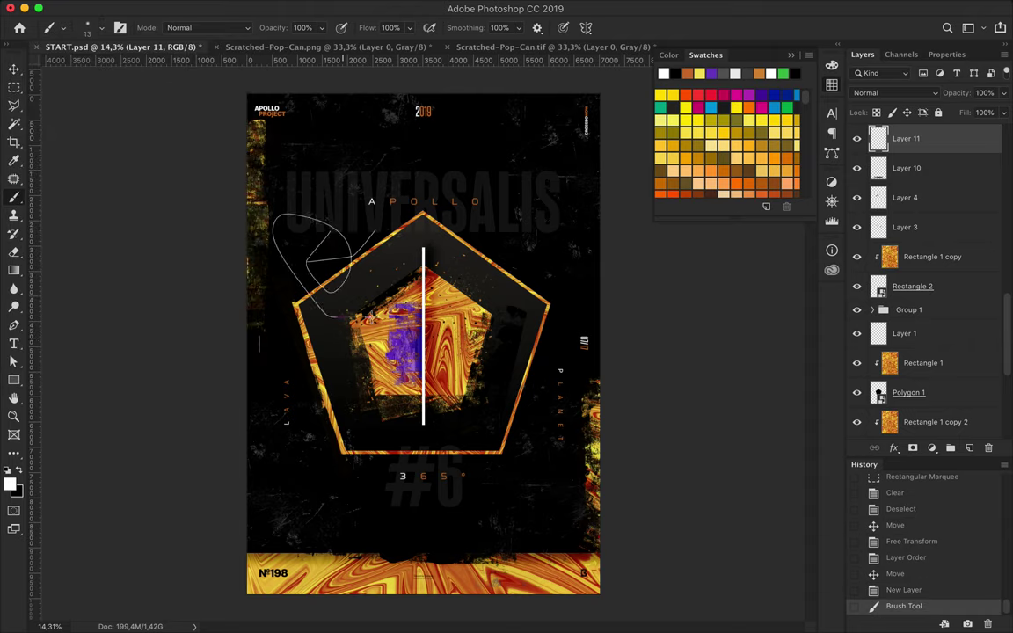
{"action": "key", "text": "ctrl+z"}
{"action": "key", "text": "ctrl+z"}
Step: Pick the Pointillé épais brush from the brush presets
{"action": "left_click", "coordinate": [88, 28]}
{"action": "scroll", "coordinate": [111, 187], "scroll_direction": "up", "scroll_amount": 3}
{"action": "scroll", "coordinate": [112, 188], "scroll_direction": "up", "scroll_amount": 3}
{"action": "scroll", "coordinate": [112, 188], "scroll_direction": "down", "scroll_amount": 5}
{"action": "scroll", "coordinate": [111, 187], "scroll_direction": "down", "scroll_amount": 1}
{"action": "scroll", "coordinate": [111, 188], "scroll_direction": "down", "scroll_amount": 2}
{"action": "scroll", "coordinate": [112, 188], "scroll_direction": "down", "scroll_amount": 3}
{"action": "scroll", "coordinate": [111, 187], "scroll_direction": "down", "scroll_amount": 3}
{"action": "scroll", "coordinate": [111, 187], "scroll_direction": "down", "scroll_amount": 3}
{"action": "scroll", "coordinate": [112, 187], "scroll_direction": "down", "scroll_amount": 3}
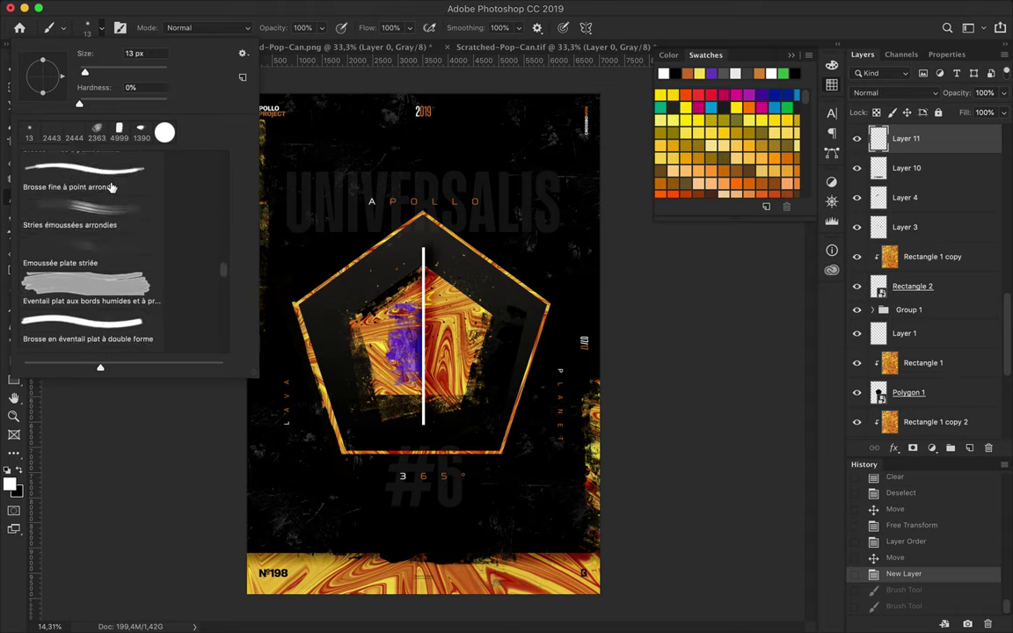
{"action": "scroll", "coordinate": [112, 187], "scroll_direction": "down", "scroll_amount": 3}
{"action": "scroll", "coordinate": [112, 187], "scroll_direction": "down", "scroll_amount": 3}
{"action": "left_click", "coordinate": [88, 249]}
{"action": "left_click", "coordinate": [100, 29]}
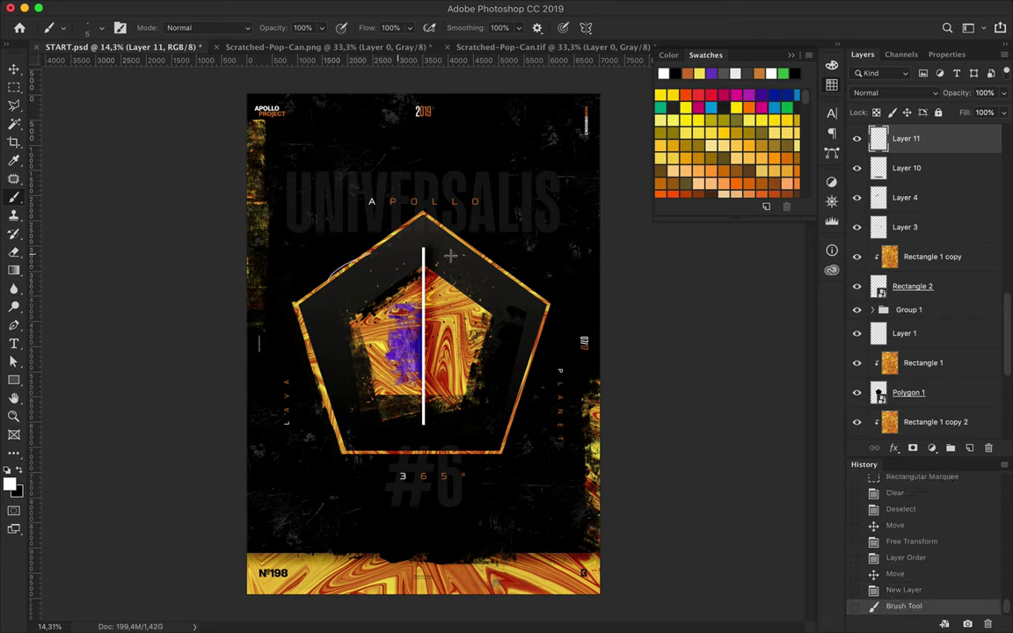
Step: Pick a WG Dust Particles brush at 2500 px from the presets
{"action": "left_click", "coordinate": [100, 29]}
{"action": "scroll", "coordinate": [98, 231], "scroll_direction": "down", "scroll_amount": 3}
{"action": "scroll", "coordinate": [99, 231], "scroll_direction": "down", "scroll_amount": 3}
{"action": "scroll", "coordinate": [99, 231], "scroll_direction": "down", "scroll_amount": 3}
{"action": "scroll", "coordinate": [98, 231], "scroll_direction": "down", "scroll_amount": 3}
{"action": "scroll", "coordinate": [97, 227], "scroll_direction": "down", "scroll_amount": 3}
{"action": "scroll", "coordinate": [96, 227], "scroll_direction": "down", "scroll_amount": 3}
{"action": "left_click", "coordinate": [95, 209]}
{"action": "left_click", "coordinate": [331, 255]}
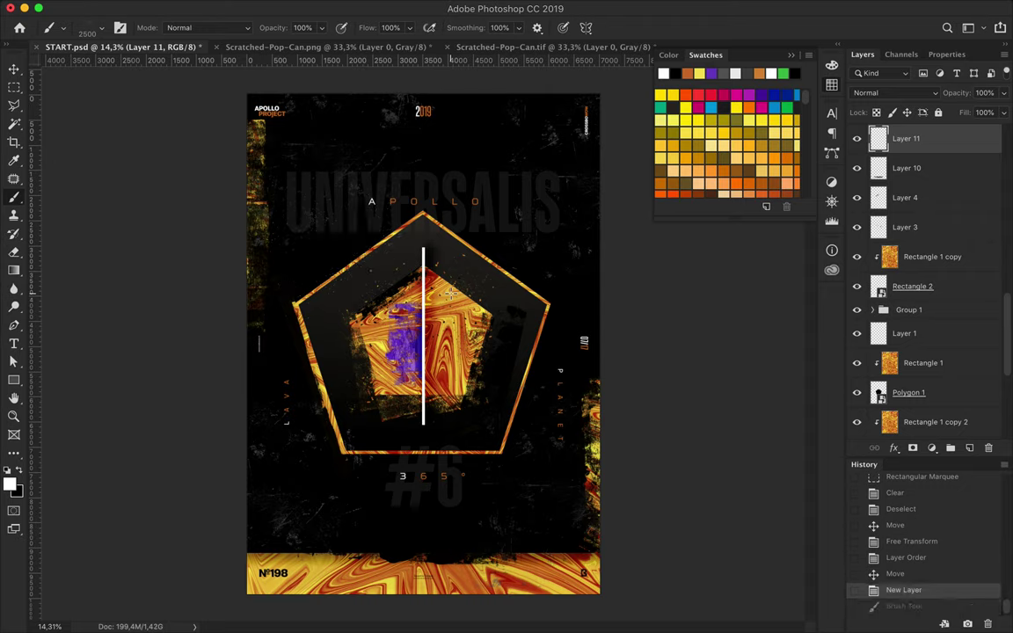
Step: Switch to the Move tool and save the poster document
{"action": "key", "text": "v"}
{"action": "scroll", "coordinate": [921, 280], "scroll_direction": "down", "scroll_amount": 5}
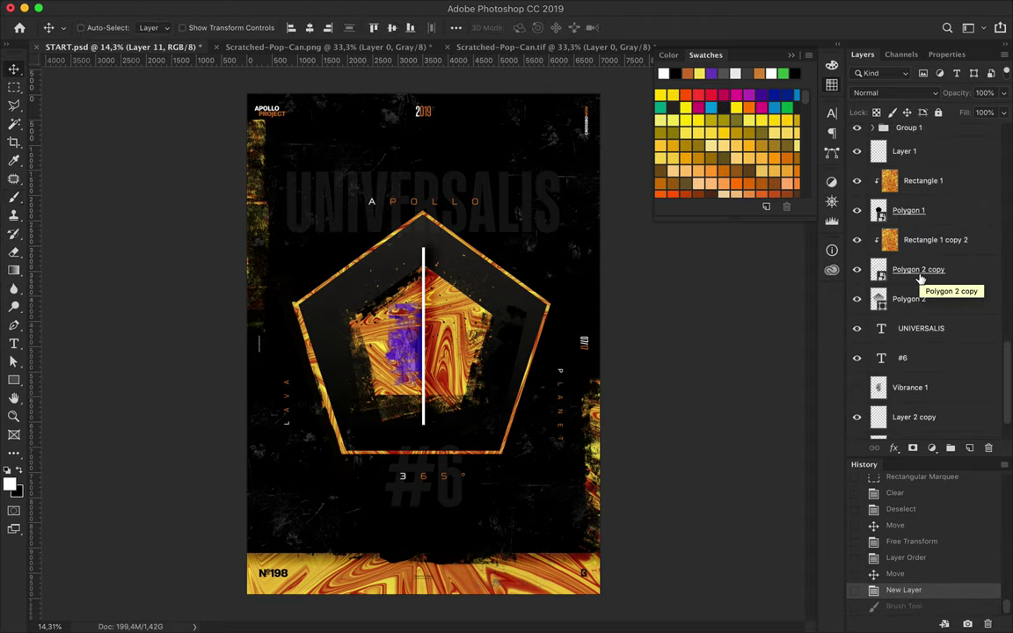
{"action": "key", "text": "ctrl+s"}
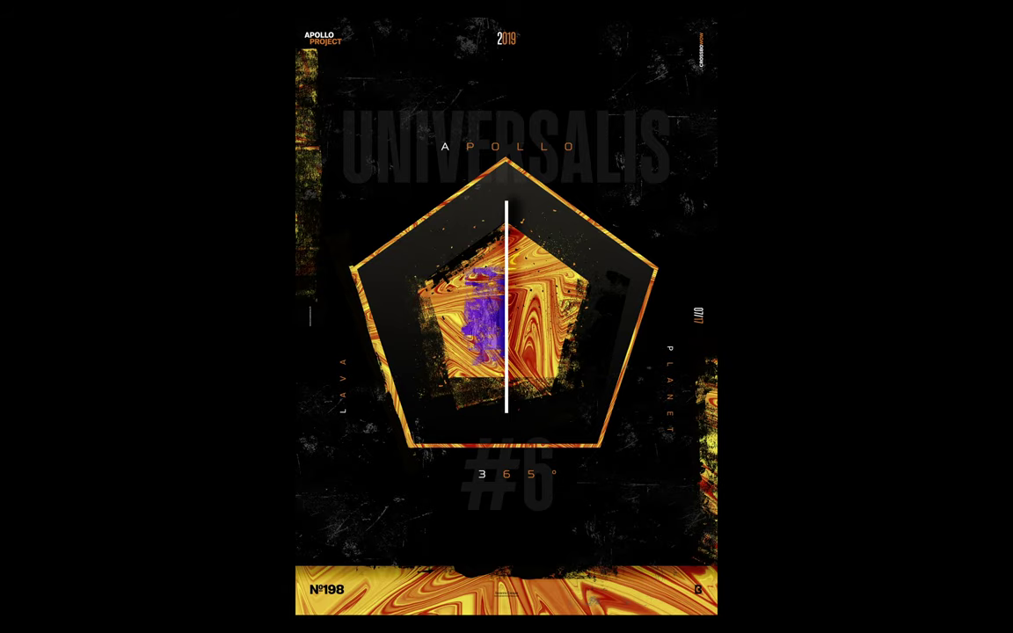